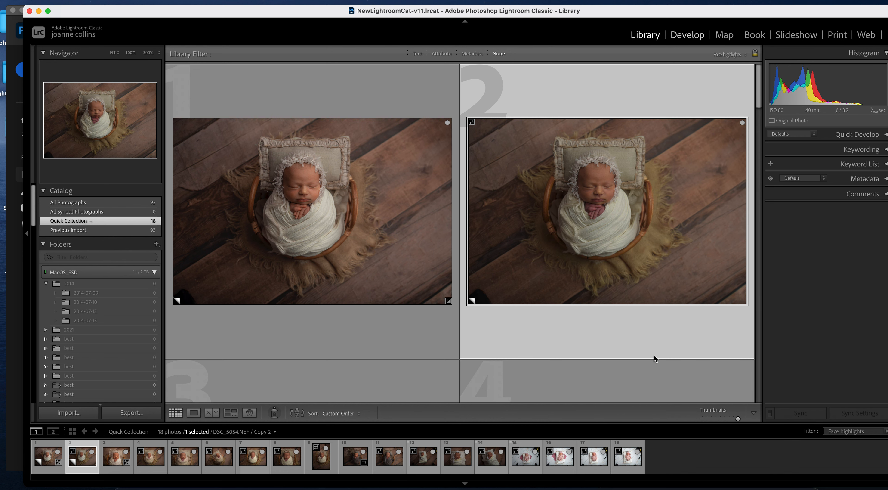
# - Switch the newborn photo DSC_5054 Copy 2 from Library compare view into the Develop module
pyautogui.press('d')
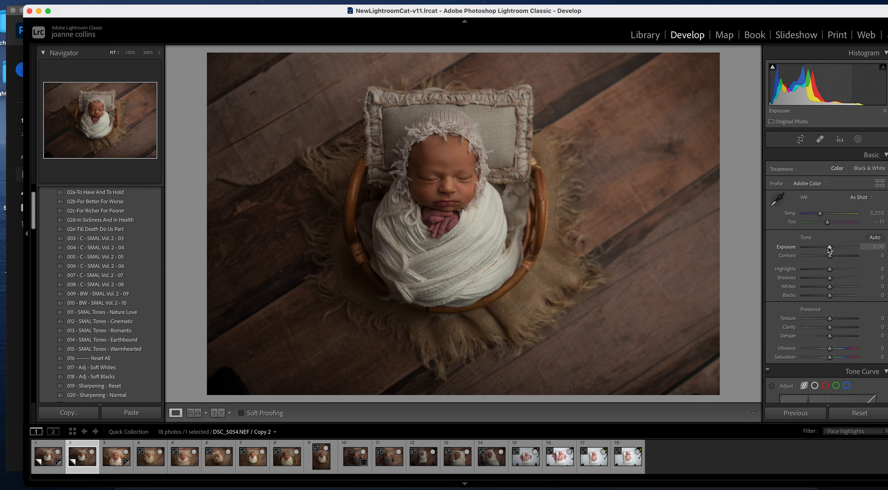
# - Set Exposure +0.35, Highlights −61, Blacks −11, Clarity −20 and Vibrance +16 in the Basic panel
pyautogui.moveTo(829, 247); pyautogui.dragTo(814, 269)
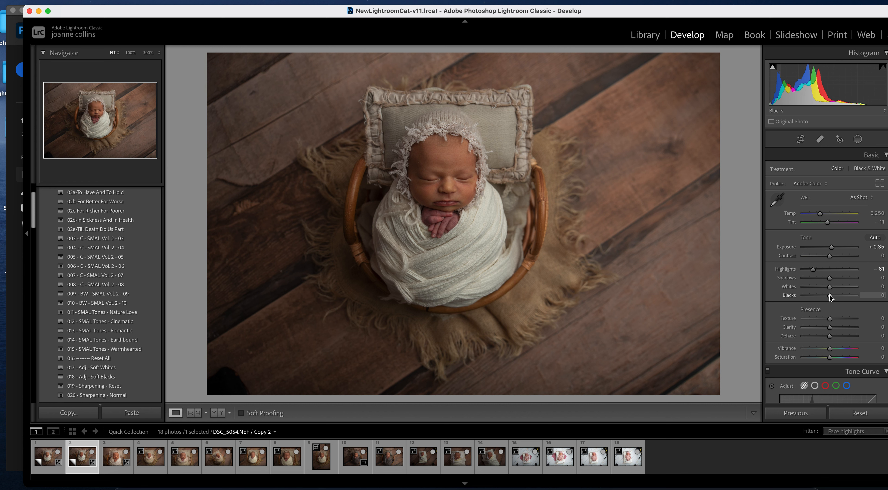
pyautogui.moveTo(829, 295); pyautogui.dragTo(826, 296)
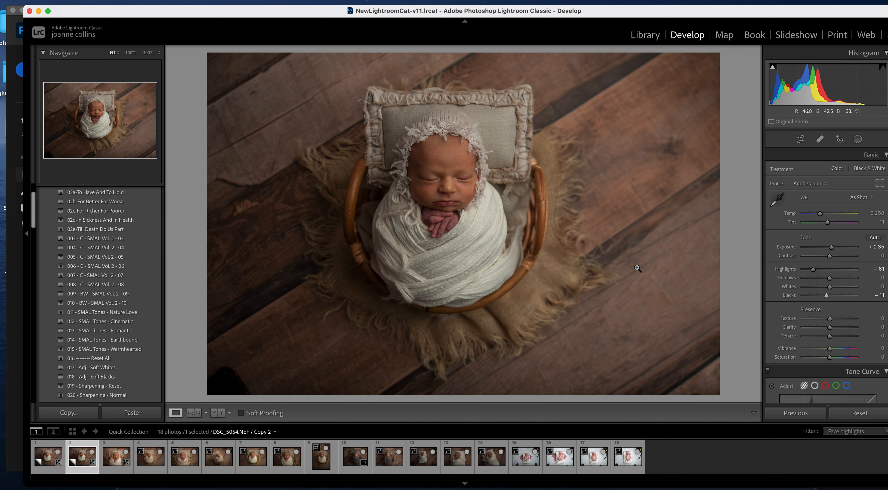
pyautogui.click(880, 326)
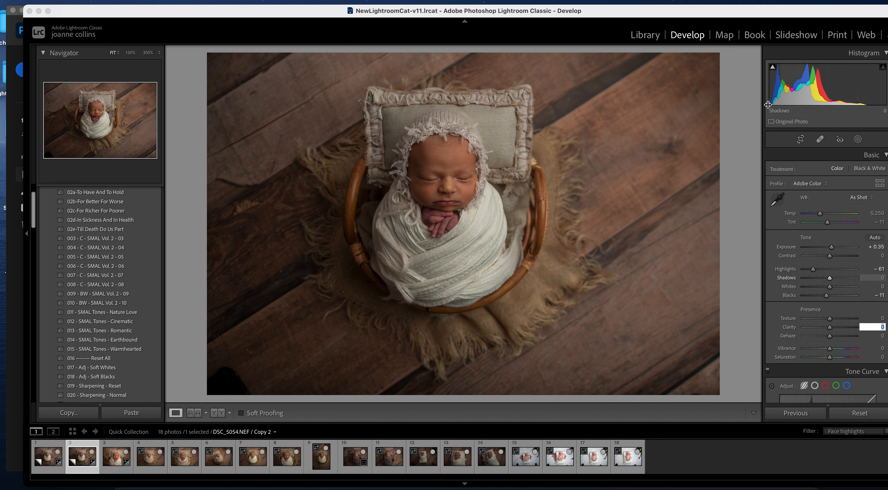
pyautogui.write('-20')
pyautogui.press('Return')
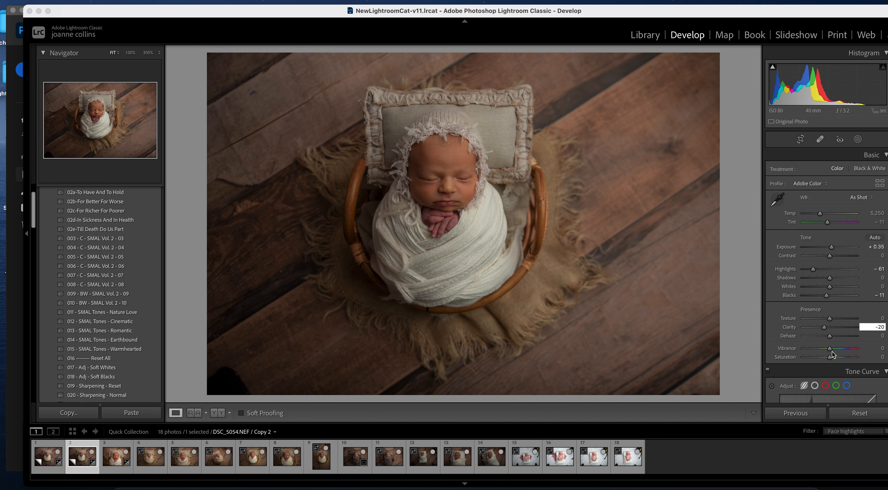
pyautogui.moveTo(831, 352); pyautogui.dragTo(835, 351)
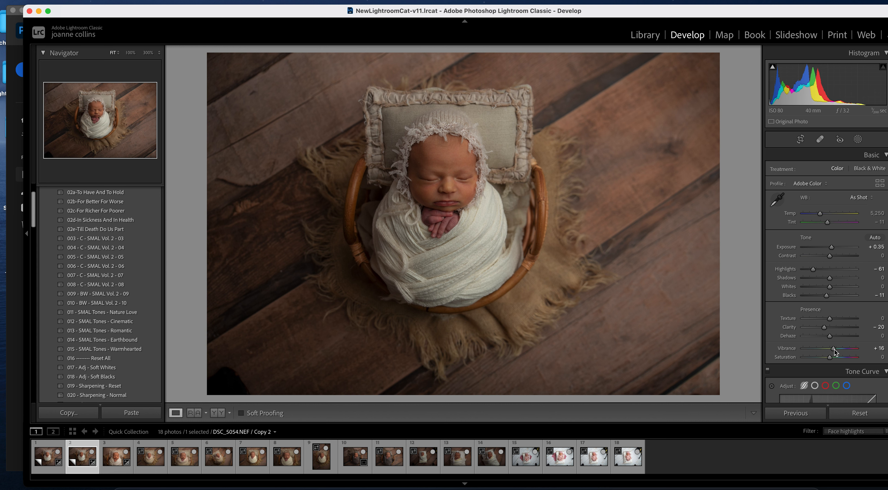
# - Raise the Darks region slider in the Tone Curve panel to +19
pyautogui.scroll(-5, 834, 351)
pyautogui.scroll(-8, 827, 276)
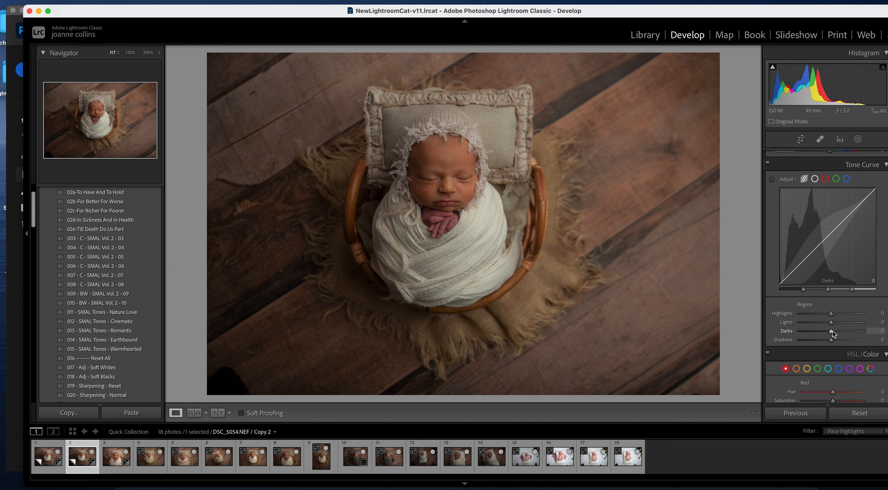
pyautogui.moveTo(832, 331); pyautogui.dragTo(838, 334)
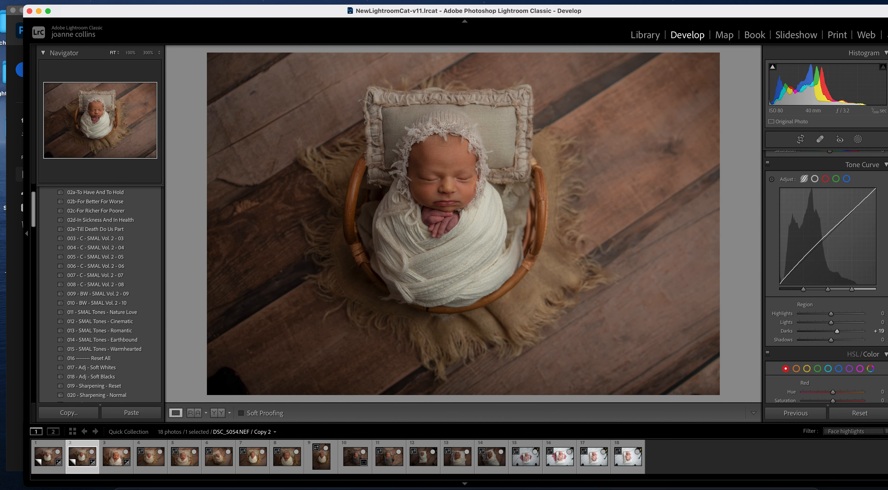
pyautogui.scroll(-5, 826, 276)
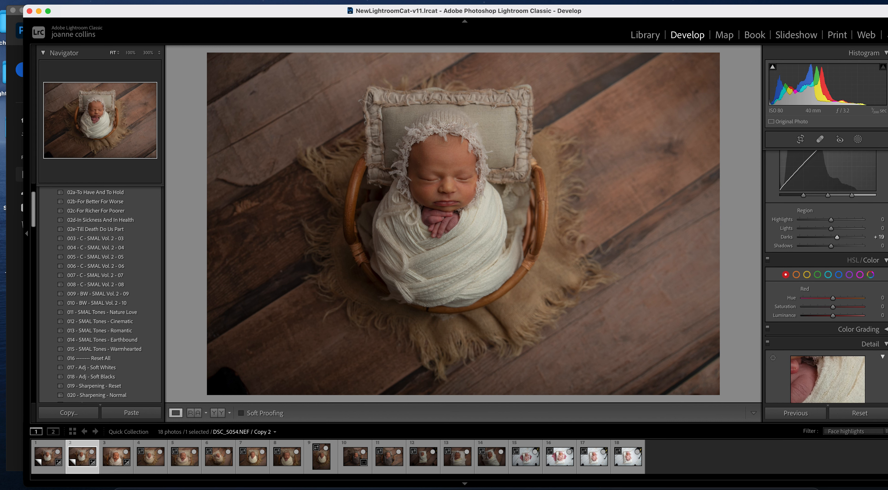
pyautogui.scroll(-1, 827, 276)
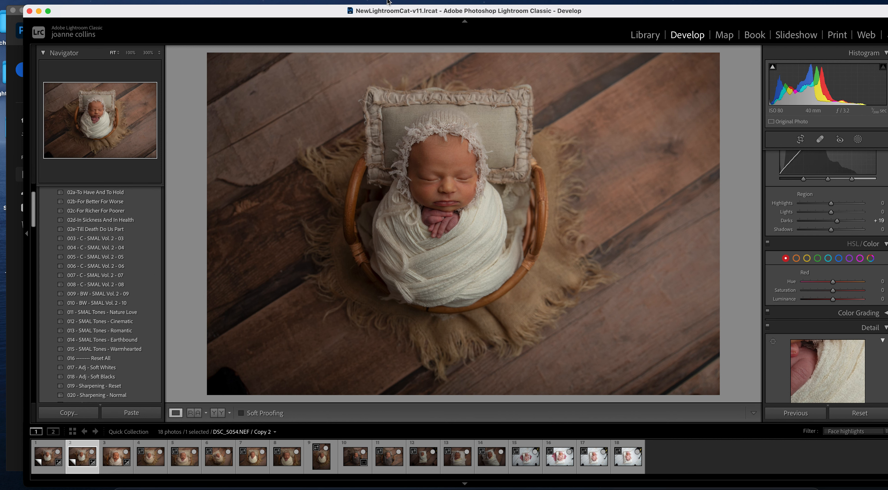
pyautogui.moveTo(405, 11); pyautogui.dragTo(394, 13)
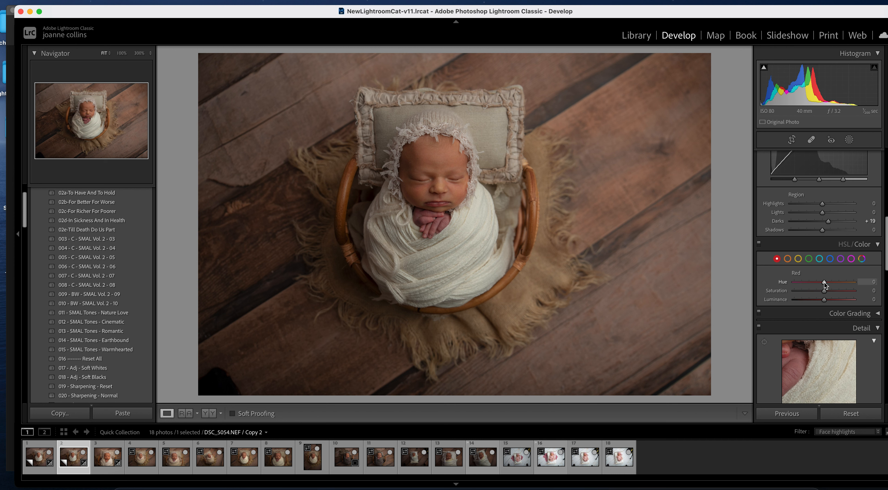
# - Give the reds Hue +30, Saturation +24 and Luminance +19 in the HSL/Color panel
pyautogui.moveTo(824, 282); pyautogui.dragTo(832, 283)
pyautogui.moveTo(823, 291); pyautogui.dragTo(834, 292)
pyautogui.moveTo(823, 299); pyautogui.dragTo(830, 301)
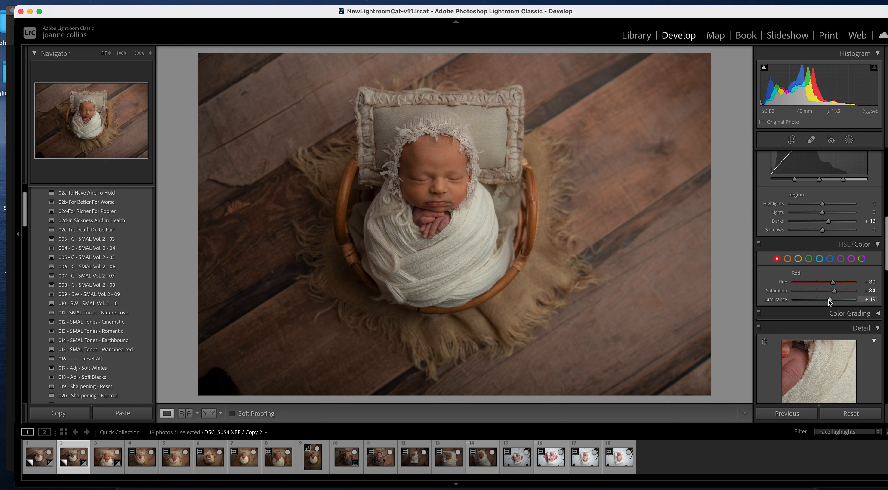
pyautogui.click(788, 259)
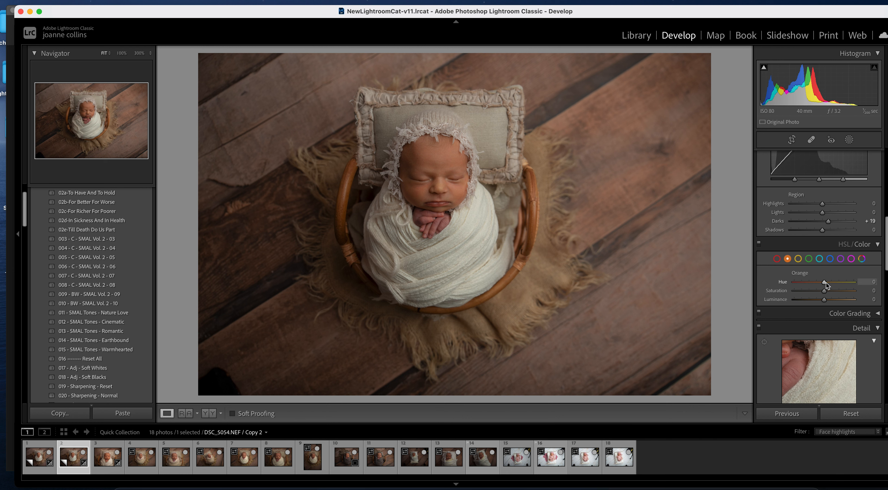
# - Set orange Hue −4 and Saturation −16, then shift yellow Hue to about −13
pyautogui.moveTo(825, 282); pyautogui.dragTo(824, 283)
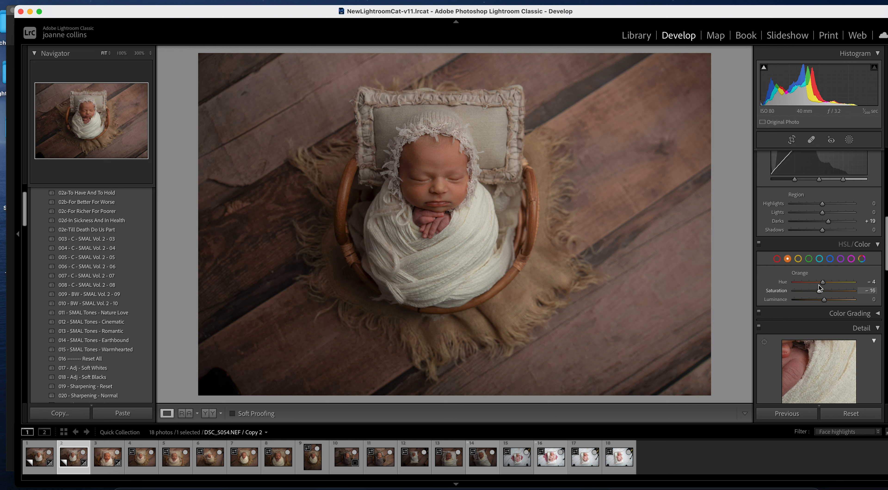
pyautogui.click(798, 259)
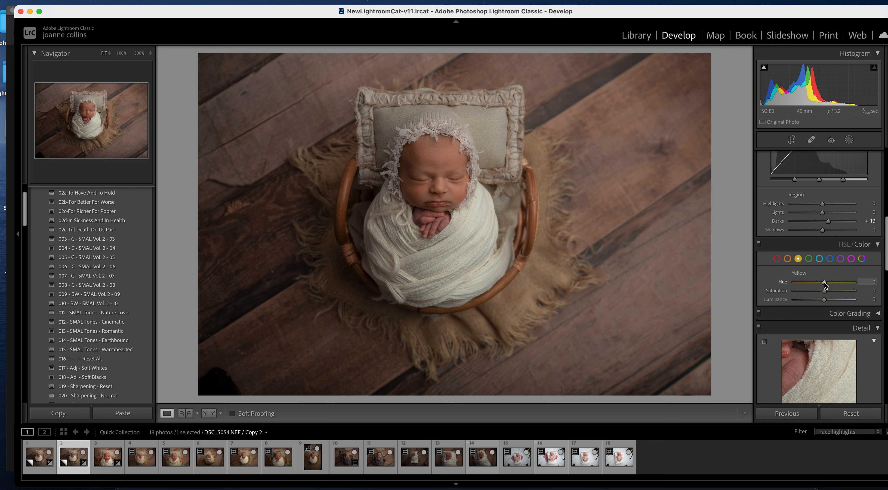
pyautogui.moveTo(824, 282); pyautogui.dragTo(821, 283)
pyautogui.click(871, 282)
pyautogui.moveTo(887, 261); pyautogui.dragTo(887, 196)
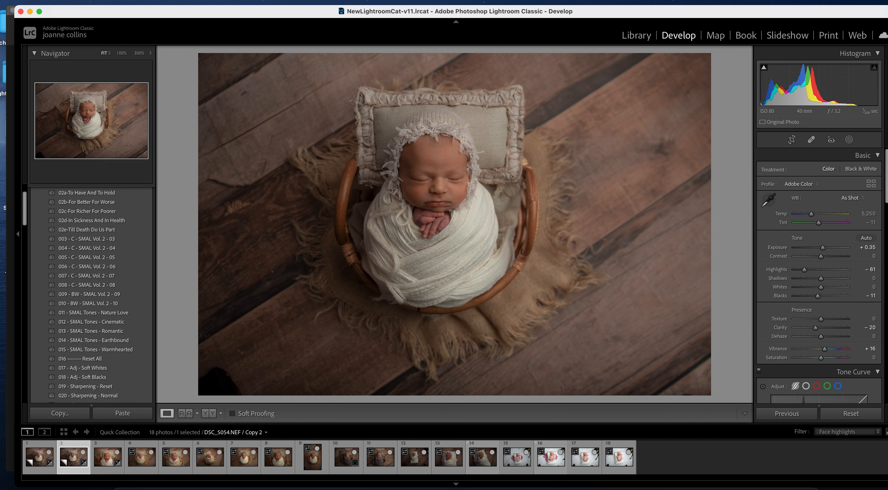
# - Create a new brush mask using the Magenta Fingers effect preset
pyautogui.click(850, 141)
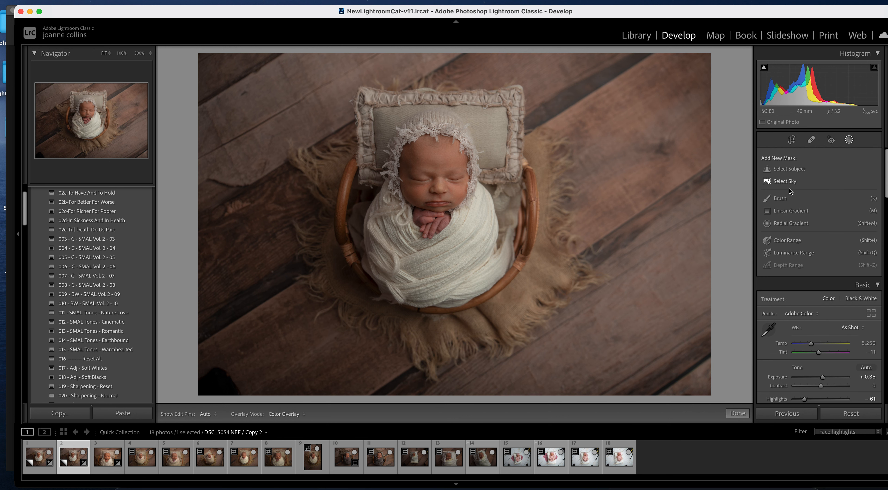
pyautogui.click(782, 202)
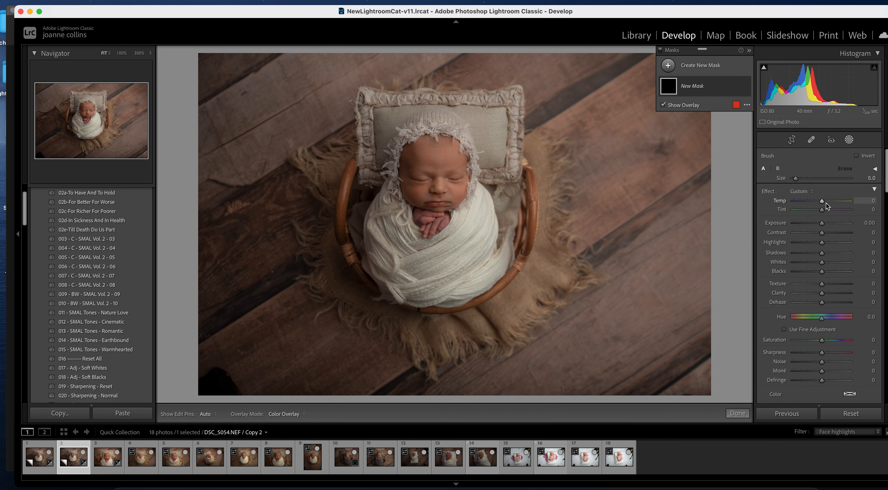
pyautogui.click(812, 192)
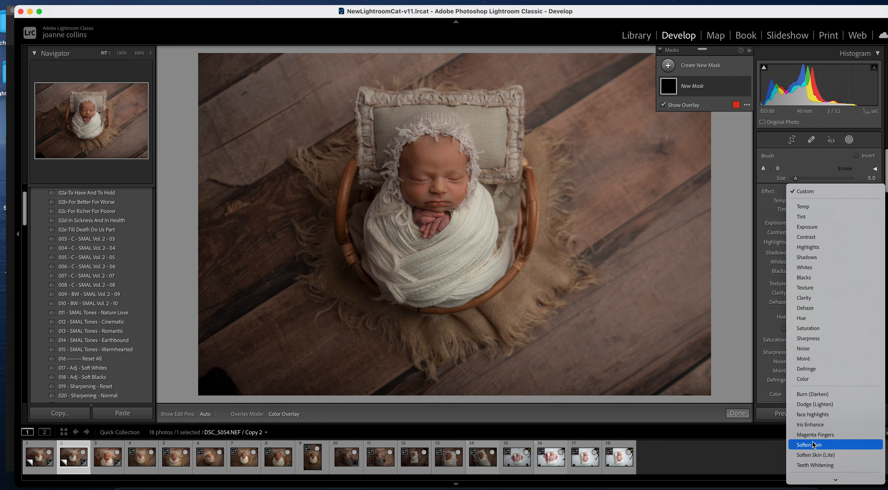
pyautogui.click(824, 435)
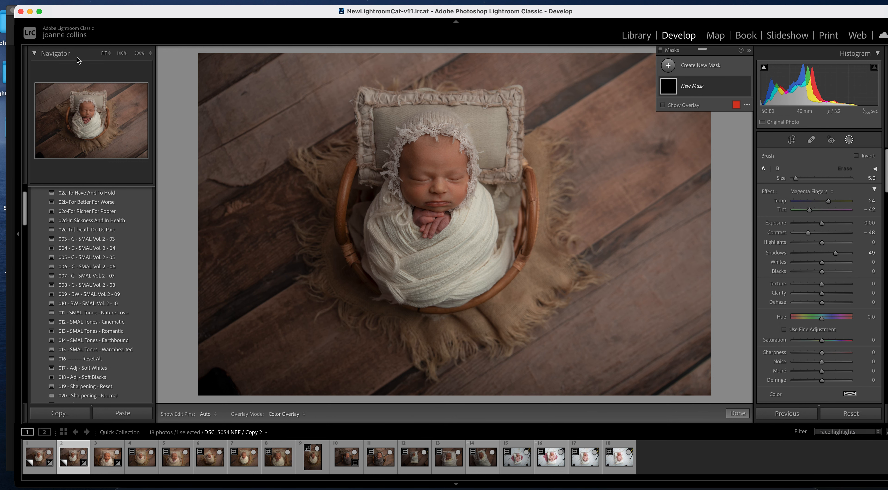
# - At 100% zoom, paint the mask over the newborn's hand and fingertips, then finish the mask
pyautogui.click(121, 53)
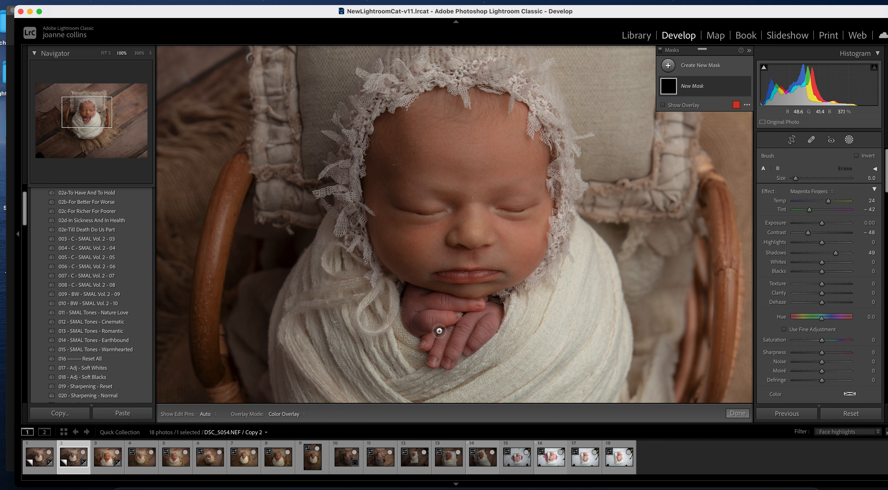
pyautogui.press(']')
pyautogui.press(']')
pyautogui.press(']')
pyautogui.press(']')
pyautogui.moveTo(412, 302)
pyautogui.mouseDown()
pyautogui.moveTo(437, 311)
pyautogui.moveTo(416, 313)
pyautogui.moveTo(445, 332)
pyautogui.moveTo(418, 326)
pyautogui.moveTo(436, 334)
pyautogui.moveTo(439, 349)
pyautogui.moveTo(479, 330)
pyautogui.moveTo(485, 311)
pyautogui.mouseUp()
pyautogui.press('[')
pyautogui.press('[')
pyautogui.press('[')
pyautogui.press('[')
pyautogui.press('[')
pyautogui.press('[')
pyautogui.moveTo(411, 295); pyautogui.dragTo(409, 299)
pyautogui.moveTo(435, 358); pyautogui.dragTo(449, 362)
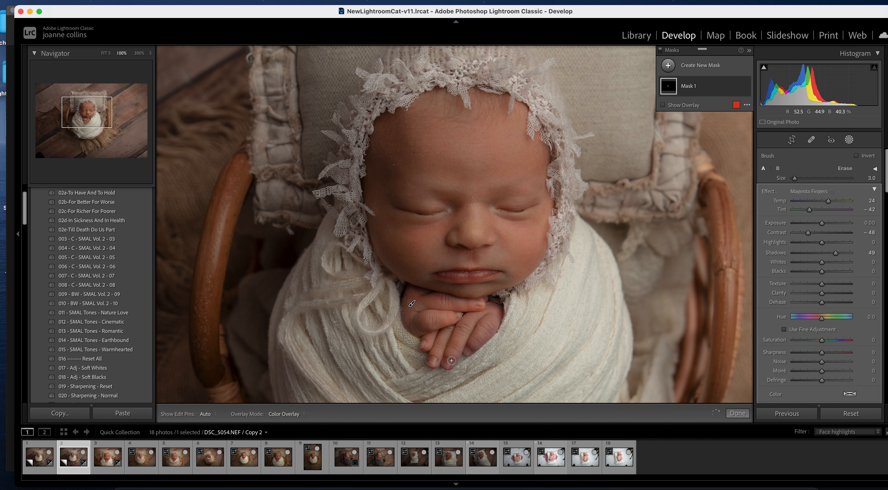
pyautogui.click(475, 346)
pyautogui.moveTo(494, 325)
pyautogui.mouseDown()
pyautogui.moveTo(471, 351)
pyautogui.moveTo(496, 309)
pyautogui.mouseUp()
pyautogui.moveTo(454, 363)
pyautogui.mouseDown()
pyautogui.moveTo(457, 355)
pyautogui.moveTo(450, 365)
pyautogui.mouseUp()
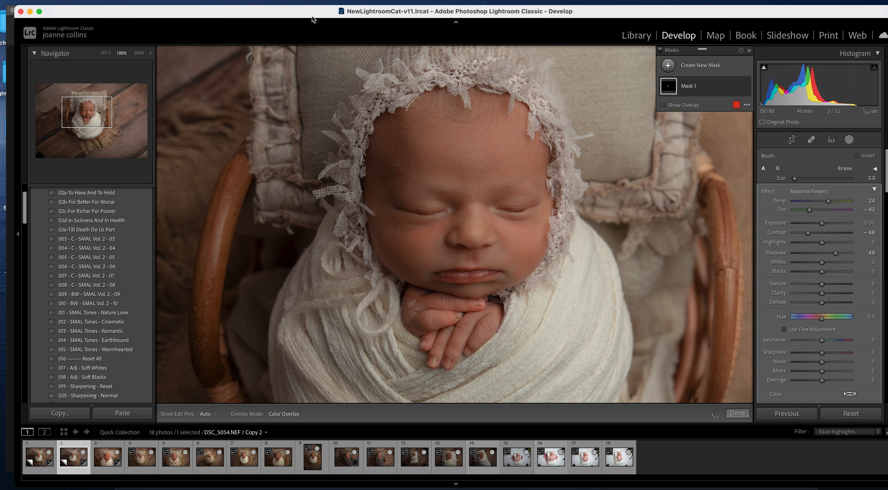
pyautogui.click(111, 58)
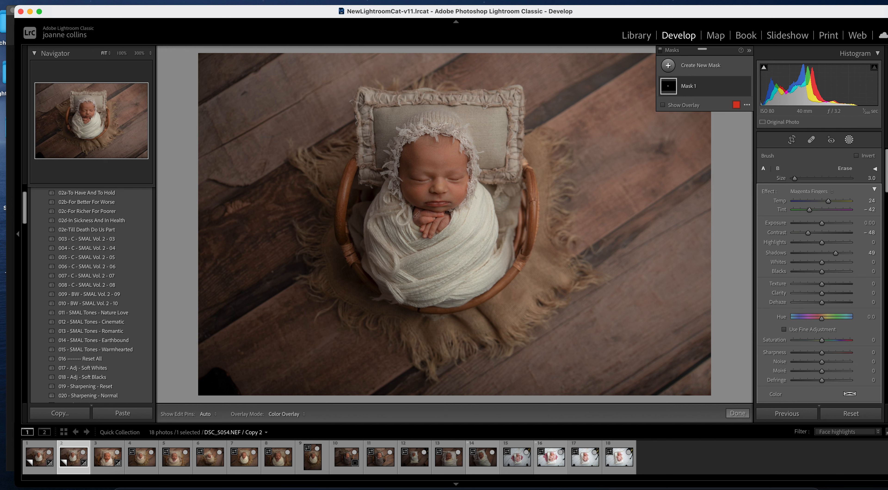
pyautogui.click(737, 414)
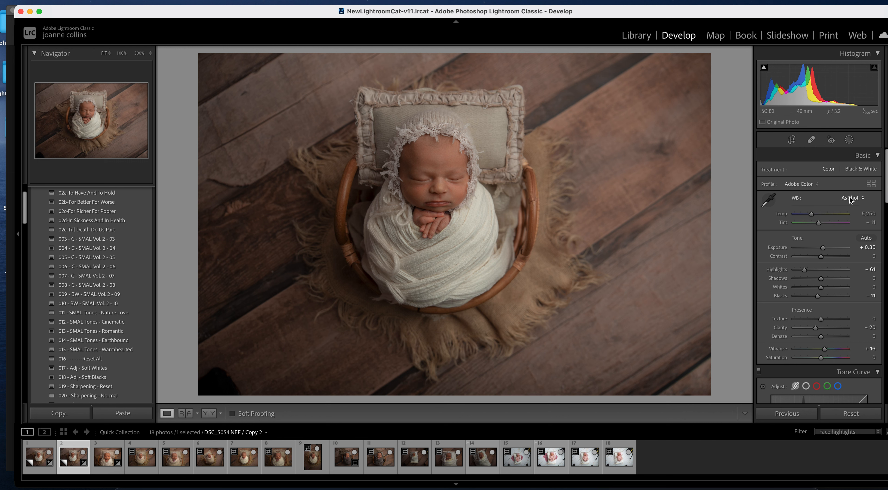
# - Switch the existing mask's effect to face highlights and clear the photo's star rating
pyautogui.click(849, 139)
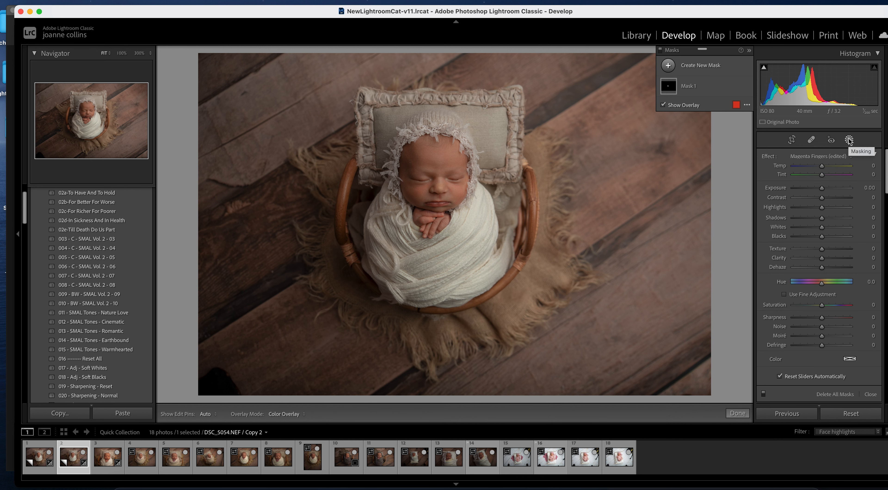
pyautogui.click(842, 156)
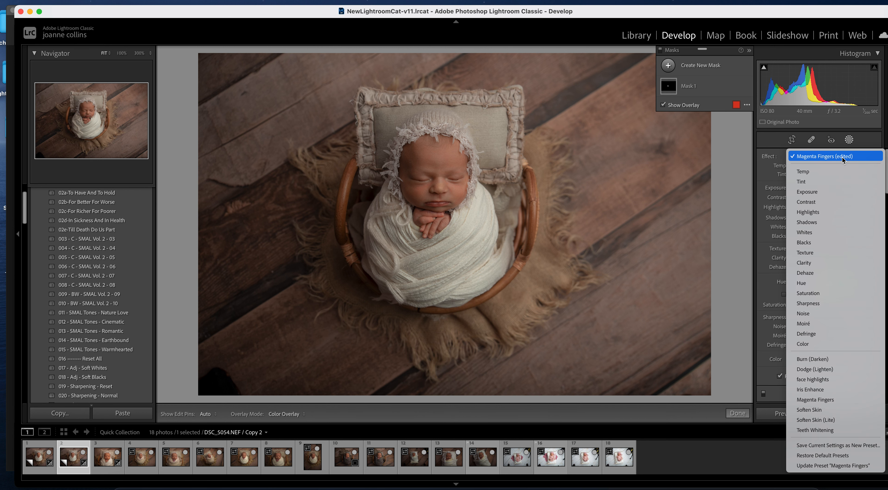
pyautogui.click(835, 381)
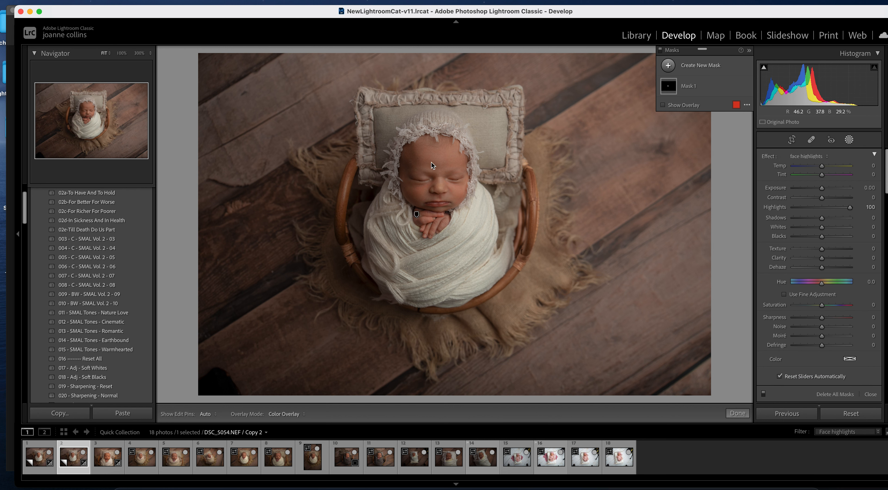
pyautogui.press(']')
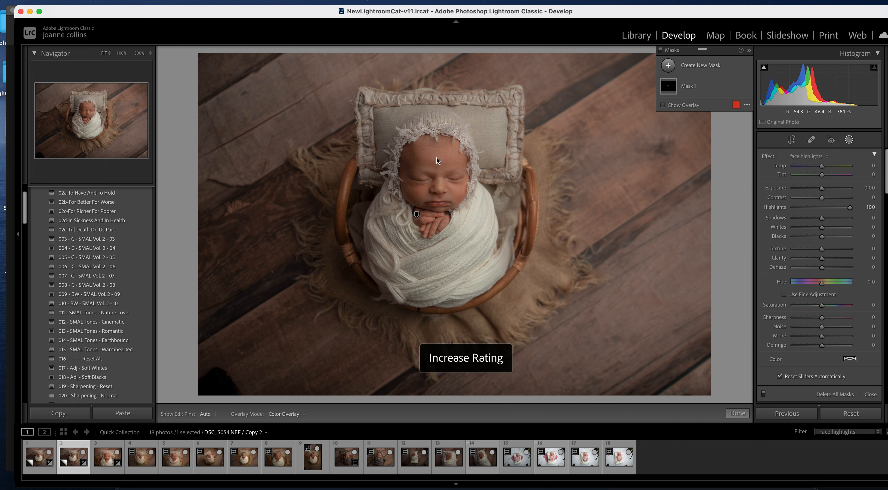
pyautogui.press('[')
pyautogui.press('[')
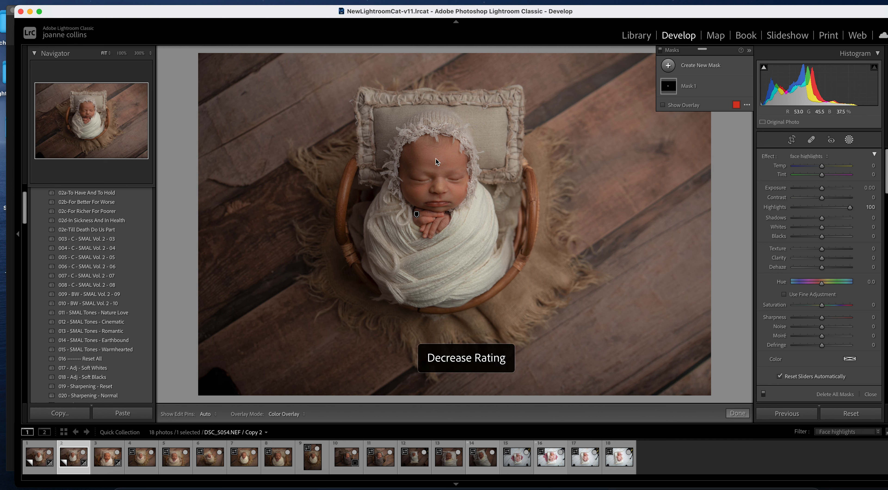
# - Add a new brush mask painting face highlights over the baby's forehead and nose
pyautogui.click(668, 66)
pyautogui.click(721, 113)
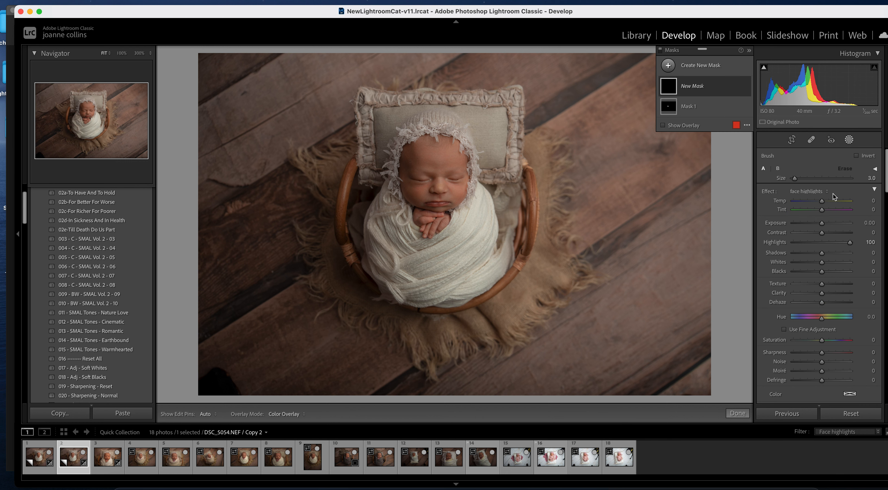
pyautogui.press(']')
pyautogui.press(']')
pyautogui.press(']')
pyautogui.press(']')
pyautogui.press(']')
pyautogui.press(']')
pyautogui.press(']')
pyautogui.press(']')
pyautogui.press(']')
pyautogui.press('h')
pyautogui.moveTo(432, 176); pyautogui.dragTo(447, 159)
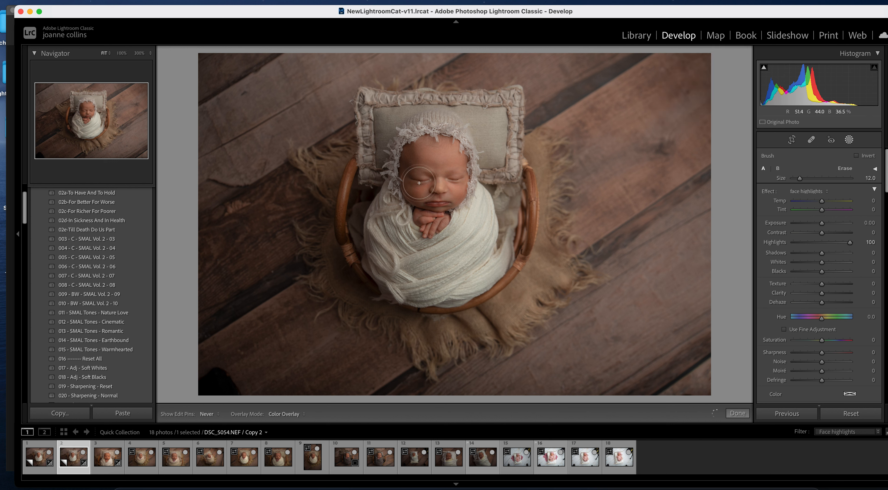
pyautogui.press('[')
pyautogui.press('[')
pyautogui.press('[')
pyautogui.press('[')
pyautogui.press('[')
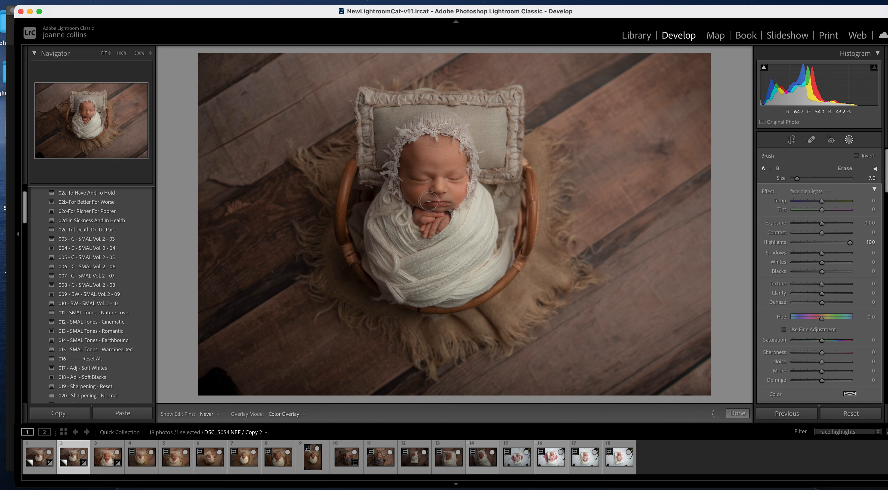
pyautogui.scroll(-4, 449, 203)
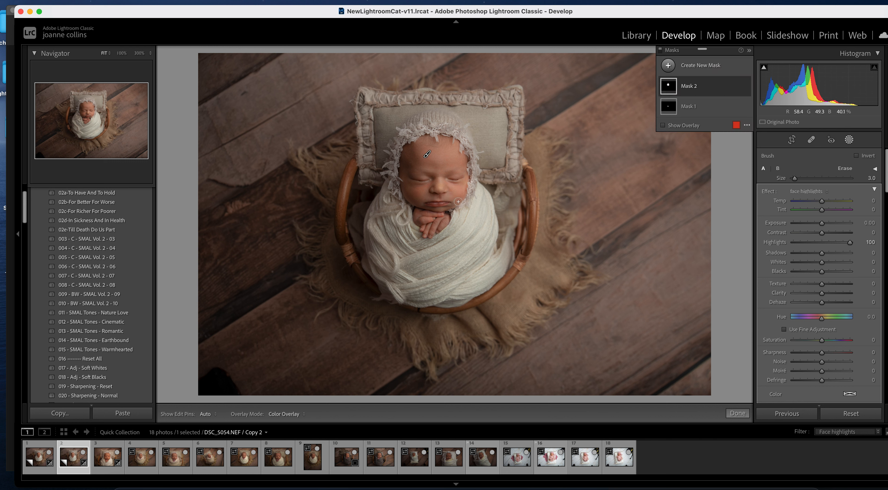
pyautogui.press('h')
pyautogui.click(742, 413)
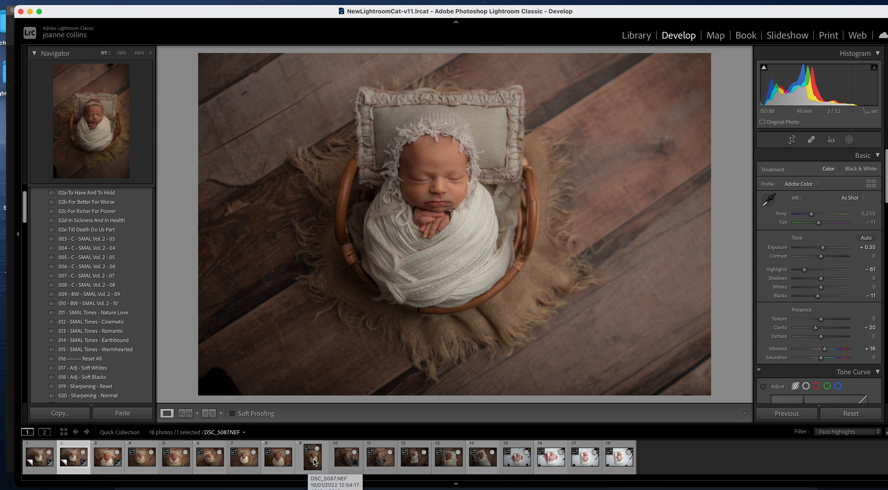
# - Sync this photo's edits to frames 2–9, excluding Spot Removal
pyautogui.keyDown('shift'); pyautogui.click(313, 459); pyautogui.keyUp('shift')
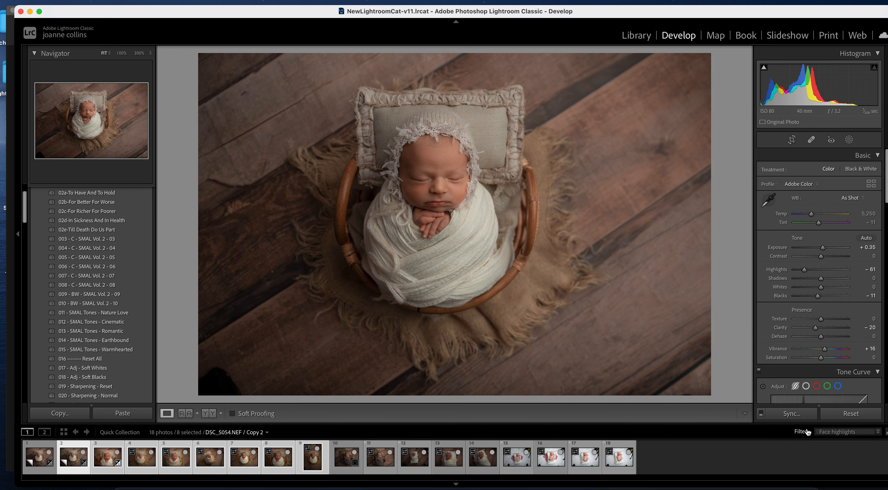
pyautogui.click(803, 414)
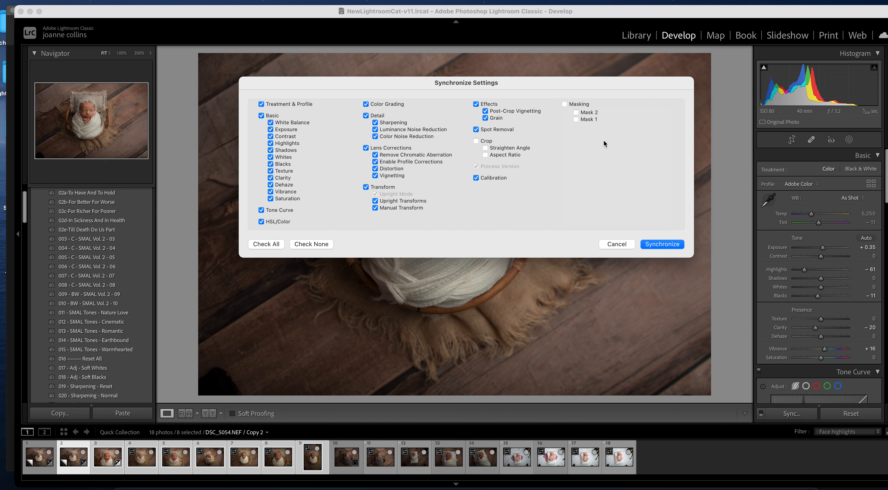
pyautogui.click(475, 130)
pyautogui.click(668, 242)
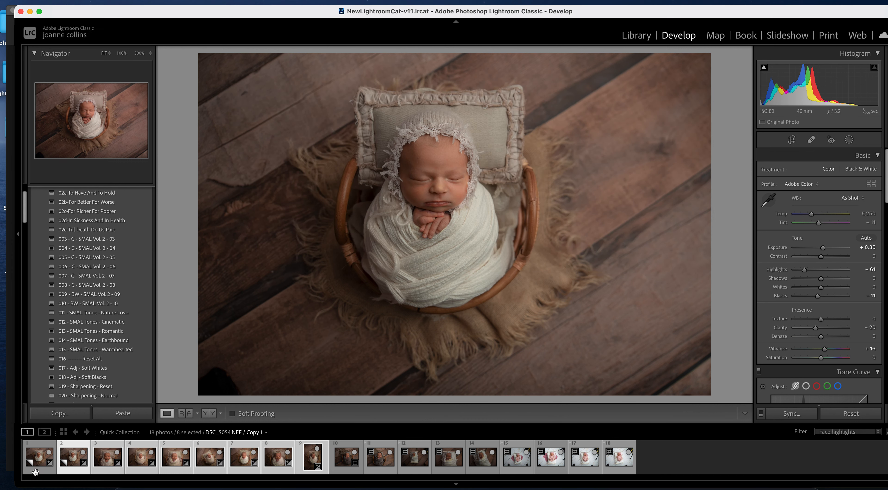
# - On DSC_5063, set Exposure +0.40, Highlights −68 and cool Temp to 4,720
pyautogui.click(40, 456)
pyautogui.click(82, 452)
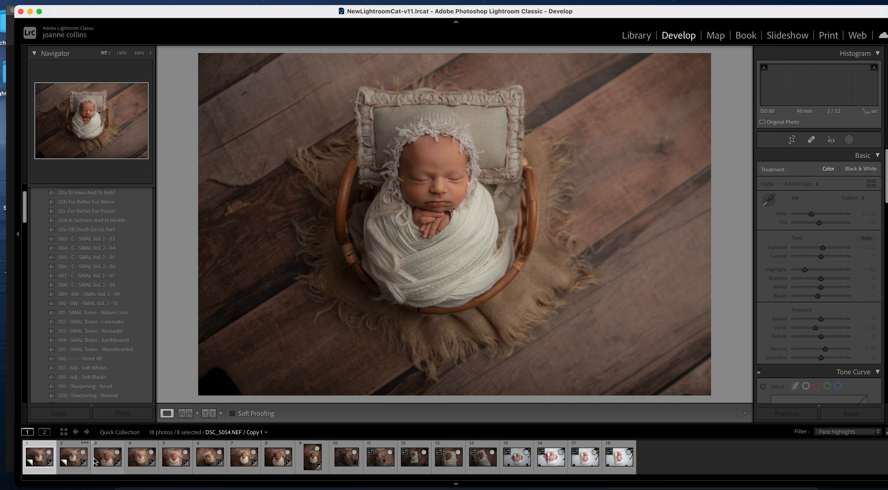
pyautogui.click(98, 458)
pyautogui.click(74, 459)
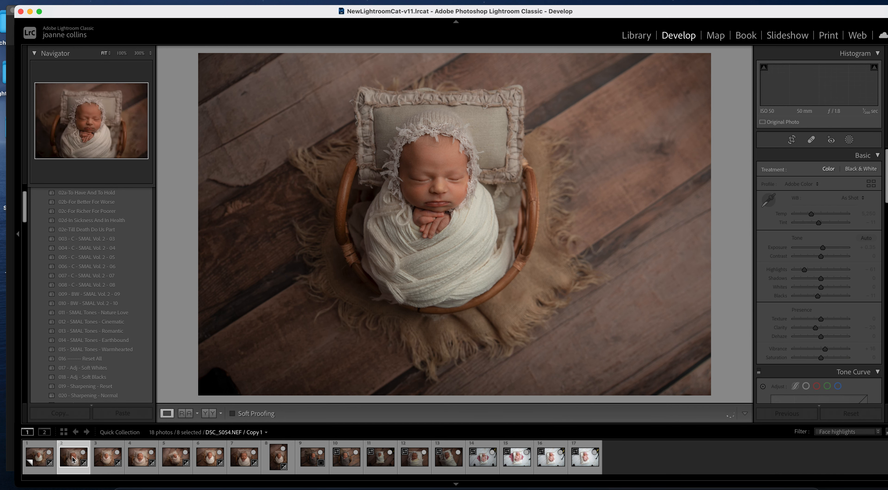
pyautogui.click(49, 458)
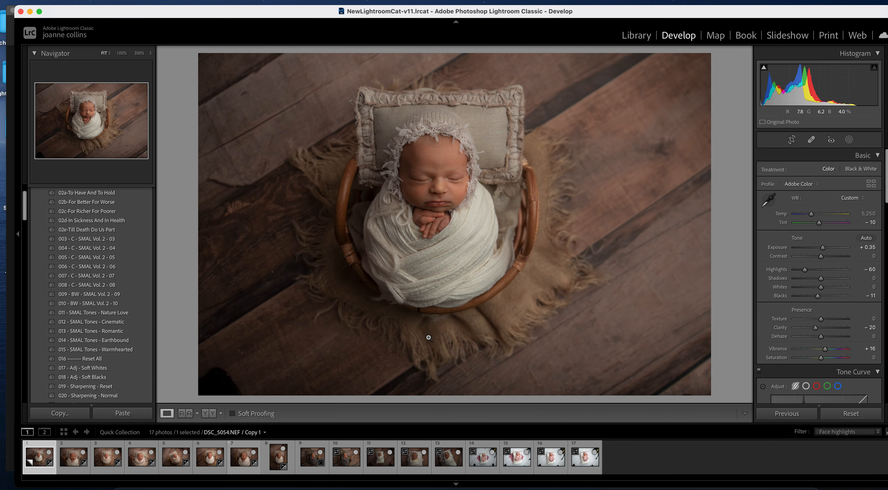
pyautogui.press('Right')
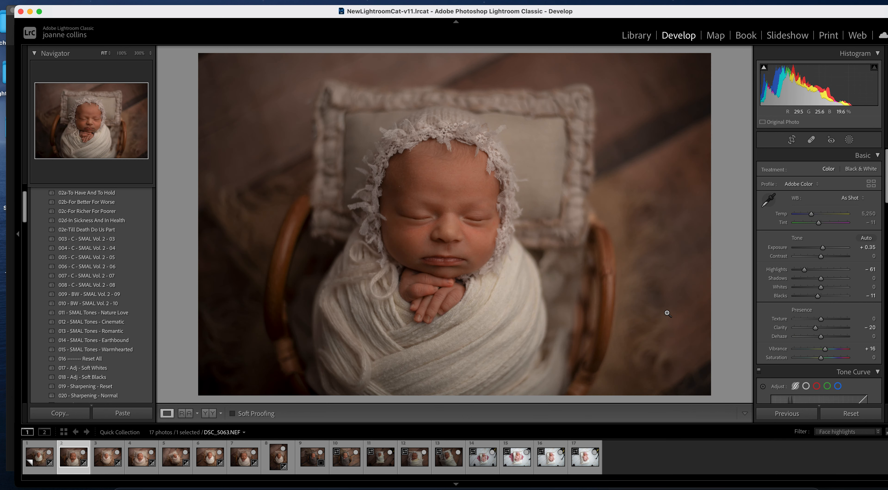
pyautogui.click(814, 269)
pyautogui.moveTo(815, 270)
pyautogui.mouseDown()
pyautogui.moveTo(806, 267)
pyautogui.moveTo(826, 247)
pyautogui.moveTo(803, 270)
pyautogui.mouseUp()
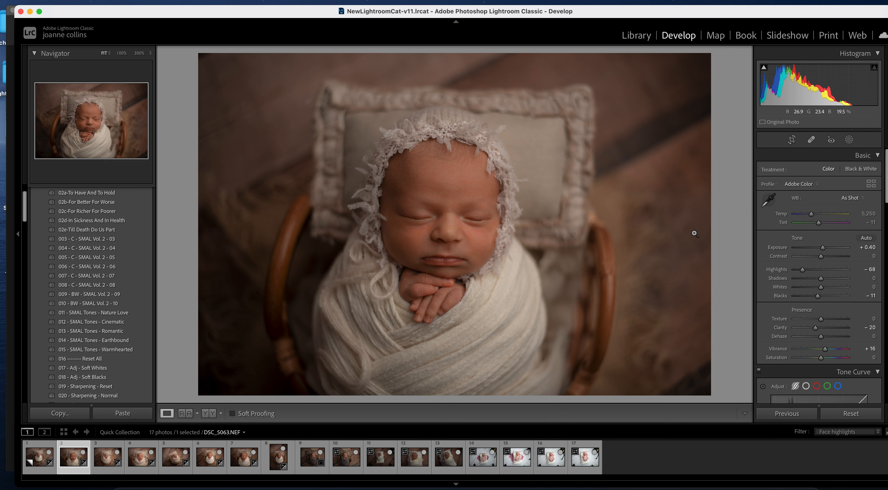
pyautogui.moveTo(812, 213); pyautogui.dragTo(809, 214)
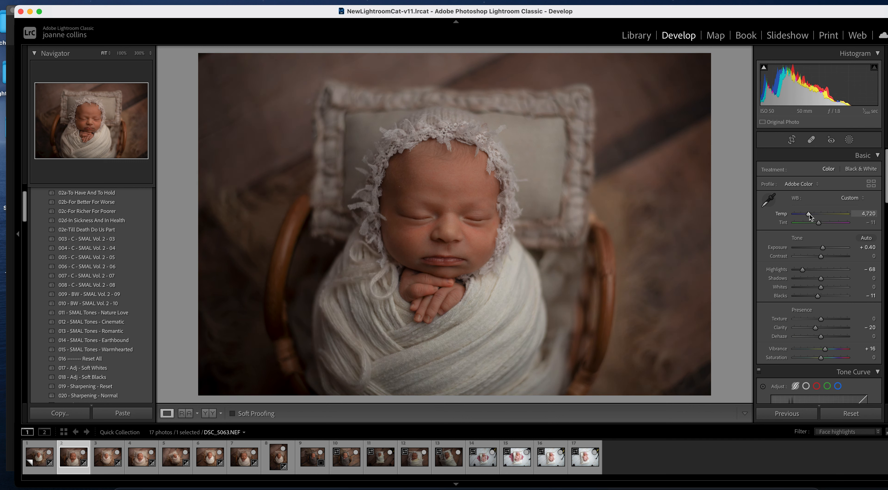
# - Cool DSC_5068 and set its Blacks −17, Exposure +0.15 and Shadows −27
pyautogui.press('Right')
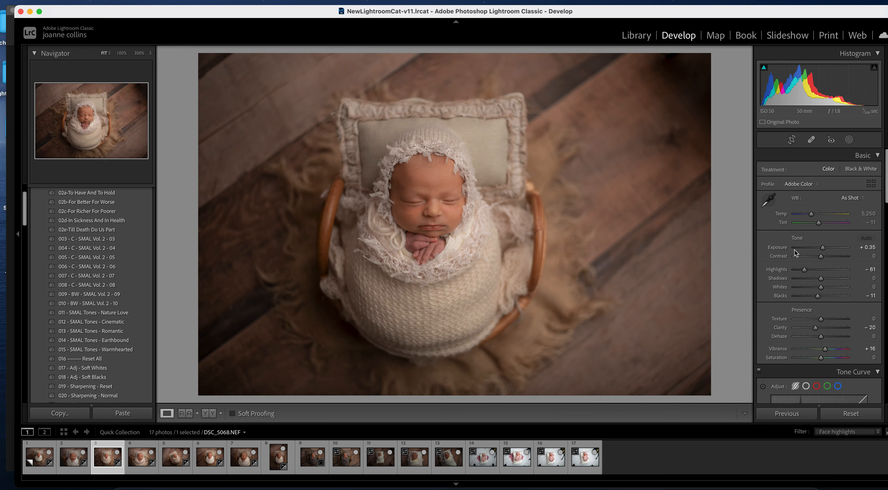
pyautogui.moveTo(811, 213); pyautogui.dragTo(810, 211)
pyautogui.moveTo(821, 278); pyautogui.dragTo(812, 279)
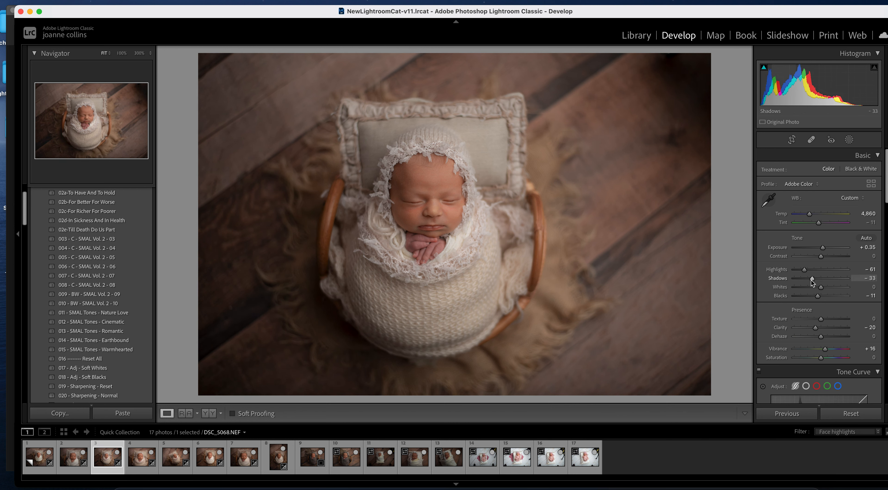
pyautogui.press('super+z')
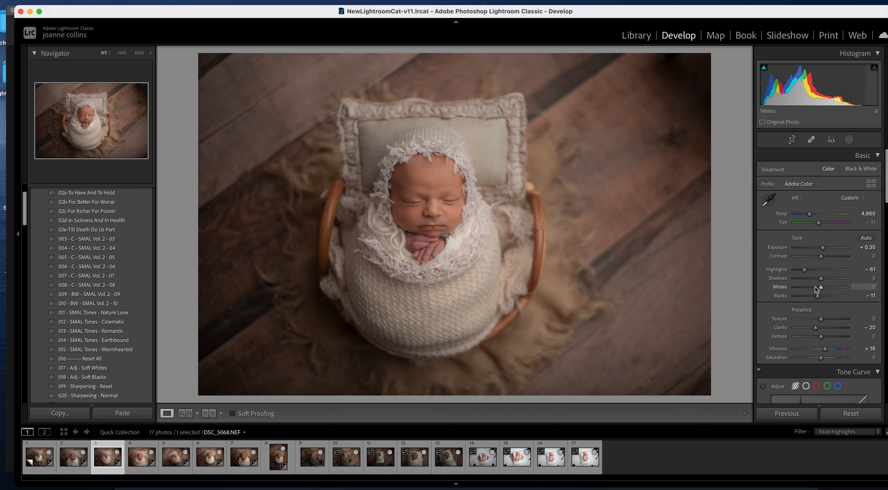
pyautogui.moveTo(818, 296); pyautogui.dragTo(816, 295)
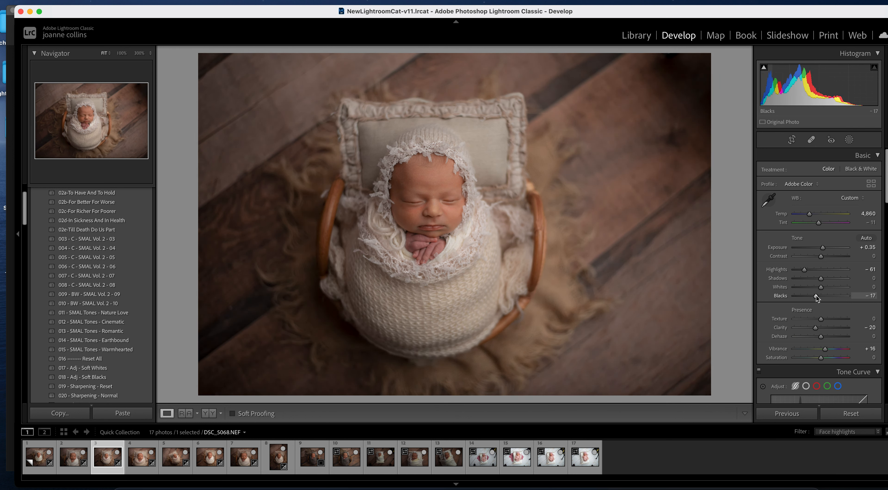
pyautogui.moveTo(822, 247); pyautogui.dragTo(820, 246)
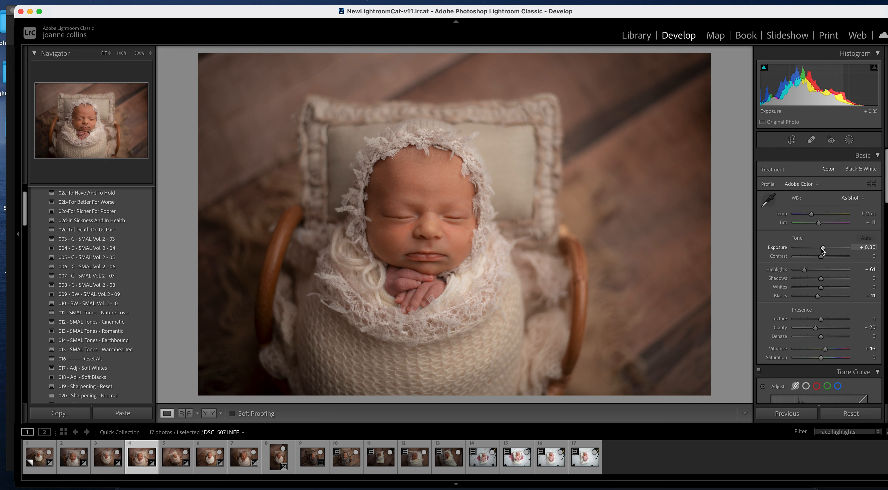
pyautogui.moveTo(821, 278); pyautogui.dragTo(814, 279)
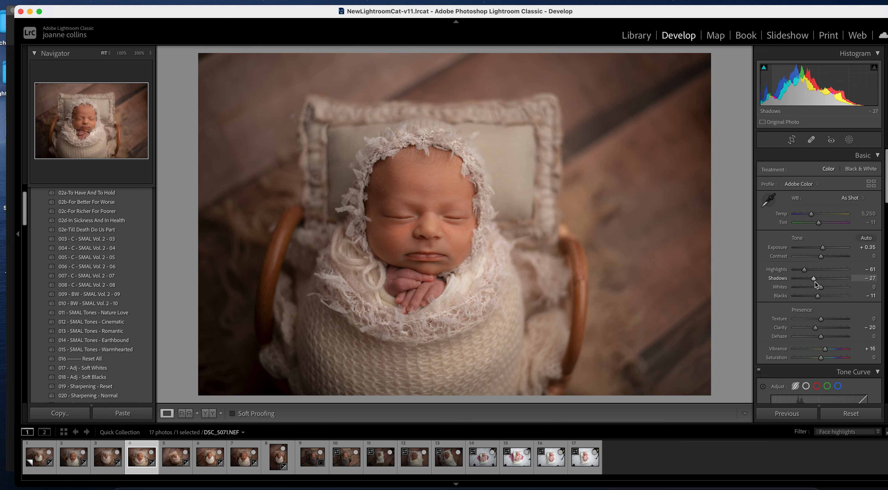
# - Step ahead to DSC_5079 and pull its Highlights down to −91
pyautogui.press('Right')
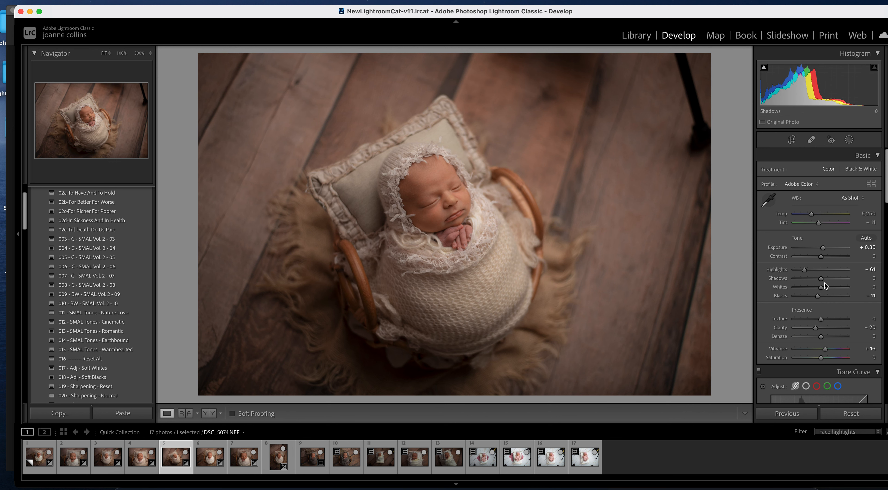
pyautogui.press('Right')
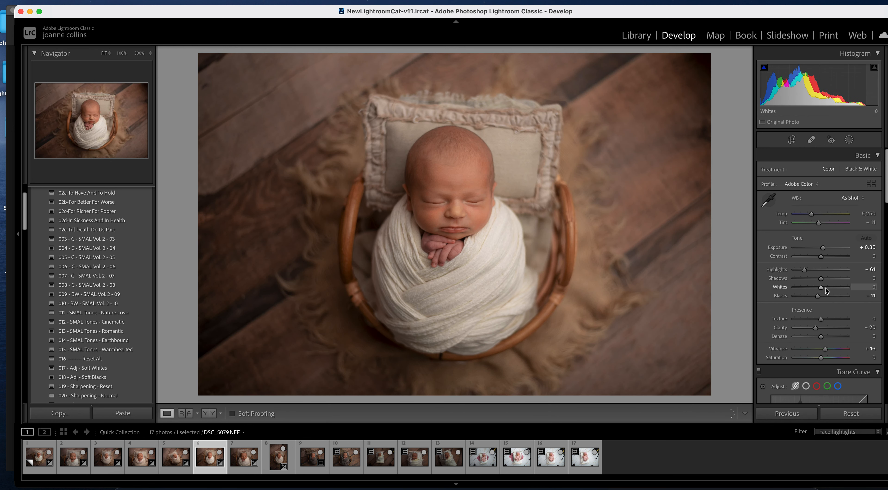
pyautogui.moveTo(804, 270); pyautogui.dragTo(797, 269)
pyautogui.press('Right')
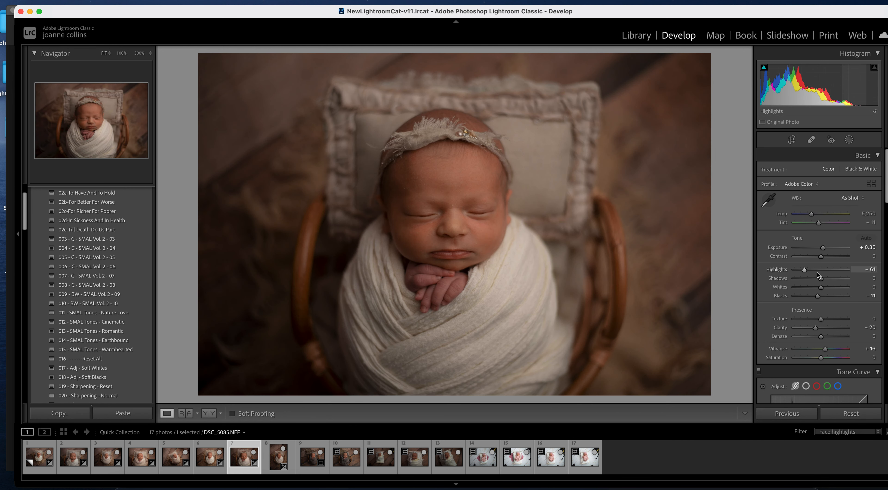
# - Set the current frame's Exposure to +0.65 and Highlights to −58
pyautogui.click(816, 269)
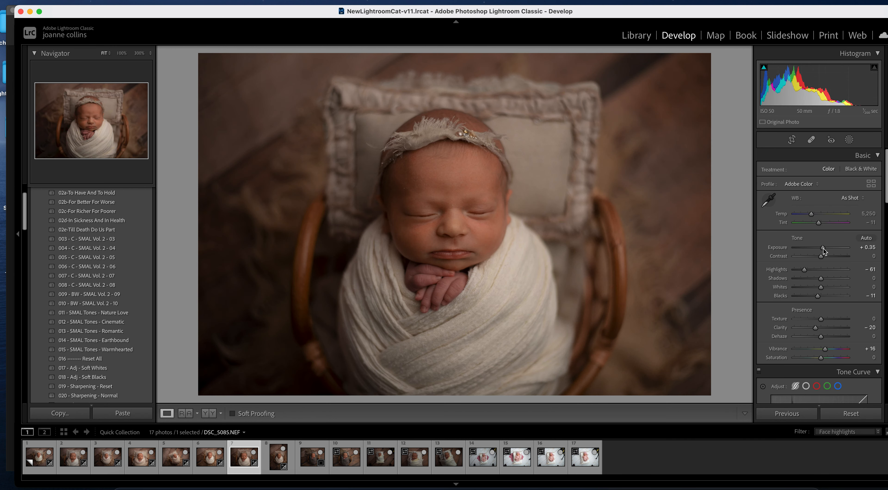
pyautogui.moveTo(822, 248); pyautogui.dragTo(825, 251)
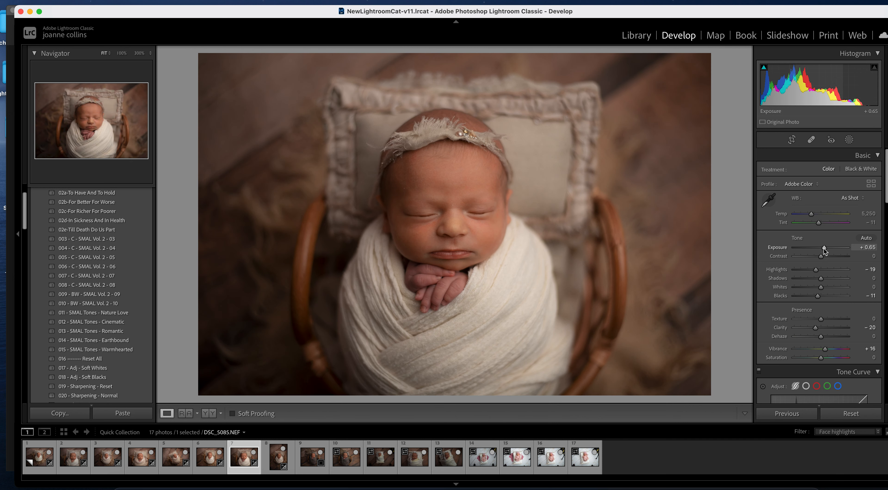
pyautogui.click(806, 270)
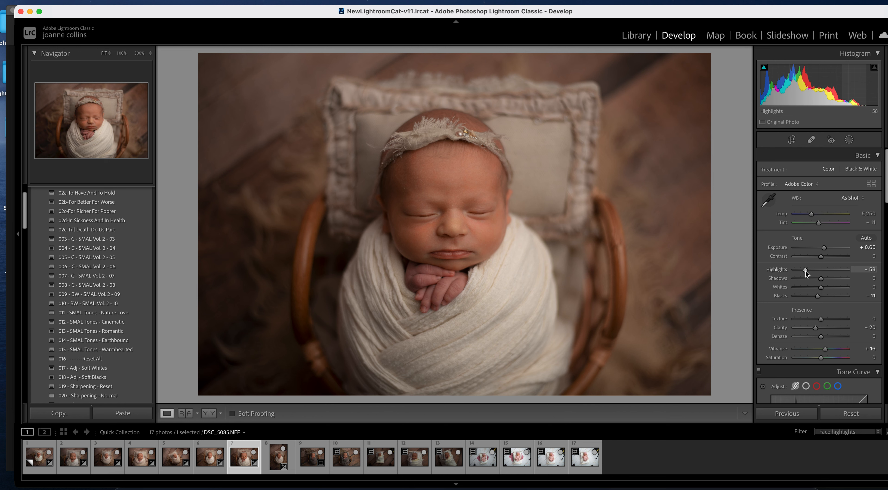
pyautogui.press('Right')
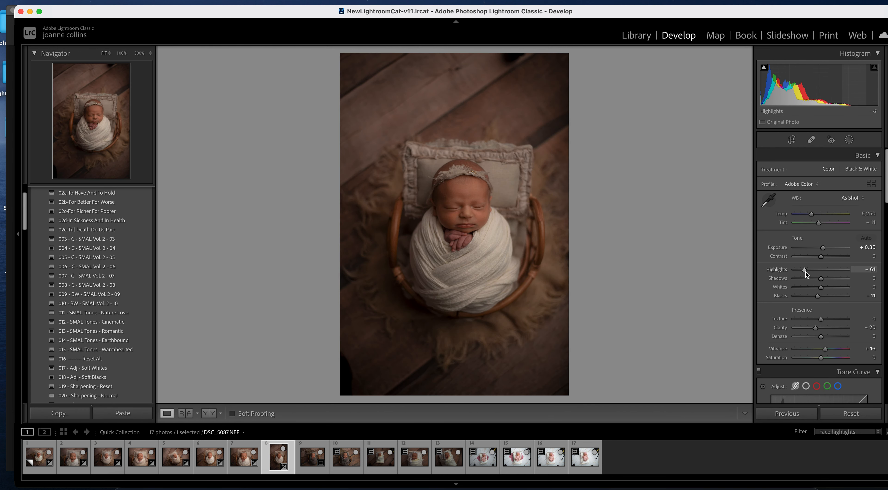
# - Give photo 8 Exposure +1.05 and Highlights −97, then return to DSC_5068
pyautogui.moveTo(825, 248); pyautogui.dragTo(828, 249)
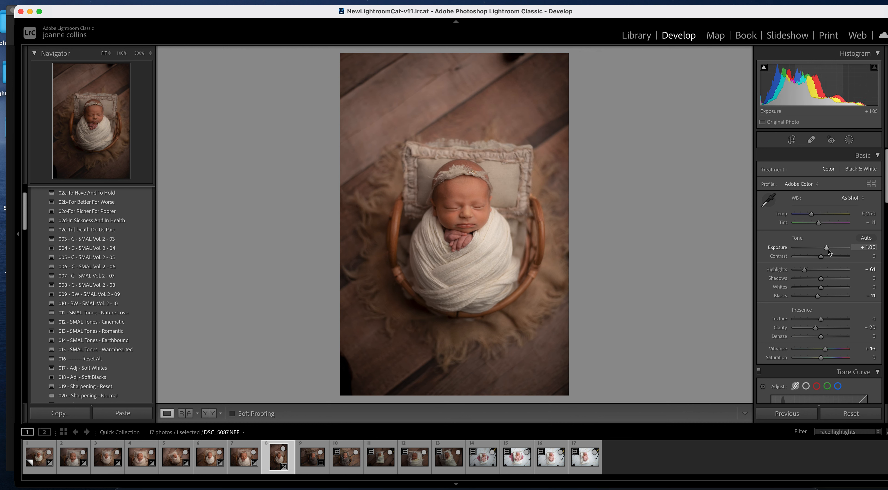
pyautogui.moveTo(805, 269); pyautogui.dragTo(794, 270)
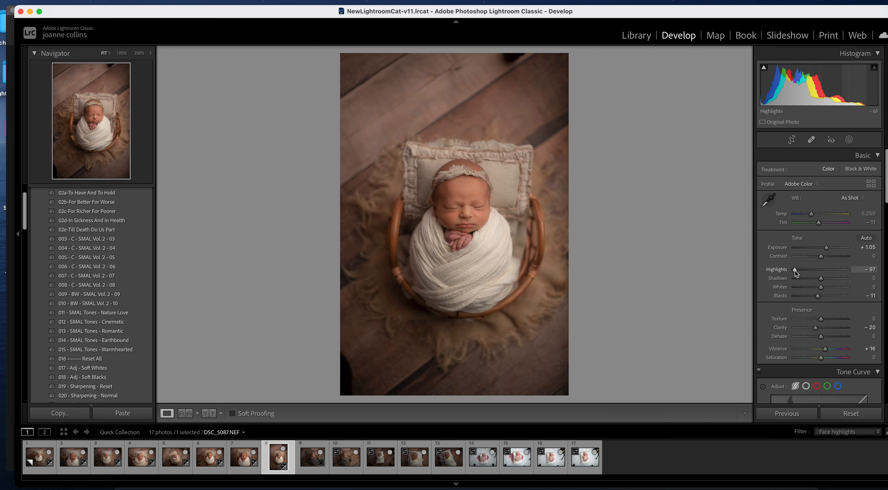
pyautogui.press('Right')
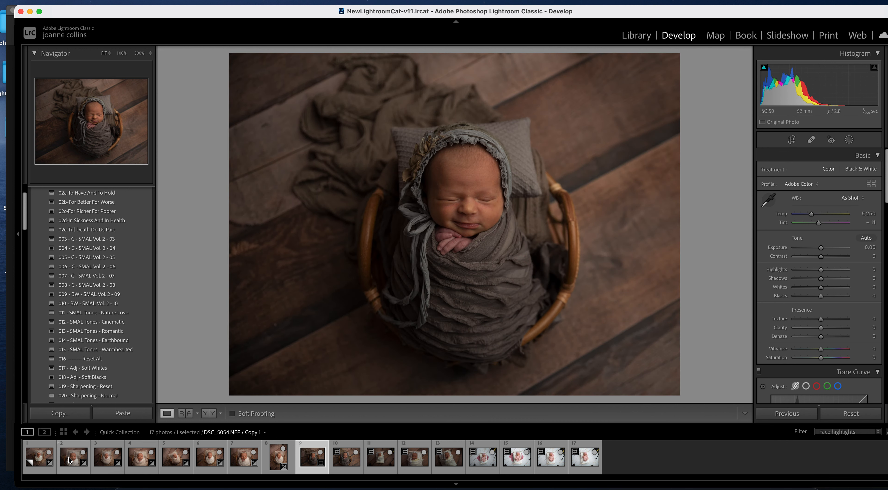
pyautogui.click(70, 456)
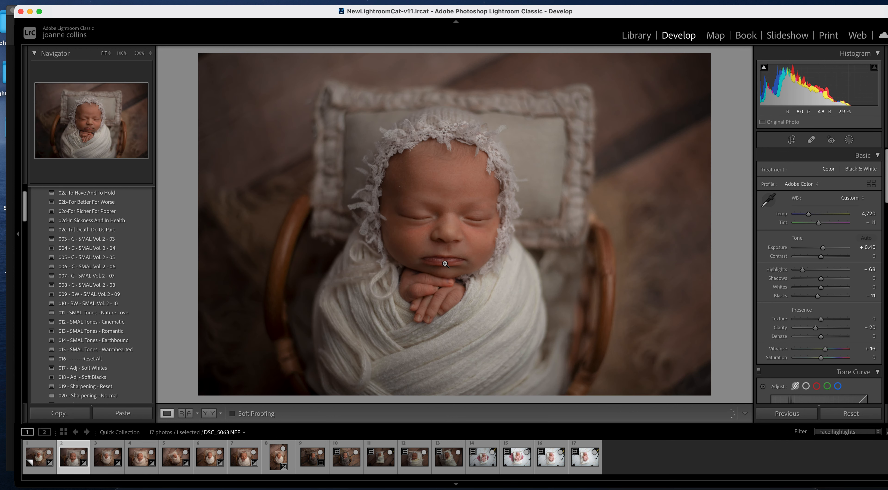
pyautogui.press('Right')
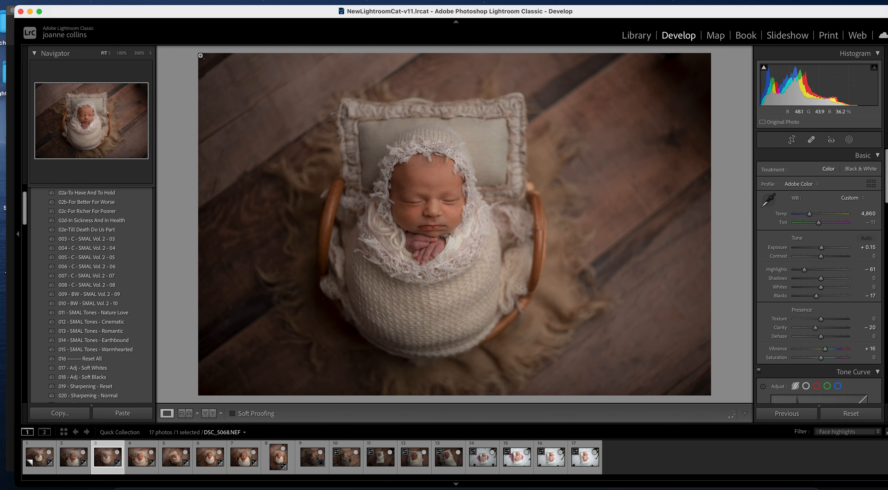
# - View the third photo at 100% on the hands and start a Magenta Fingers brush mask
pyautogui.click(122, 53)
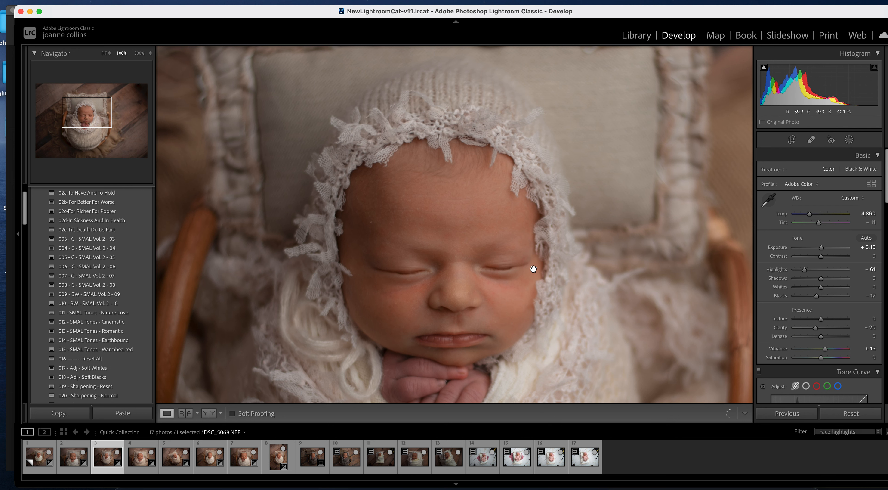
pyautogui.moveTo(534, 276); pyautogui.dragTo(548, 114)
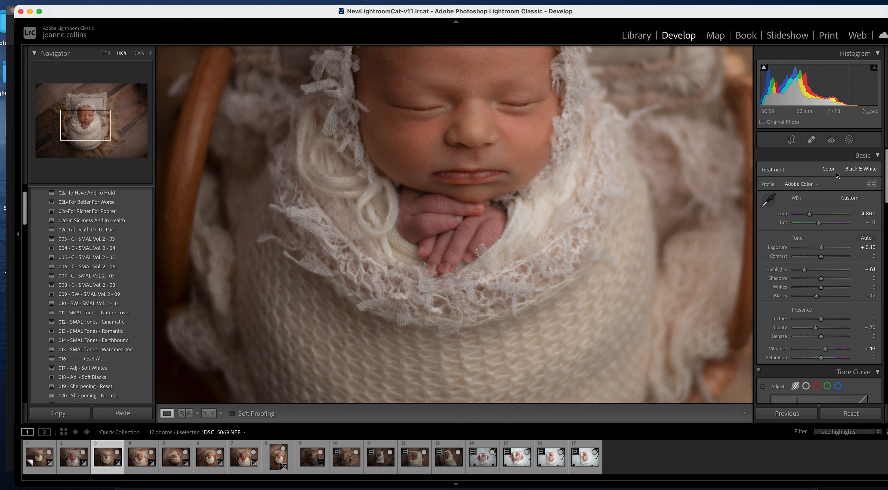
pyautogui.click(849, 140)
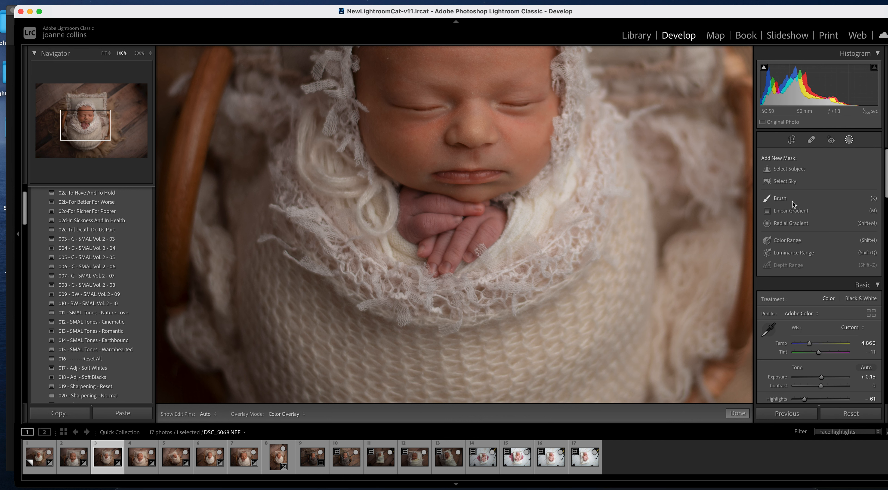
pyautogui.click(781, 199)
pyautogui.click(834, 192)
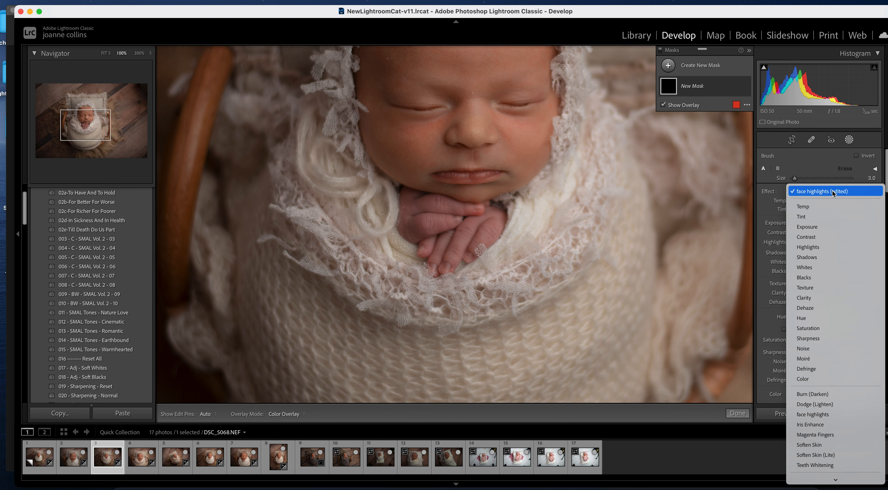
pyautogui.click(841, 441)
# - Paint the Magenta Fingers mask over the baby's fingers with a size-10 brush, then resize it to 5
pyautogui.press('o')
pyautogui.press(']')
pyautogui.press(']')
pyautogui.press(']')
pyautogui.press(']')
pyautogui.press(']')
pyautogui.press(']')
pyautogui.press(']')
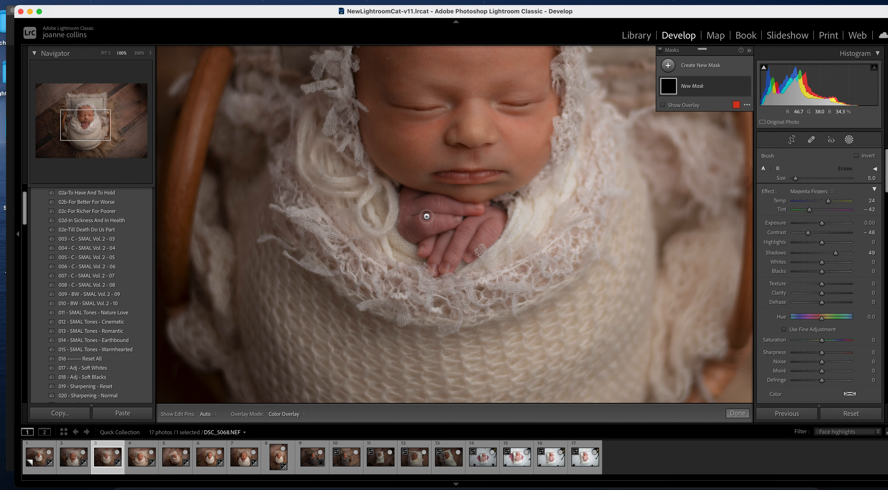
pyautogui.press('h')
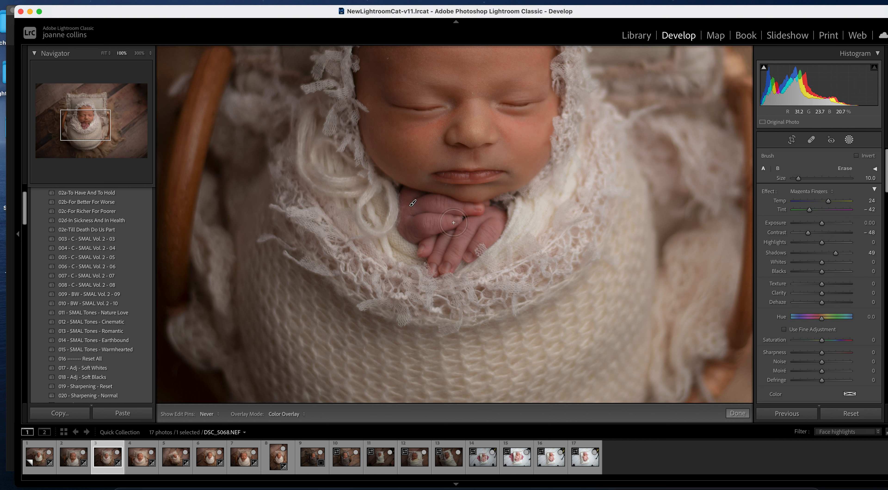
pyautogui.moveTo(438, 241); pyautogui.dragTo(473, 211)
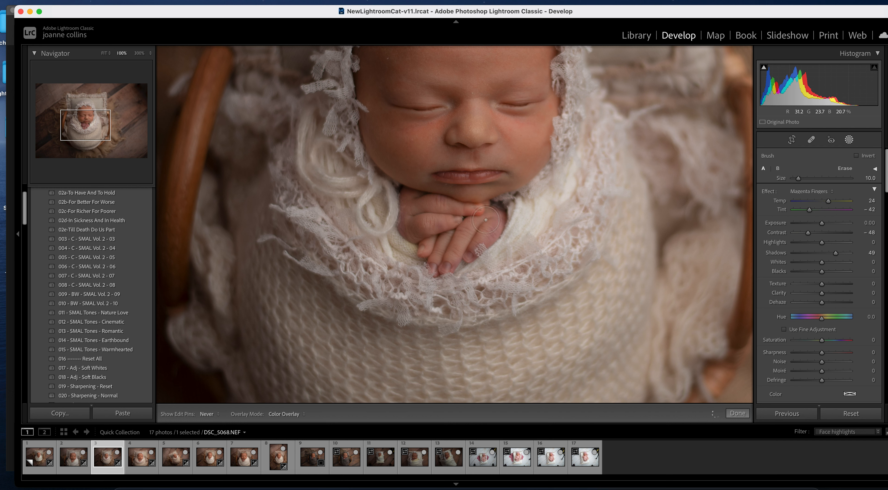
pyautogui.press('[')
pyautogui.press('[')
pyautogui.press('[')
pyautogui.press('[')
pyautogui.press('[')
pyautogui.press('[')
pyautogui.press('h')
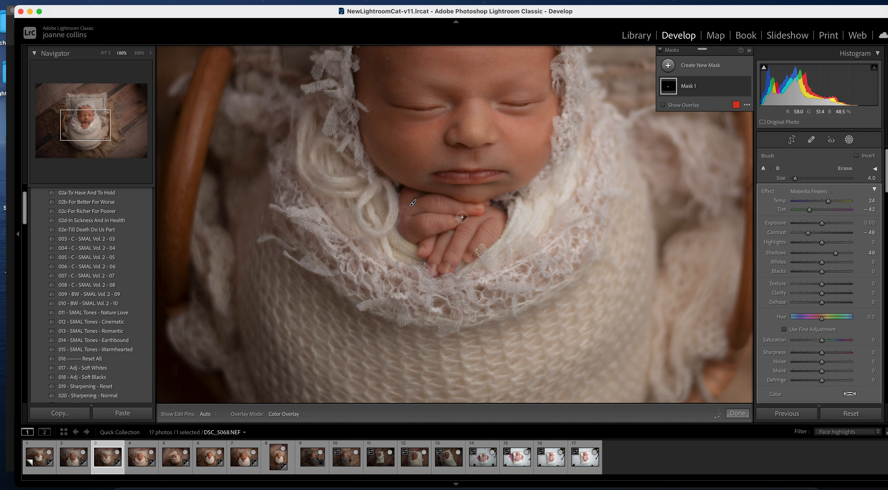
pyautogui.press(']')
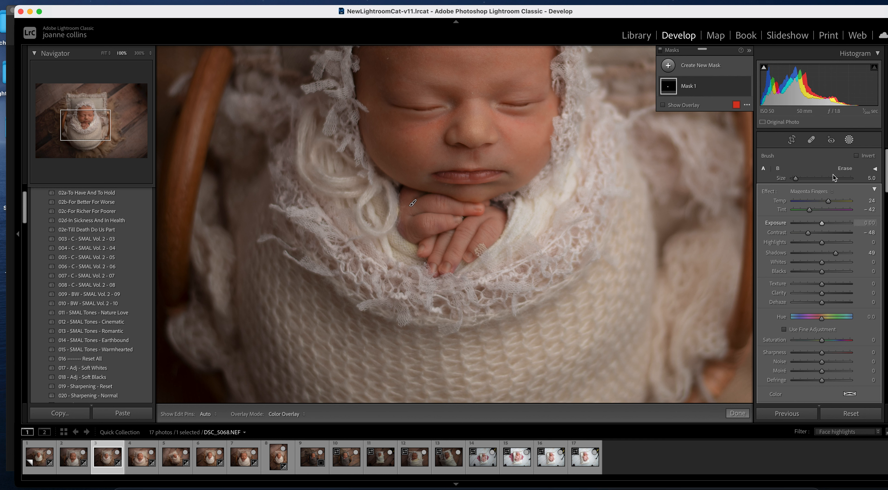
# - Erase the mask spill, strengthen the effect slightly, finish the mask and advance to the fourth photo
pyautogui.press('alt')
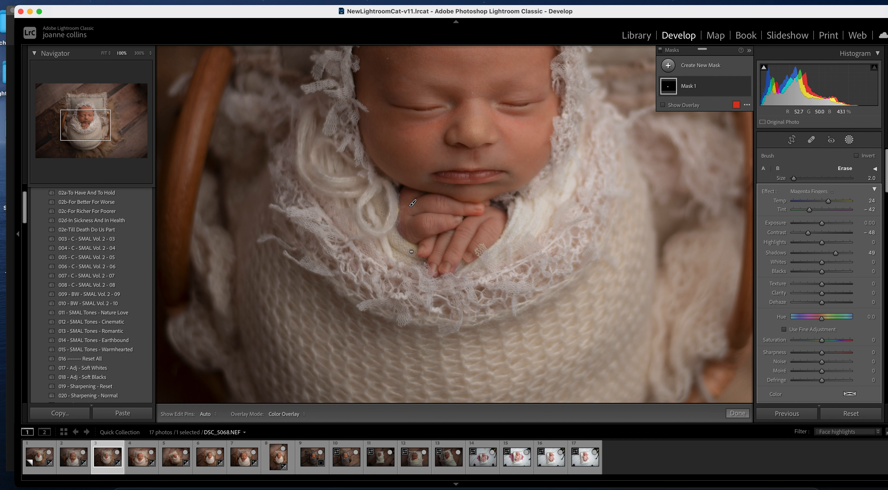
pyautogui.press('h')
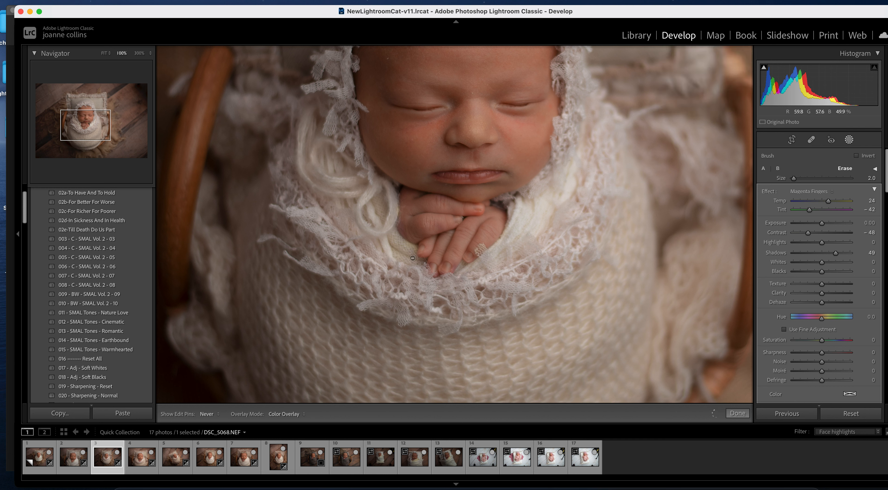
pyautogui.press('h')
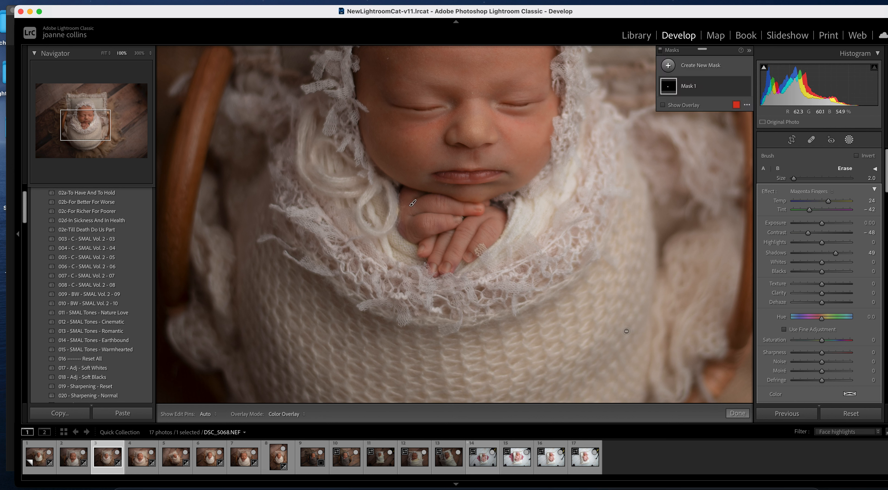
pyautogui.press('=')
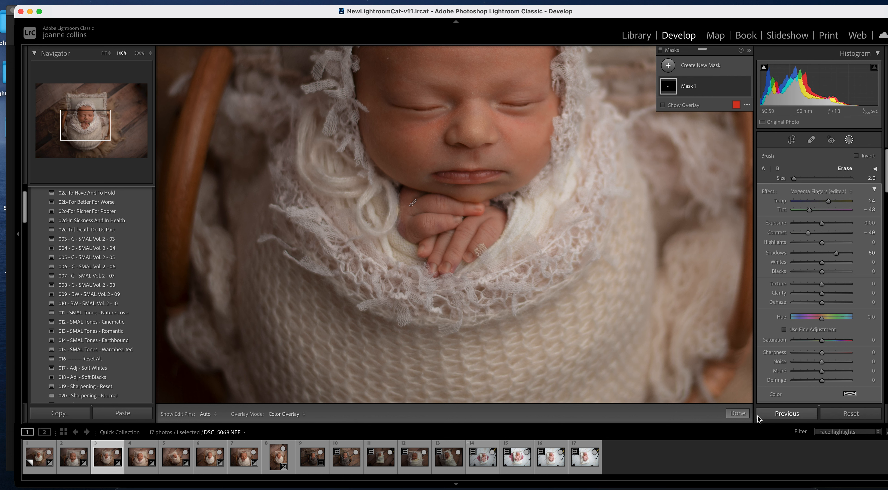
pyautogui.click(737, 413)
pyautogui.press('Right')
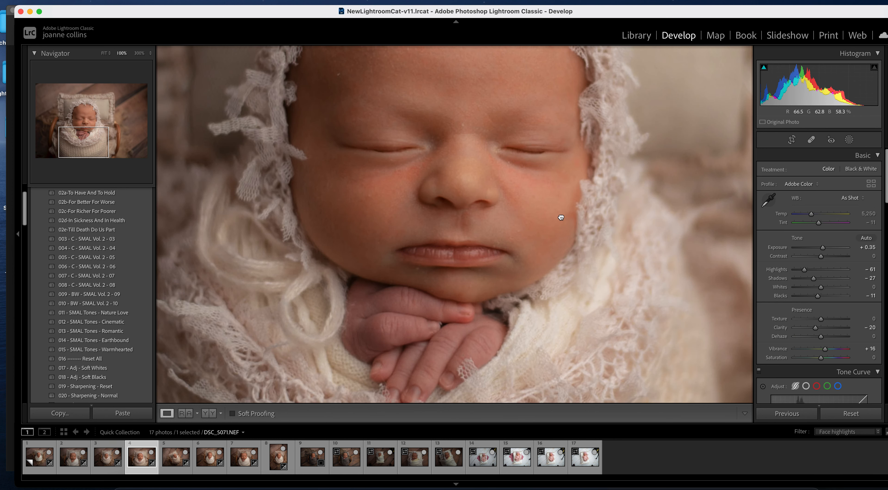
# - Start a new brush mask on DSC_5071.NEF, keeping the current brush effect
pyautogui.scroll(-5, 562, 218)
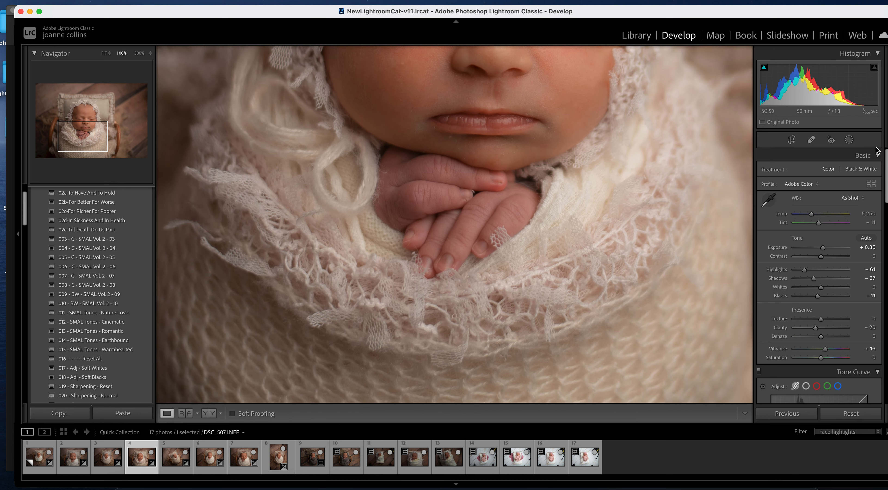
pyautogui.click(848, 140)
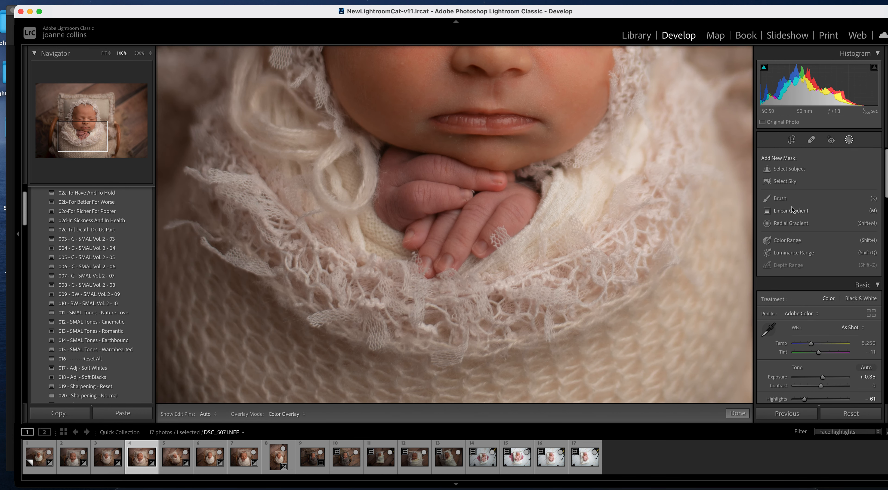
pyautogui.click(780, 198)
pyautogui.click(810, 192)
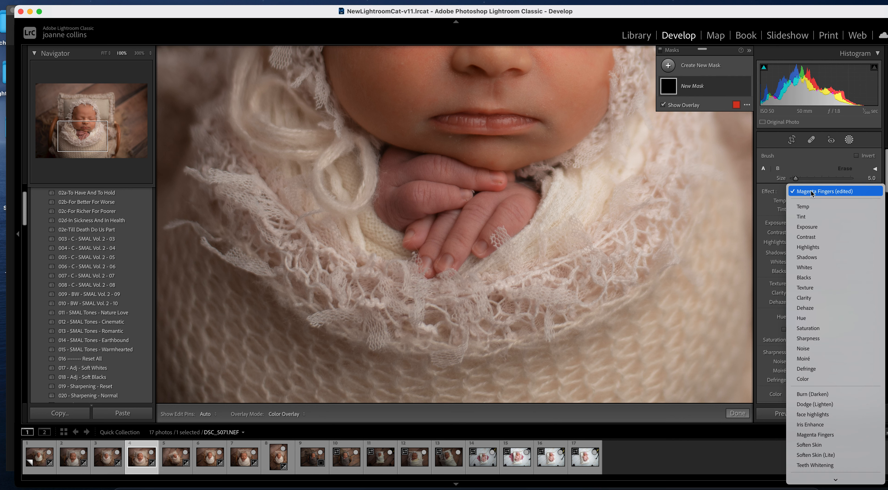
pyautogui.click(780, 190)
# - Paint the mask over the baby's knuckle, right-hand fingers and top fingers
pyautogui.scroll(7, 384, 171)
pyautogui.moveTo(384, 170)
pyautogui.mouseDown()
pyautogui.moveTo(464, 196)
pyautogui.moveTo(457, 182)
pyautogui.moveTo(438, 238)
pyautogui.moveTo(422, 249)
pyautogui.moveTo(465, 241)
pyautogui.mouseUp()
pyautogui.moveTo(509, 199)
pyautogui.mouseDown()
pyautogui.moveTo(516, 207)
pyautogui.moveTo(493, 213)
pyautogui.moveTo(490, 194)
pyautogui.mouseUp()
pyautogui.scroll(-4, 384, 171)
pyautogui.scroll(-1, 405, 168)
pyautogui.moveTo(416, 168)
pyautogui.mouseDown()
pyautogui.moveTo(516, 184)
pyautogui.moveTo(470, 177)
pyautogui.moveTo(510, 201)
pyautogui.moveTo(516, 224)
pyautogui.moveTo(478, 251)
pyautogui.mouseUp()
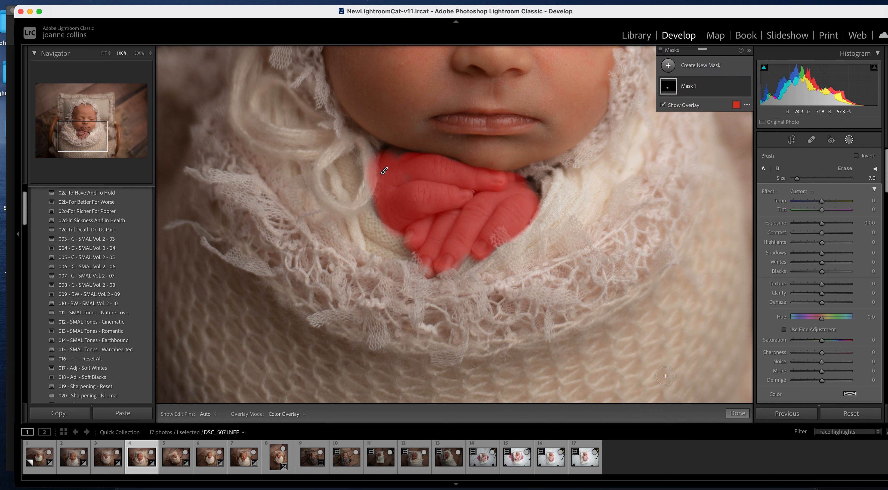
# - Paint the fingertip with a size-4 brush, erase spill at the mask edges, and finish
pyautogui.scroll(-1, 456, 253)
pyautogui.press('[')
pyautogui.press('[')
pyautogui.moveTo(466, 252); pyautogui.dragTo(455, 264)
pyautogui.press('alt')
pyautogui.moveTo(369, 162)
pyautogui.mouseDown()
pyautogui.moveTo(365, 194)
pyautogui.moveTo(370, 162)
pyautogui.moveTo(368, 190)
pyautogui.moveTo(372, 171)
pyautogui.mouseUp()
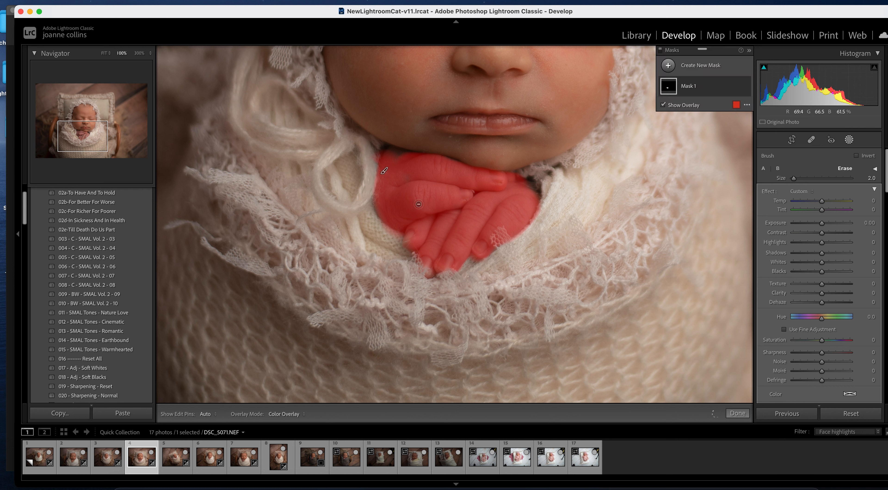
pyautogui.moveTo(527, 179); pyautogui.dragTo(524, 178)
pyautogui.click(737, 413)
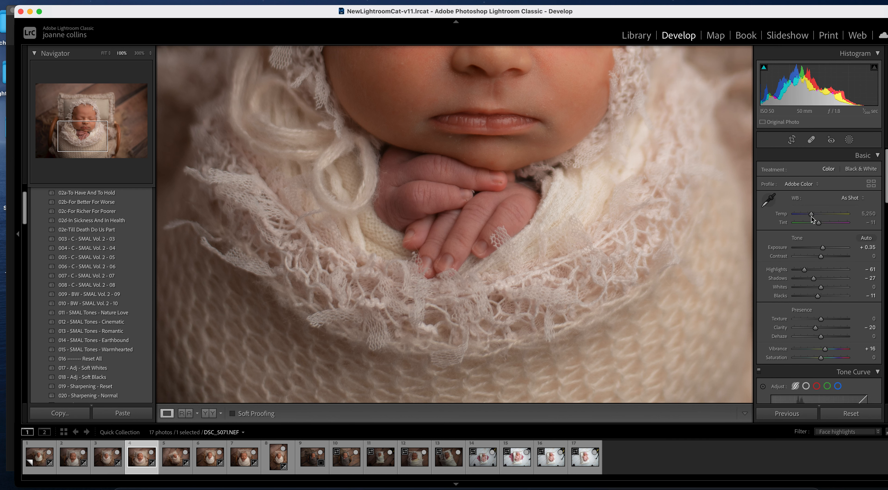
# - Undo an accidental white balance change, then select the hands mask, Mask 1, with its overlay hidden
pyautogui.moveTo(812, 213); pyautogui.dragTo(817, 212)
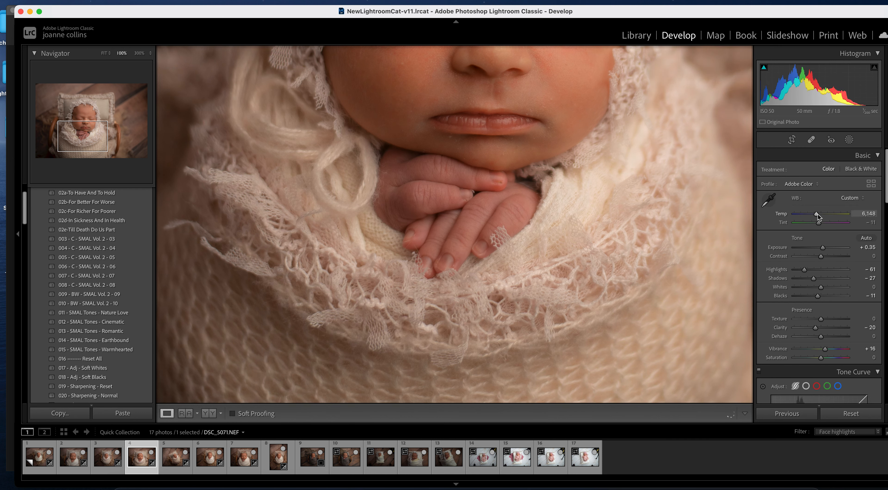
pyautogui.press('super+z')
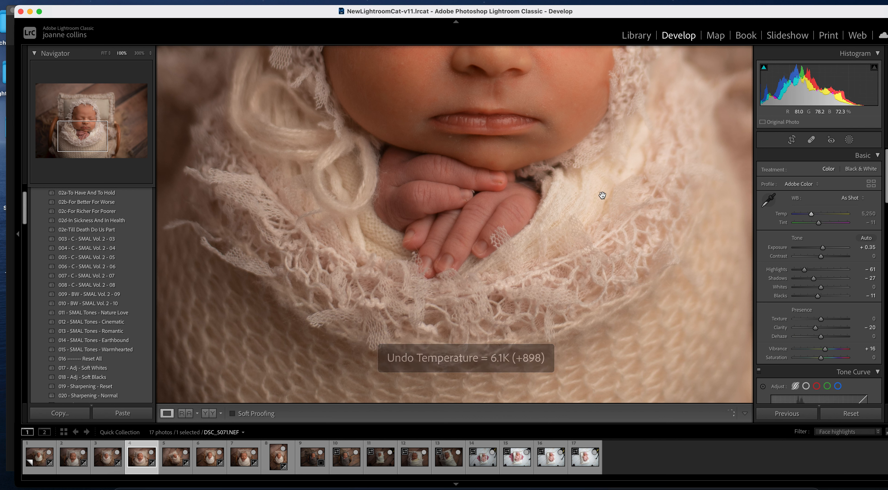
pyautogui.click(849, 140)
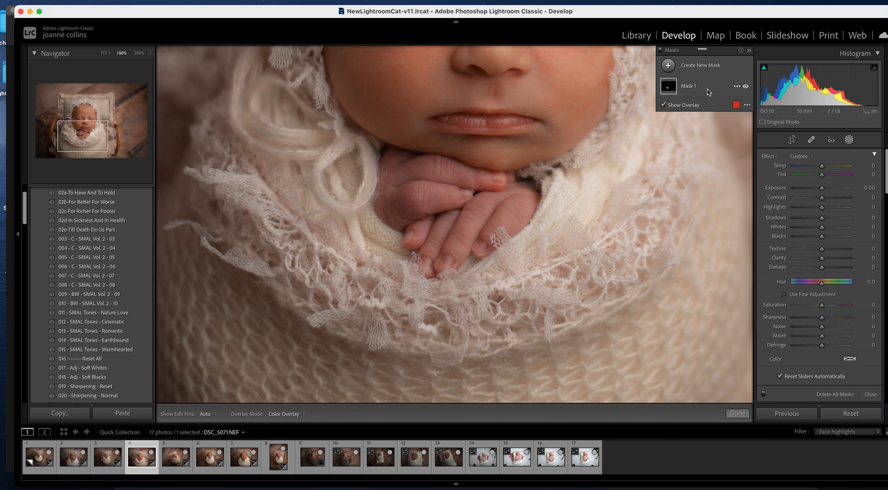
pyautogui.click(692, 88)
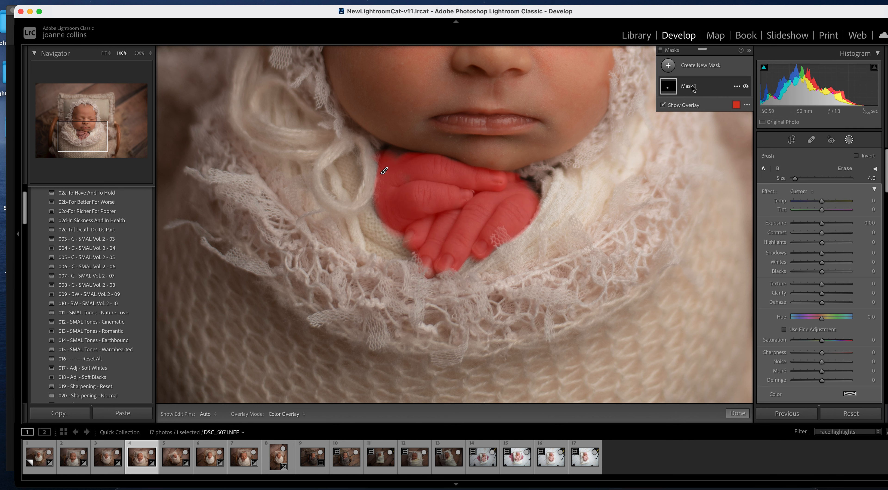
pyautogui.click(664, 104)
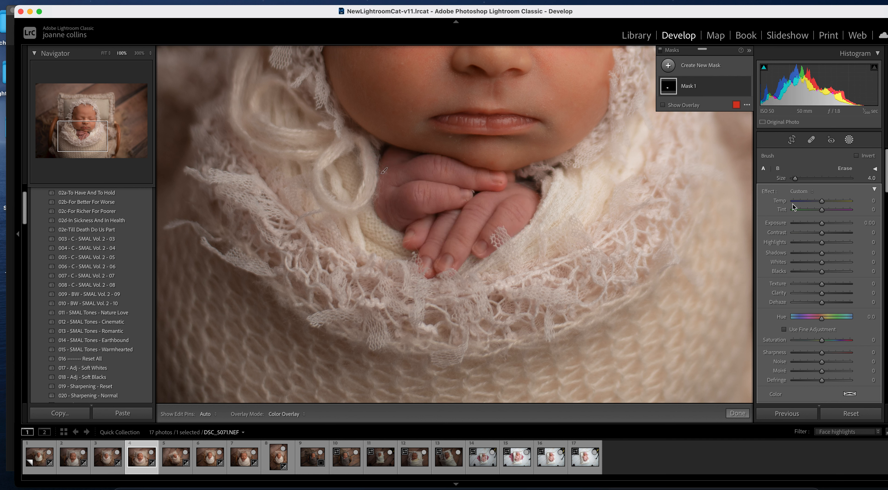
# - Set the hands mask to Temp 24 and Tint −27, then fit the view and advance to DSC_5074.NEF
pyautogui.moveTo(824, 201); pyautogui.dragTo(826, 202)
pyautogui.moveTo(829, 203); pyautogui.dragTo(831, 203)
pyautogui.moveTo(821, 210); pyautogui.dragTo(817, 210)
pyautogui.click(737, 413)
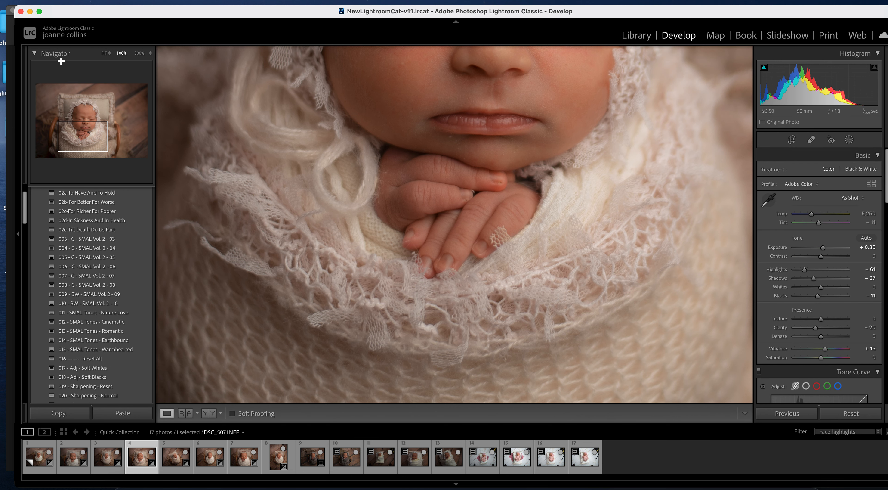
pyautogui.click(105, 54)
pyautogui.press('Right')
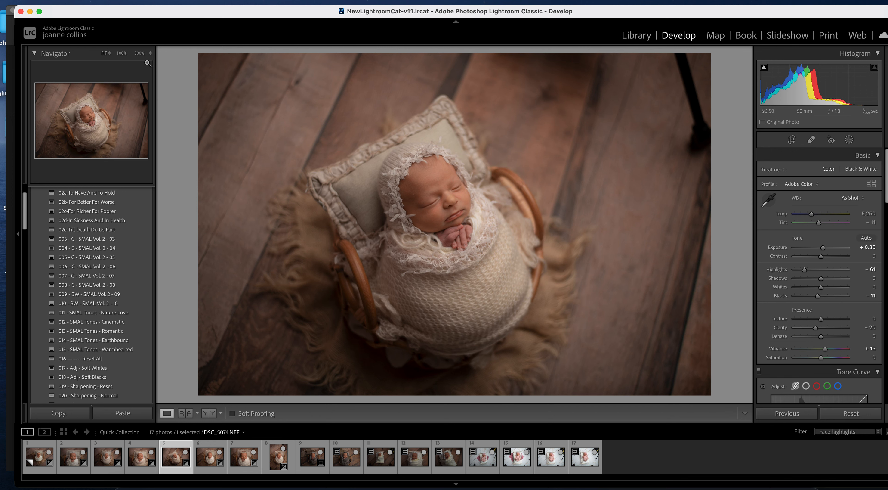
# - Zoom DSC_5074 to 100% on the face and hands and start a Magenta Fingers brush mask
pyautogui.click(122, 53)
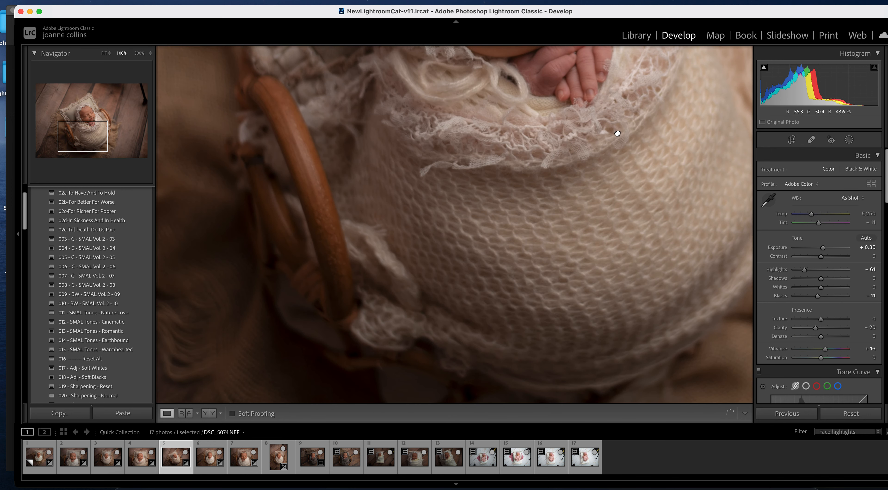
pyautogui.moveTo(623, 122); pyautogui.dragTo(514, 239)
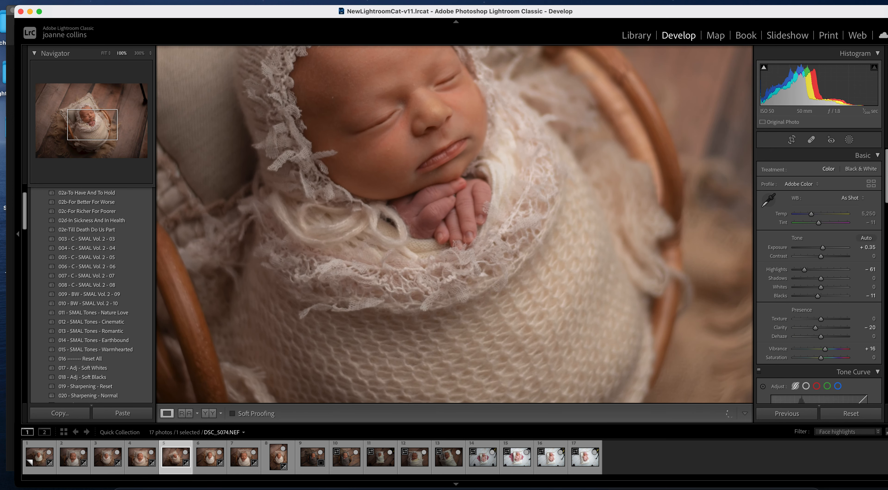
pyautogui.click(849, 139)
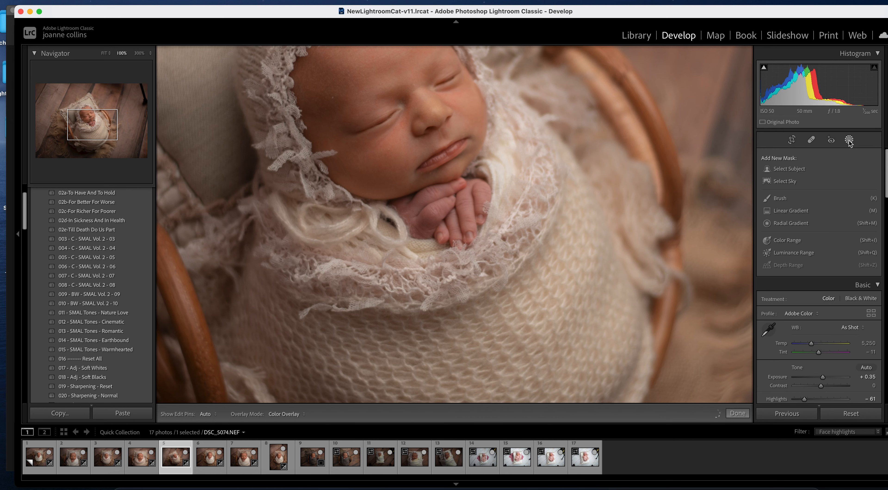
pyautogui.click(779, 199)
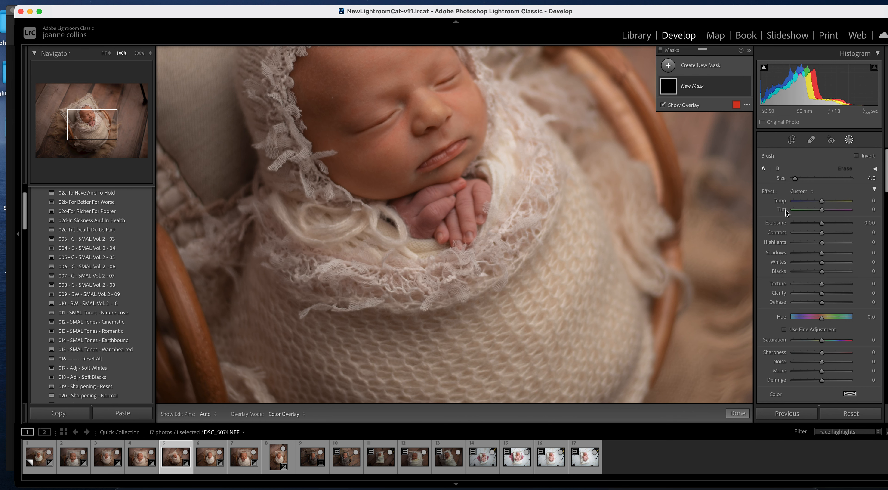
pyautogui.click(811, 191)
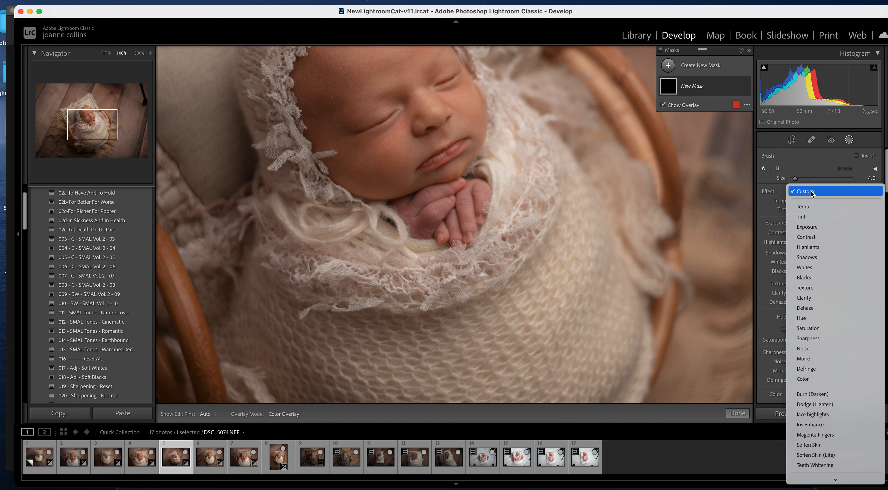
pyautogui.click(834, 435)
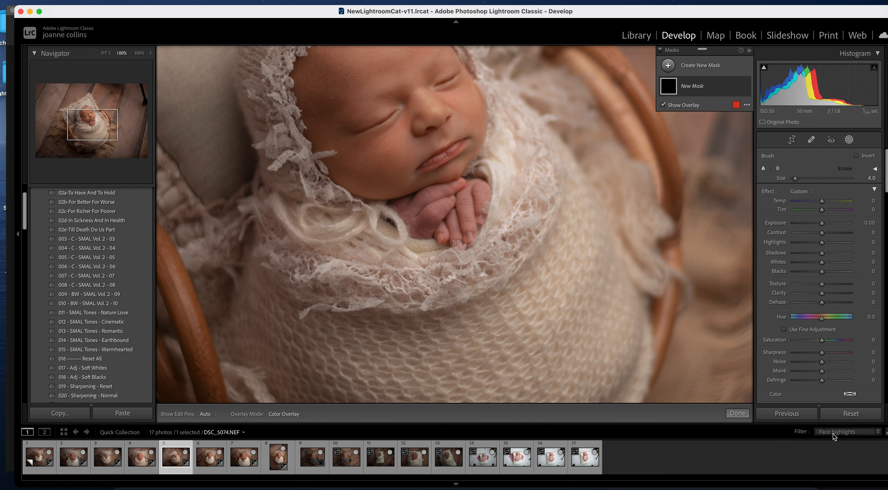
# - Paint the Magenta Fingers mask onto the baby's fingers and finish Mask 1
pyautogui.press('h')
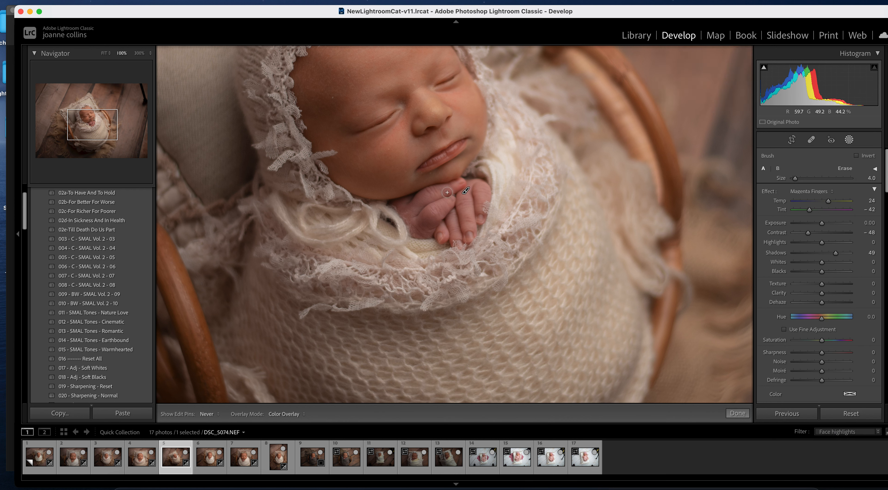
pyautogui.scroll(1, 435, 211)
pyautogui.press('h')
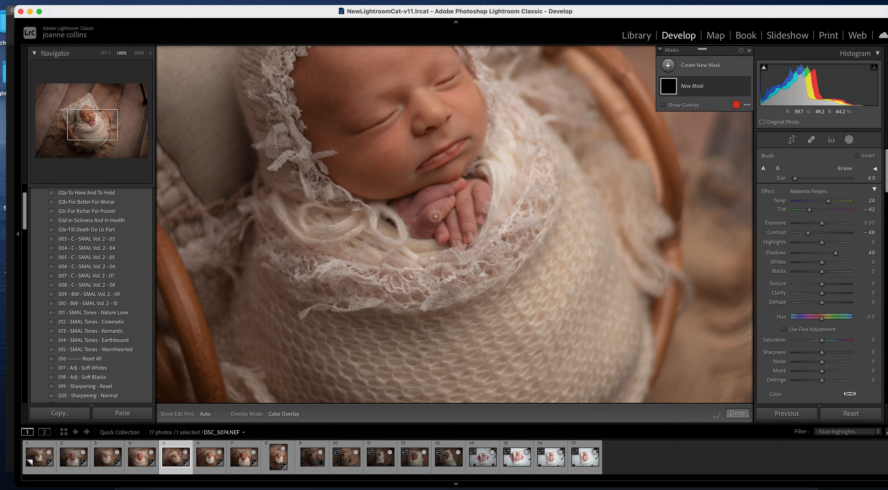
pyautogui.scroll(2, 421, 215)
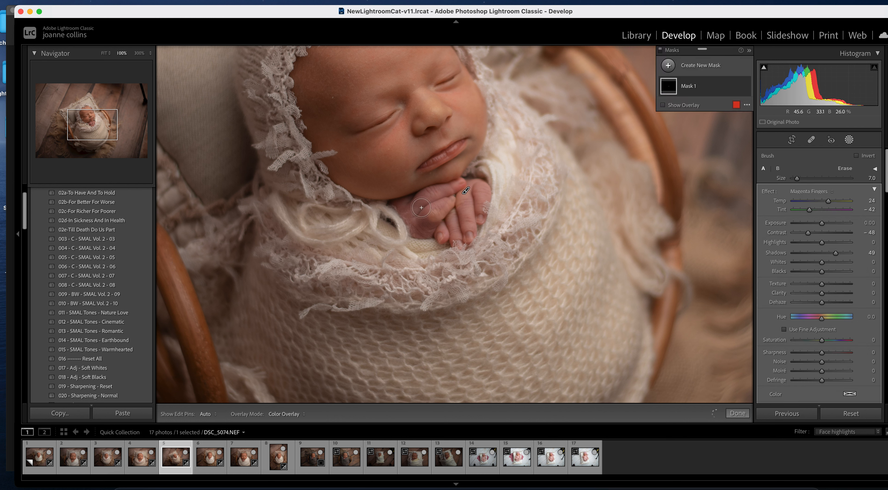
pyautogui.press('h')
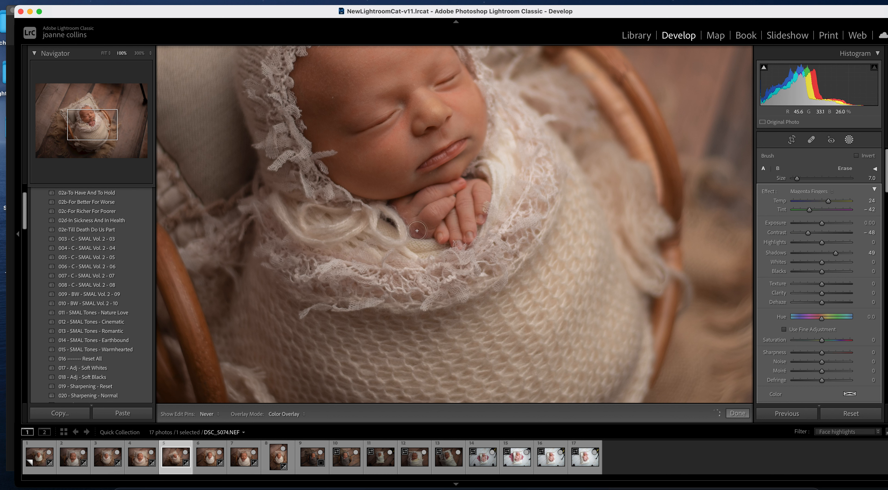
pyautogui.click(473, 198)
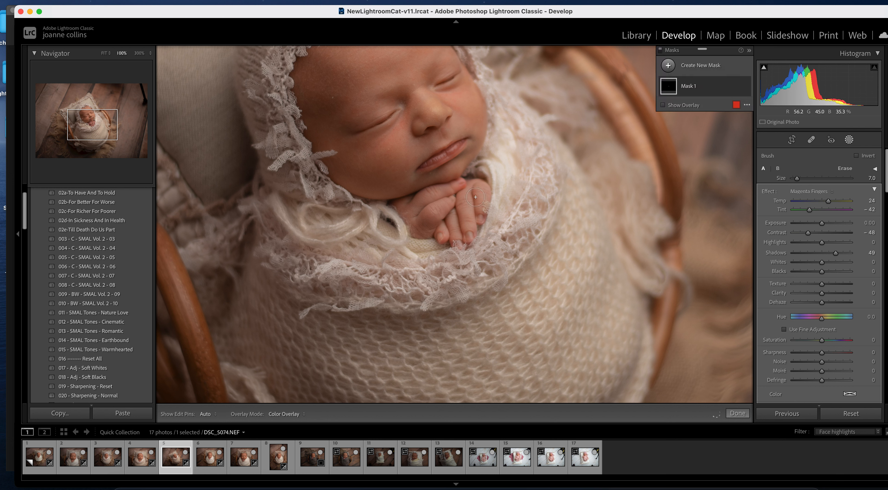
pyautogui.click(738, 413)
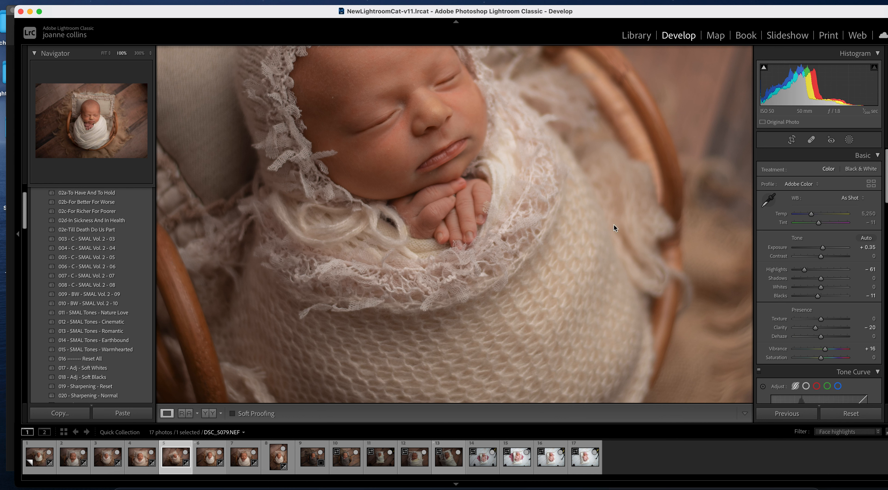
# - Remove photo 6 from the Quick Collection, then view DSC_5085 at 100% centred on the hands
pyautogui.click(219, 453)
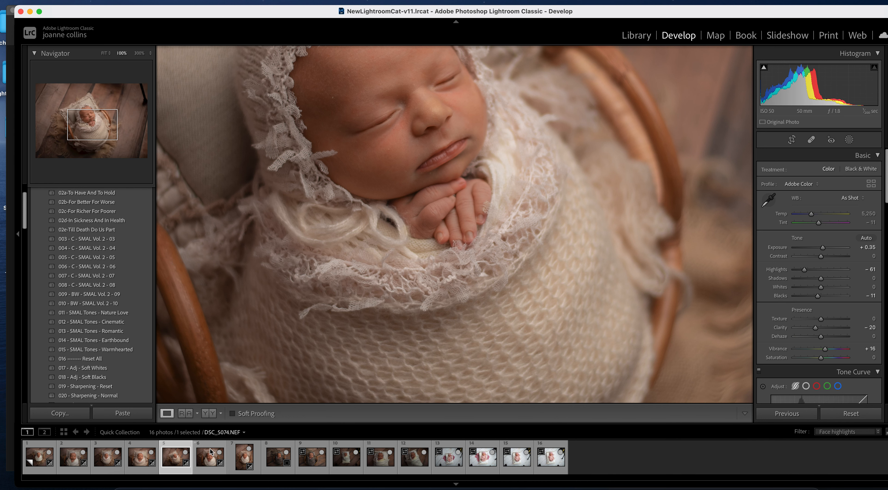
pyautogui.click(212, 460)
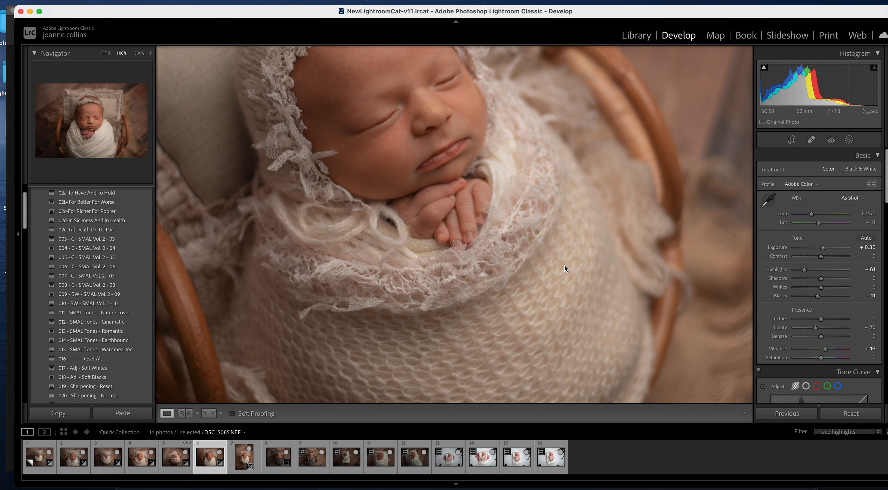
pyautogui.click(565, 267)
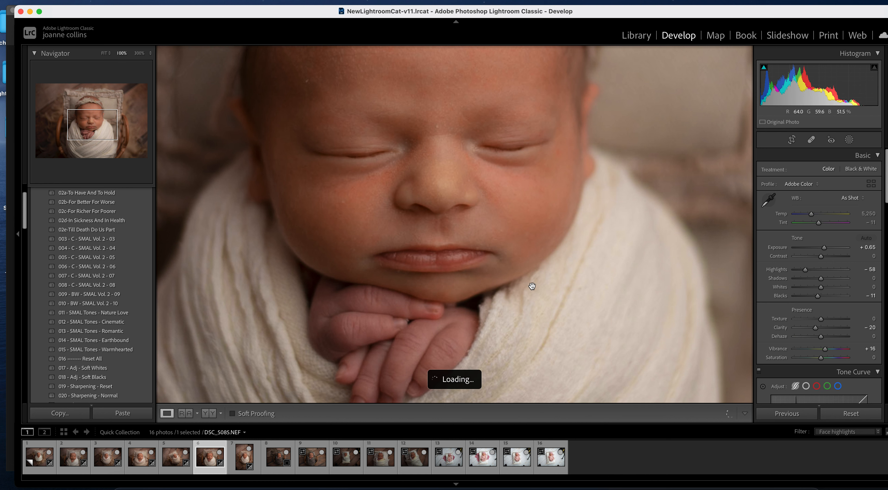
pyautogui.moveTo(533, 278); pyautogui.dragTo(591, 197)
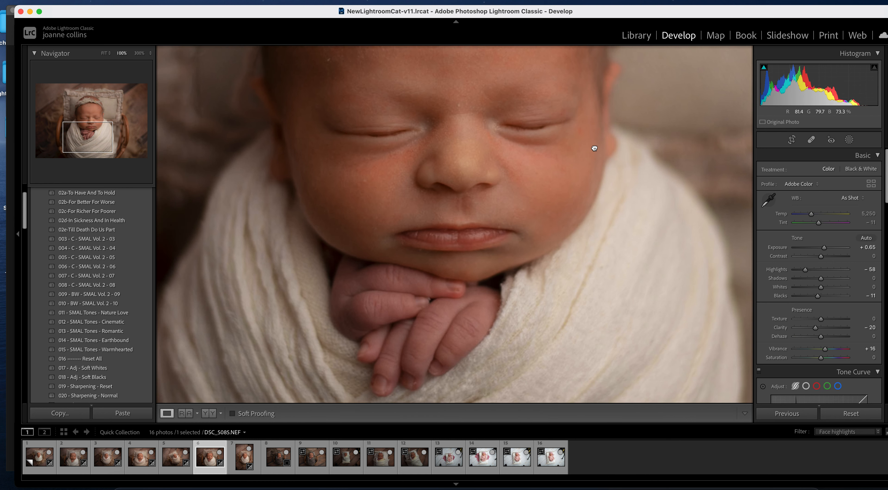
pyautogui.moveTo(581, 278)
pyautogui.mouseDown()
pyautogui.moveTo(589, 206)
pyautogui.moveTo(587, 294)
pyautogui.mouseUp()
# - Paint a new brush mask over the baby's hand, fingers and fingertips, using a smaller brush for the tips
pyautogui.click(849, 140)
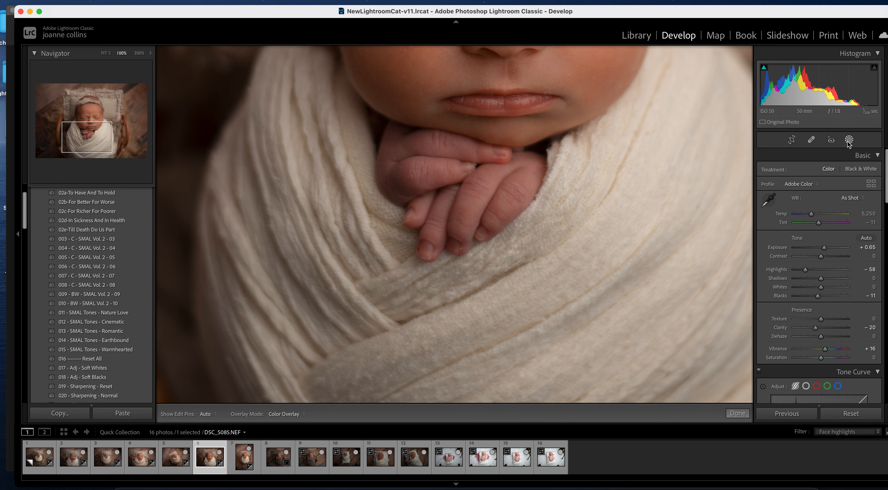
pyautogui.click(780, 198)
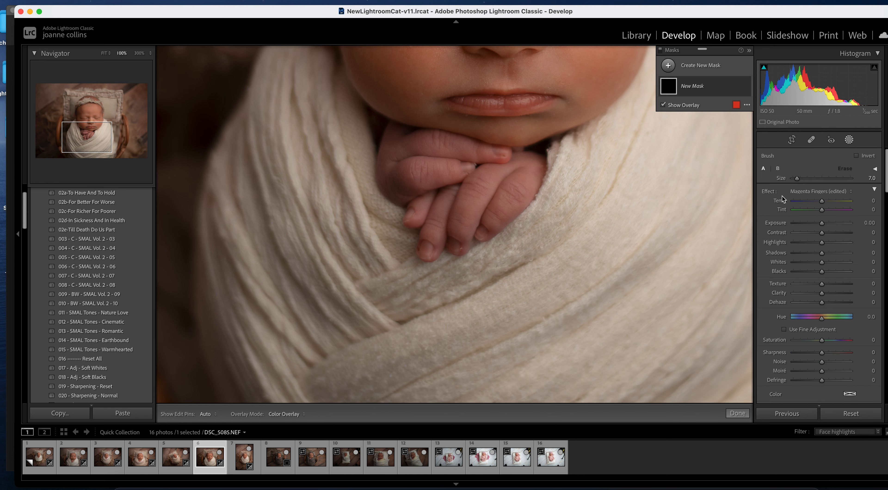
pyautogui.press(']')
pyautogui.press(']')
pyautogui.press(']')
pyautogui.press(']')
pyautogui.press(']')
pyautogui.press(']')
pyautogui.moveTo(402, 159); pyautogui.dragTo(401, 147)
pyautogui.press('h')
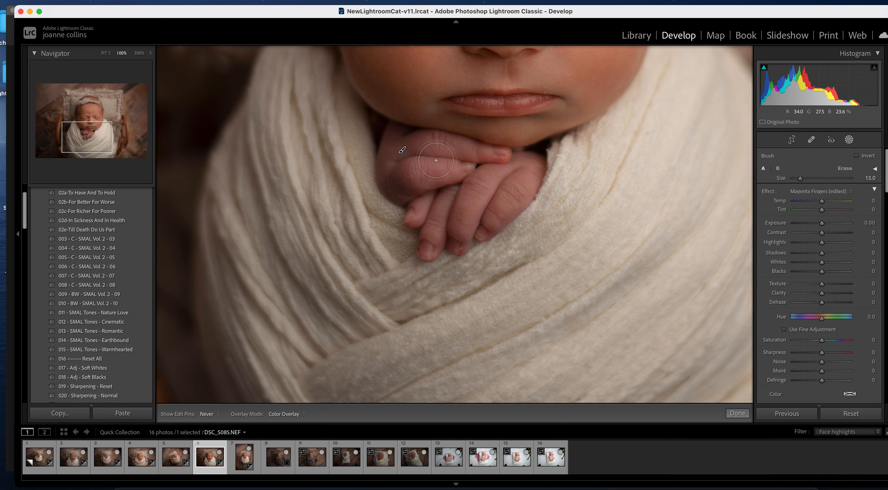
pyautogui.moveTo(441, 205)
pyautogui.mouseDown()
pyautogui.moveTo(438, 231)
pyautogui.moveTo(431, 214)
pyautogui.moveTo(497, 165)
pyautogui.moveTo(458, 162)
pyautogui.moveTo(437, 140)
pyautogui.moveTo(400, 152)
pyautogui.moveTo(398, 183)
pyautogui.moveTo(501, 190)
pyautogui.mouseUp()
pyautogui.press('[')
pyautogui.press('[')
pyautogui.press('[')
pyautogui.press('[')
pyautogui.press('[')
pyautogui.press('[')
pyautogui.press('[')
pyautogui.press('[')
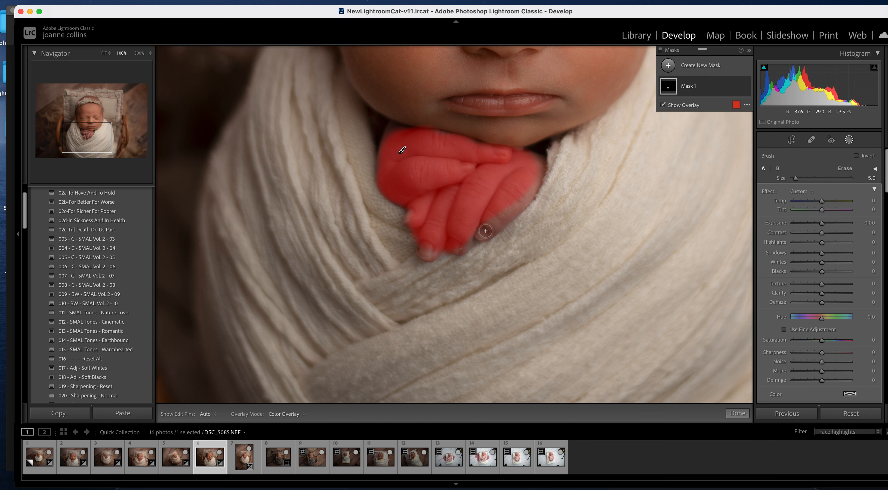
pyautogui.moveTo(485, 232); pyautogui.dragTo(507, 208)
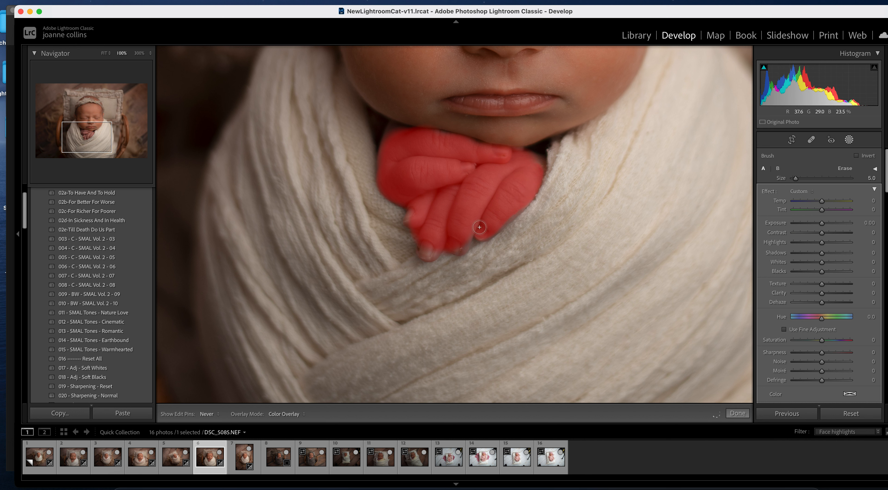
pyautogui.moveTo(455, 237)
pyautogui.mouseDown()
pyautogui.moveTo(425, 242)
pyautogui.moveTo(423, 253)
pyautogui.moveTo(432, 254)
pyautogui.moveTo(440, 226)
pyautogui.moveTo(434, 215)
pyautogui.moveTo(410, 216)
pyautogui.mouseUp()
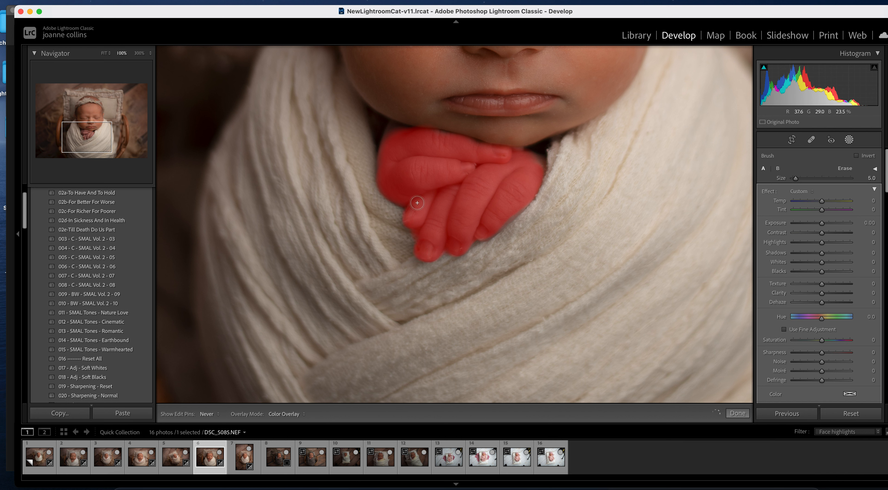
# - Reselect DSC_5085's Mask 1 and set Temp 20 and Tint −20, then switch to DSC_5087.NEF
pyautogui.click(738, 413)
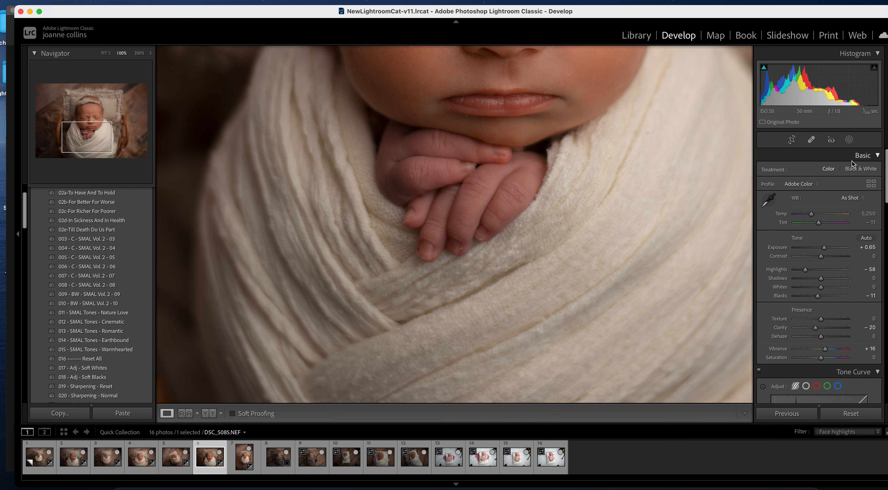
pyautogui.click(849, 139)
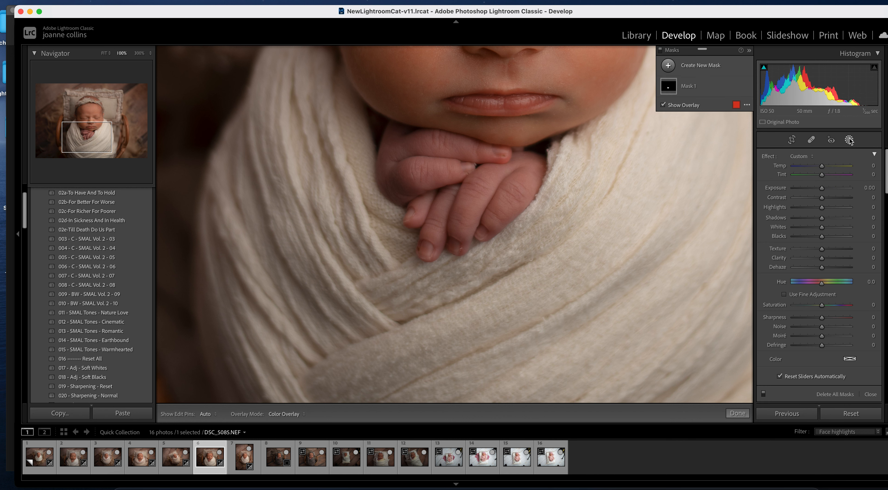
pyautogui.click(687, 88)
pyautogui.moveTo(822, 201); pyautogui.dragTo(827, 202)
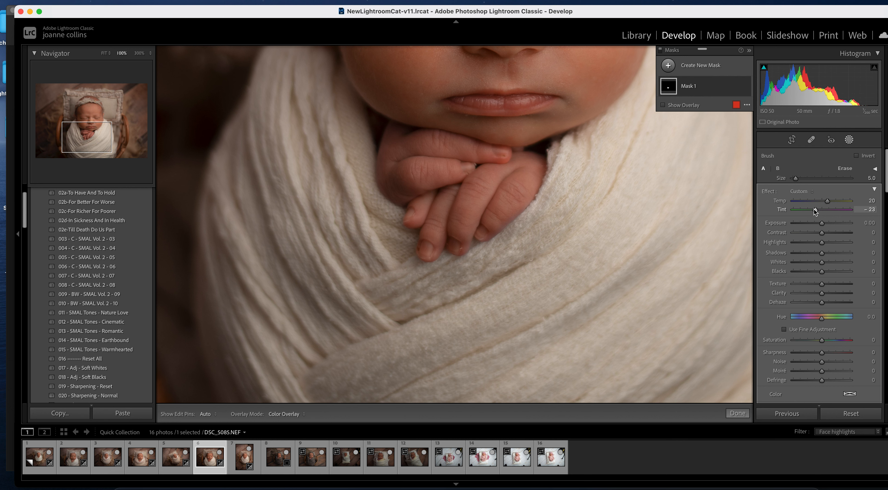
pyautogui.click(737, 413)
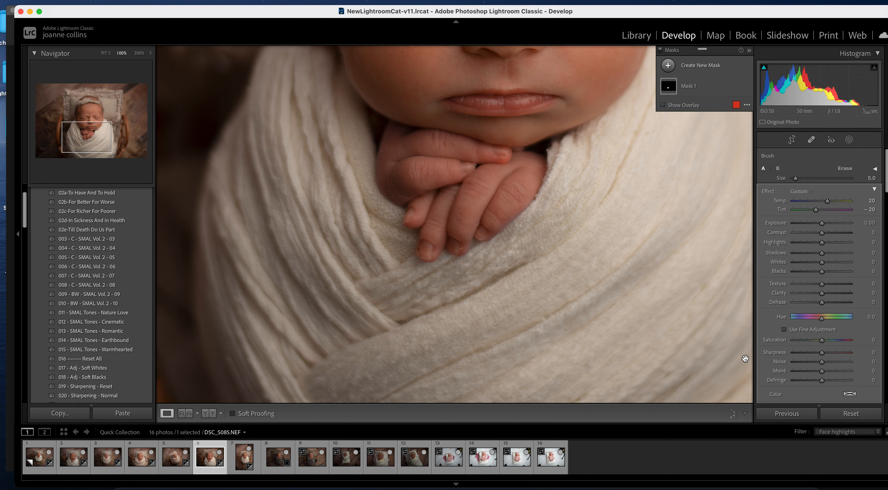
pyautogui.click(244, 459)
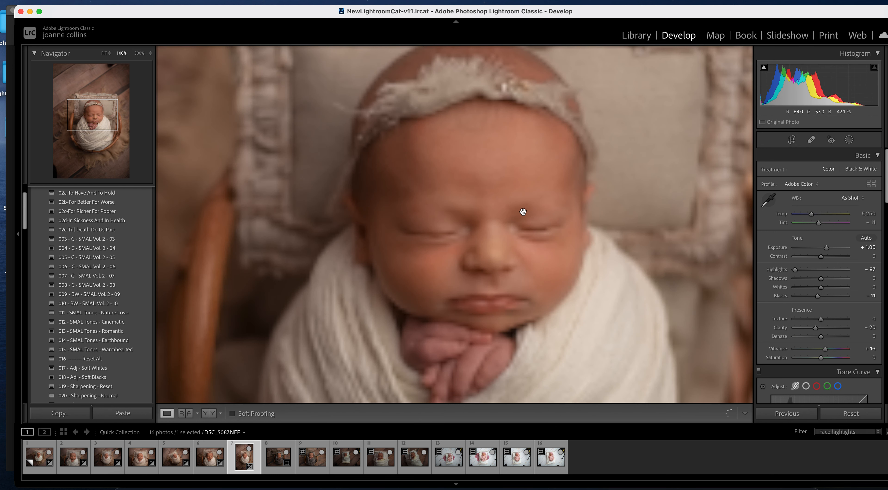
# - Bring the baby's chin and hands into view and start a Magenta Fingers brush mask
pyautogui.moveTo(521, 213); pyautogui.dragTo(558, 58)
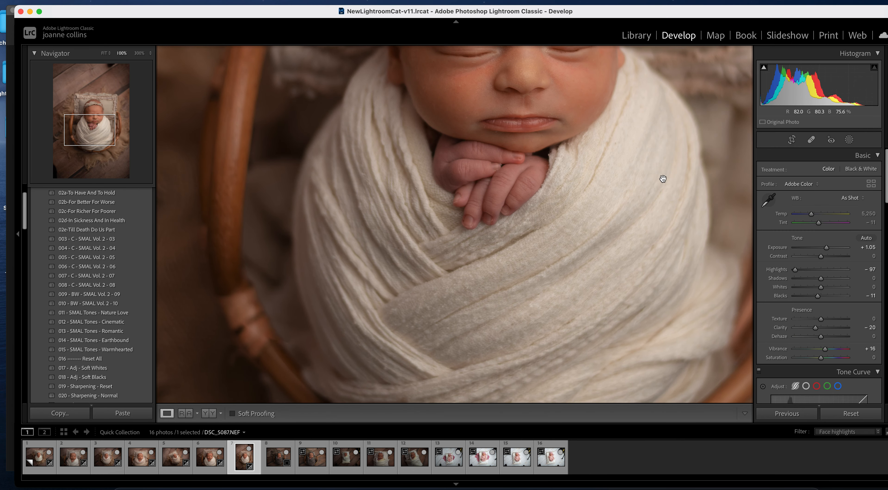
pyautogui.click(849, 140)
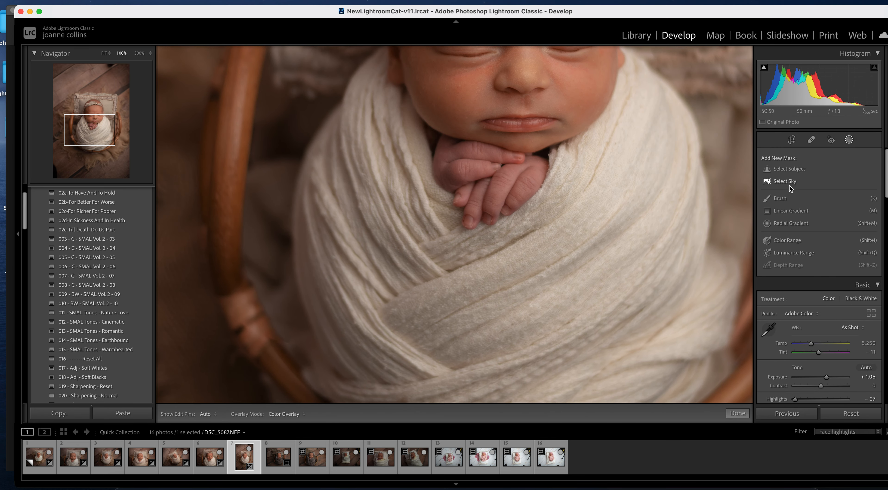
pyautogui.click(782, 199)
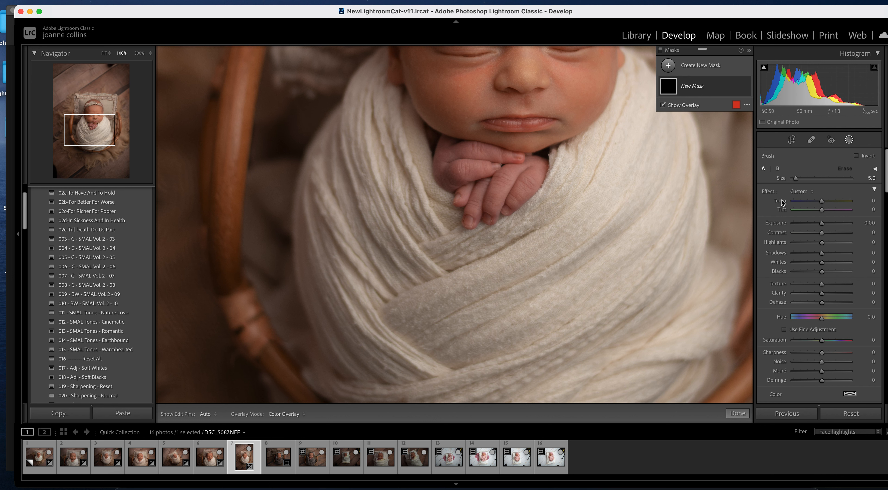
pyautogui.click(803, 191)
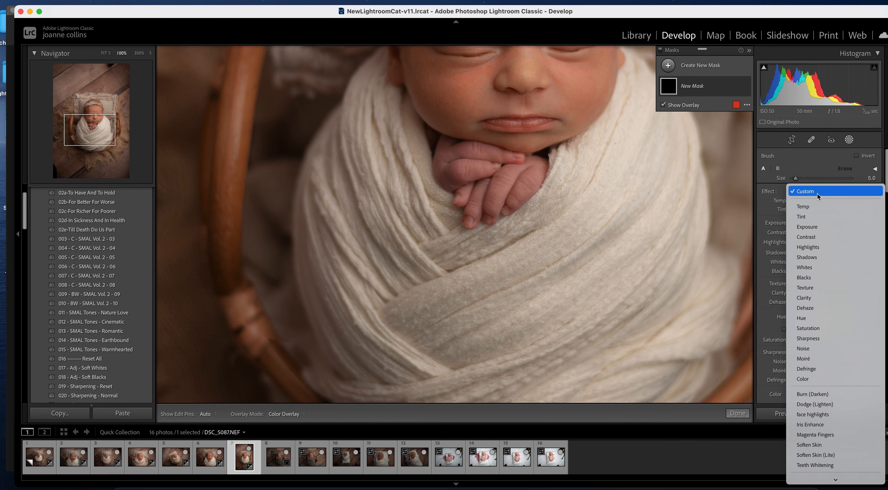
pyautogui.click(840, 435)
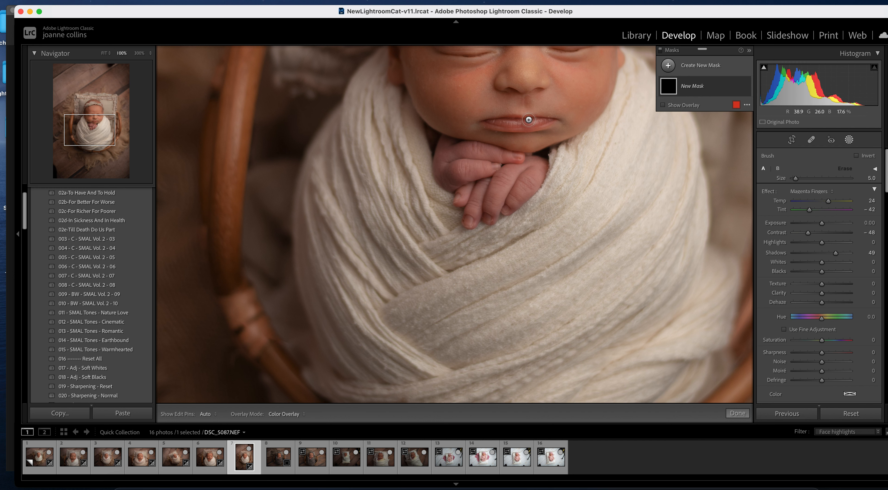
# - Paint the Magenta Fingers effect onto the baby's fingers, sizing the brush between 10 and 6
pyautogui.press(']')
pyautogui.press(']')
pyautogui.press(']')
pyautogui.press(']')
pyautogui.press(']')
pyautogui.press('h')
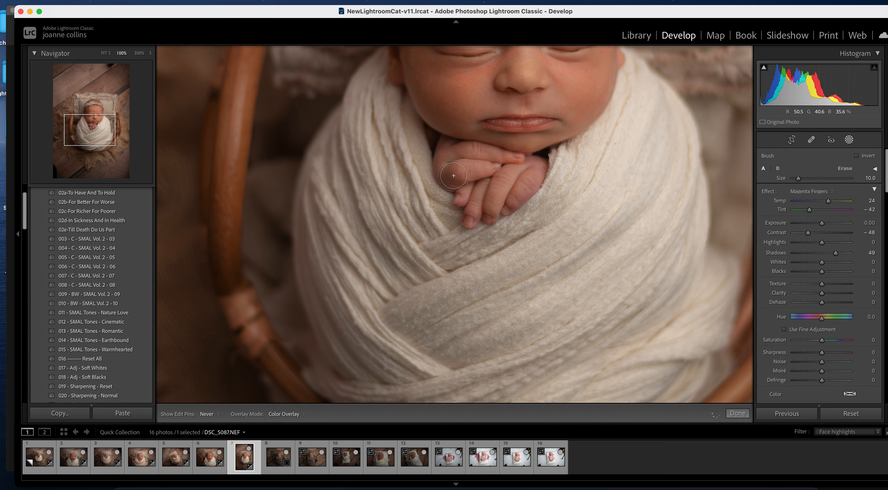
pyautogui.press('h')
pyautogui.press('[')
pyautogui.press('[')
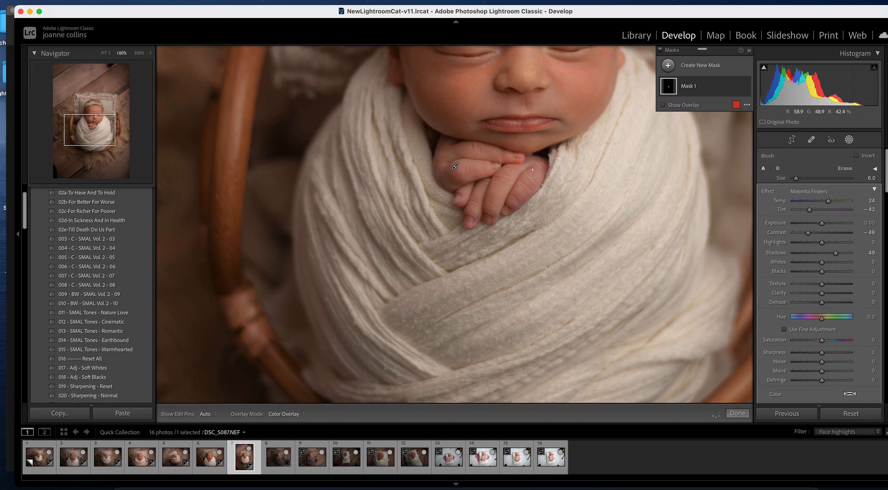
pyautogui.press('h')
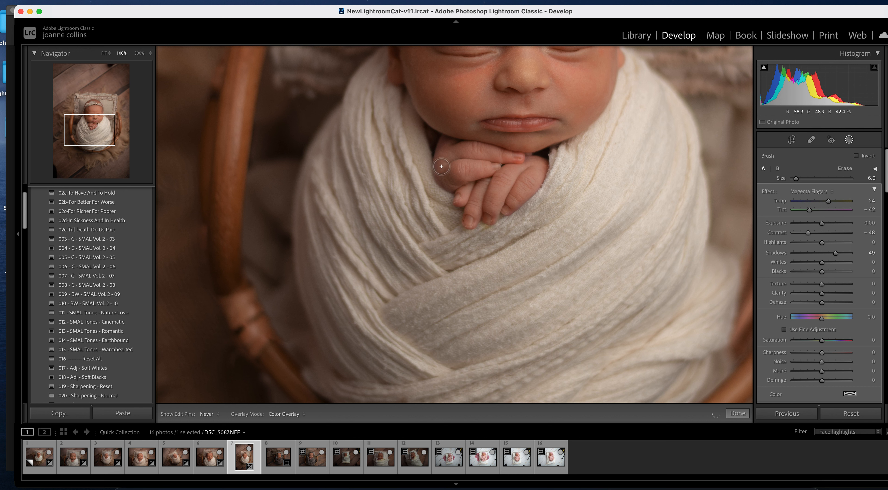
pyautogui.click(508, 169)
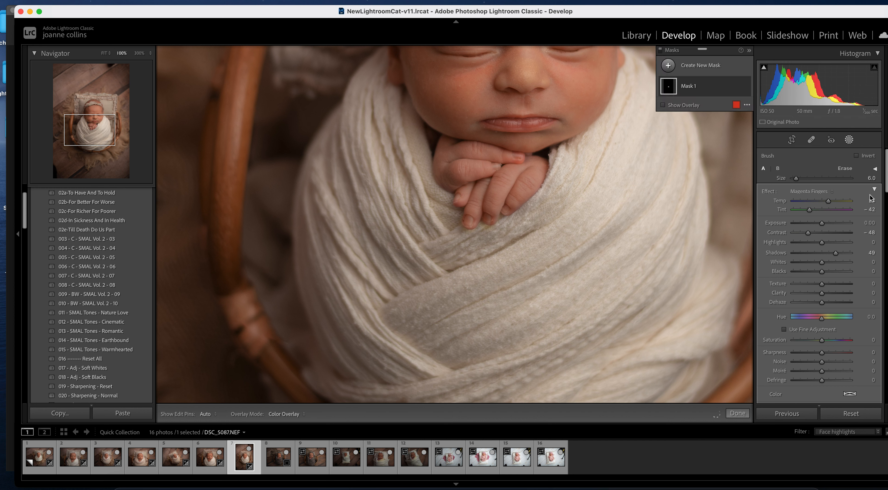
# - Erase the overspill with a size-4 erase brush and finish Mask 1
pyautogui.click(843, 170)
pyautogui.press(']')
pyautogui.press('h')
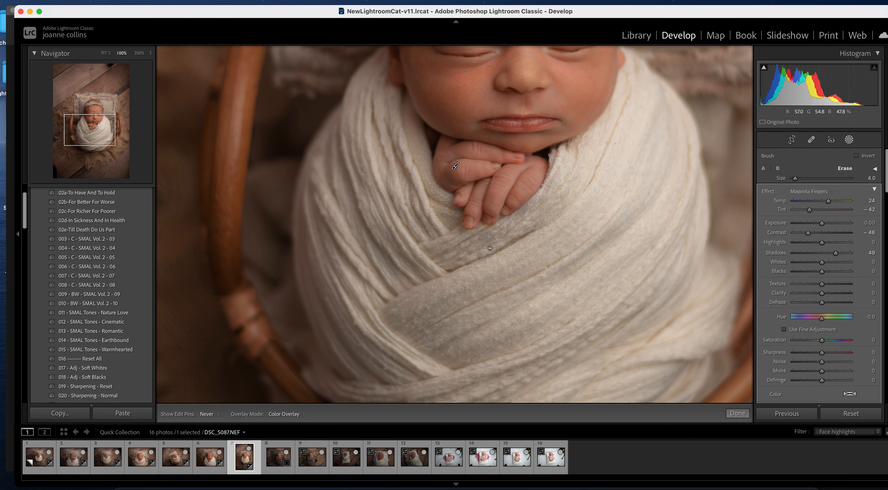
pyautogui.press('h')
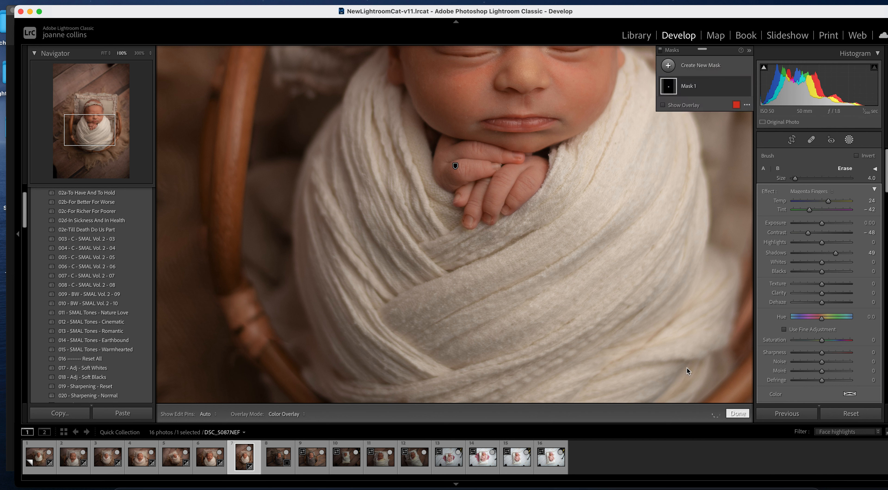
pyautogui.click(738, 412)
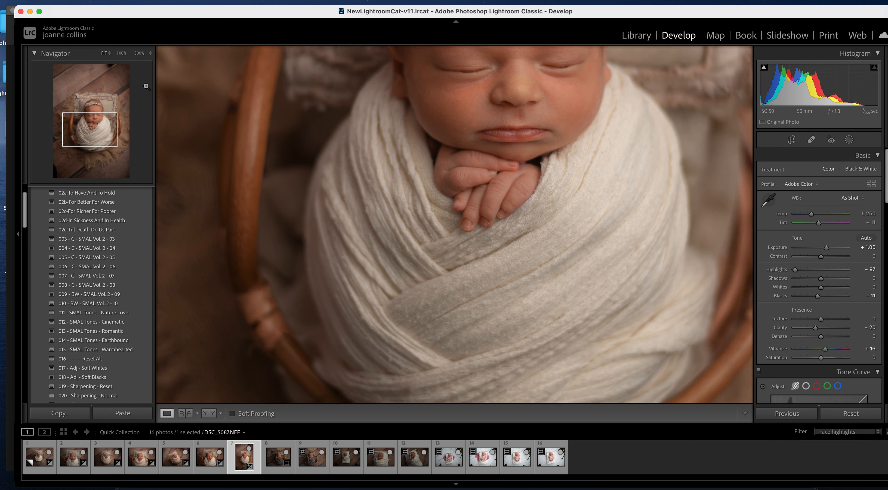
# - Give DSC_5100.NEF Exposure +0.50 and Shadows +37, then switch to DSC_5054.NEF Copy 1
pyautogui.click(657, 234)
pyautogui.click(275, 457)
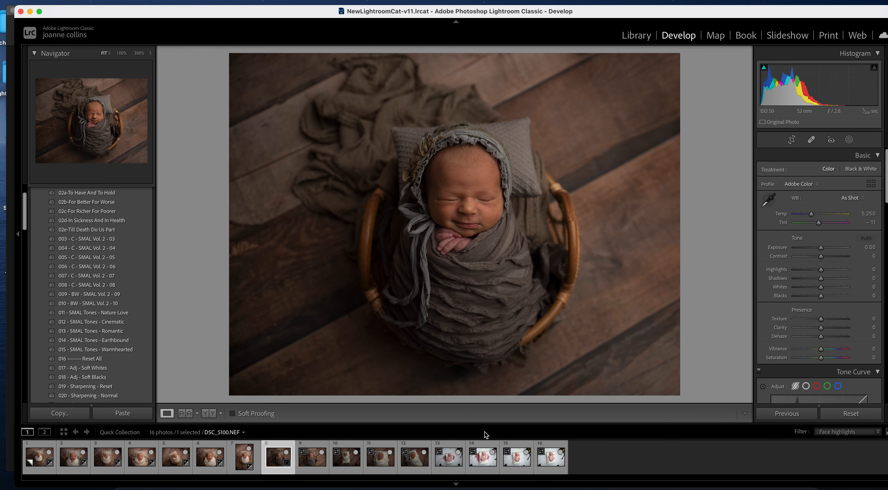
pyautogui.moveTo(821, 248); pyautogui.dragTo(823, 247)
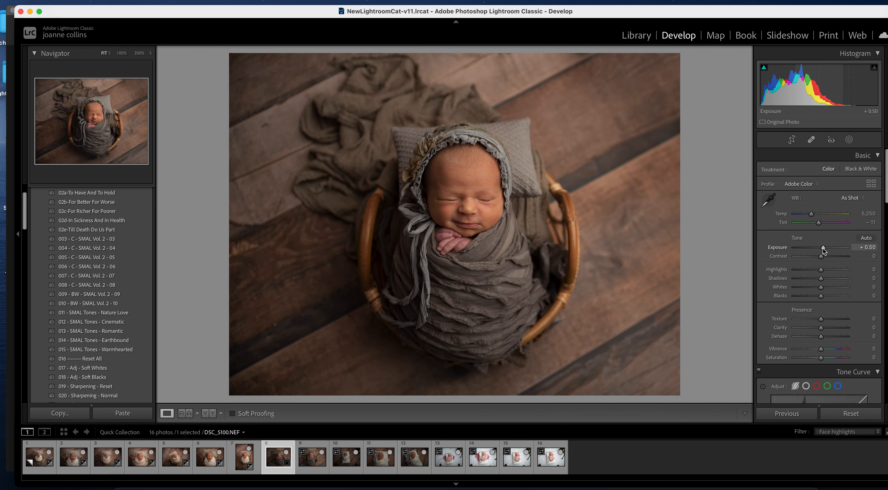
pyautogui.click(831, 278)
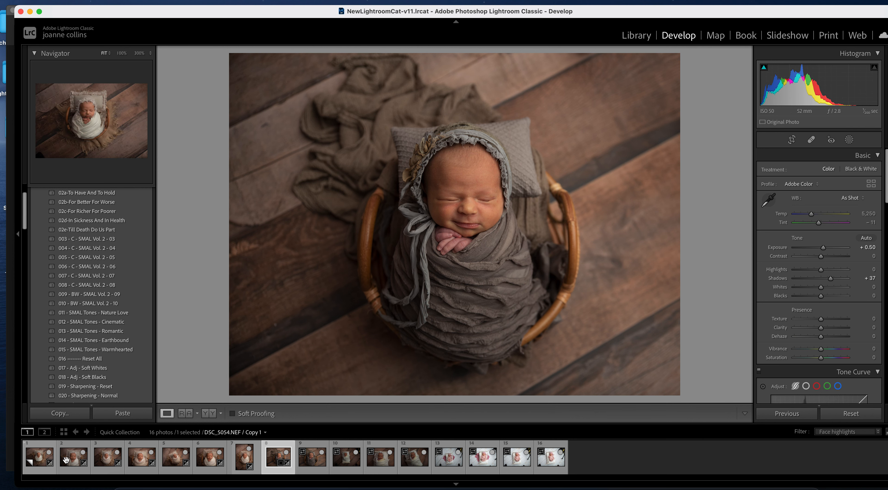
pyautogui.click(103, 459)
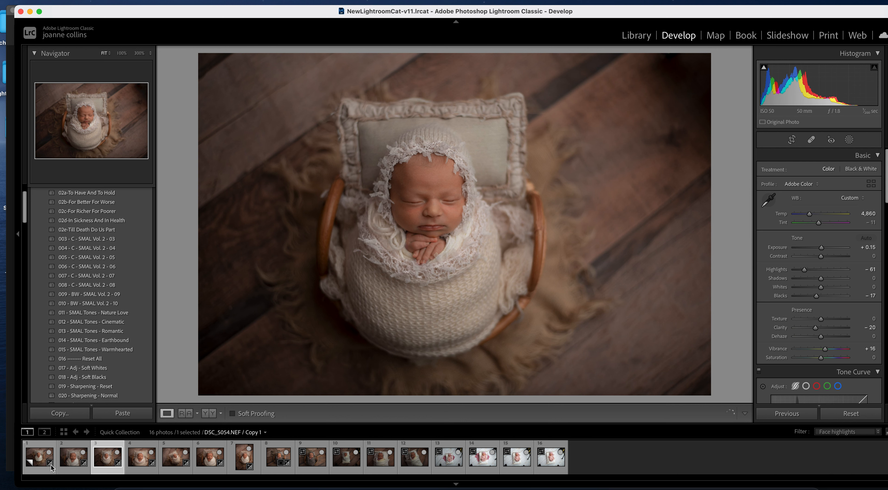
# - Synchronize photo 1's settings onto photo 8
pyautogui.click(50, 461)
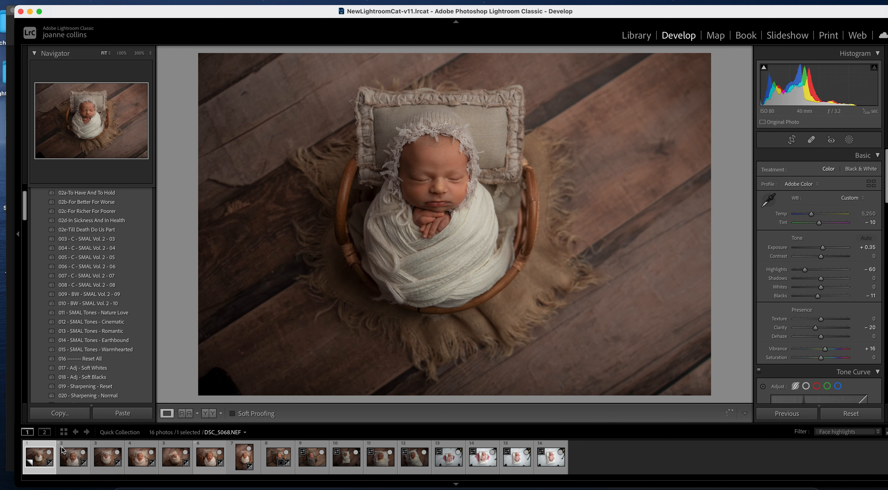
pyautogui.keyDown('super'); pyautogui.click(281, 460); pyautogui.keyUp('super')
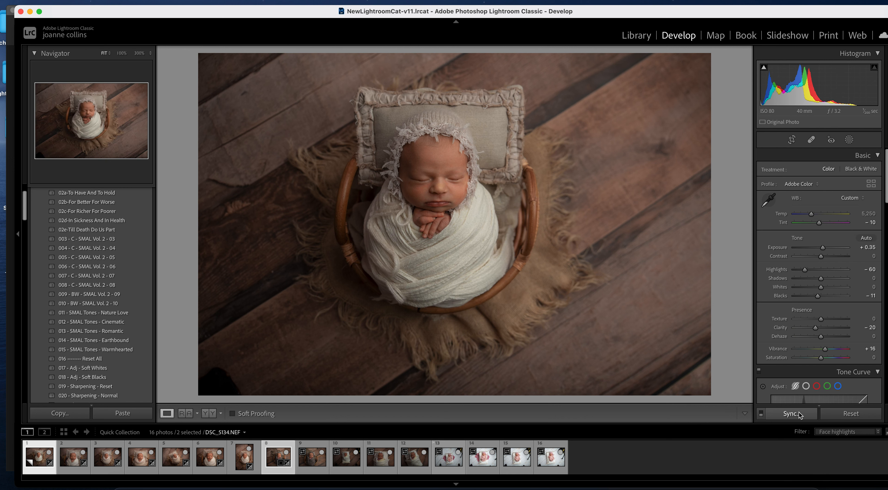
pyautogui.click(792, 412)
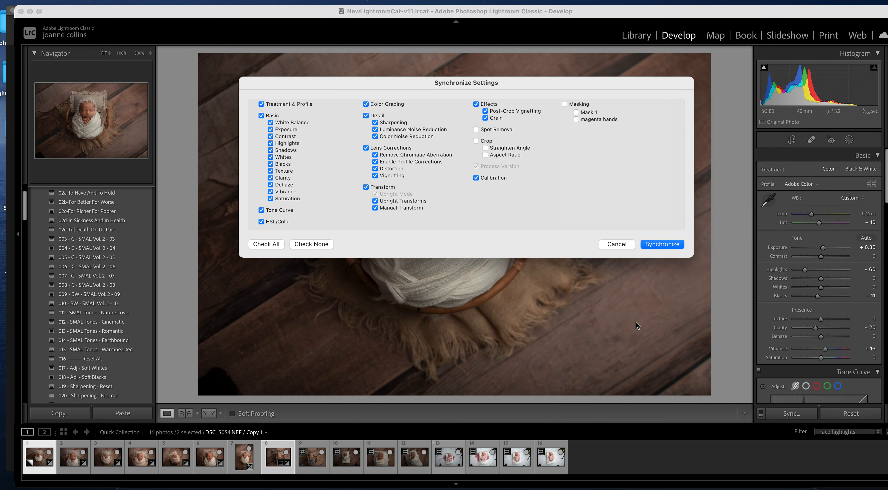
pyautogui.click(661, 243)
pyautogui.click(244, 456)
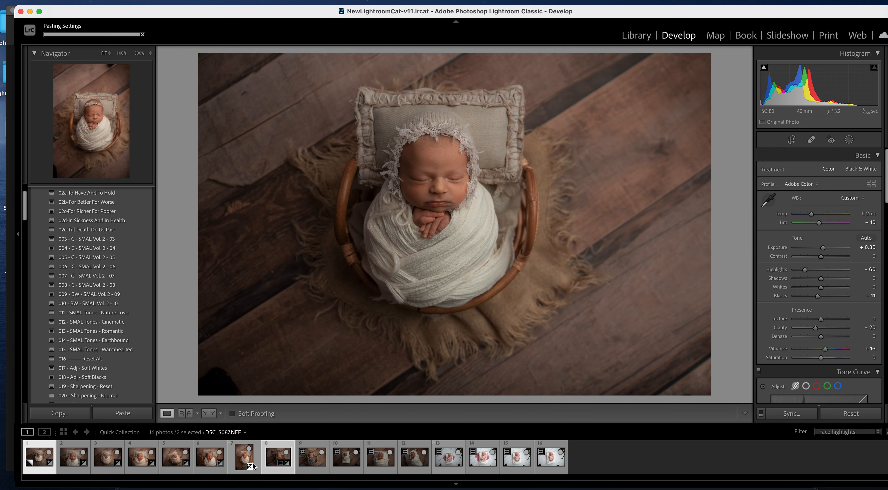
# - Raise photo 8's Exposure to +0.70
pyautogui.click(280, 457)
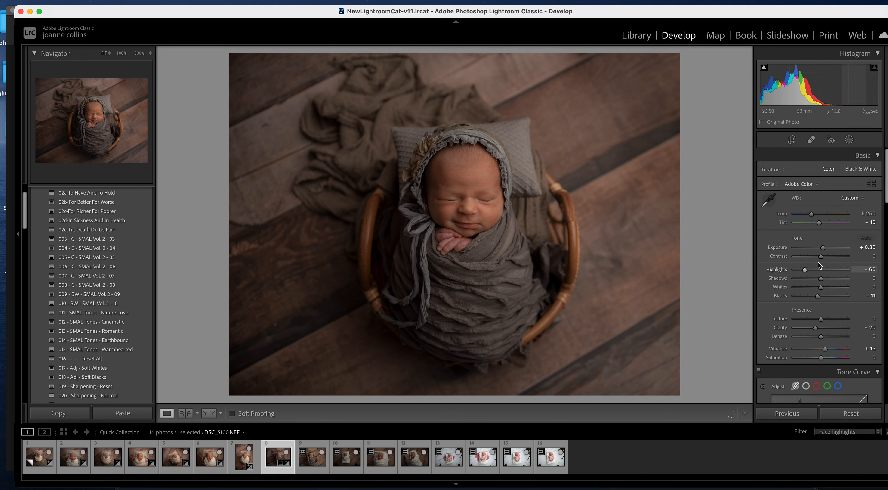
pyautogui.moveTo(823, 247); pyautogui.dragTo(826, 247)
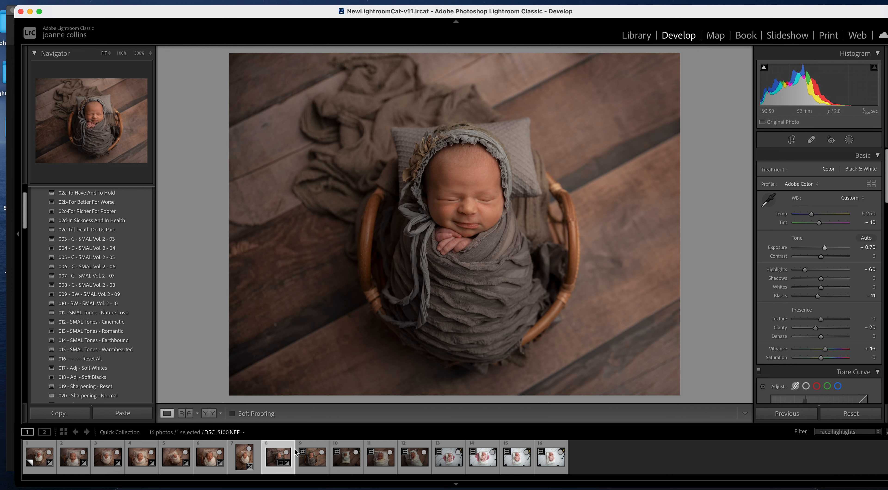
pyautogui.press('Right')
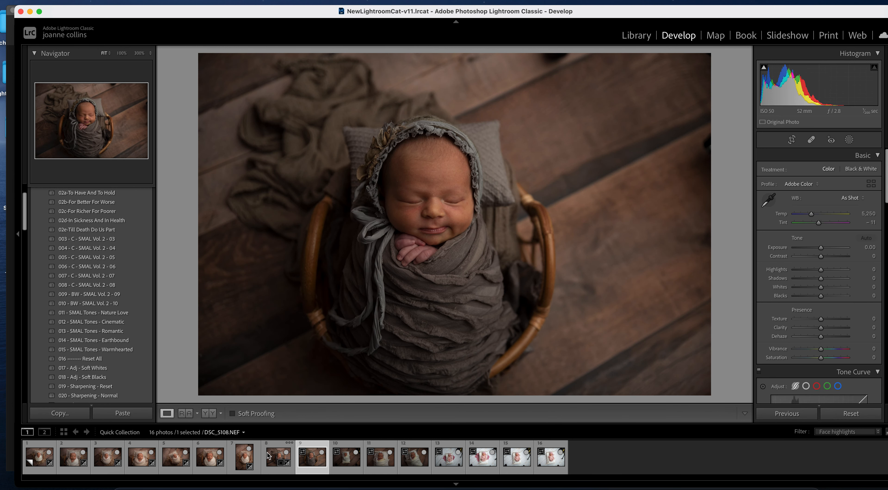
# - Sync photo 8's settings onto photo 9 and view photo 9 on its own
pyautogui.click(276, 457)
pyautogui.keyDown('super'); pyautogui.click(309, 460); pyautogui.keyUp('super')
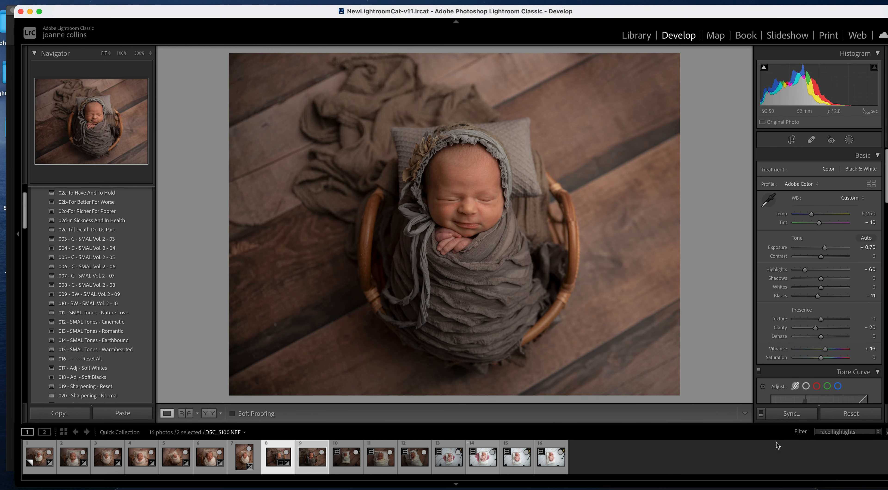
pyautogui.click(792, 414)
pyautogui.click(613, 243)
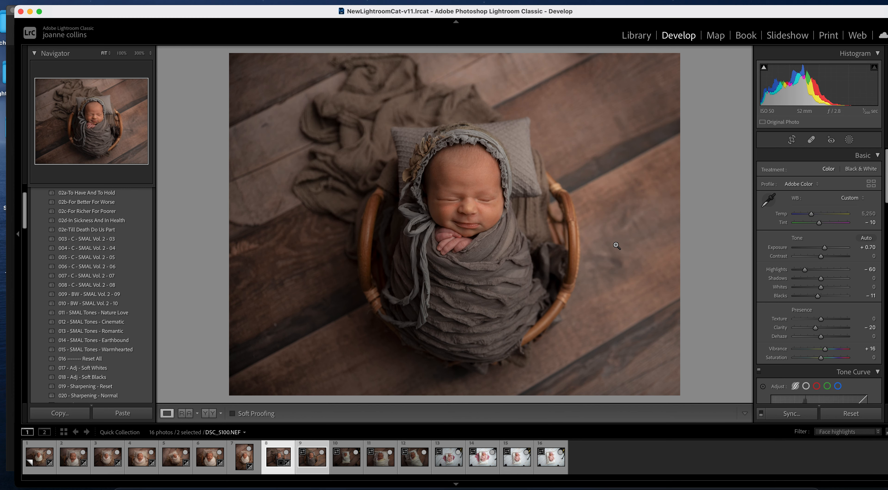
pyautogui.click(243, 456)
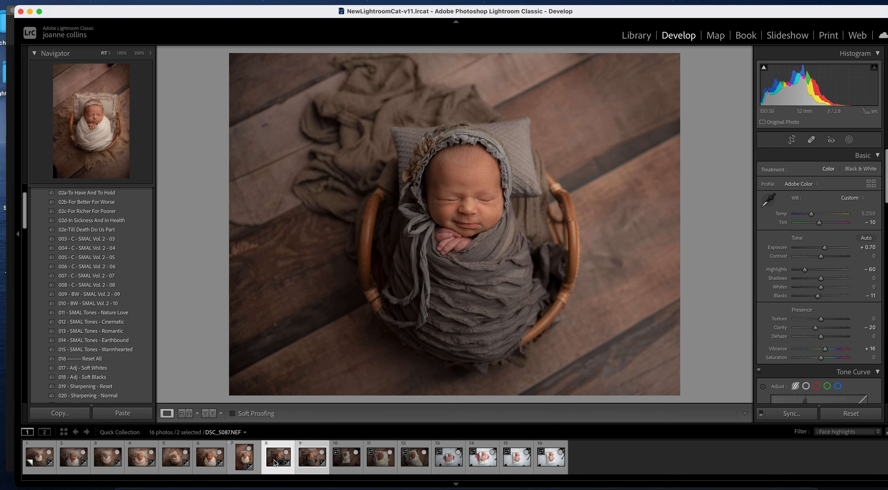
pyautogui.click(310, 456)
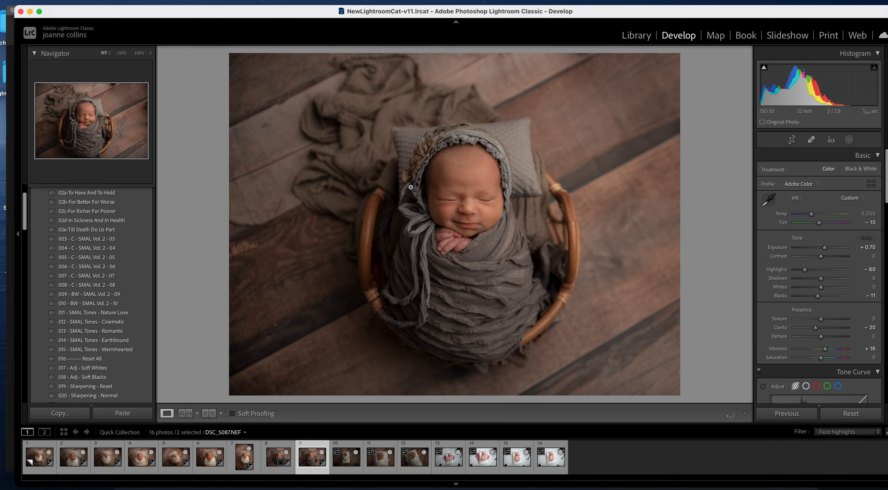
# - On DSC_5113.NEF, raise Exposure to +1.40 and Shadows to +35
pyautogui.click(344, 455)
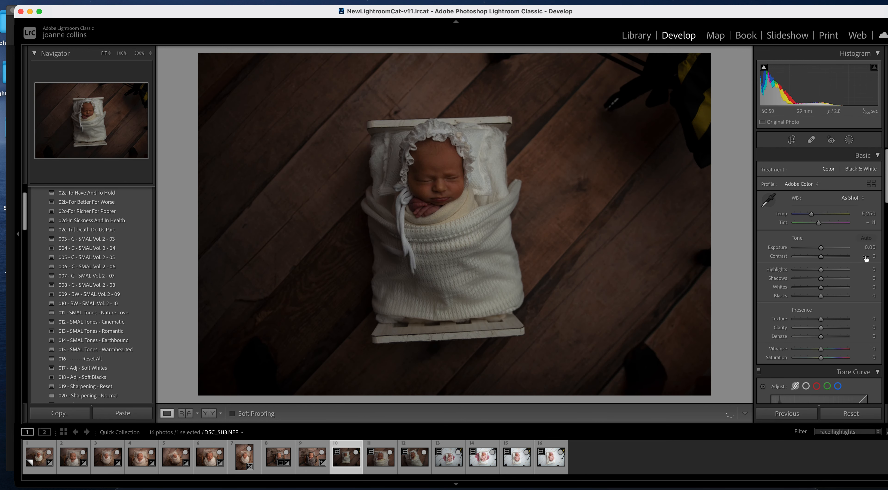
pyautogui.moveTo(821, 247); pyautogui.dragTo(806, 270)
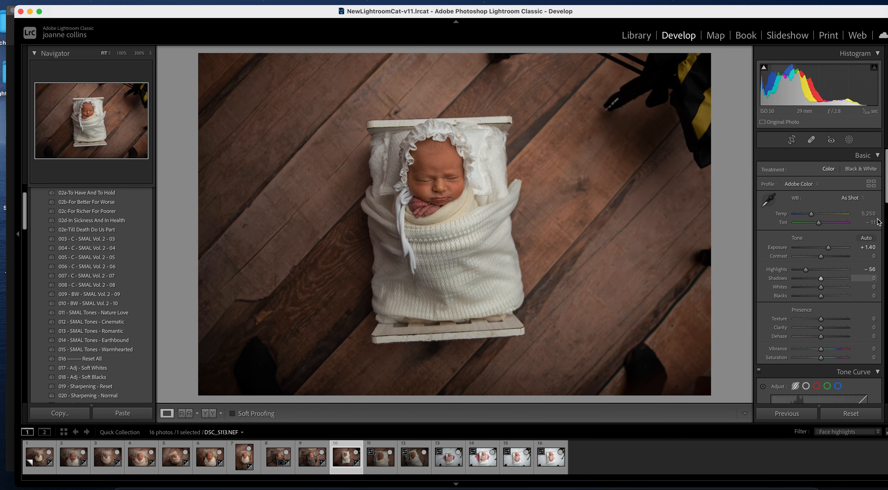
pyautogui.scroll(-5, 887, 192)
pyautogui.scroll(3, 844, 241)
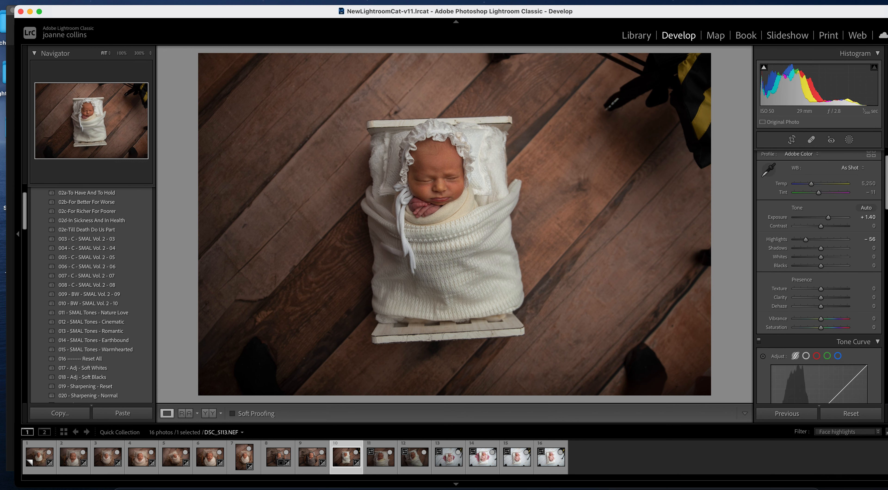
pyautogui.click(830, 250)
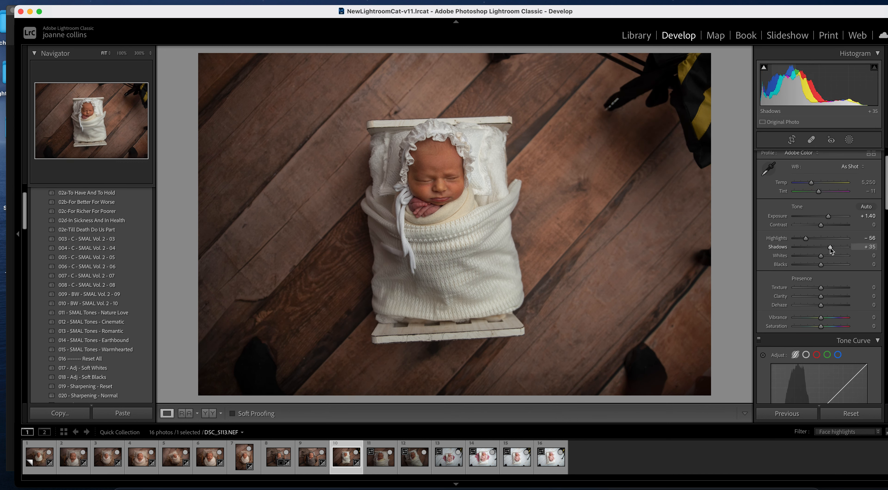
# - Set Highlights to −86, Contrast to −15 and Clarity to −20
pyautogui.scroll(-3, 887, 191)
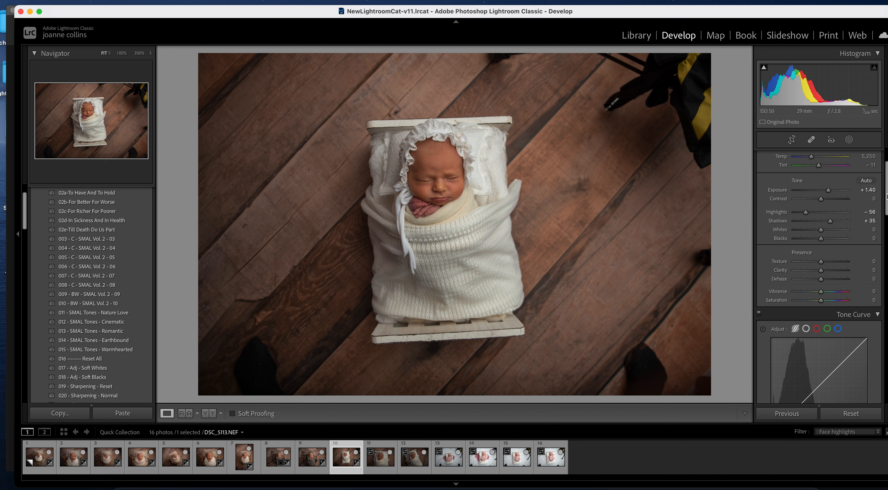
pyautogui.moveTo(806, 204)
pyautogui.mouseDown()
pyautogui.moveTo(794, 205)
pyautogui.moveTo(803, 207)
pyautogui.mouseUp()
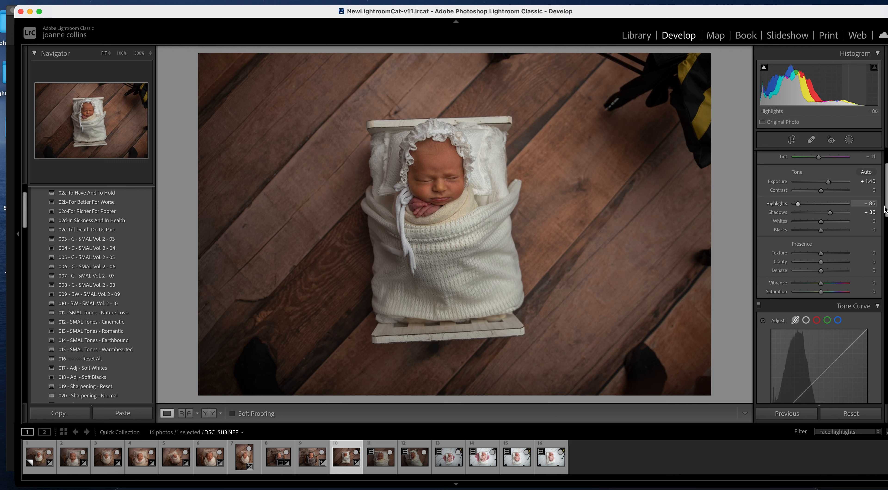
pyautogui.click(816, 190)
pyautogui.moveTo(815, 190); pyautogui.dragTo(817, 190)
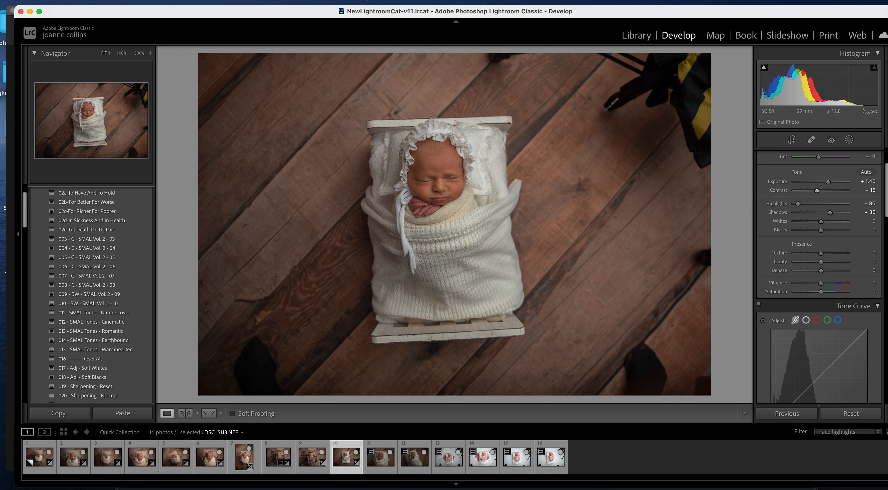
pyautogui.scroll(-1, 886, 206)
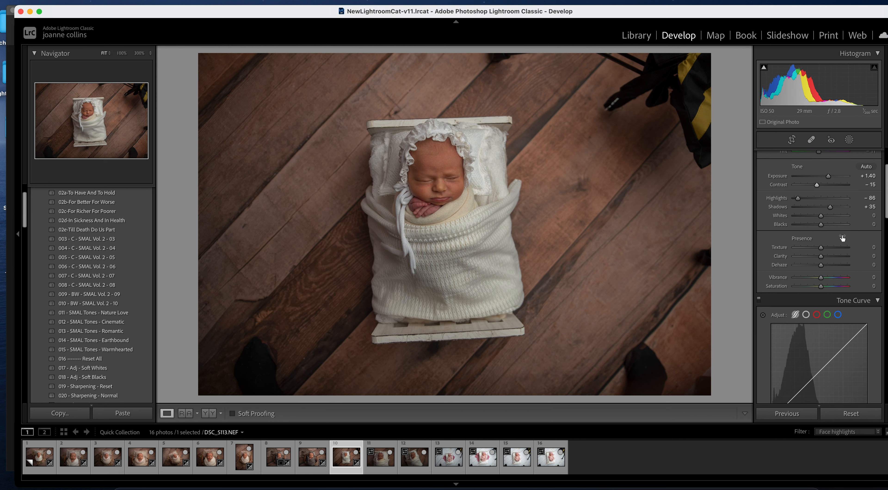
pyautogui.click(875, 256)
pyautogui.press('Return')
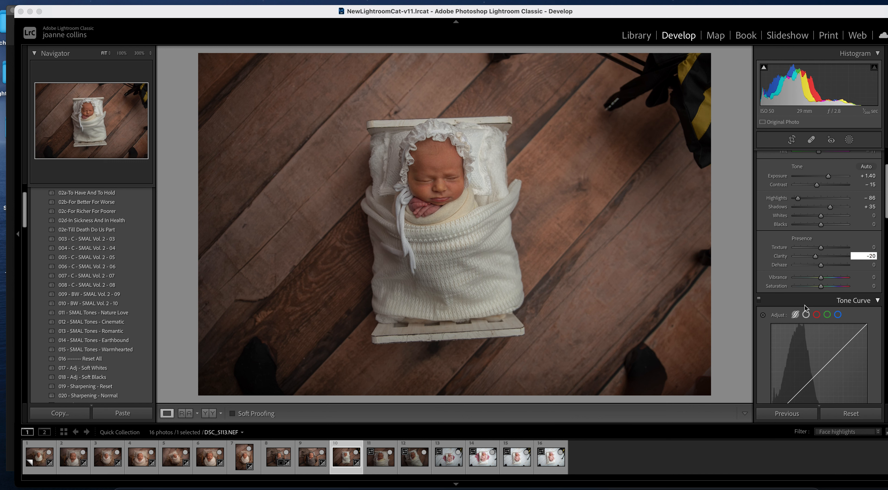
pyautogui.click(383, 468)
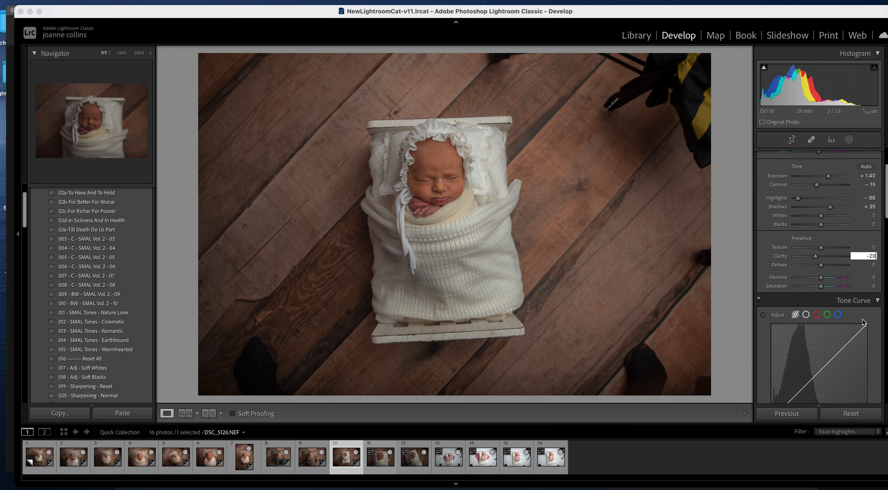
pyautogui.moveTo(886, 209); pyautogui.dragTo(883, 259)
# - Sync the basket photo's edit, including red Hue +30 and Saturation +34, onto the bed photo DSC_5113
pyautogui.click(777, 258)
pyautogui.click(789, 259)
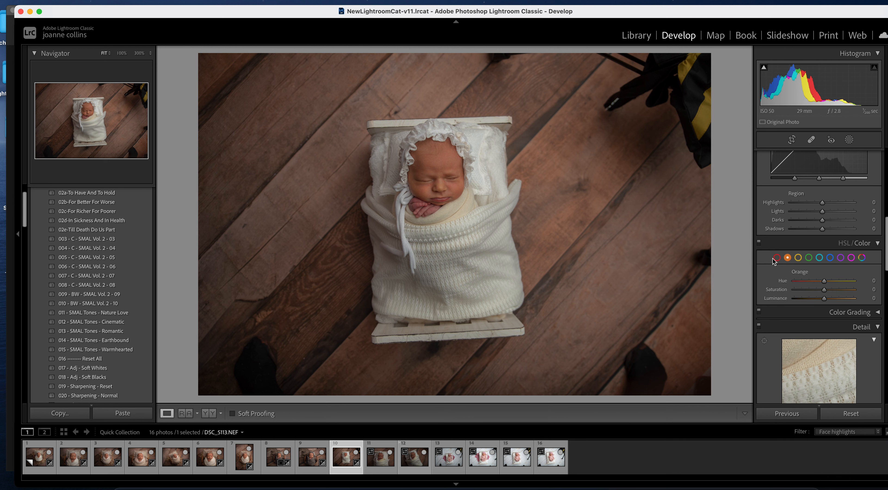
pyautogui.click(777, 258)
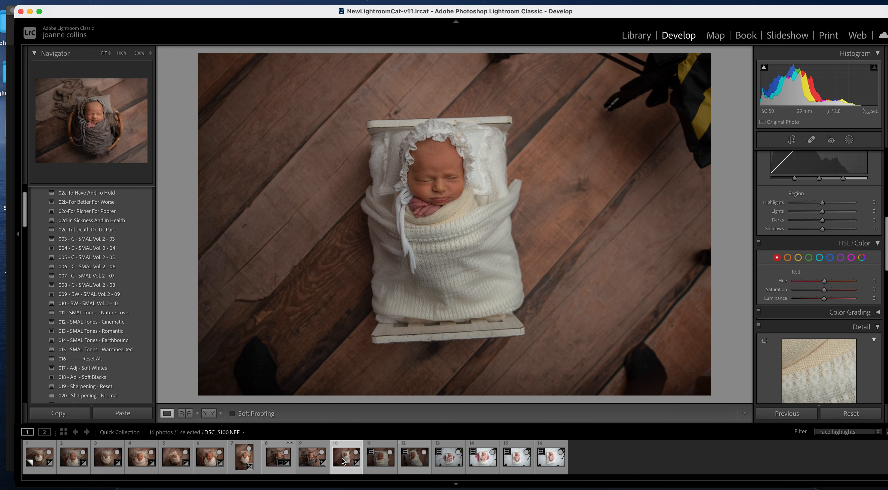
pyautogui.click(290, 455)
pyautogui.keyDown('super'); pyautogui.click(339, 460); pyautogui.keyUp('super')
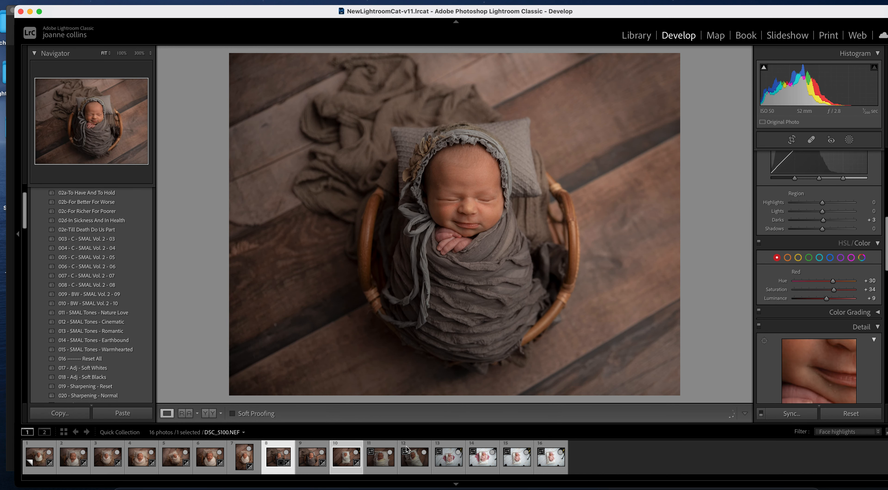
pyautogui.click(792, 414)
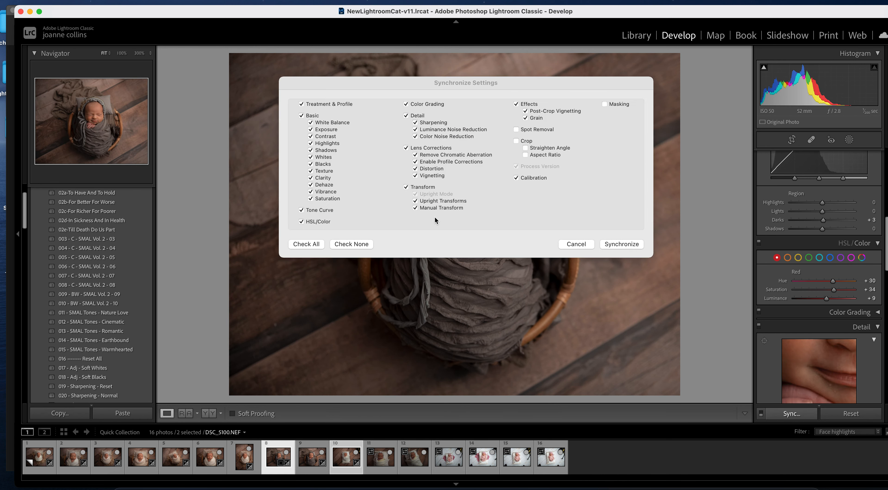
pyautogui.click(372, 464)
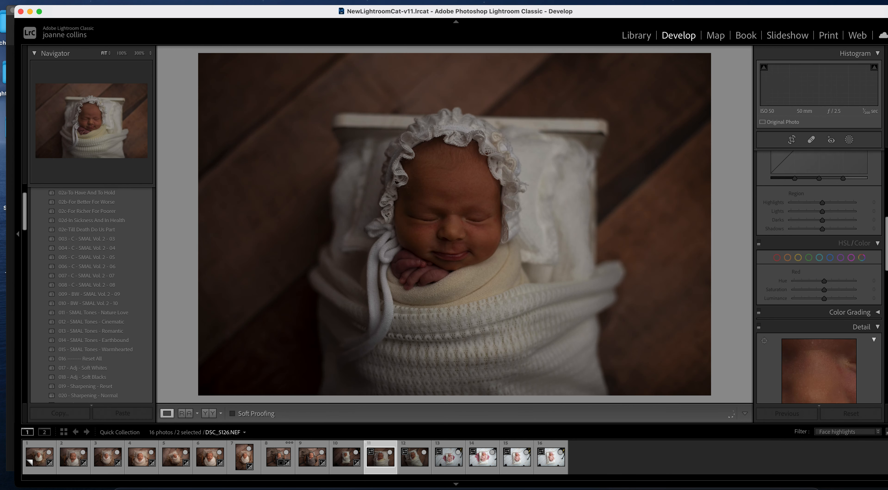
pyautogui.press('Left')
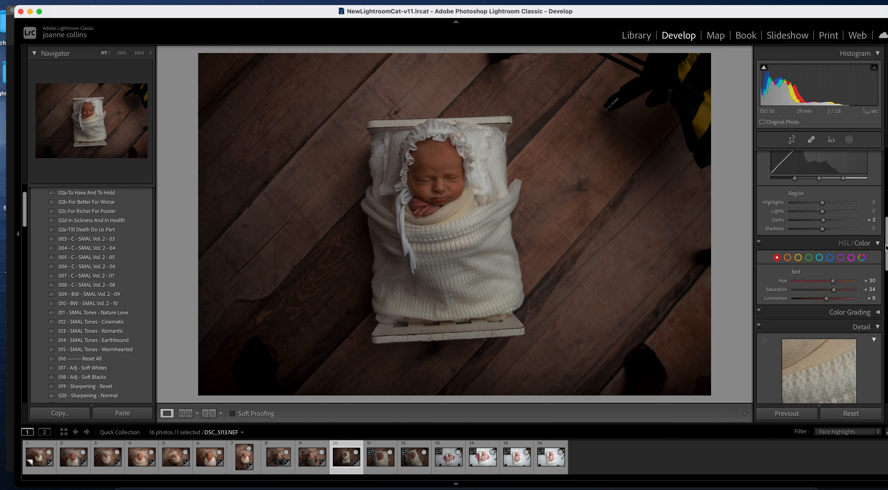
# - Raise the bed photo's Exposure to +1.65 and pull Highlights to -100
pyautogui.moveTo(886, 248); pyautogui.dragTo(885, 137)
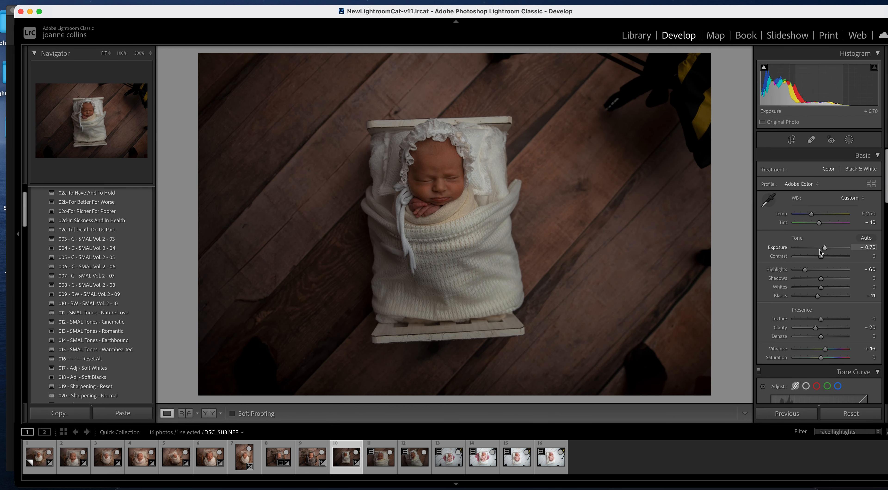
pyautogui.moveTo(804, 269); pyautogui.dragTo(829, 248)
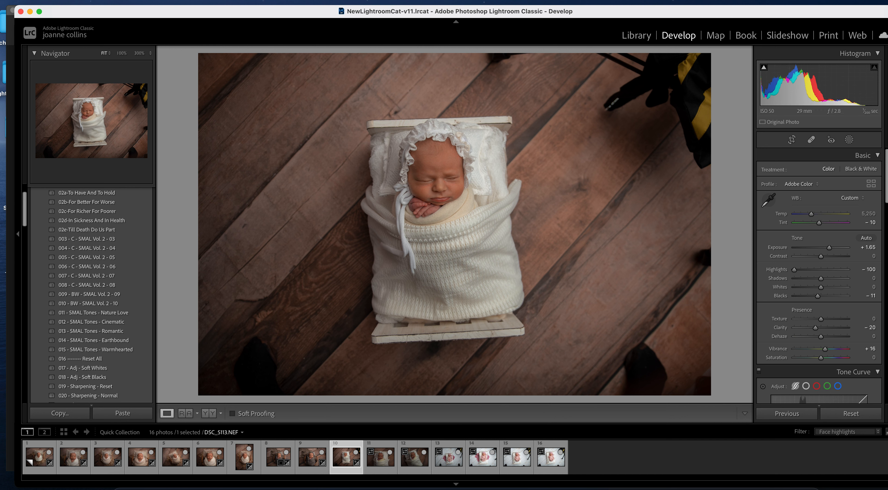
pyautogui.scroll(-1, 887, 202)
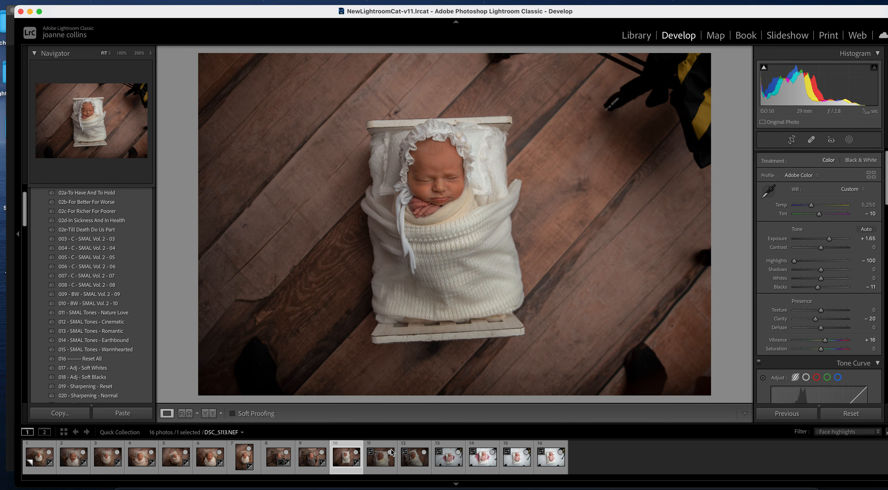
# - Sync the bed photo's Exposure and Highlights onto photos 11 and 12, then view photo 11
pyautogui.keyDown('shift'); pyautogui.click(410, 459); pyautogui.keyUp('shift')
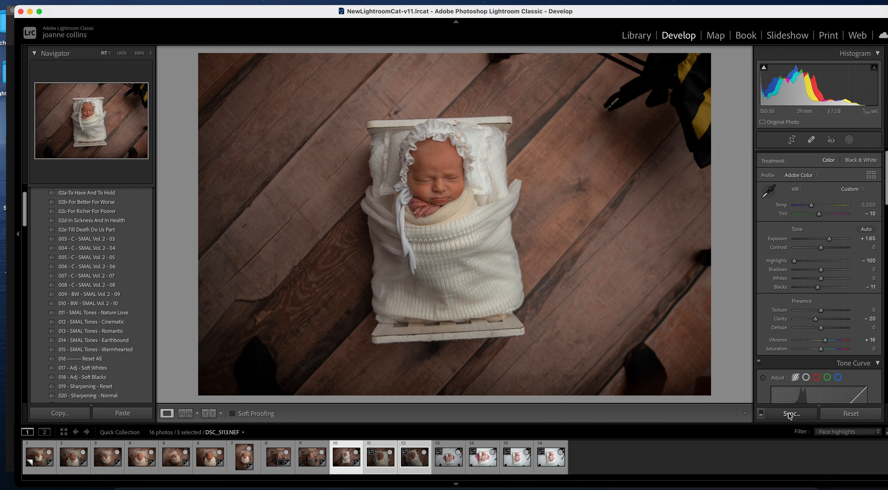
pyautogui.click(791, 413)
pyautogui.click(619, 245)
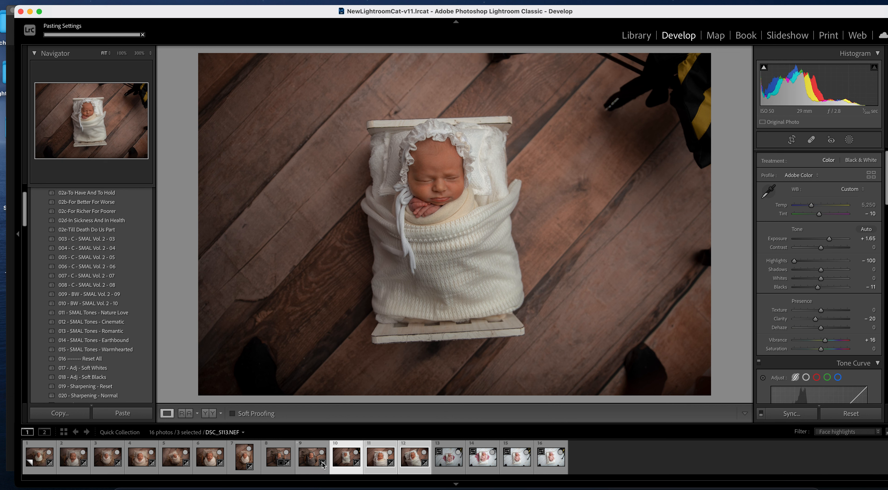
pyautogui.click(311, 462)
pyautogui.press('Right')
pyautogui.press('Right')
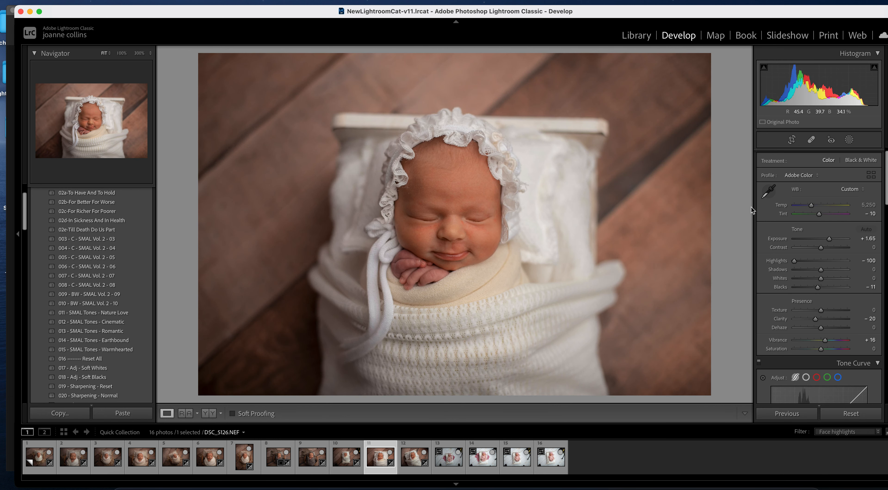
# - Set DSC_5126 to Exposure +1.50, Saturation -5 and Temp 5,058, then advance to photo 12
pyautogui.moveTo(829, 242); pyautogui.dragTo(829, 241)
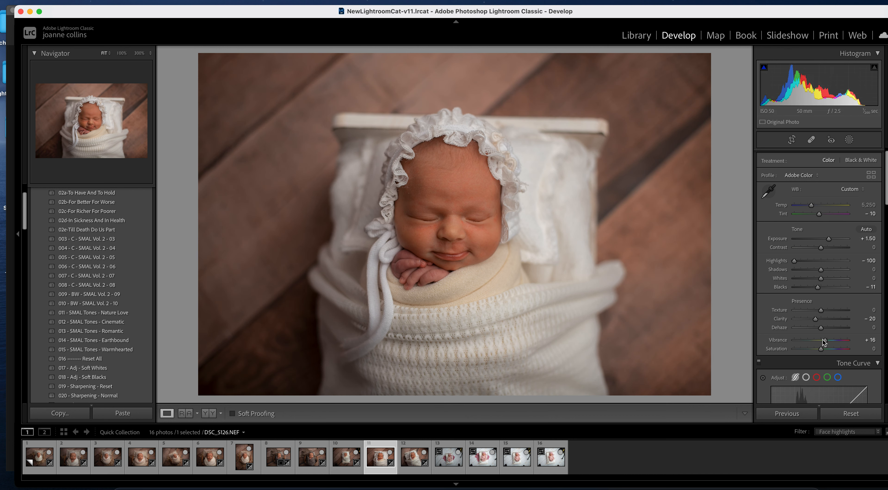
pyautogui.moveTo(817, 348); pyautogui.dragTo(817, 349)
pyautogui.moveTo(812, 206); pyautogui.dragTo(811, 206)
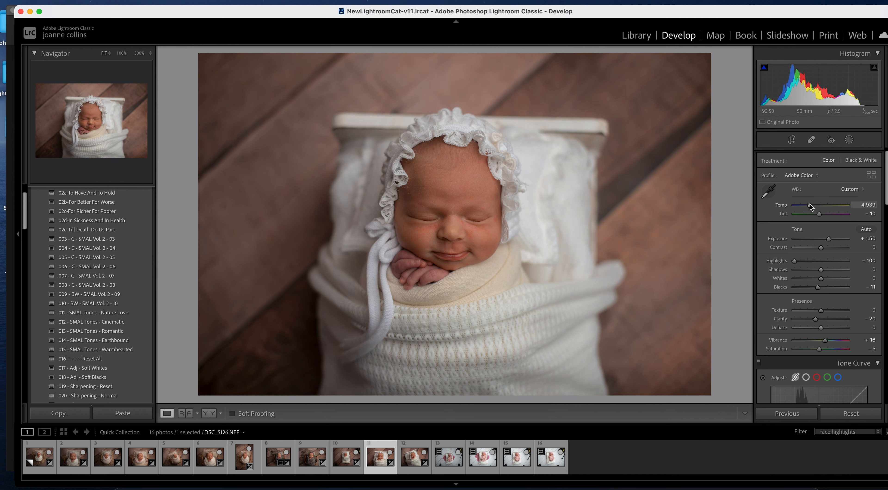
pyautogui.moveTo(812, 206); pyautogui.dragTo(811, 206)
pyautogui.press('Right')
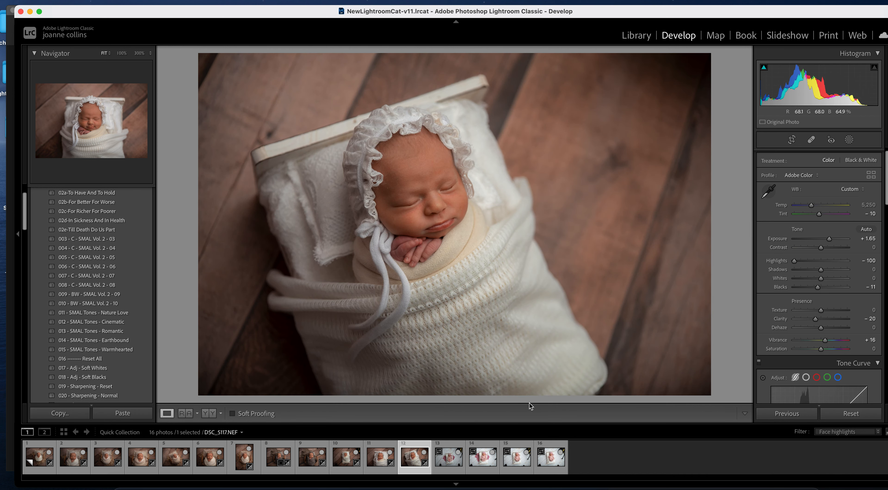
# - Copy photo 11's bonnet-photo settings onto photo 13 with Sync, re-applying them once
pyautogui.click(452, 458)
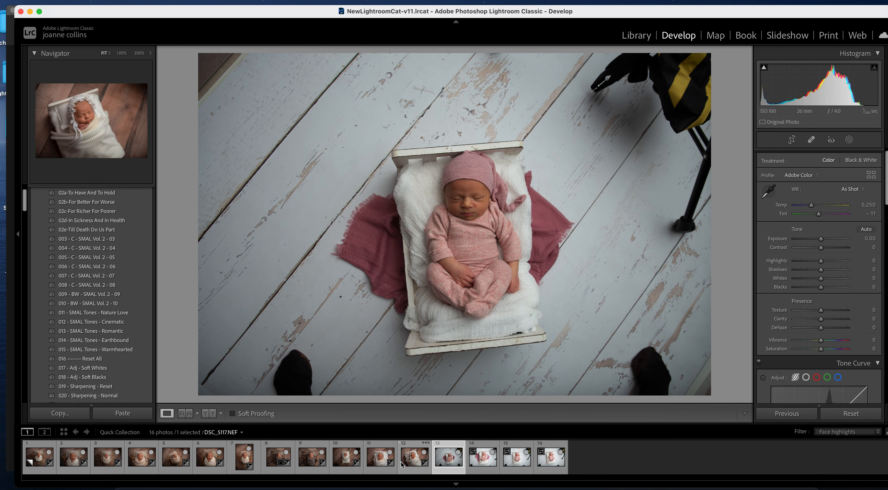
pyautogui.keyDown('super'); pyautogui.click(378, 457); pyautogui.keyUp('super')
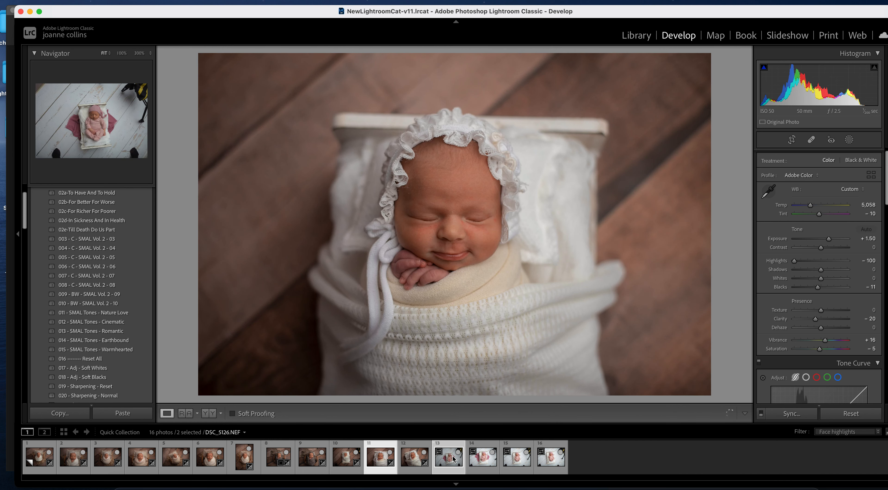
pyautogui.click(790, 415)
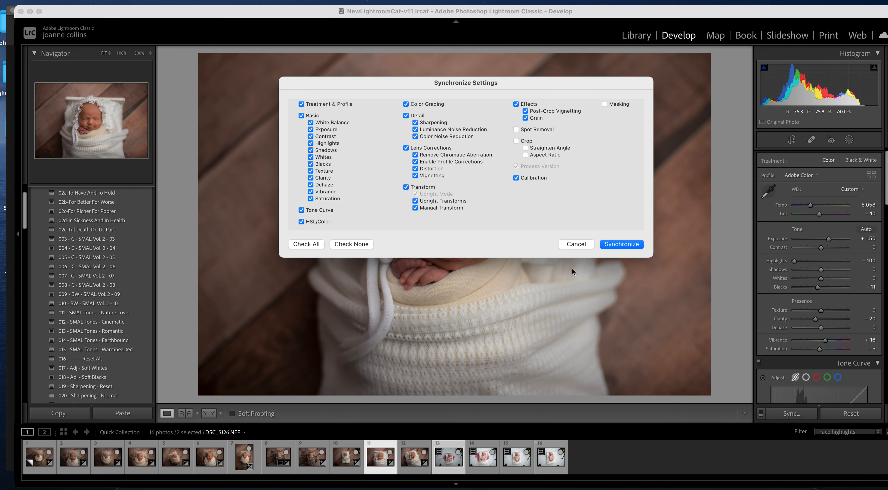
pyautogui.click(621, 244)
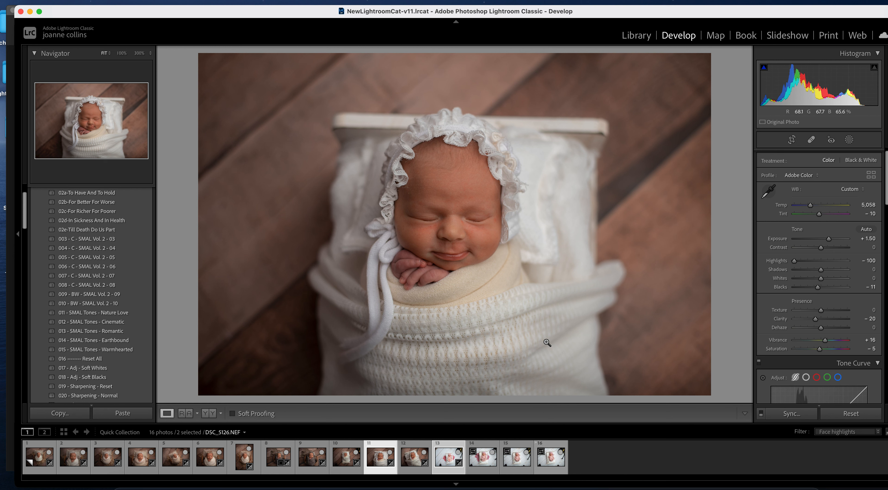
pyautogui.rightClick(554, 332)
pyautogui.click(508, 329)
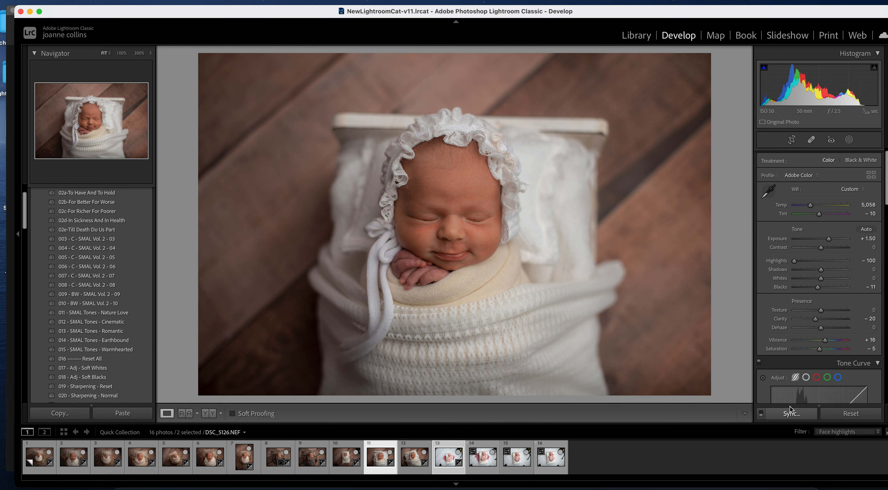
pyautogui.click(793, 413)
pyautogui.click(640, 245)
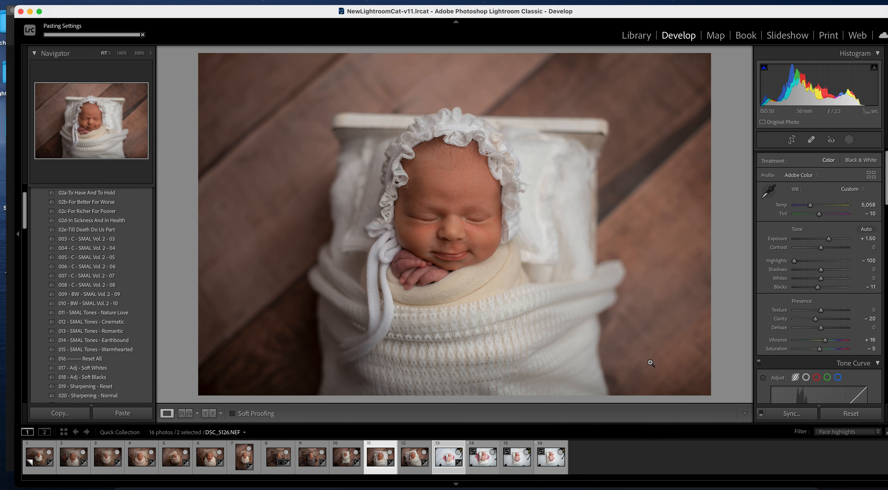
# - Set the pink-outfit photo's Exposure to +1.15 and Blacks to -53
pyautogui.click(484, 464)
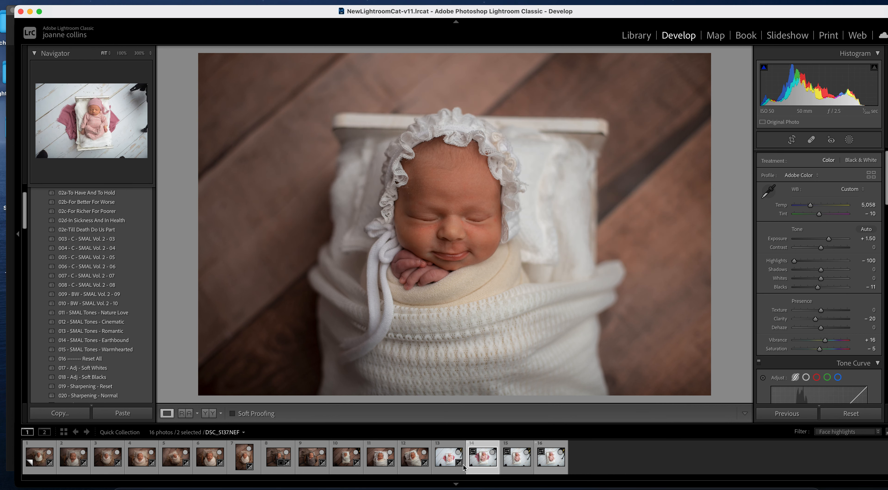
pyautogui.click(445, 456)
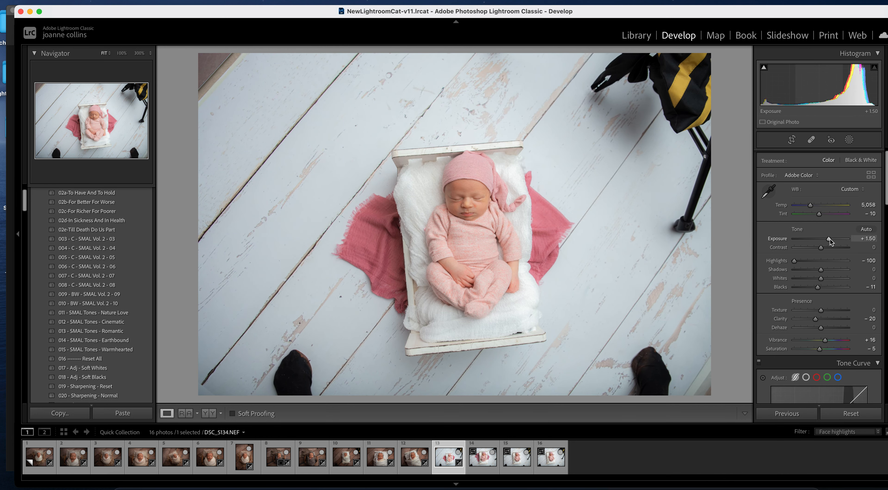
pyautogui.moveTo(829, 239); pyautogui.dragTo(828, 239)
pyautogui.moveTo(817, 287); pyautogui.dragTo(836, 272)
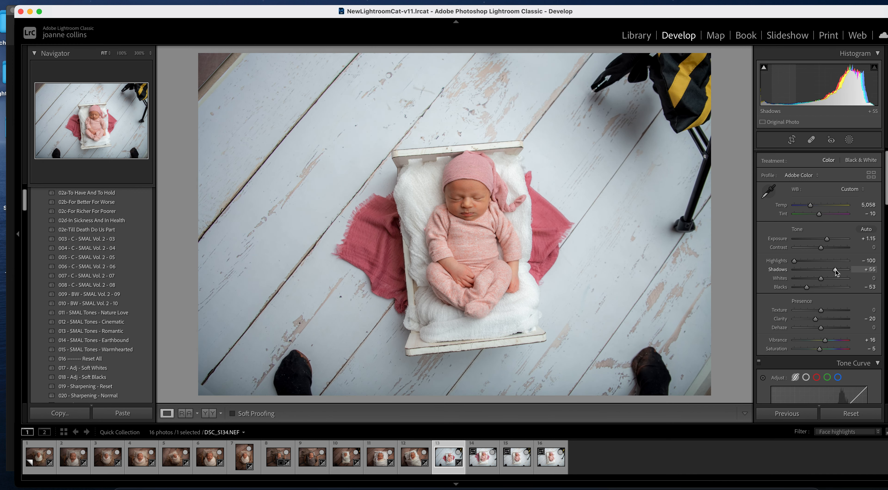
# - Reduce the Red saturation to +21 in the HSL/Color panel
pyautogui.moveTo(886, 201); pyautogui.dragTo(887, 265)
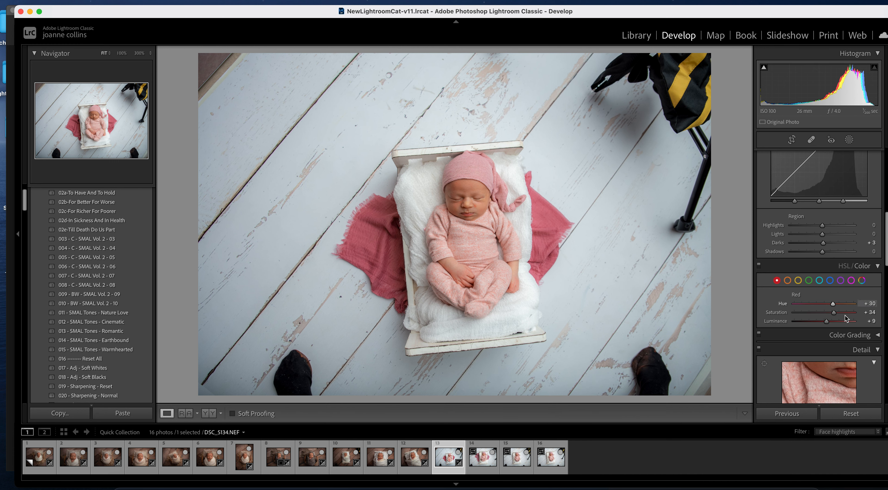
pyautogui.click(829, 312)
pyautogui.moveTo(832, 315); pyautogui.dragTo(829, 312)
# - Enable lens profile corrections, using the Tamron SP 24-70mm profile at 100
pyautogui.click(789, 280)
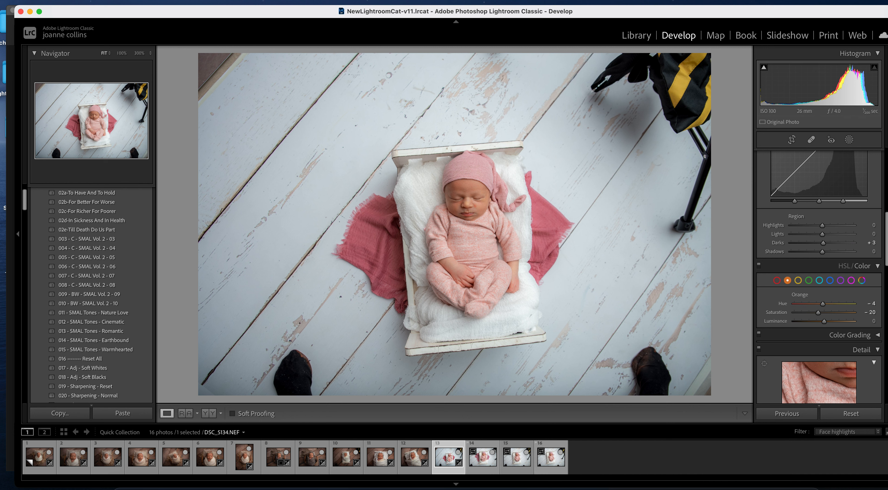
pyautogui.scroll(-10, 886, 261)
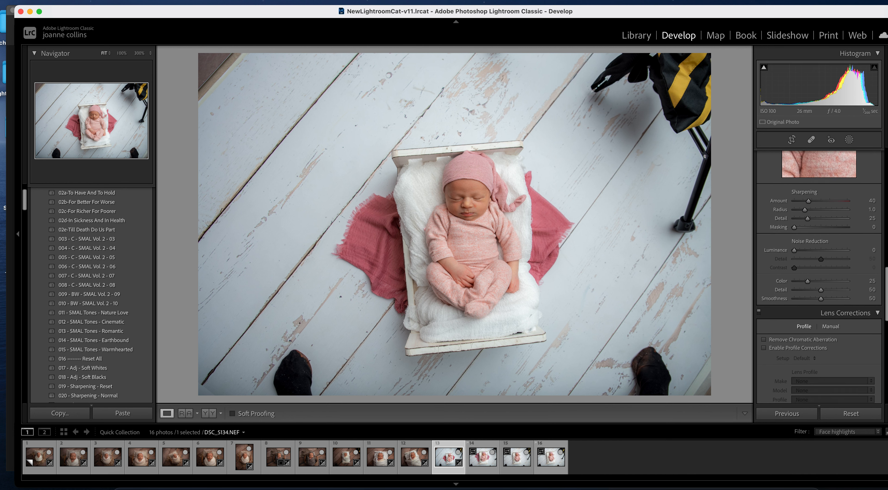
pyautogui.click(763, 308)
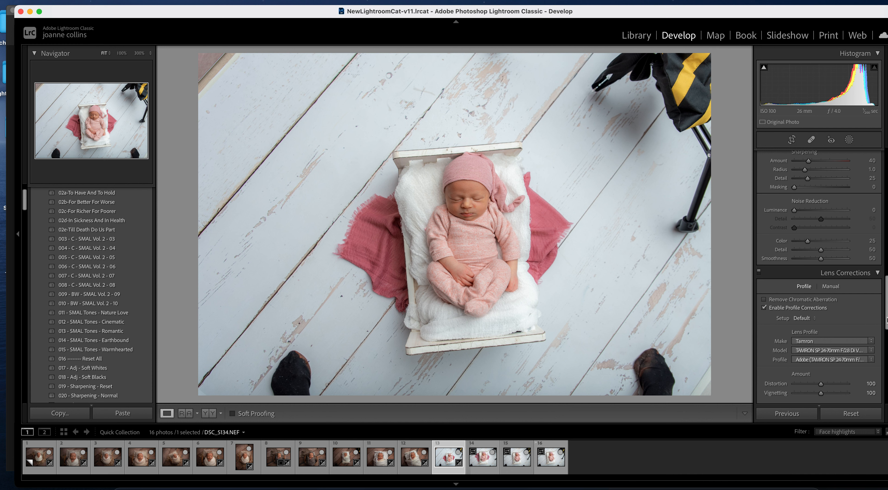
# - Pull both Blue and Aqua saturation to -100 in the HSL/Color panel
pyautogui.scroll(10, 886, 319)
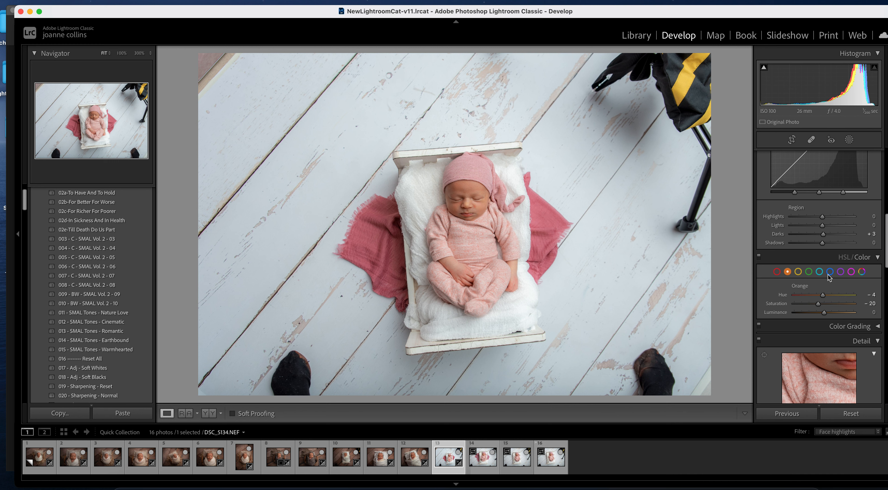
pyautogui.click(830, 271)
pyautogui.moveTo(825, 304); pyautogui.dragTo(688, 313)
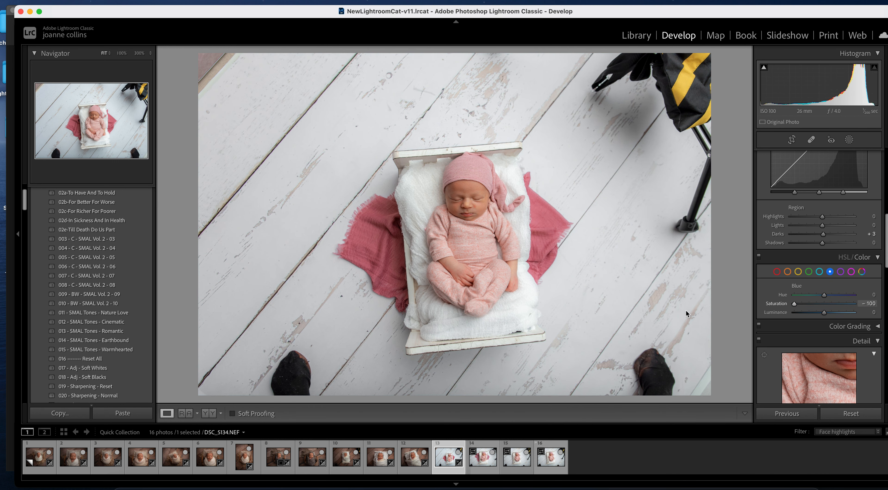
pyautogui.click(820, 271)
pyautogui.moveTo(825, 305); pyautogui.dragTo(736, 308)
pyautogui.click(831, 273)
pyautogui.click(820, 272)
pyautogui.moveTo(883, 259); pyautogui.dragTo(883, 183)
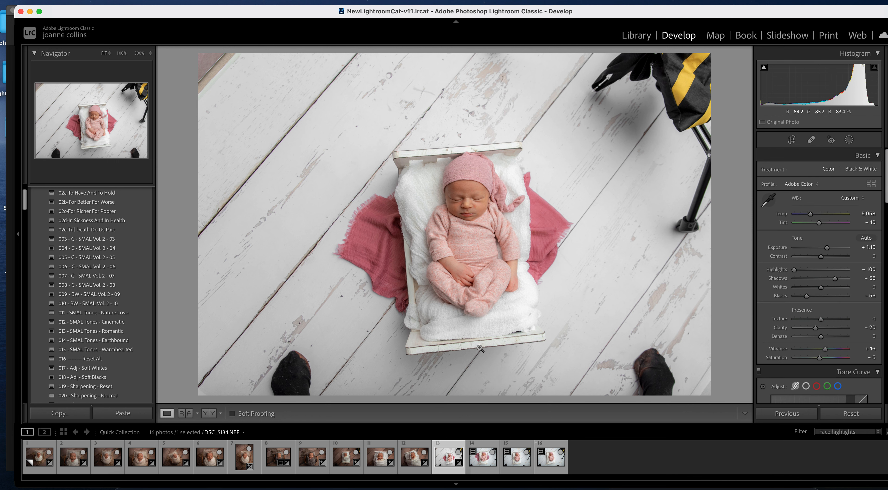
# - Sync the pink-outfit photo's edits onto photos 14 through 16
pyautogui.keyDown('shift'); pyautogui.click(553, 469); pyautogui.keyUp('shift')
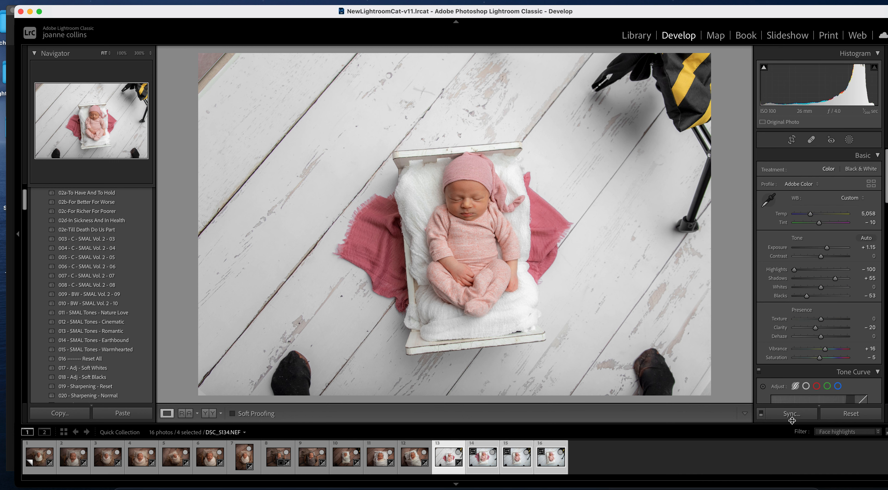
pyautogui.click(791, 413)
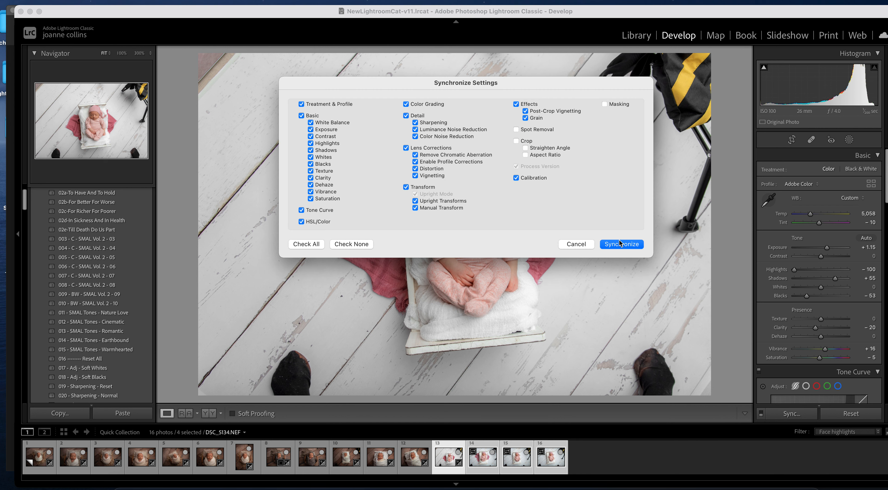
pyautogui.click(621, 244)
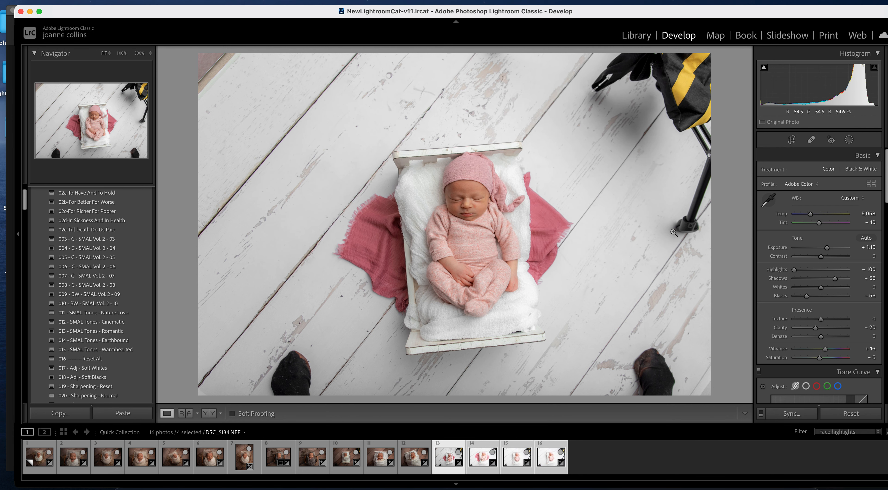
# - Set photo 14's Exposure to +0.10 and sync it onto photos 15 and 16
pyautogui.click(414, 456)
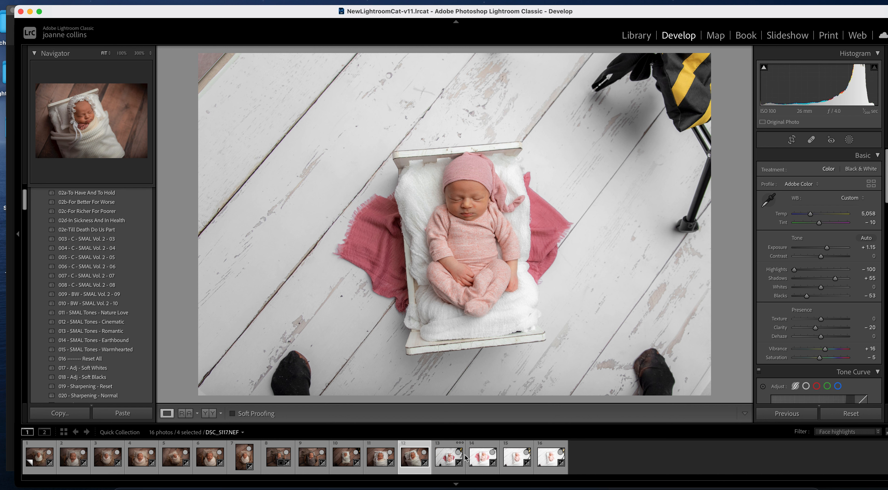
pyautogui.click(482, 458)
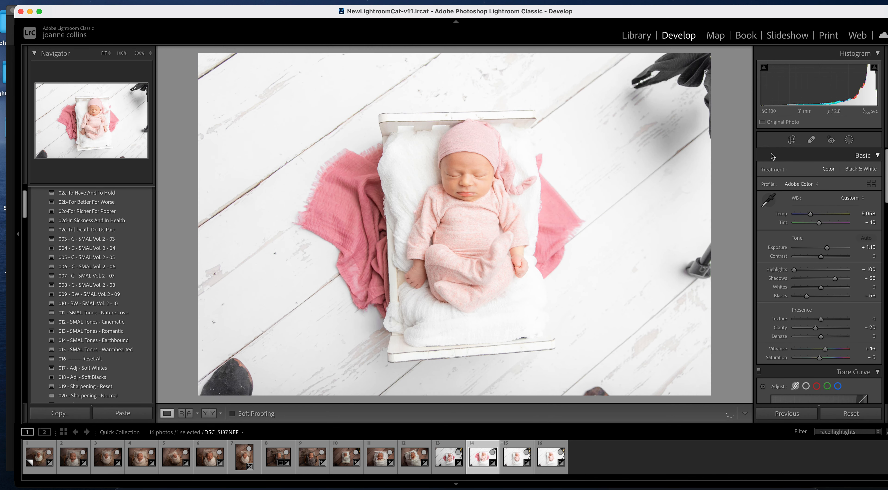
pyautogui.moveTo(818, 248); pyautogui.dragTo(821, 249)
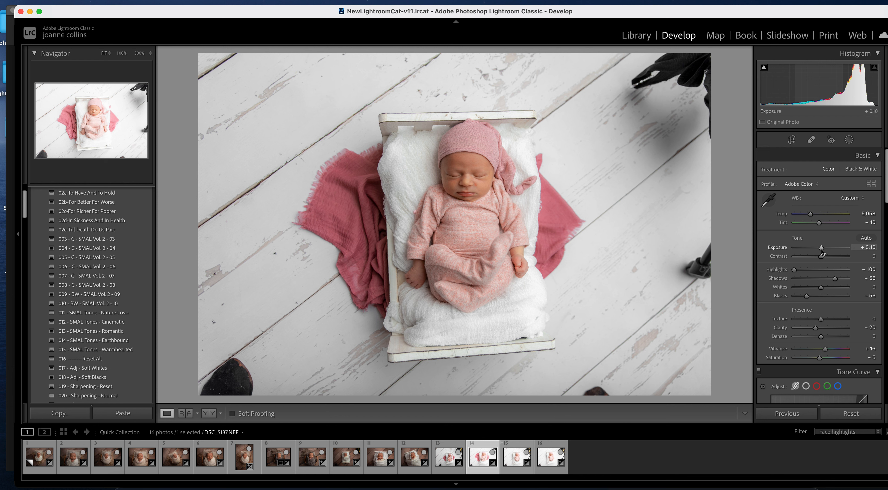
pyautogui.keyDown('shift'); pyautogui.click(551, 457); pyautogui.keyUp('shift')
pyautogui.click(793, 414)
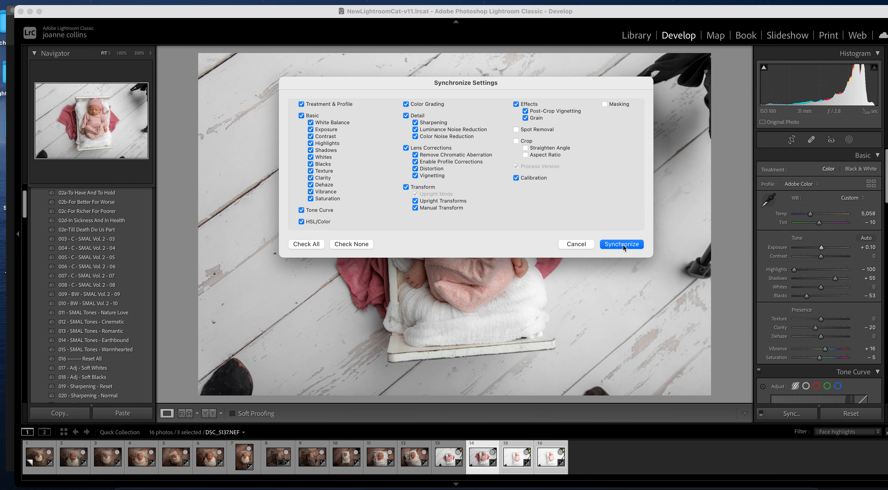
pyautogui.click(622, 244)
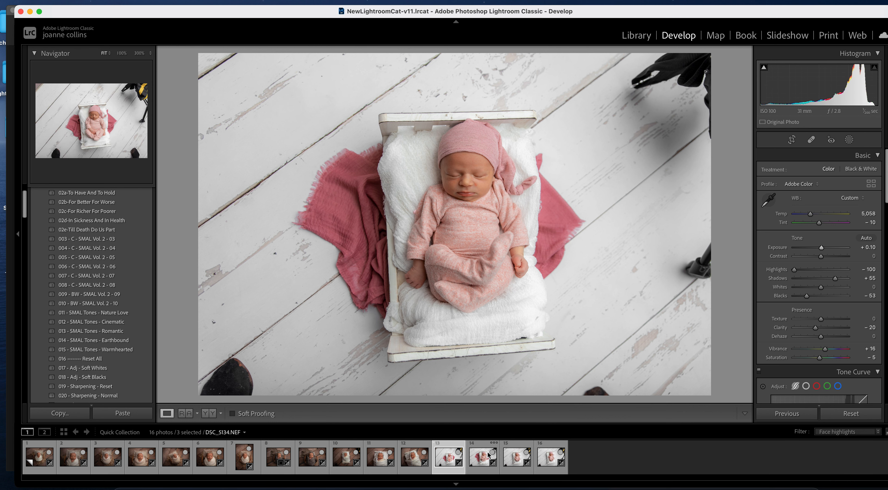
pyautogui.click(517, 457)
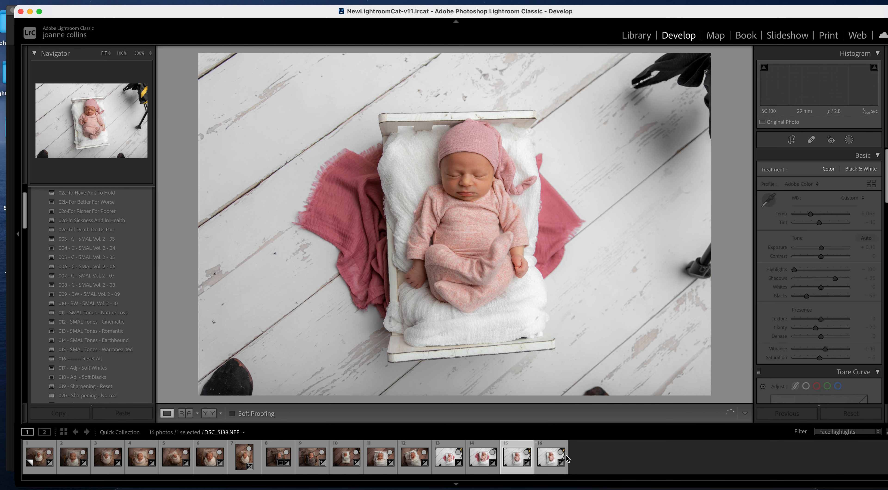
# - On the crying-baby photo, set Red Hue to +56 and Orange Saturation to -24
pyautogui.click(552, 461)
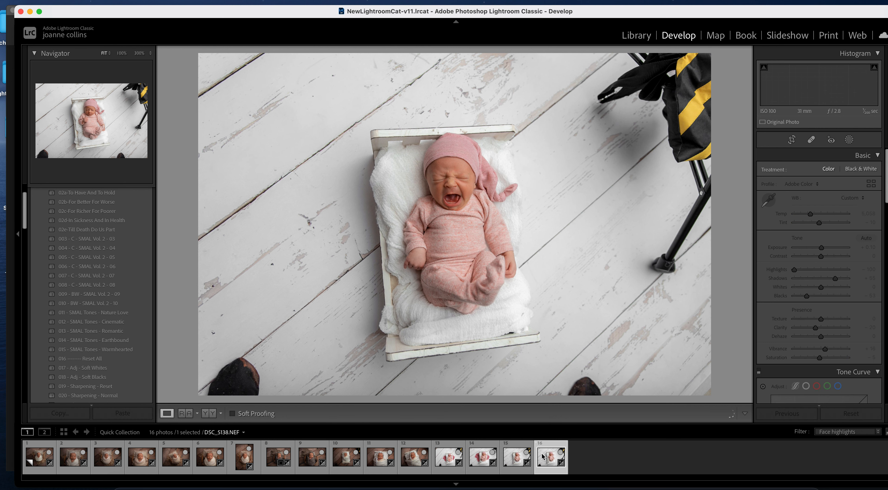
pyautogui.press('Left')
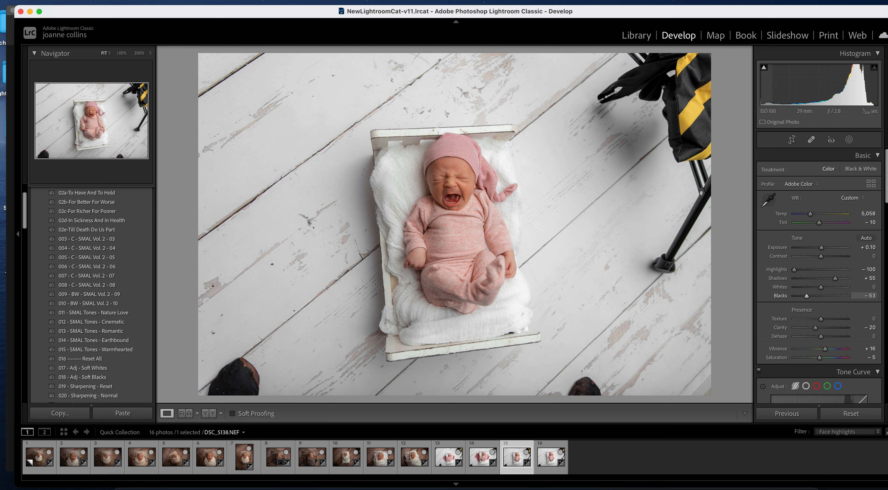
pyautogui.scroll(-10, 782, 316)
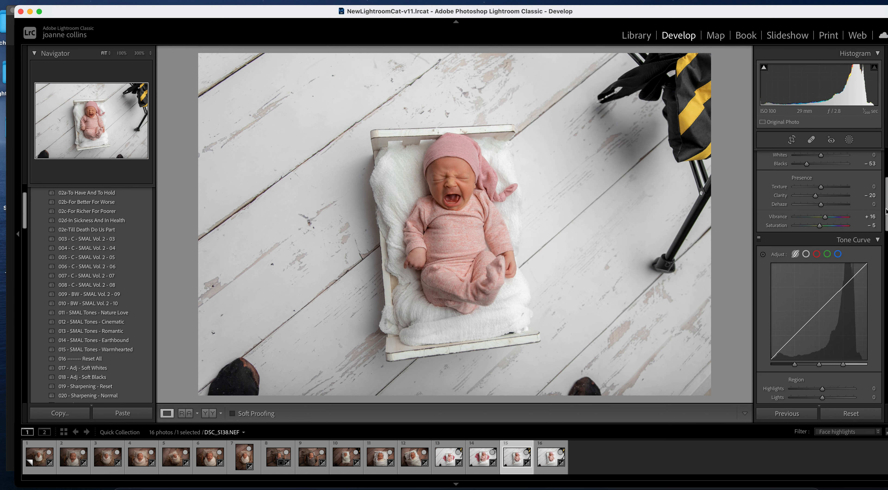
pyautogui.click(778, 294)
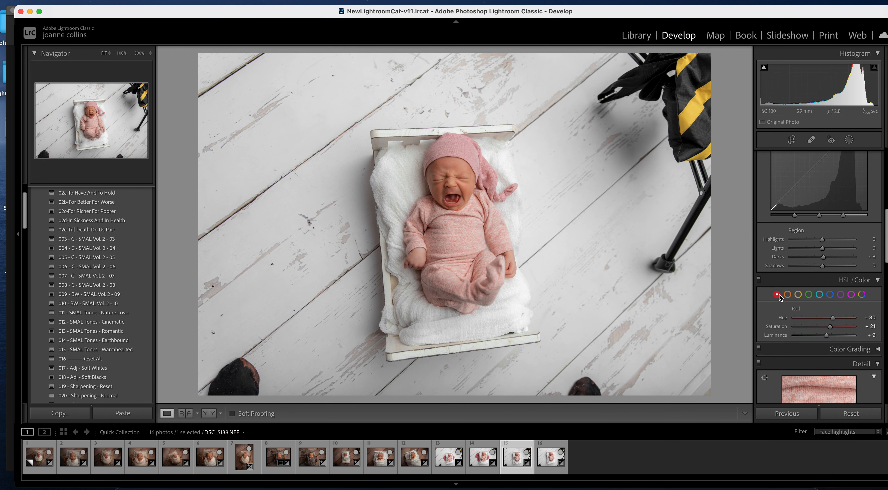
pyautogui.moveTo(833, 318); pyautogui.dragTo(840, 336)
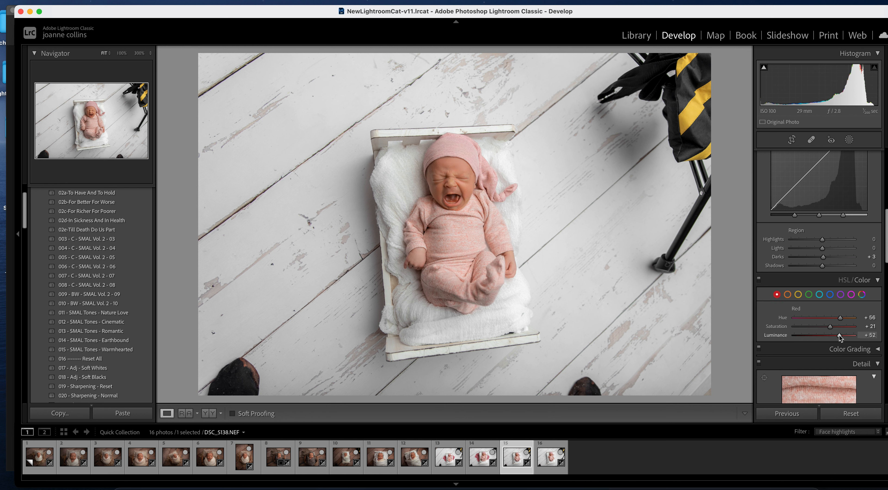
pyautogui.press('super+z')
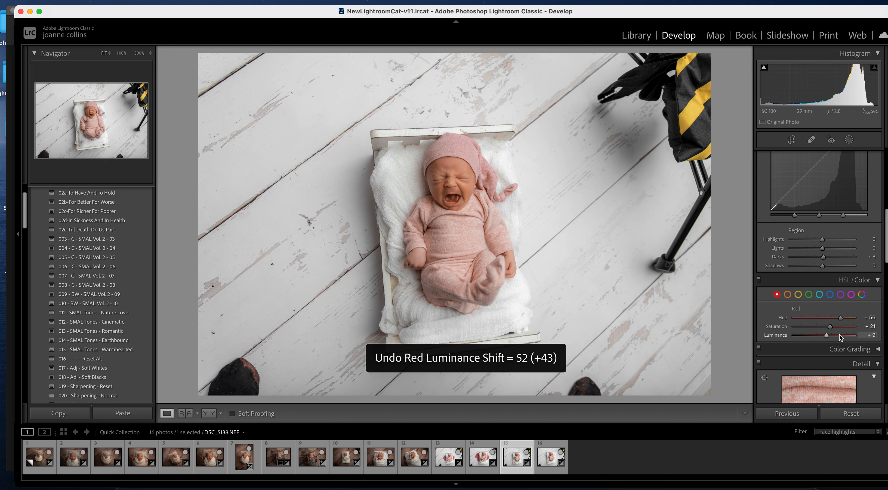
pyautogui.click(787, 294)
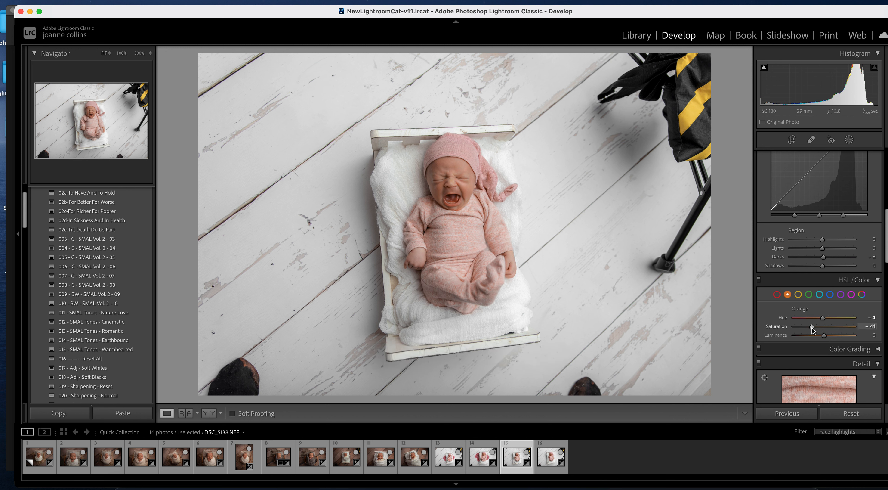
pyautogui.press('super+z')
# - Sync these HSL edits onto photo 16, DSC_5141
pyautogui.keyDown('super'); pyautogui.click(557, 462); pyautogui.keyUp('super')
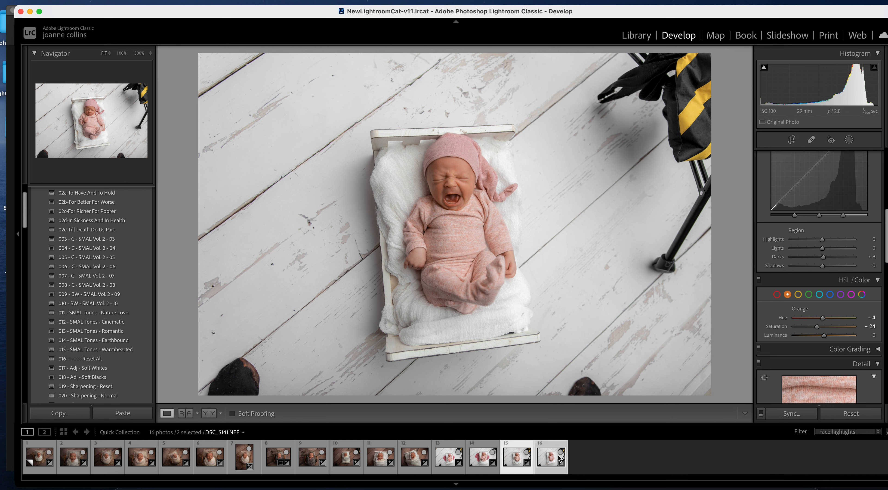
pyautogui.click(792, 414)
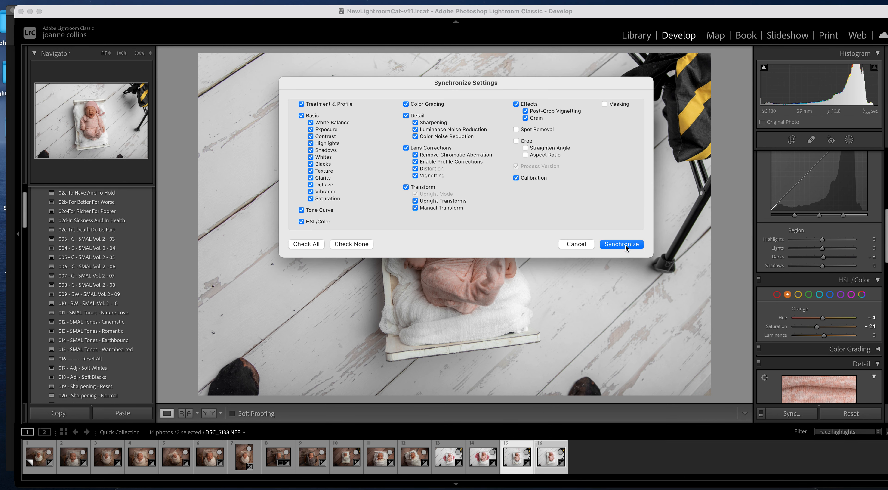
pyautogui.click(623, 244)
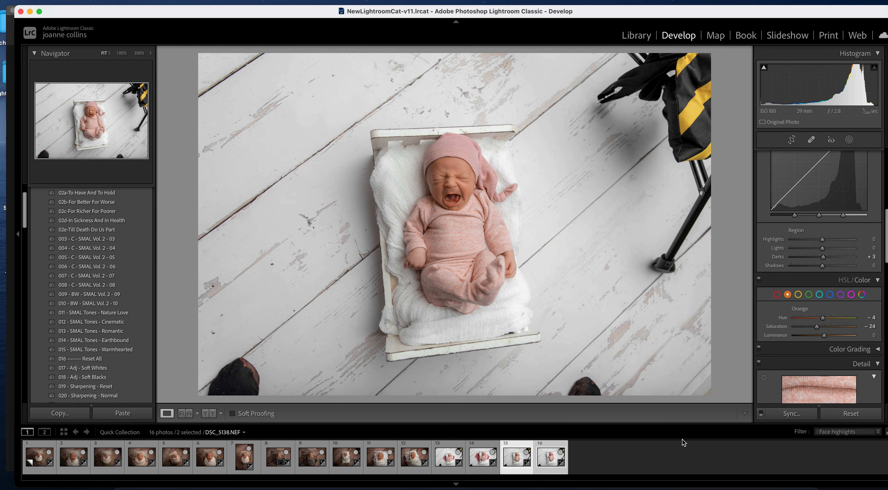
pyautogui.click(485, 449)
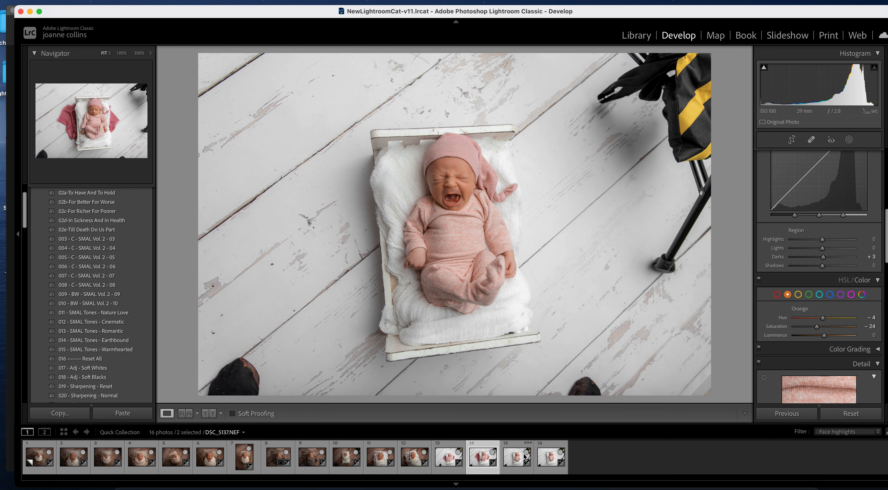
# - Raise photo 16's Shadows to +58 in the Basic panel
pyautogui.click(551, 457)
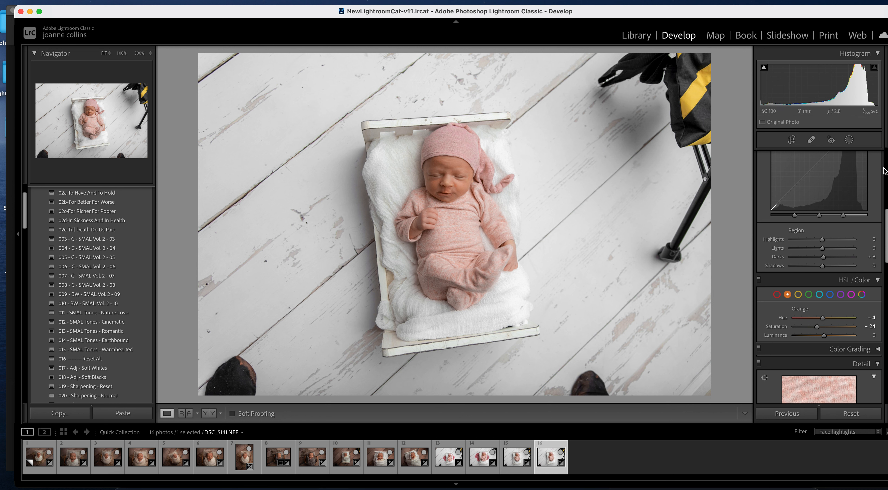
pyautogui.scroll(10, 886, 214)
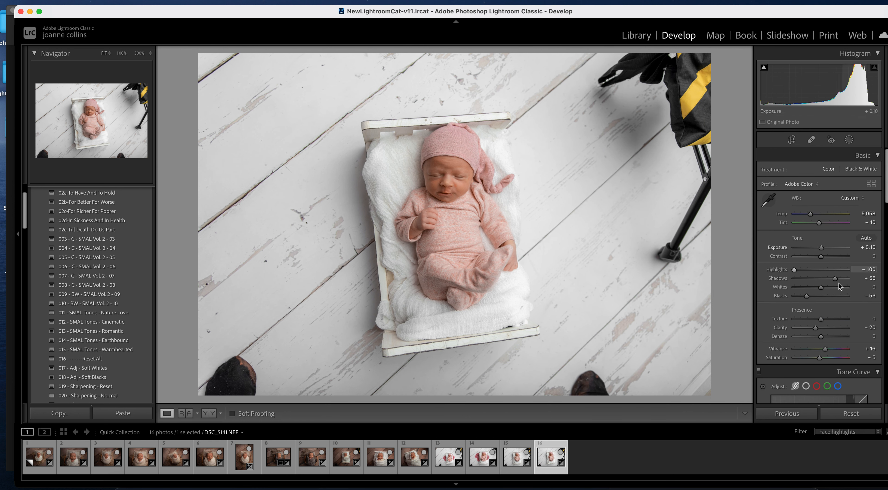
pyautogui.moveTo(832, 281); pyautogui.dragTo(830, 283)
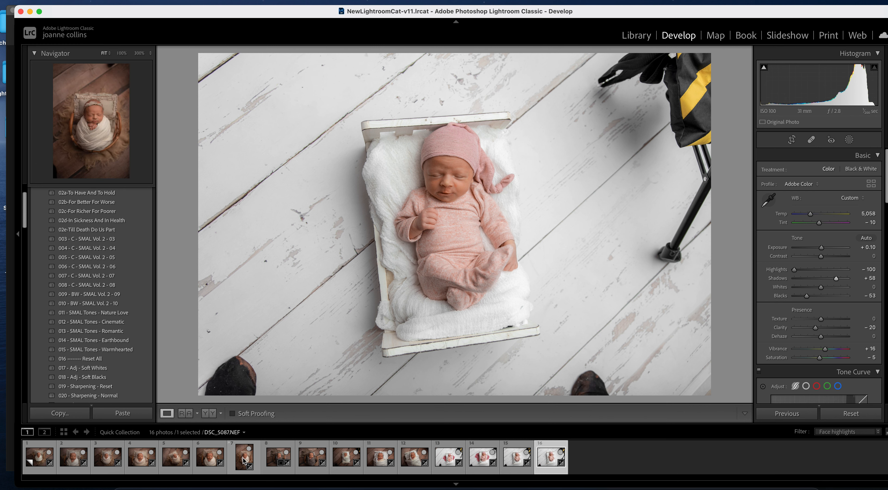
# - Go from photo 6 forward to photo 8, DSC_5100
pyautogui.click(221, 461)
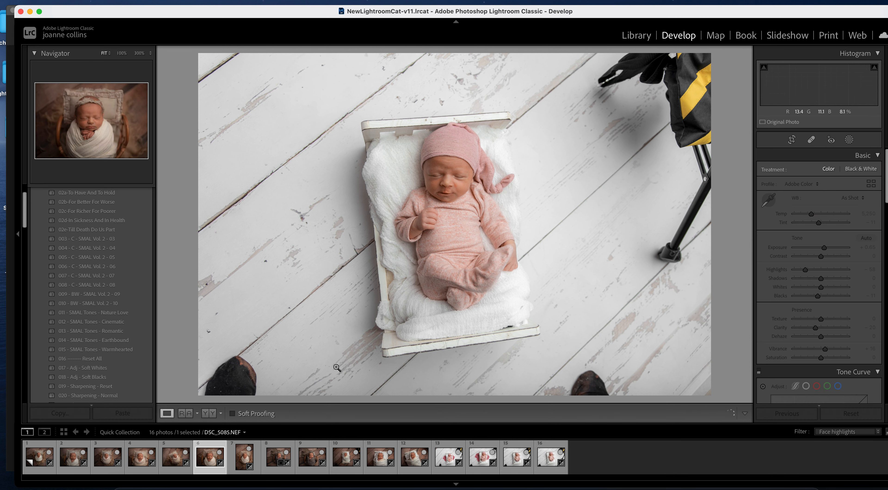
pyautogui.press('Right')
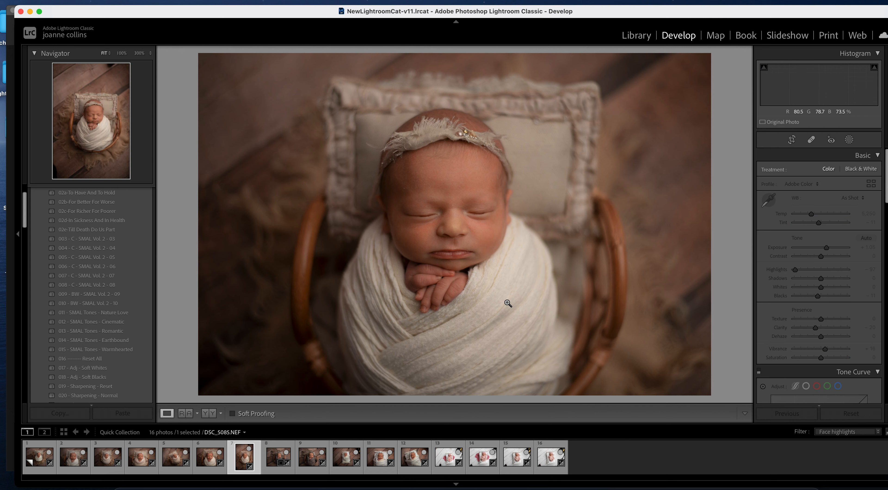
pyautogui.press('Right')
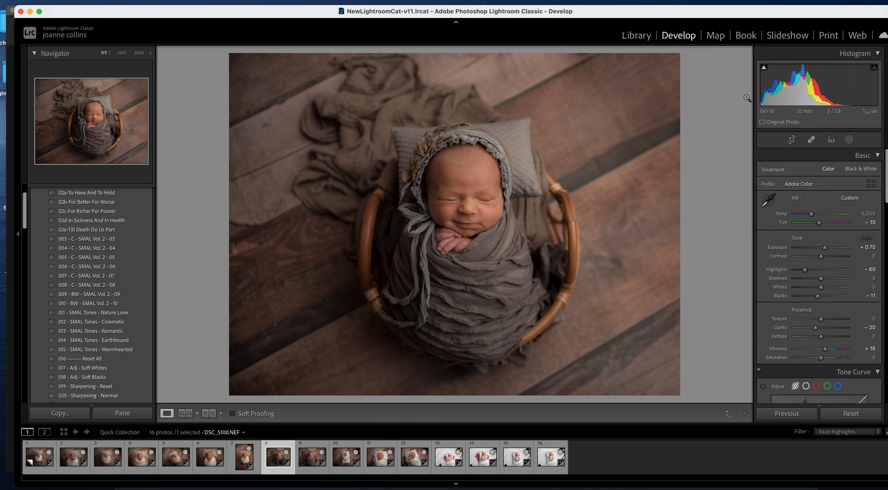
# - Create a brush mask on the baby's hand and apply the Magenta Fingers effect
pyautogui.click(849, 140)
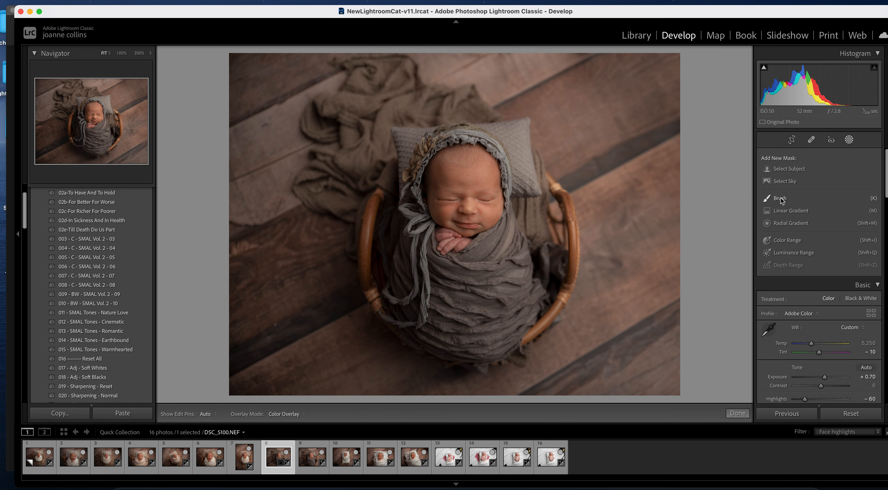
pyautogui.click(779, 199)
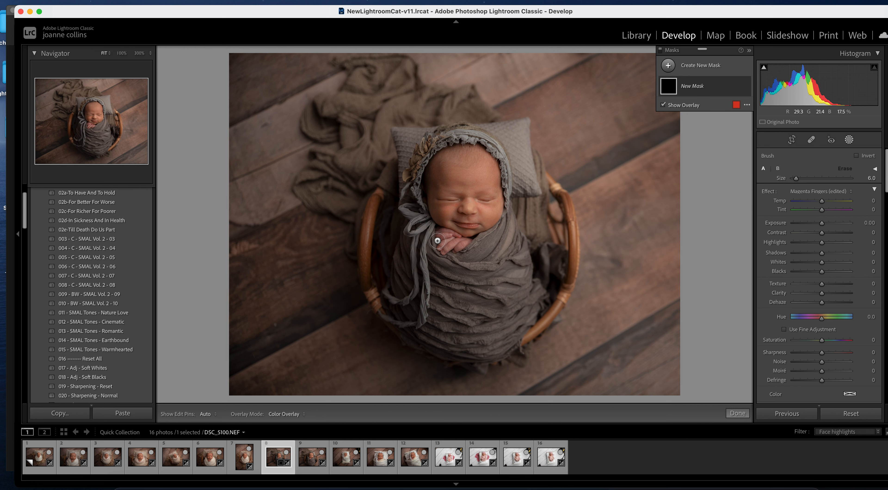
pyautogui.click(441, 238)
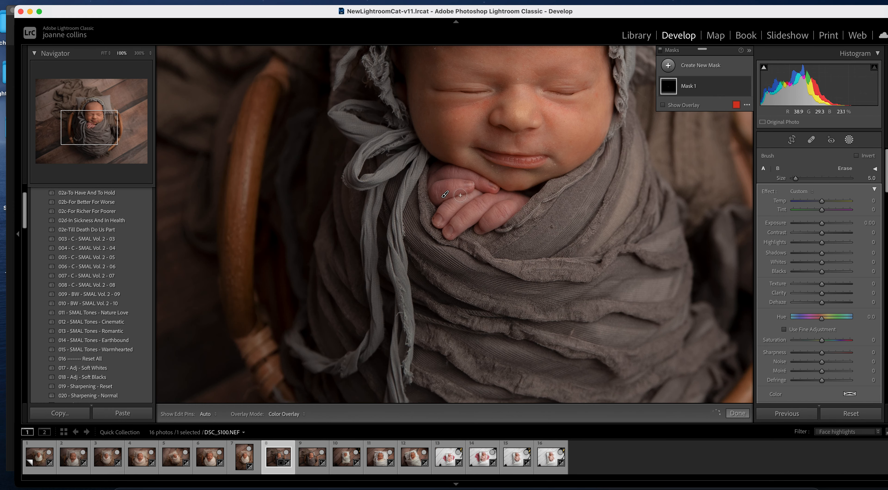
pyautogui.press(']')
pyautogui.press('h')
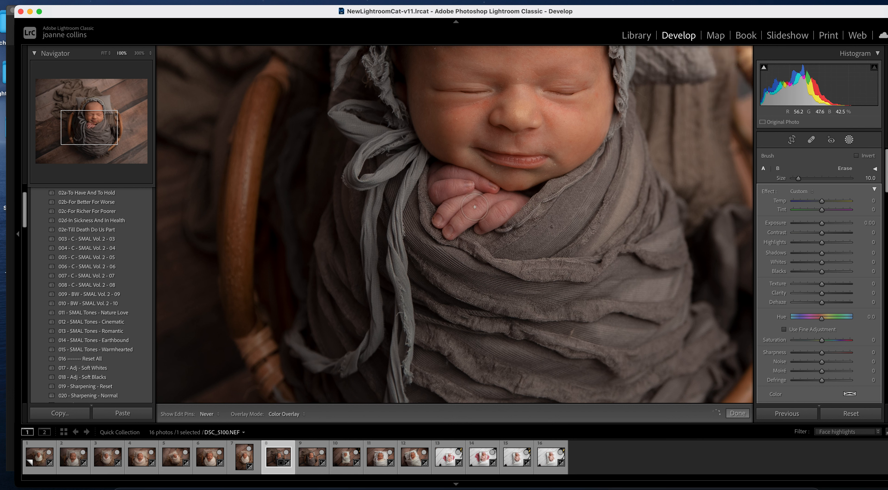
pyautogui.press('h')
pyautogui.click(810, 192)
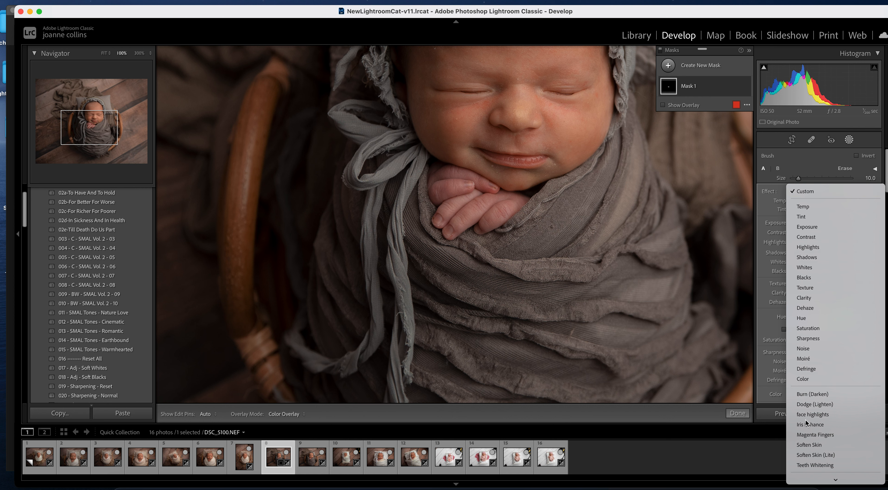
pyautogui.click(815, 434)
# - Paint the mask over the fingers at size 5, erase spill at size 3, then move to photo 9
pyautogui.press('[')
pyautogui.press('[')
pyautogui.press('[')
pyautogui.press('h')
pyautogui.moveTo(475, 177)
pyautogui.mouseDown()
pyautogui.moveTo(452, 171)
pyautogui.moveTo(437, 188)
pyautogui.moveTo(433, 177)
pyautogui.moveTo(466, 182)
pyautogui.mouseUp()
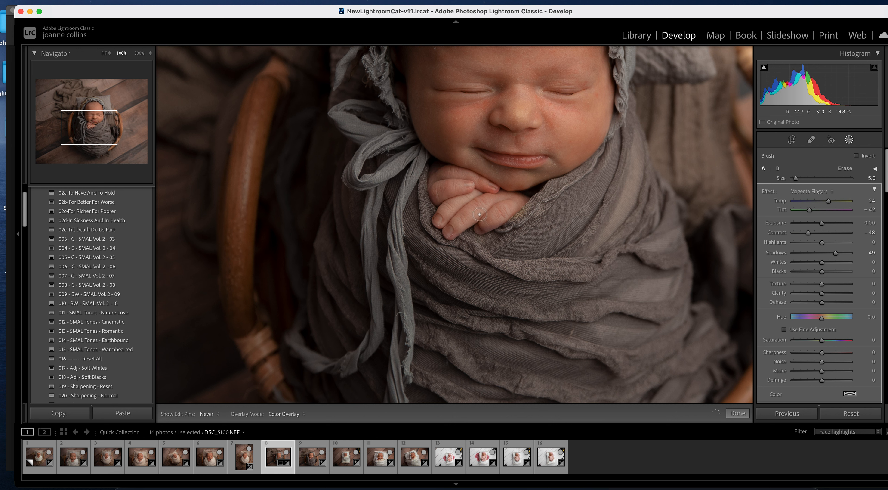
pyautogui.press('h')
pyautogui.press('alt')
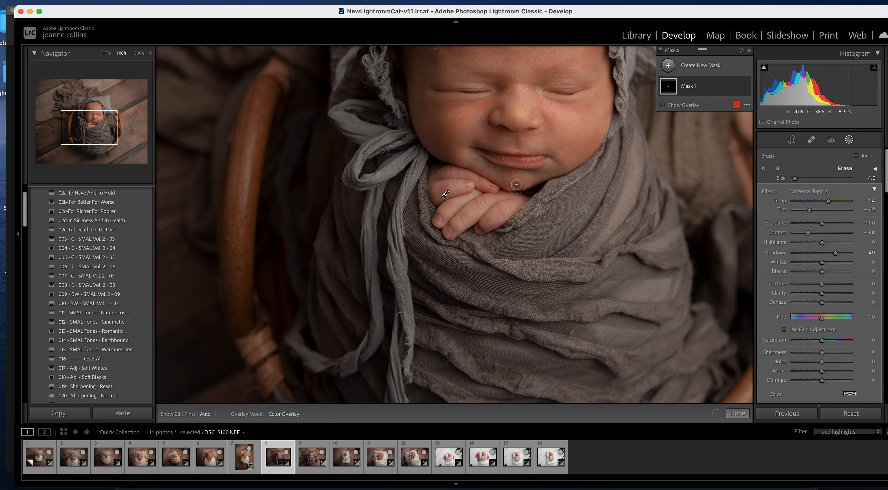
pyautogui.press('h')
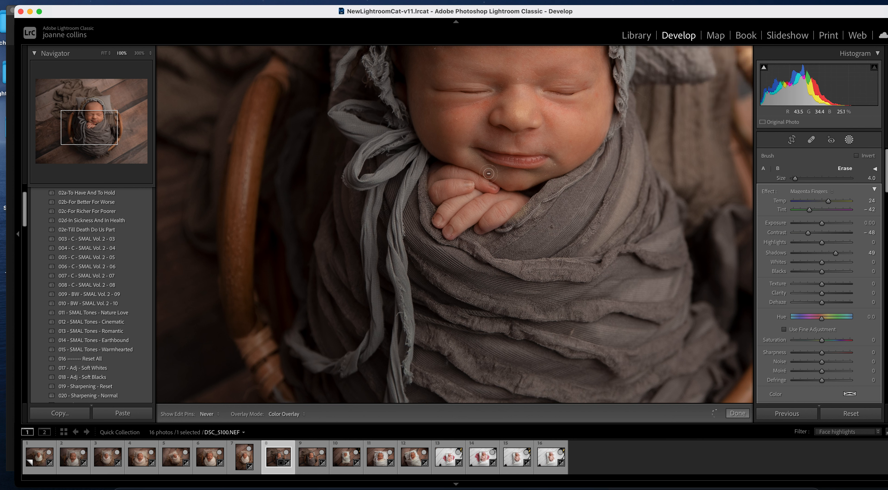
pyautogui.press('h')
pyautogui.press('h')
pyautogui.press('h')
pyautogui.press('[')
pyautogui.press('h')
pyautogui.press('h')
pyautogui.press('h')
pyautogui.press('h')
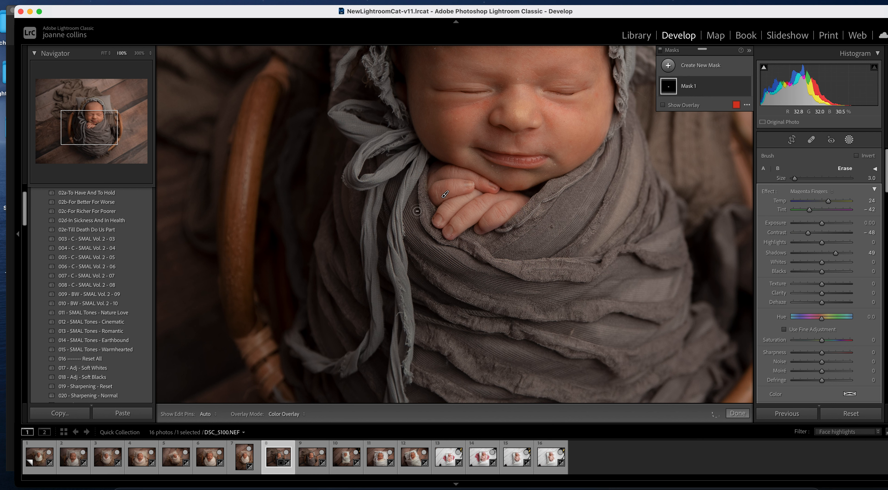
pyautogui.press('h')
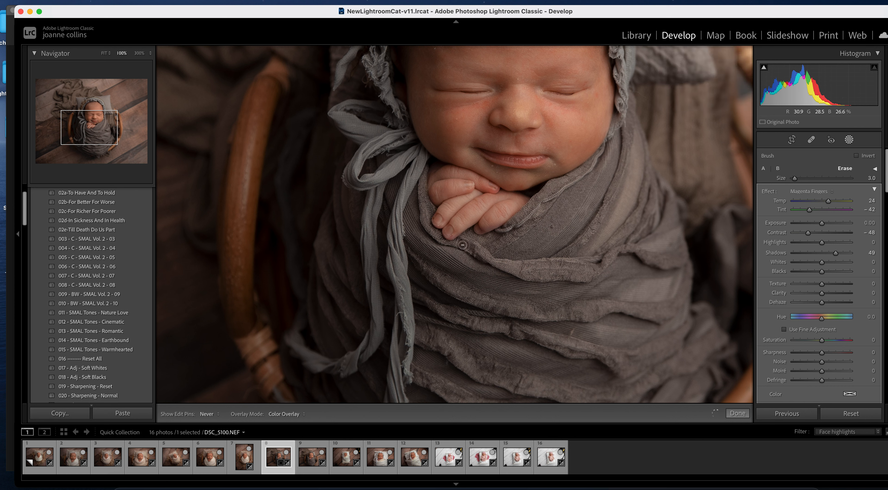
pyautogui.press('h')
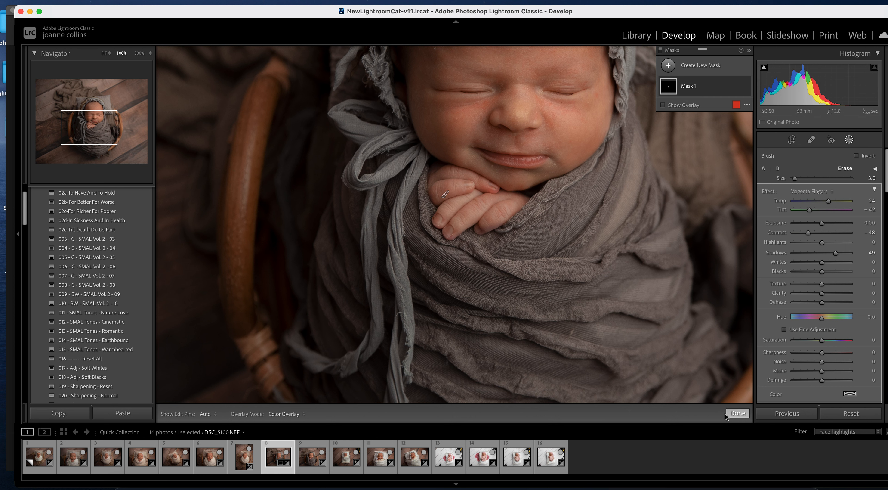
pyautogui.click(738, 413)
pyautogui.press('Right')
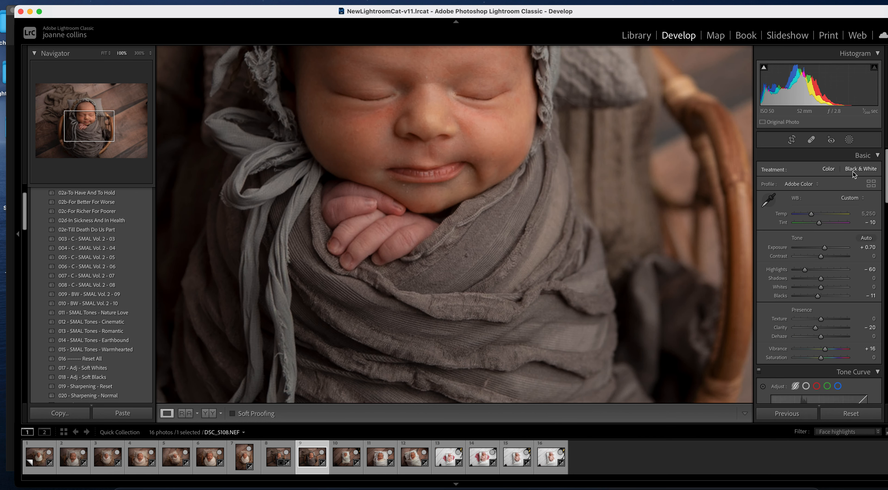
# - Start a new brush mask at size 11 and paint over the baby's fingers
pyautogui.click(849, 142)
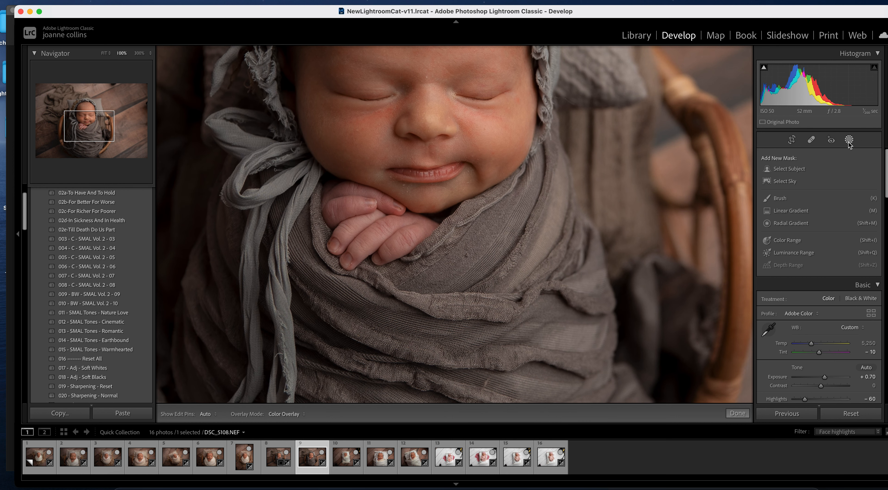
pyautogui.click(782, 198)
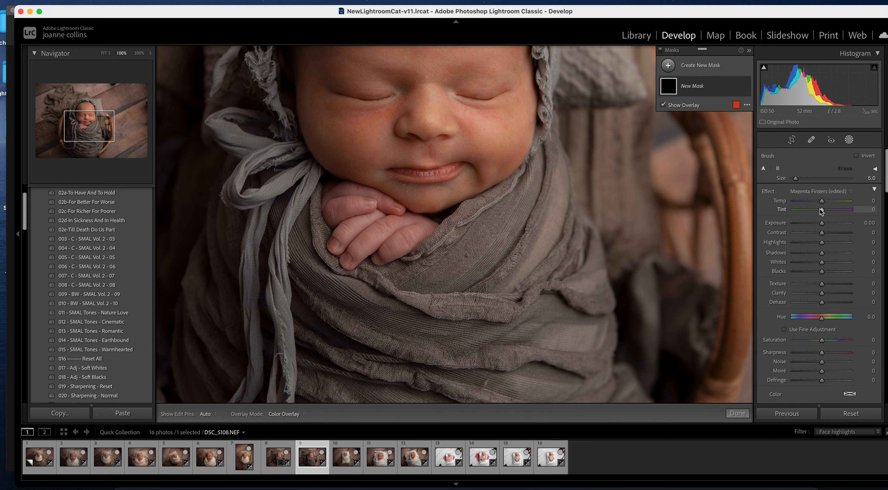
pyautogui.press(']')
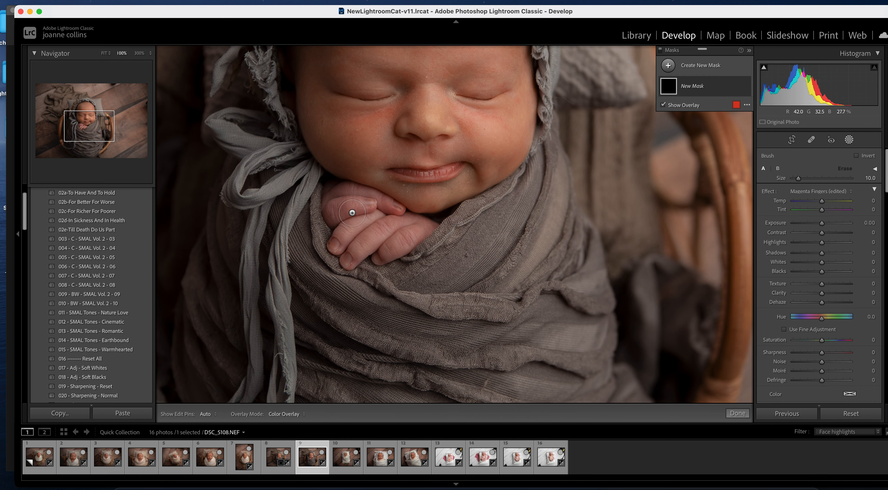
pyautogui.press(']')
pyautogui.press(']')
pyautogui.press('h')
pyautogui.moveTo(384, 230); pyautogui.dragTo(395, 236)
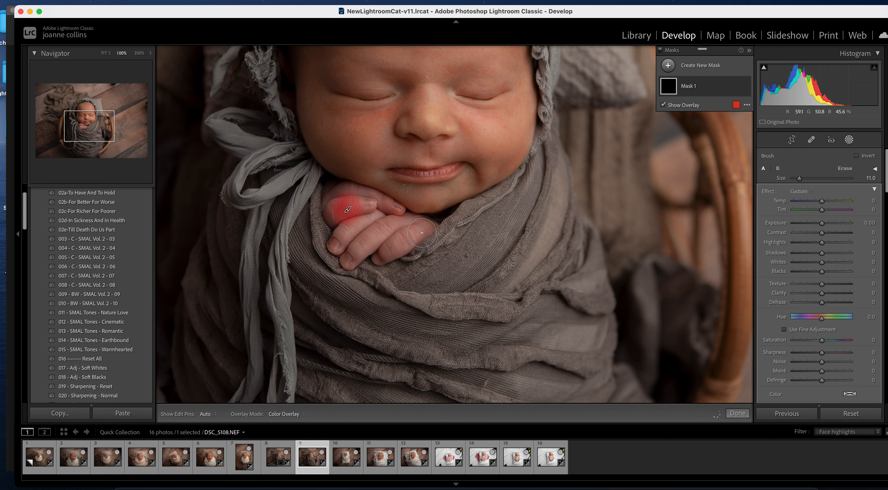
# - Turn off the red mask overlay and apply the Magenta Fingers effect to the mask
pyautogui.click(664, 105)
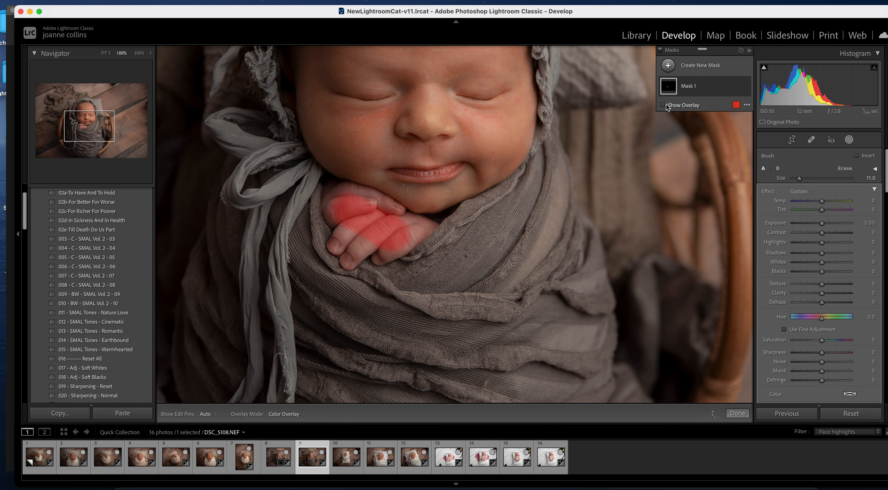
pyautogui.click(811, 193)
pyautogui.click(824, 435)
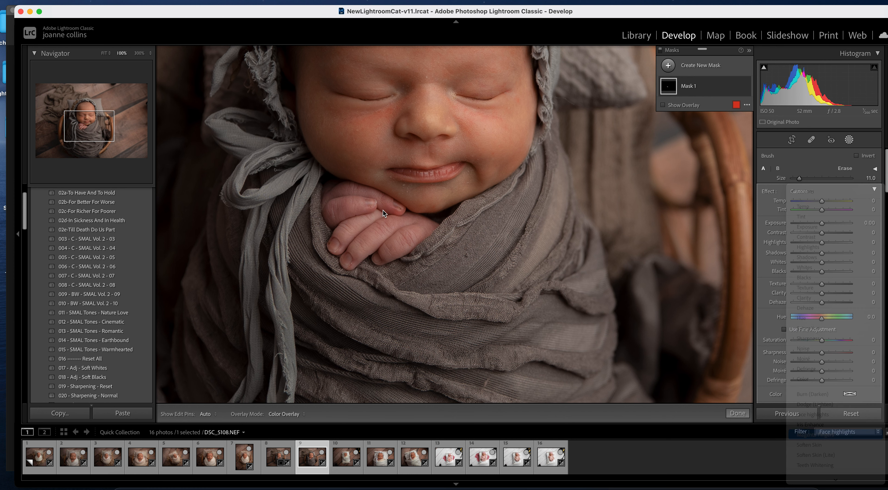
# - Extend the mask over the remaining fingers and fingertips at brush sizes 9 and 7, then fit the photo
pyautogui.moveTo(353, 217); pyautogui.dragTo(357, 243)
pyautogui.press('[')
pyautogui.press('[')
pyautogui.press('[')
pyautogui.moveTo(395, 208)
pyautogui.mouseDown()
pyautogui.moveTo(364, 193)
pyautogui.moveTo(336, 199)
pyautogui.moveTo(340, 221)
pyautogui.moveTo(358, 192)
pyautogui.mouseUp()
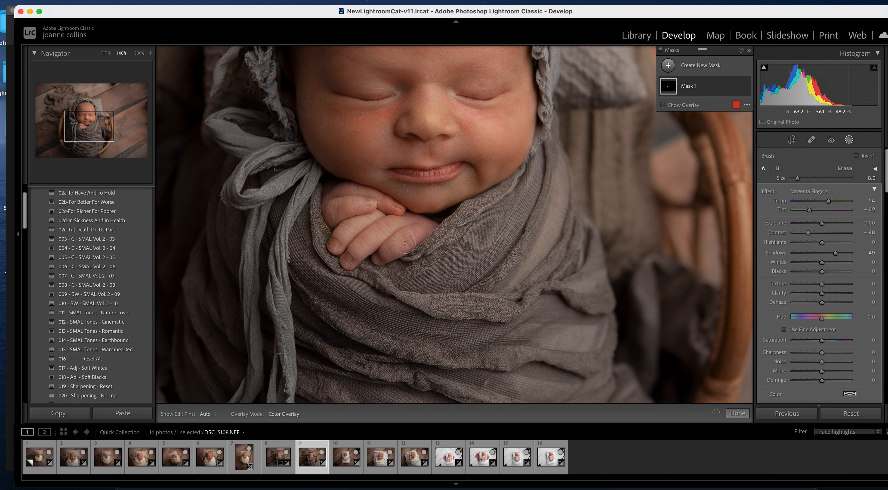
pyautogui.press('[')
pyautogui.press('h')
pyautogui.moveTo(380, 256)
pyautogui.mouseDown()
pyautogui.moveTo(345, 257)
pyautogui.moveTo(348, 264)
pyautogui.moveTo(367, 239)
pyautogui.moveTo(419, 231)
pyautogui.mouseUp()
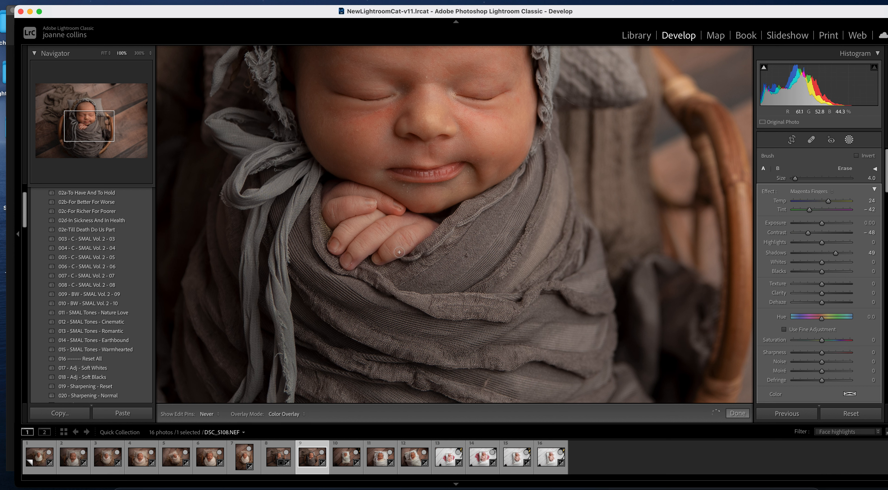
pyautogui.moveTo(395, 252)
pyautogui.mouseDown()
pyautogui.moveTo(370, 247)
pyautogui.moveTo(348, 264)
pyautogui.mouseUp()
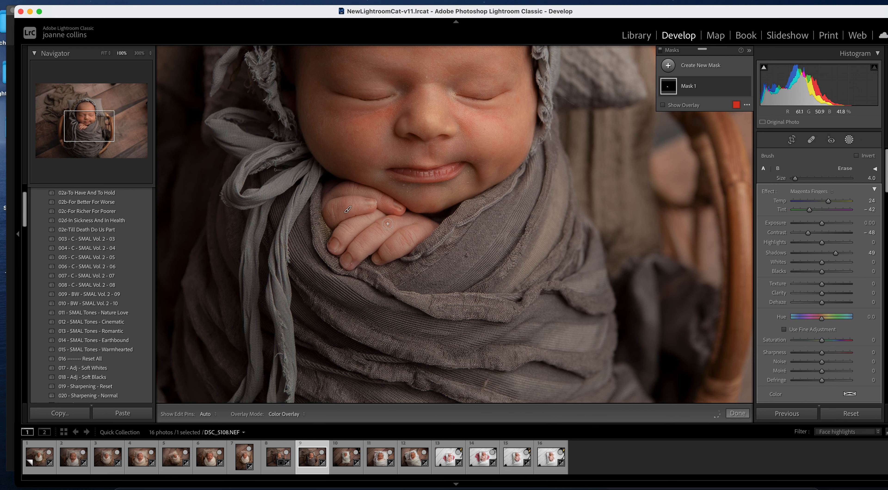
pyautogui.click(104, 53)
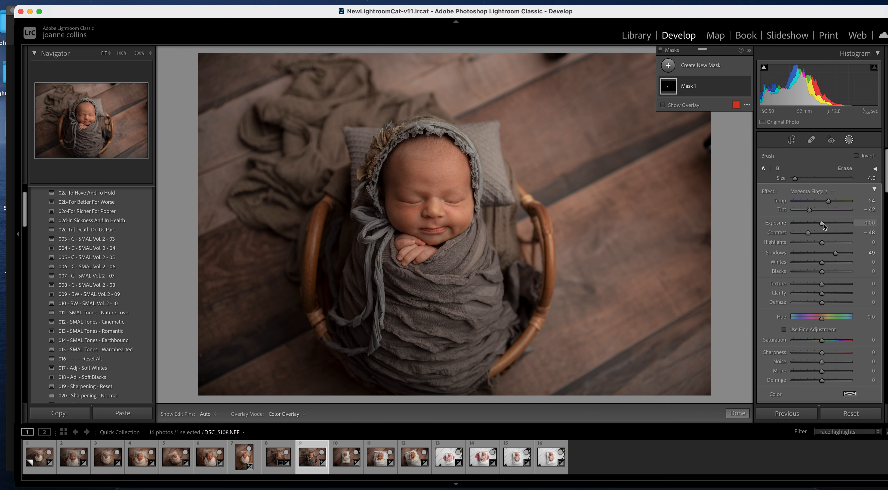
# - Go to photo 10, zoom to 100%, and start a new brush mask
pyautogui.click(347, 456)
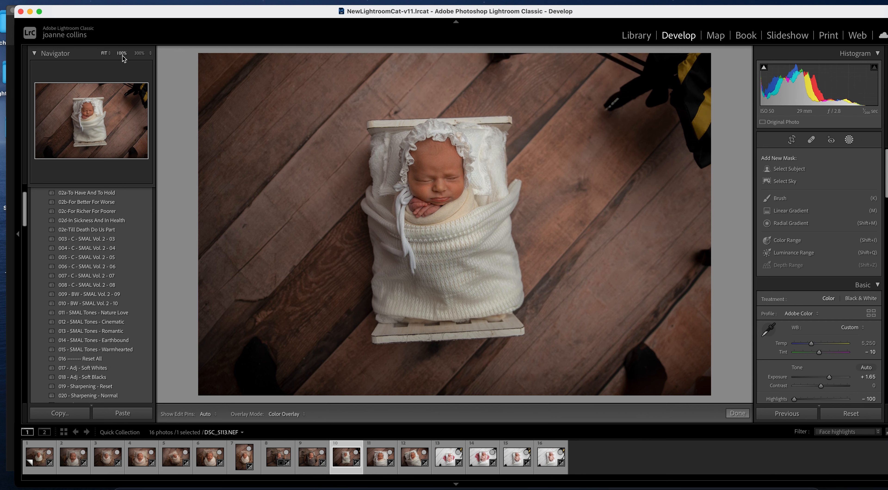
pyautogui.click(122, 52)
pyautogui.click(849, 139)
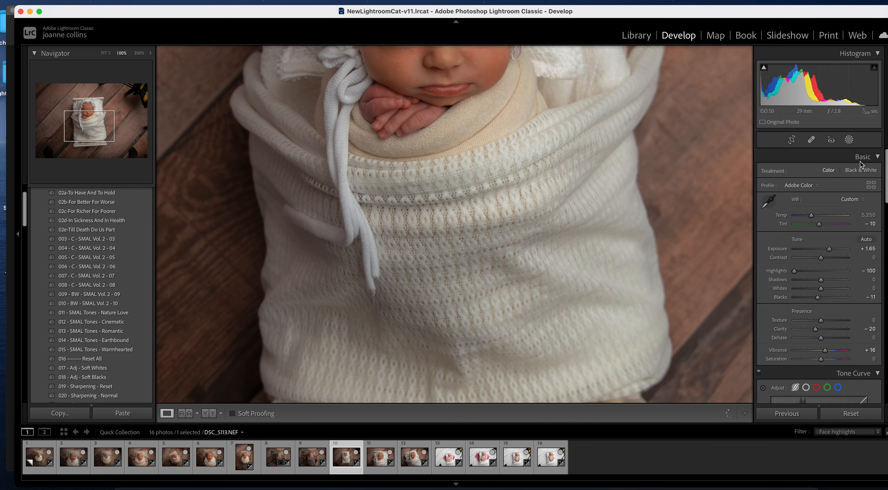
pyautogui.click(849, 140)
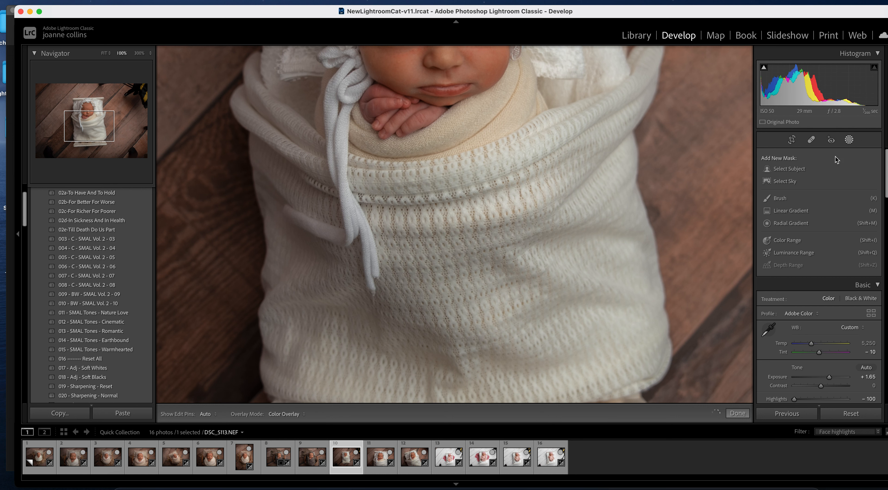
pyautogui.click(779, 199)
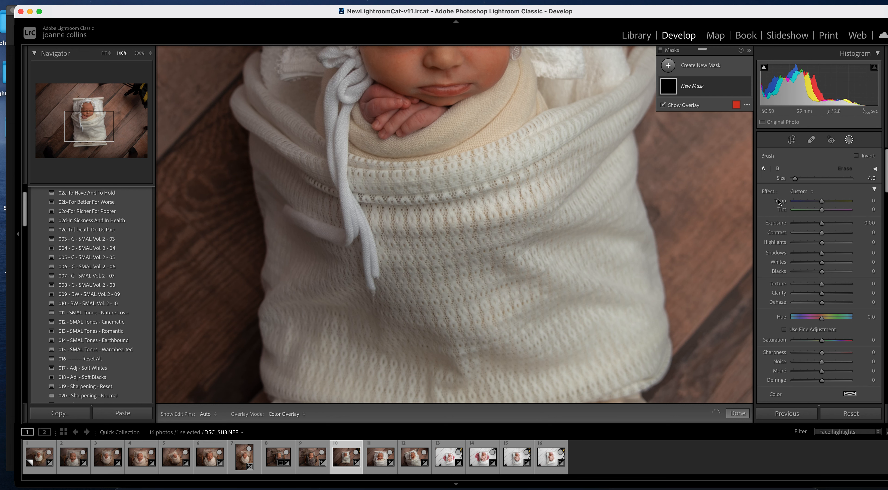
# - Set the brush effect to Magenta Fingers and paint over the baby's fingers
pyautogui.click(800, 191)
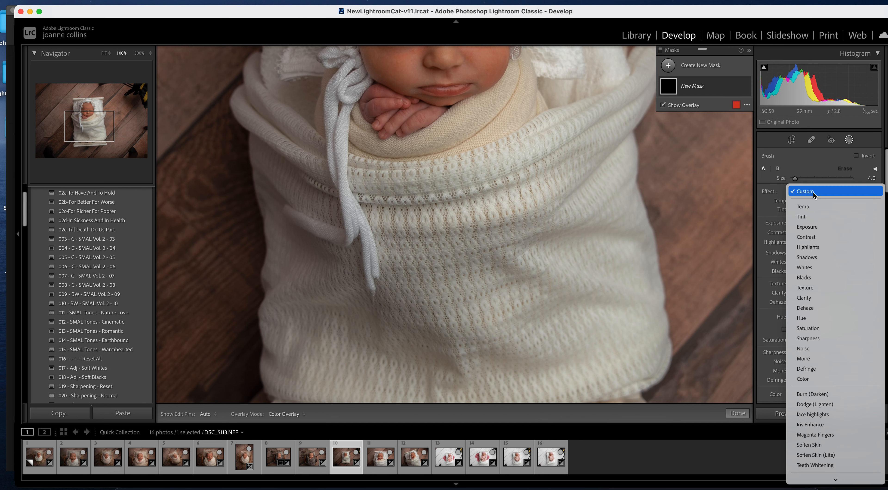
pyautogui.click(822, 434)
pyautogui.press('o')
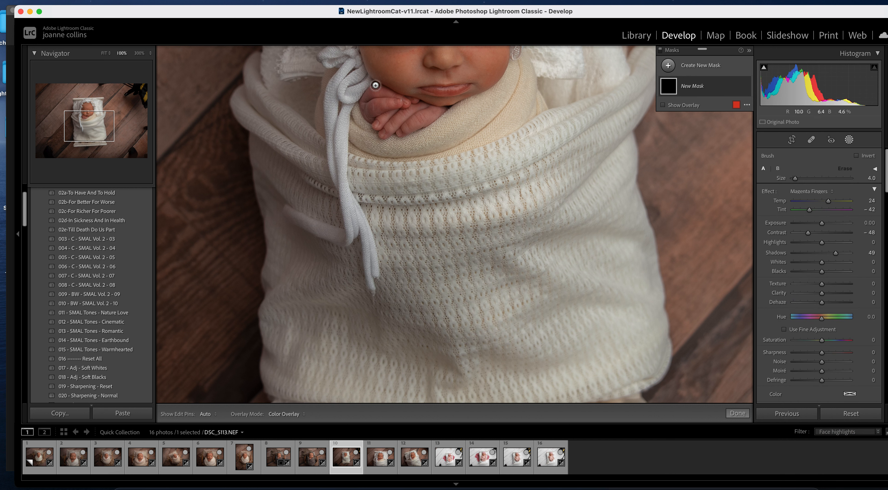
pyautogui.scroll(5, 381, 99)
pyautogui.press('h')
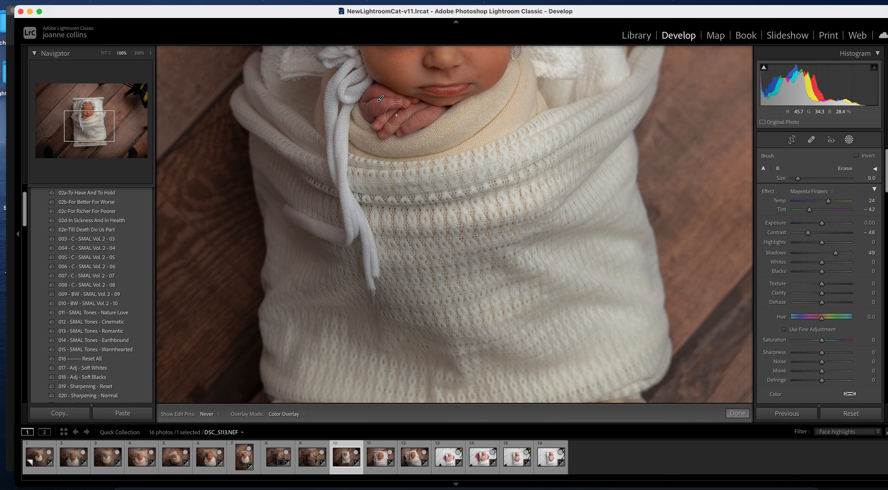
pyautogui.press('h')
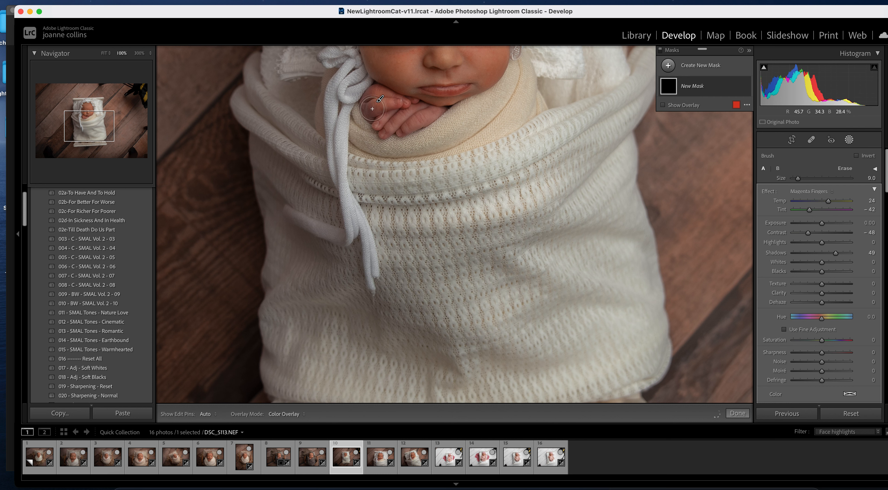
pyautogui.moveTo(386, 111); pyautogui.dragTo(403, 111)
# - Refine with a smaller brush, erase the spill, finish the mask, and move to DSC_5126
pyautogui.press('[')
pyautogui.press('[')
pyautogui.press('[')
pyautogui.press('[')
pyautogui.press('[')
pyautogui.press('[')
pyautogui.press('h')
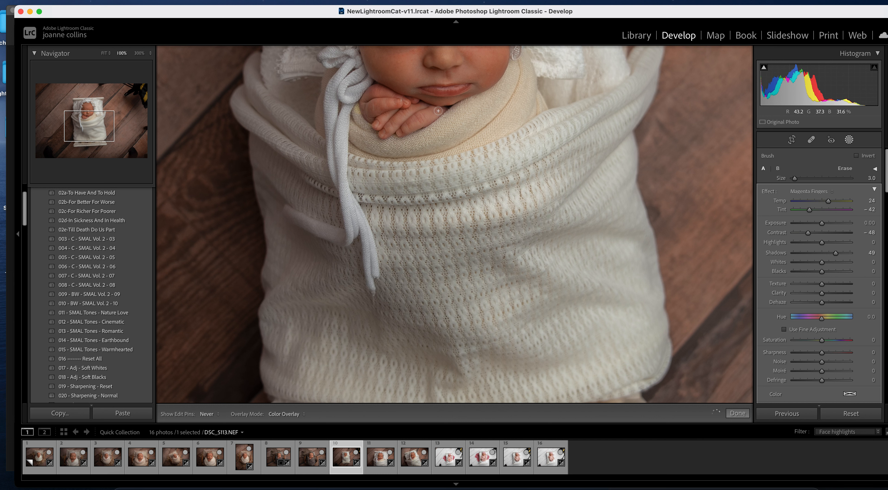
pyautogui.press('h')
pyautogui.click(849, 169)
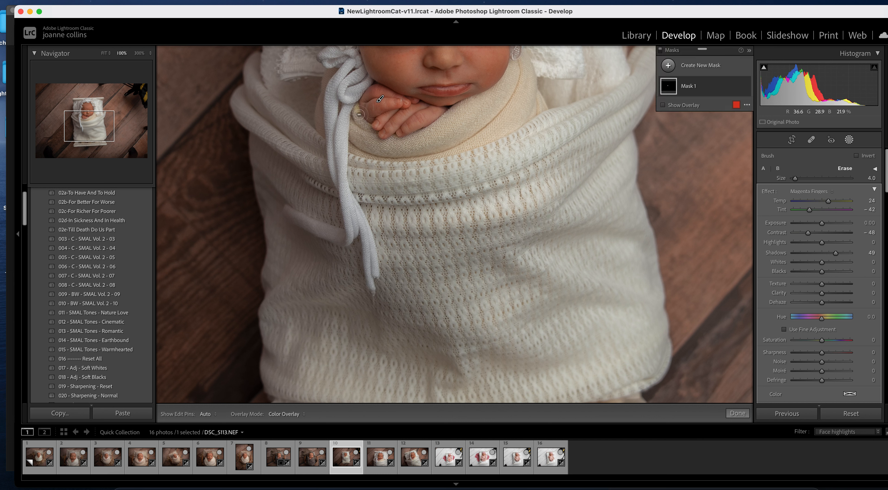
pyautogui.press('h')
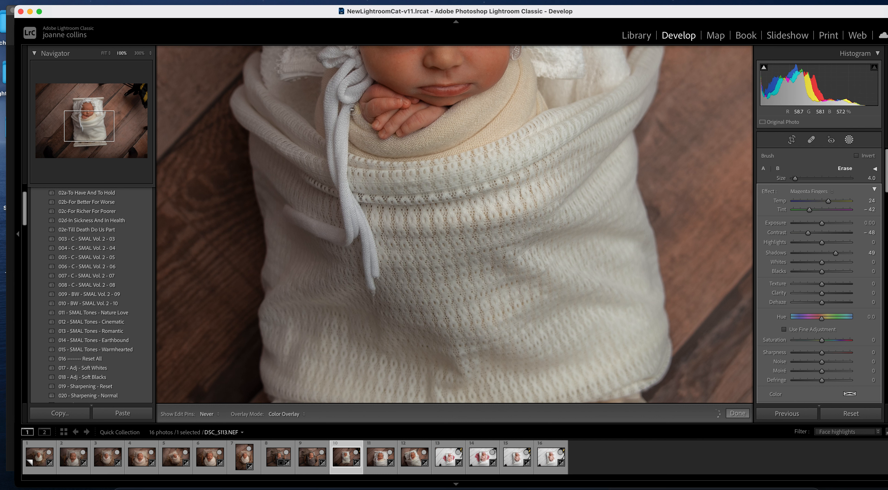
pyautogui.press('h')
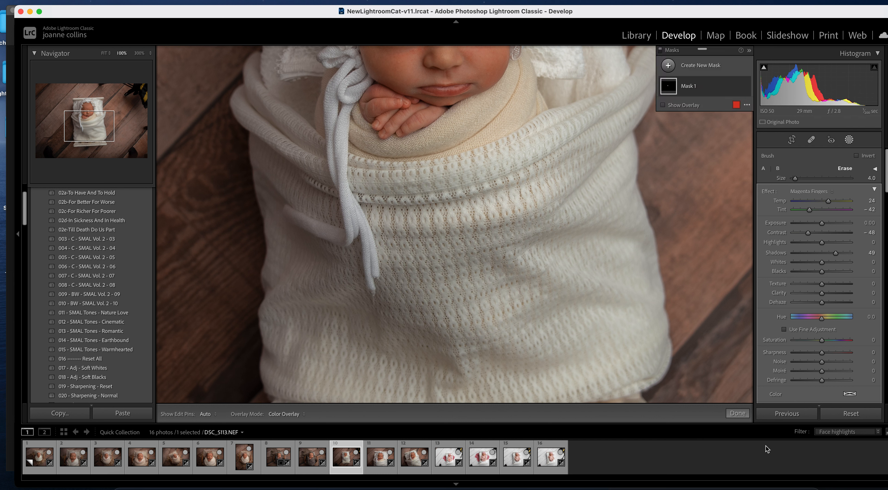
pyautogui.click(735, 413)
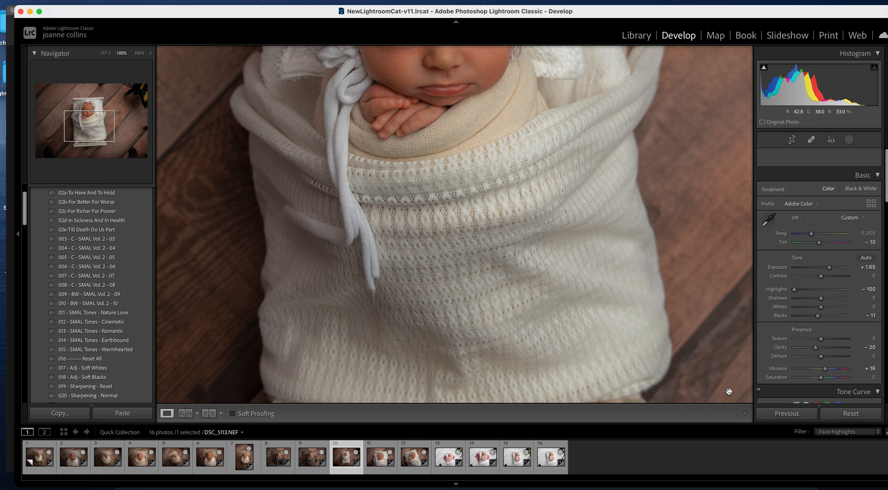
pyautogui.click(380, 457)
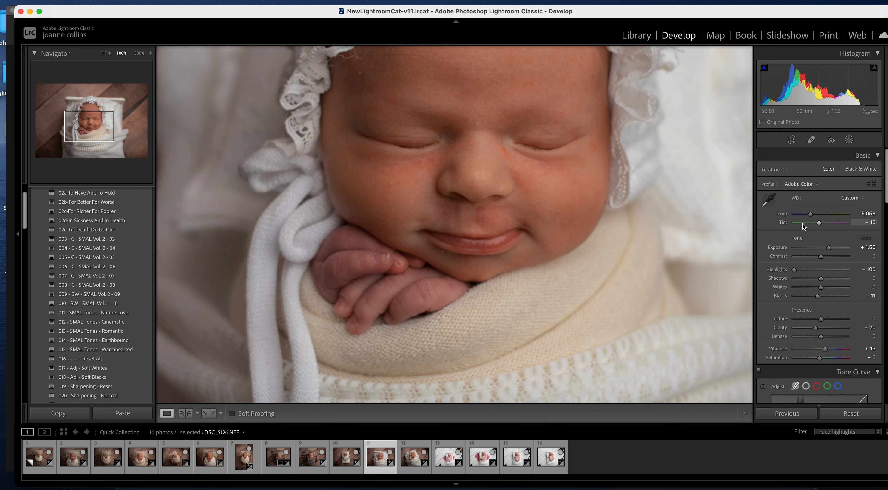
# - Start a new brush mask and paint over the baby's fingers in DSC_5126
pyautogui.click(849, 141)
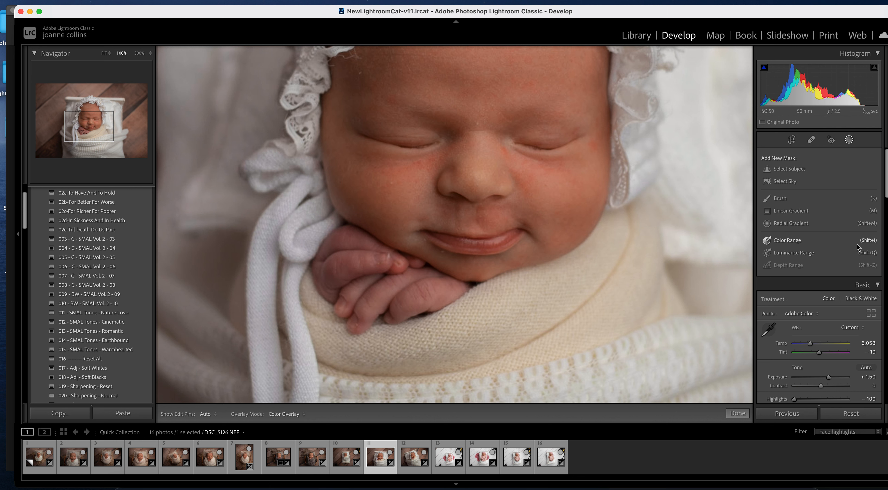
pyautogui.click(781, 198)
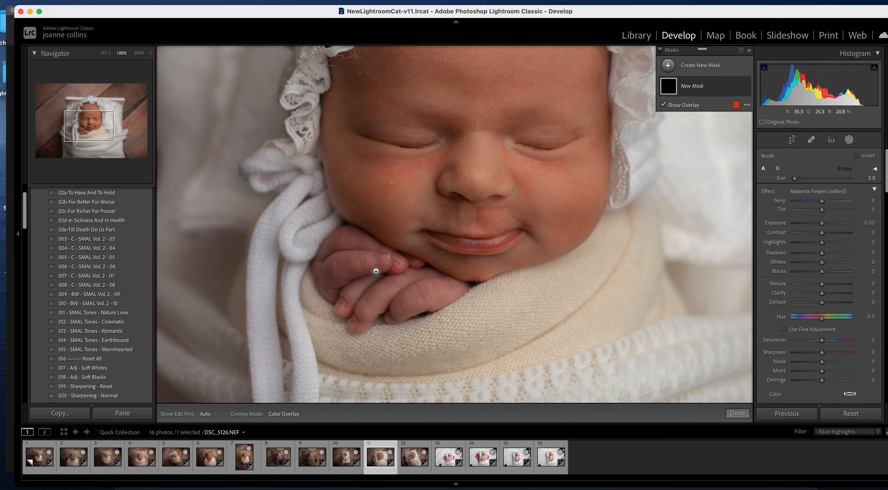
pyautogui.scroll(8, 366, 266)
pyautogui.moveTo(349, 259)
pyautogui.mouseDown()
pyautogui.moveTo(378, 286)
pyautogui.moveTo(360, 272)
pyautogui.moveTo(356, 302)
pyautogui.mouseUp()
pyautogui.scroll(1, 353, 283)
# - Apply the Magenta Fingers effect to the mask and hide the pins and overlay
pyautogui.click(809, 192)
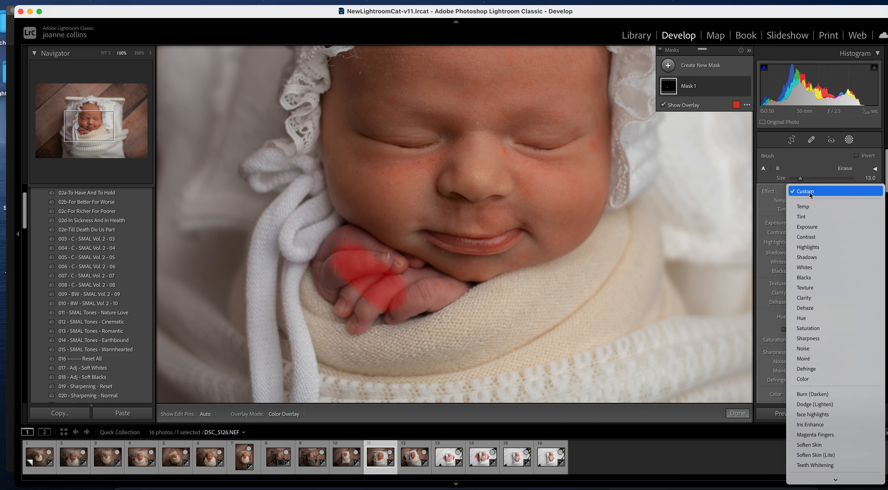
pyautogui.click(815, 434)
pyautogui.press('o')
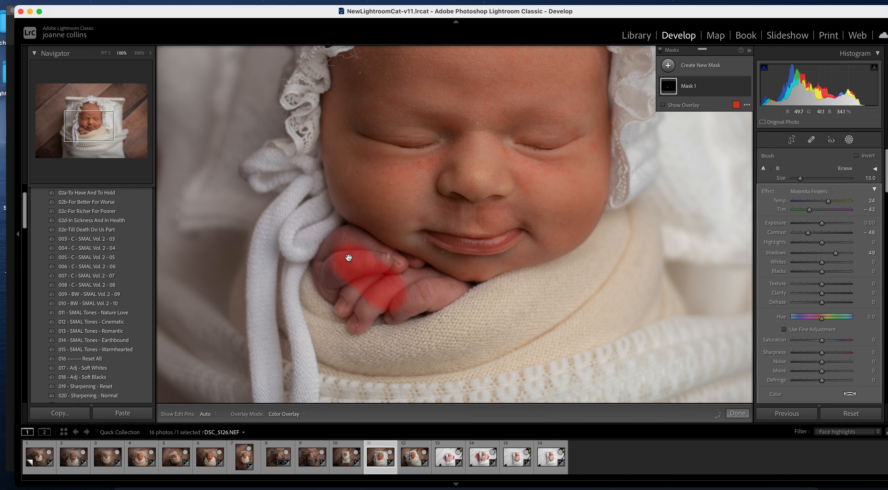
pyautogui.press('h')
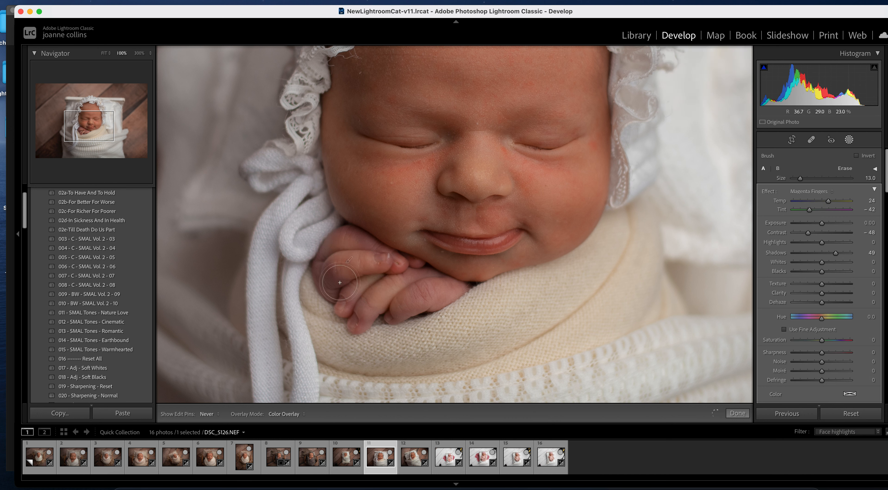
# - Touch up the remaining finger spots with a smaller brush and close mask editing
pyautogui.moveTo(369, 286); pyautogui.dragTo(358, 310)
pyautogui.press('[')
pyautogui.press('[')
pyautogui.press('[')
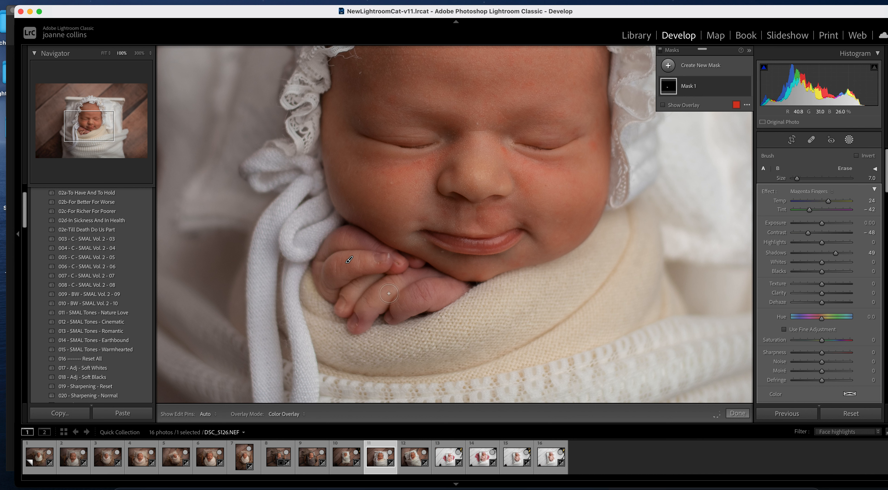
pyautogui.moveTo(337, 263)
pyautogui.mouseDown()
pyautogui.moveTo(405, 269)
pyautogui.moveTo(375, 249)
pyautogui.moveTo(396, 275)
pyautogui.moveTo(427, 289)
pyautogui.moveTo(388, 299)
pyautogui.moveTo(414, 303)
pyautogui.moveTo(397, 313)
pyautogui.moveTo(450, 290)
pyautogui.moveTo(416, 274)
pyautogui.moveTo(429, 288)
pyautogui.moveTo(409, 287)
pyautogui.moveTo(342, 245)
pyautogui.mouseUp()
pyautogui.click(368, 317)
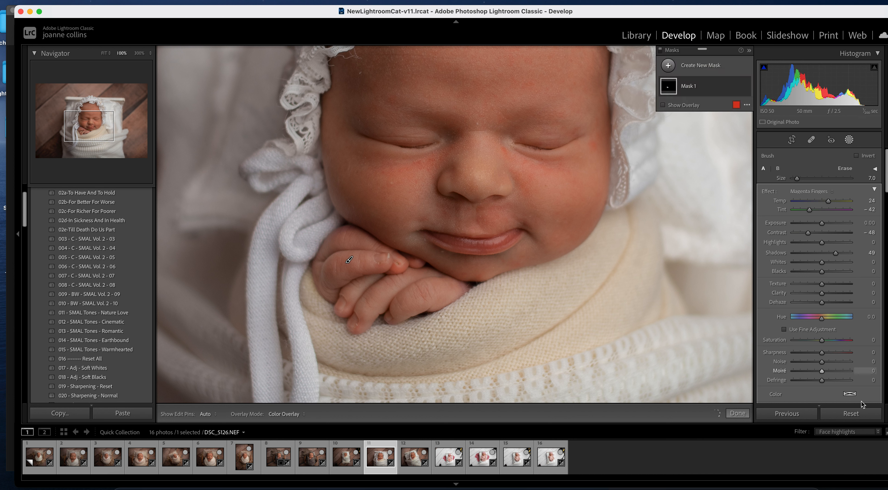
pyautogui.click(741, 413)
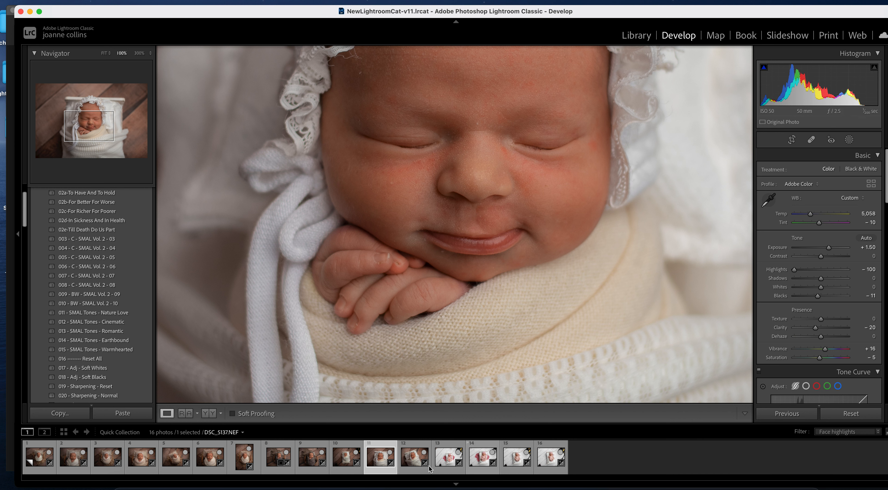
# - Go to photo 12 and start a brush mask over the baby's fingers
pyautogui.press('Right')
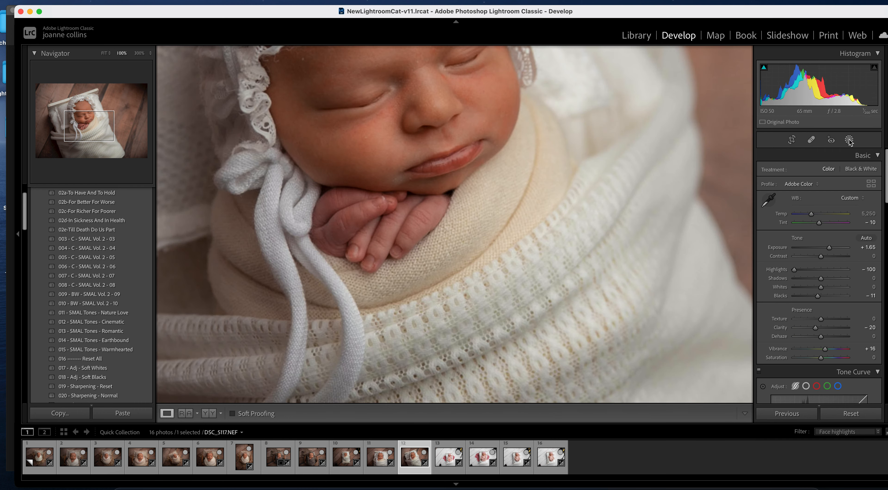
pyautogui.click(849, 139)
pyautogui.click(783, 199)
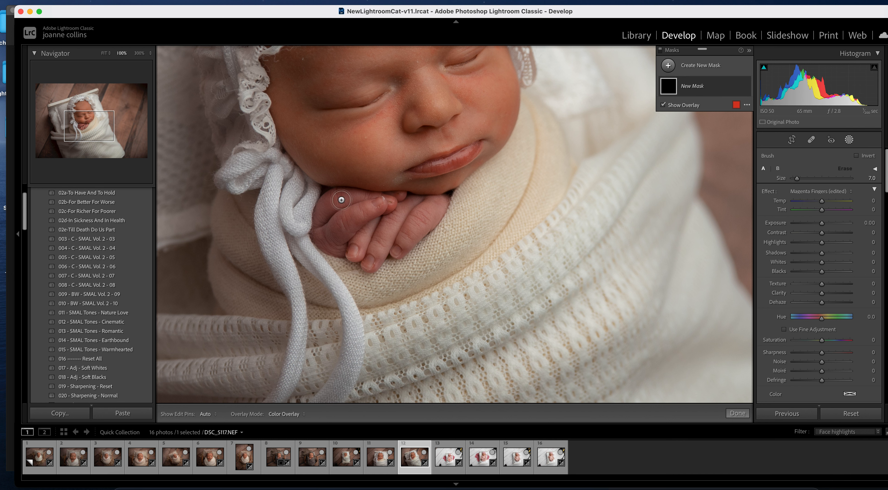
pyautogui.scroll(3, 360, 218)
pyautogui.moveTo(354, 217); pyautogui.dragTo(374, 220)
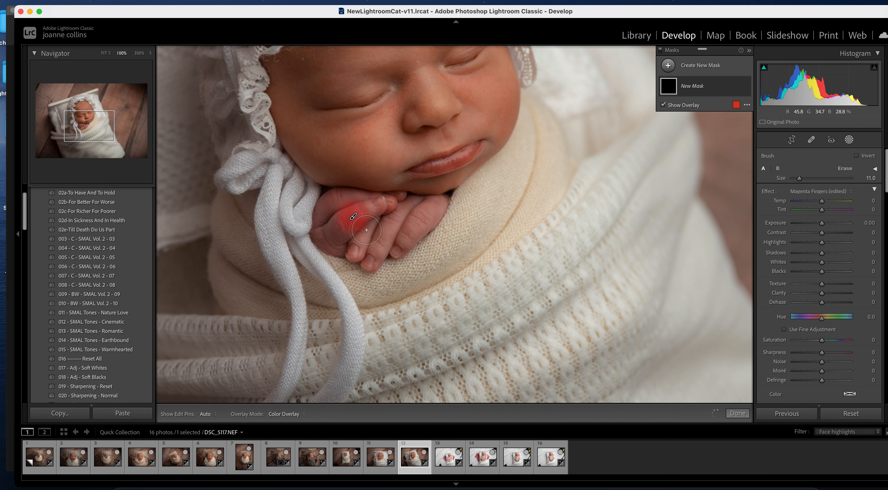
# - Apply the Magenta Fingers effect and paint more of the hand into the mask
pyautogui.click(800, 191)
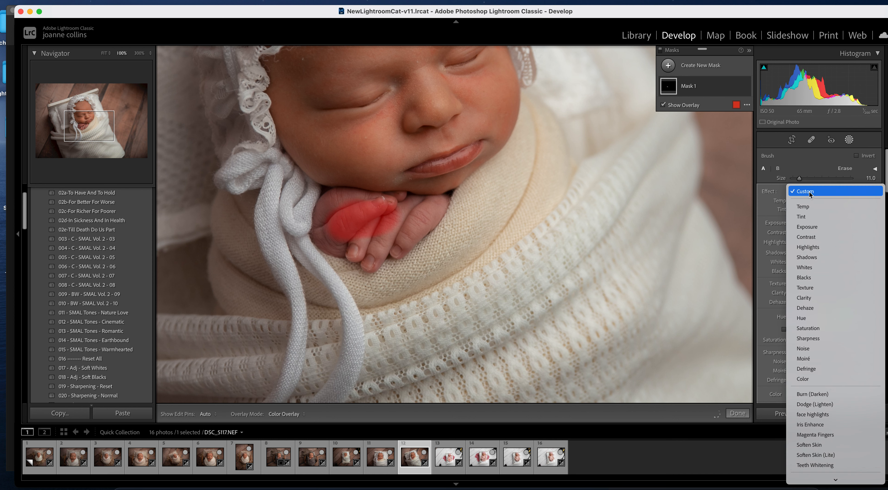
pyautogui.click(815, 434)
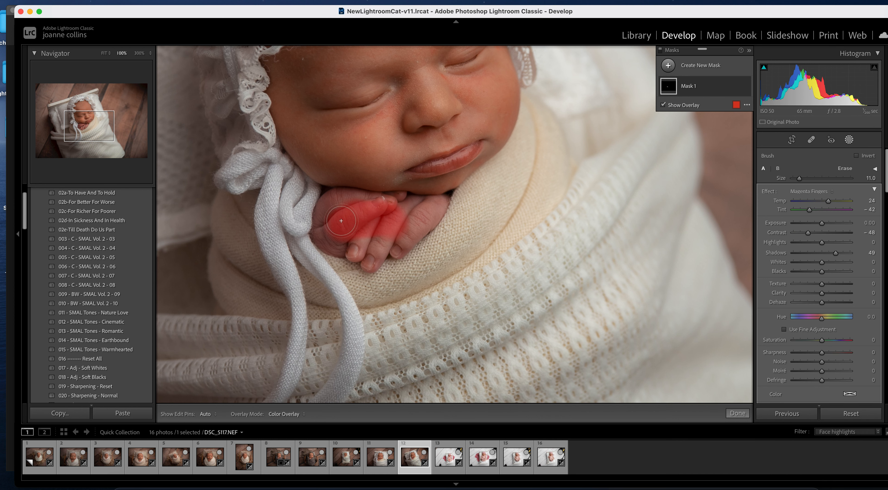
pyautogui.moveTo(332, 223)
pyautogui.mouseDown()
pyautogui.moveTo(340, 203)
pyautogui.moveTo(412, 221)
pyautogui.moveTo(423, 216)
pyautogui.moveTo(396, 215)
pyautogui.mouseUp()
# - Cover the hand and fingertips at brush size 6 and smaller, finish, and move to DSC_5134
pyautogui.press('[')
pyautogui.press('[')
pyautogui.press('[')
pyautogui.press('[')
pyautogui.press('[')
pyautogui.moveTo(323, 231)
pyautogui.mouseDown()
pyautogui.moveTo(336, 251)
pyautogui.moveTo(384, 246)
pyautogui.moveTo(372, 257)
pyautogui.moveTo(374, 226)
pyautogui.moveTo(363, 247)
pyautogui.moveTo(368, 261)
pyautogui.moveTo(393, 235)
pyautogui.moveTo(398, 251)
pyautogui.moveTo(440, 202)
pyautogui.mouseUp()
pyautogui.press('[')
pyautogui.press('[')
pyautogui.press('[')
pyautogui.moveTo(373, 265); pyautogui.dragTo(376, 264)
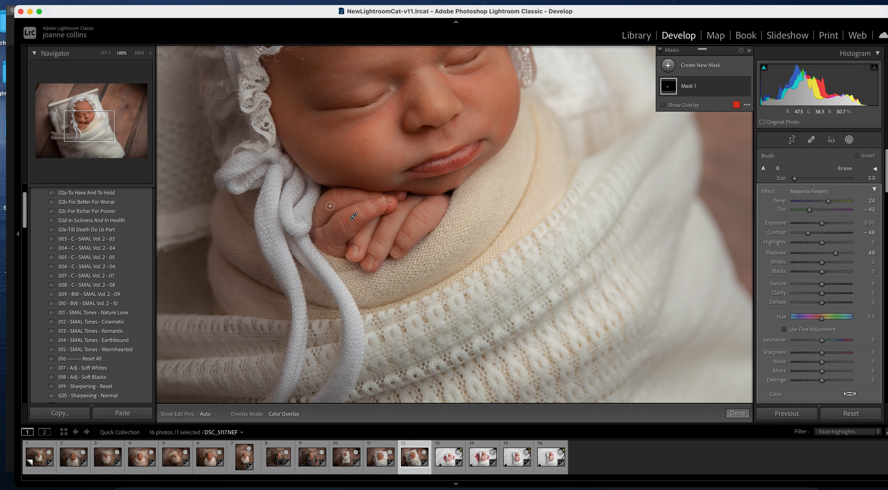
pyautogui.moveTo(316, 237)
pyautogui.mouseDown()
pyautogui.moveTo(411, 240)
pyautogui.moveTo(419, 231)
pyautogui.mouseUp()
pyautogui.moveTo(444, 202)
pyautogui.mouseDown()
pyautogui.moveTo(374, 251)
pyautogui.moveTo(376, 269)
pyautogui.mouseUp()
pyautogui.click(738, 413)
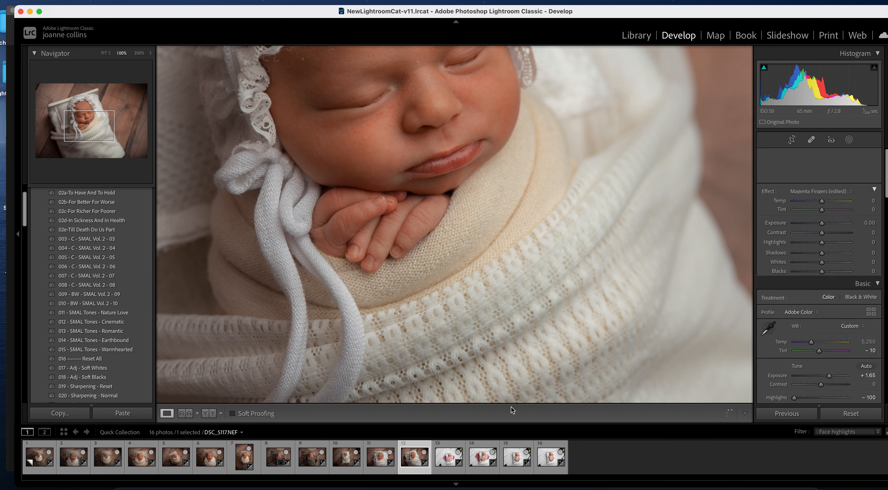
pyautogui.click(446, 460)
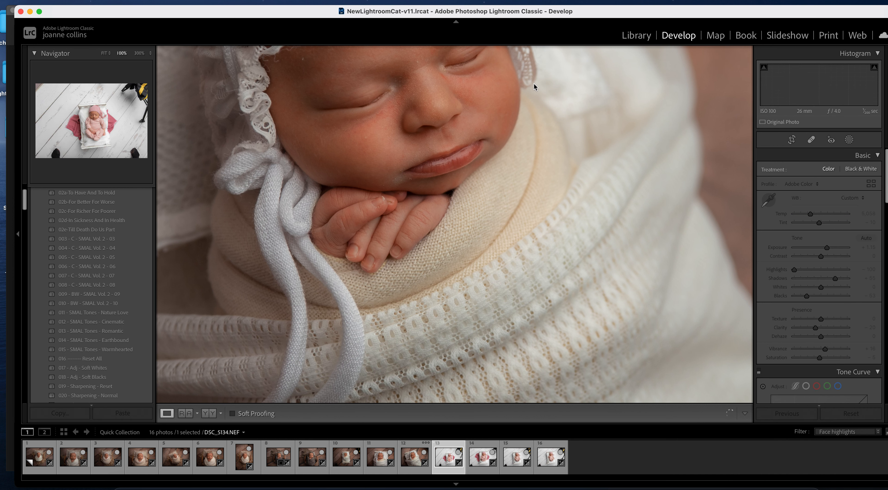
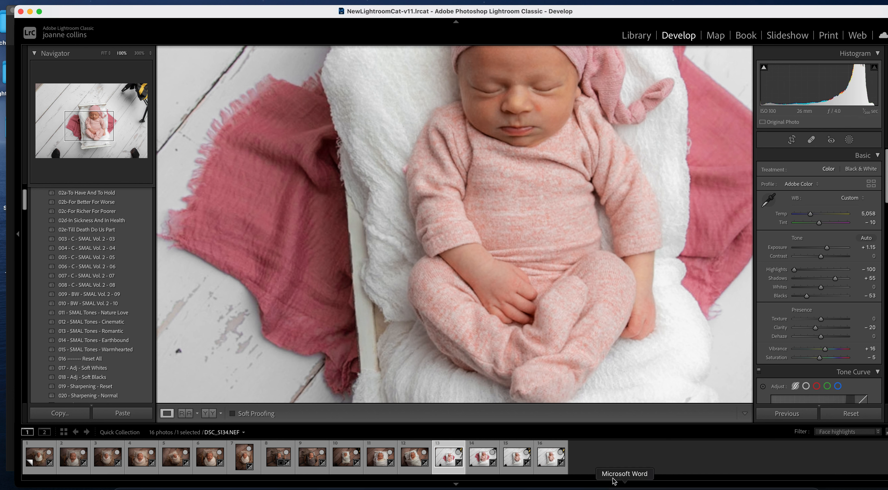
# - Open photo 14, the next white-floor newborn shot, and zoom out from 1:1 to Fit
pyautogui.click(487, 457)
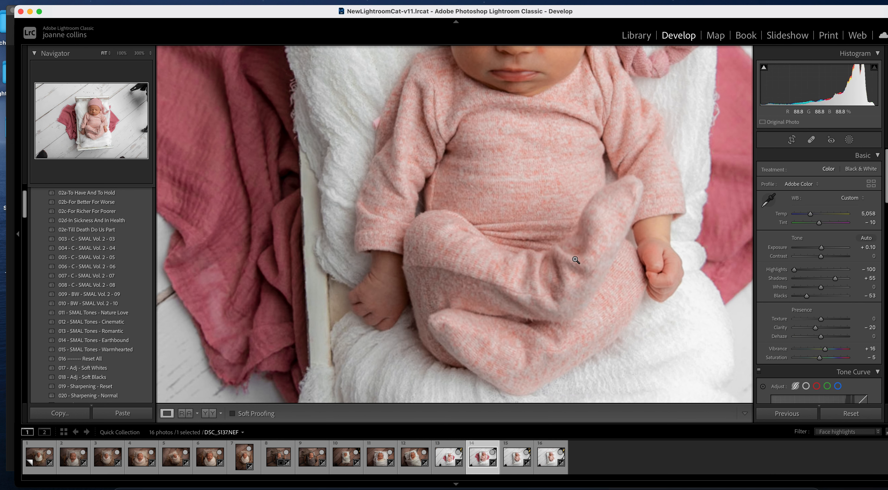
pyautogui.click(579, 367)
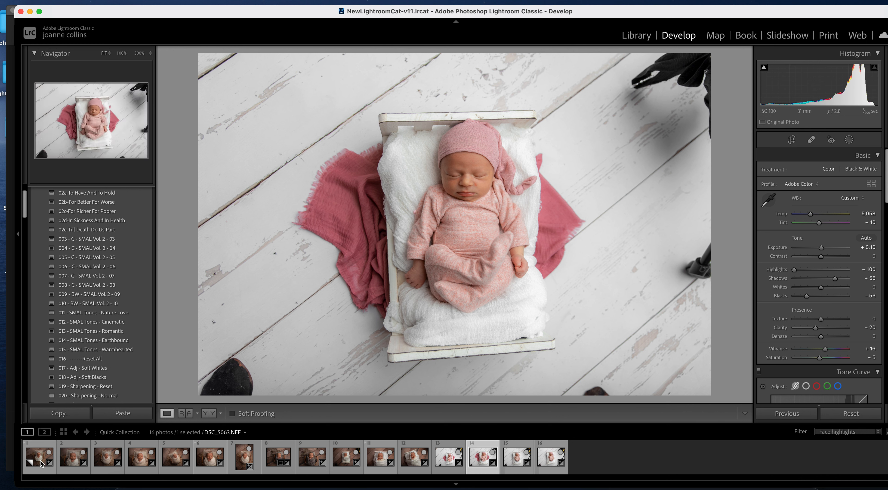
# - Open the bonneted dark-wood newborn photo 1, review its face mask, then advance to DSC_5063
pyautogui.click(74, 456)
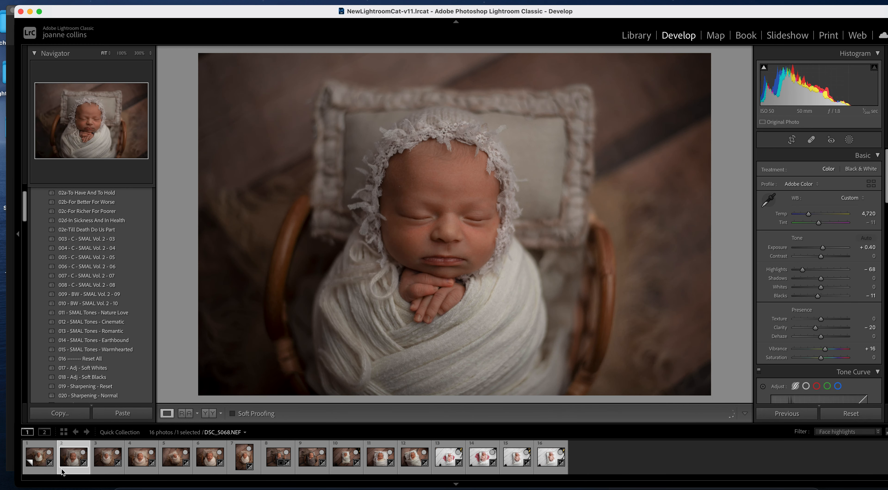
pyautogui.click(48, 452)
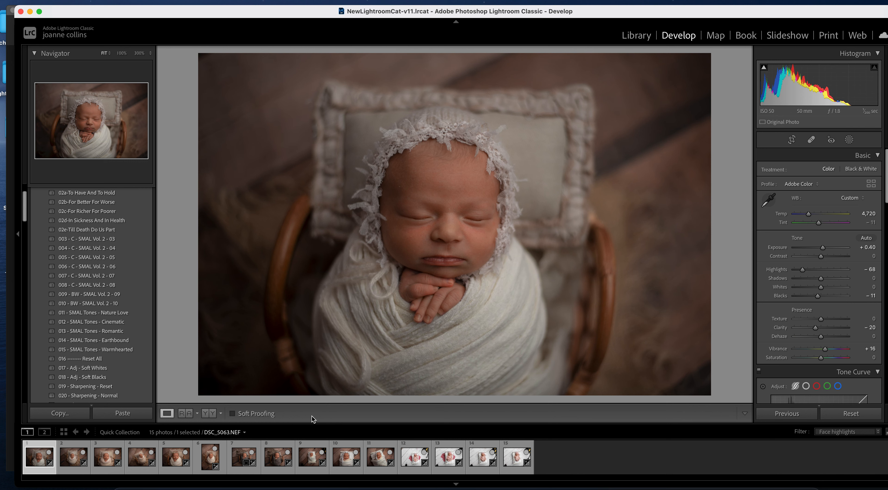
pyautogui.press('cmd+z')
pyautogui.click(41, 462)
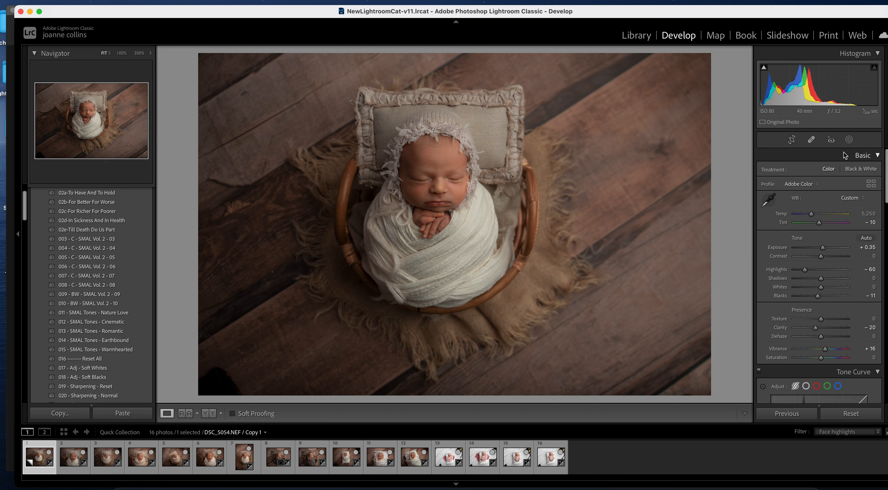
pyautogui.click(849, 139)
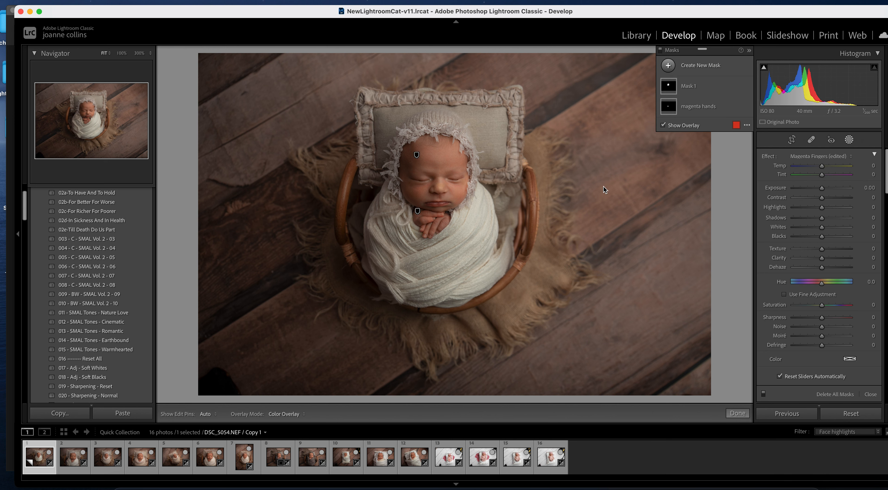
pyautogui.moveTo(417, 157)
pyautogui.press('Right')
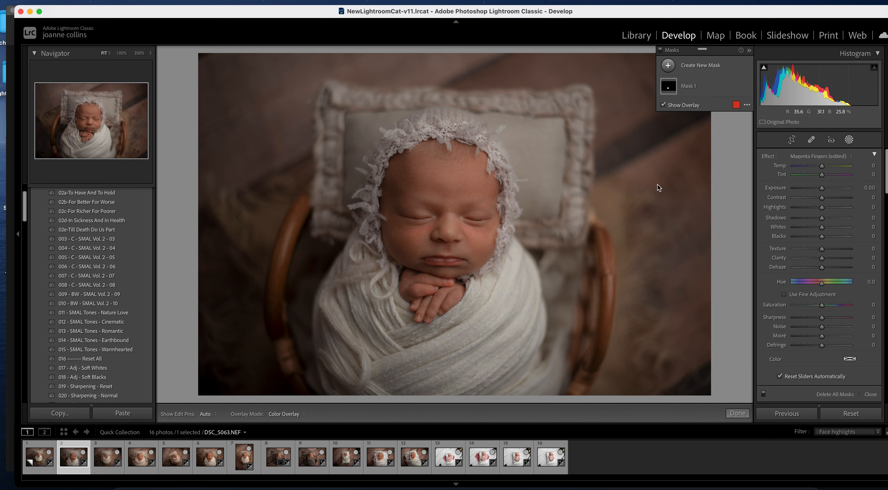
# - Add a brush mask with the face highlights preset and paint it onto the baby's face
pyautogui.click(849, 139)
pyautogui.click(849, 140)
pyautogui.click(668, 65)
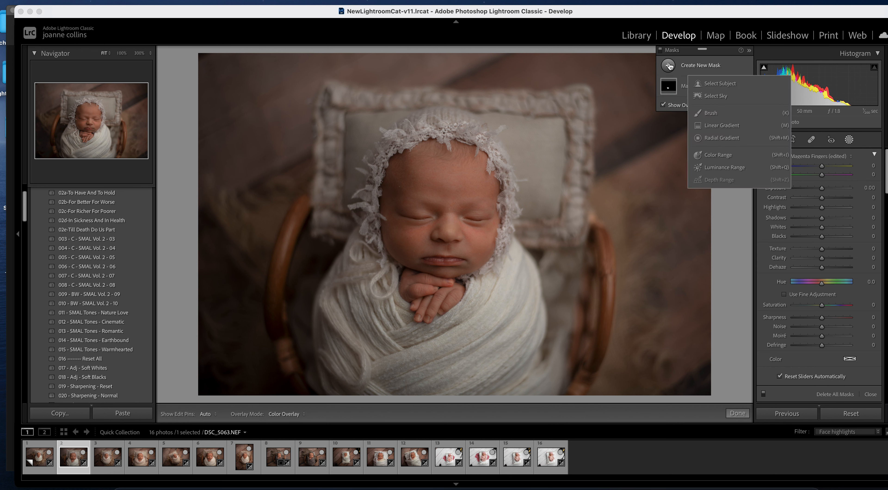
pyautogui.click(723, 111)
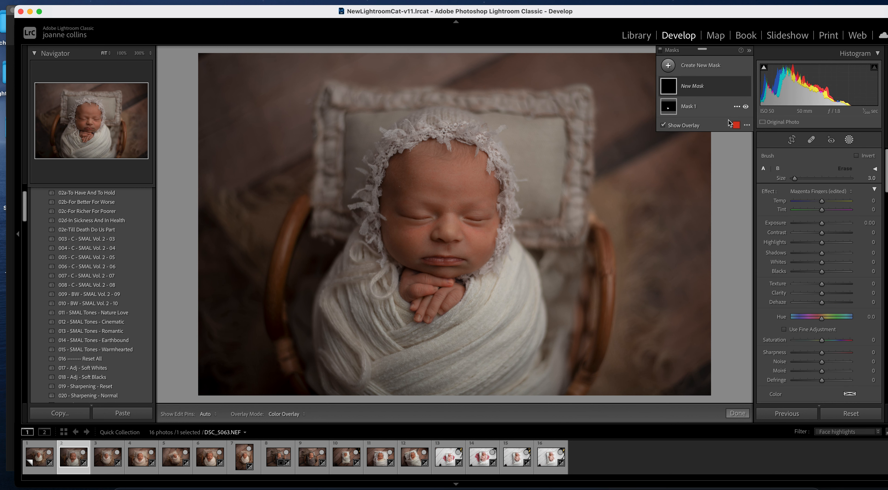
pyautogui.click(820, 190)
pyautogui.click(836, 415)
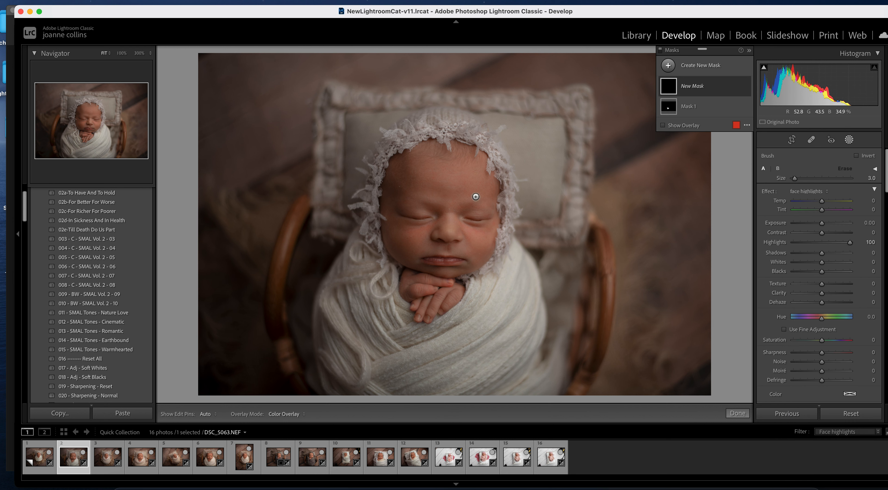
pyautogui.scroll(5, 446, 207)
pyautogui.moveTo(440, 174)
pyautogui.mouseDown()
pyautogui.moveTo(447, 241)
pyautogui.moveTo(461, 195)
pyautogui.moveTo(426, 188)
pyautogui.moveTo(490, 233)
pyautogui.moveTo(430, 259)
pyautogui.moveTo(419, 194)
pyautogui.moveTo(456, 236)
pyautogui.moveTo(437, 188)
pyautogui.mouseUp()
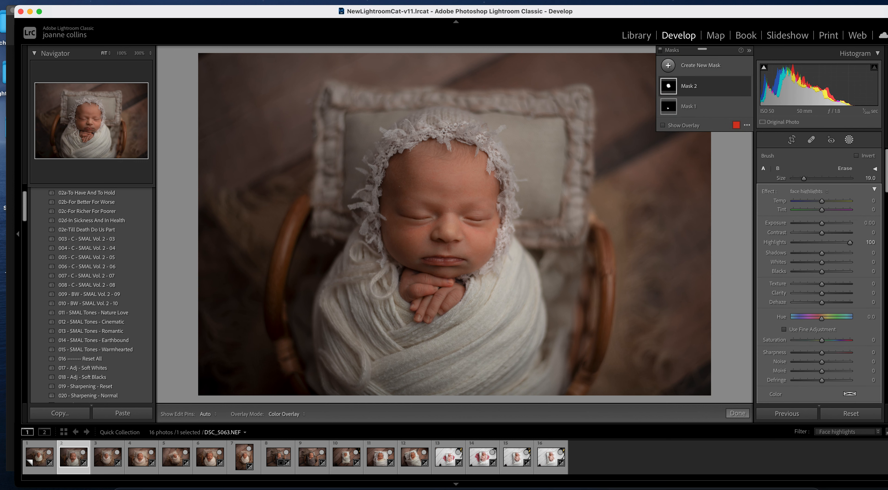
# - Erase the face highlights mask from the bonnet lace beside the face and finish the mask
pyautogui.click(845, 168)
pyautogui.click(664, 125)
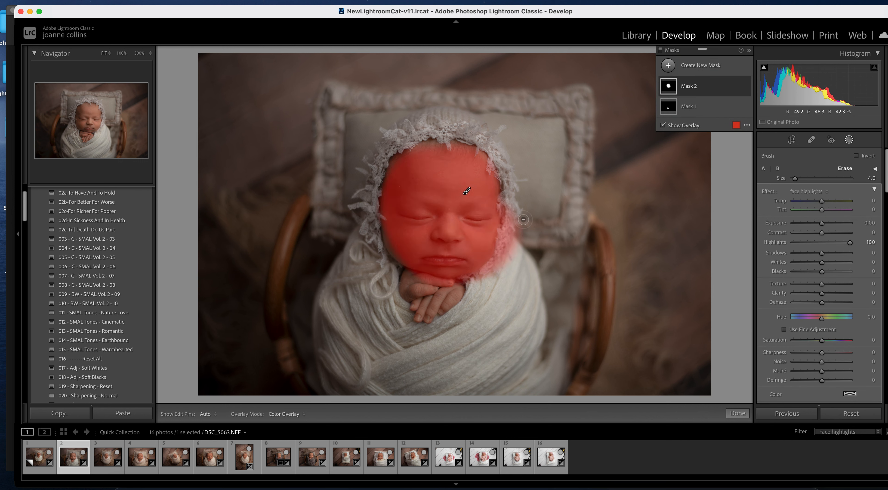
pyautogui.moveTo(513, 237)
pyautogui.mouseDown()
pyautogui.moveTo(480, 280)
pyautogui.moveTo(505, 252)
pyautogui.moveTo(483, 268)
pyautogui.mouseUp()
pyautogui.press('[')
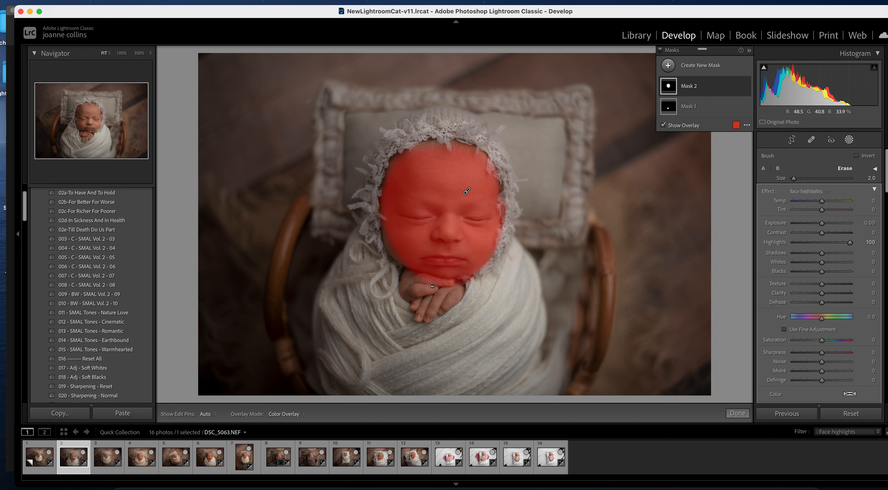
pyautogui.press('h')
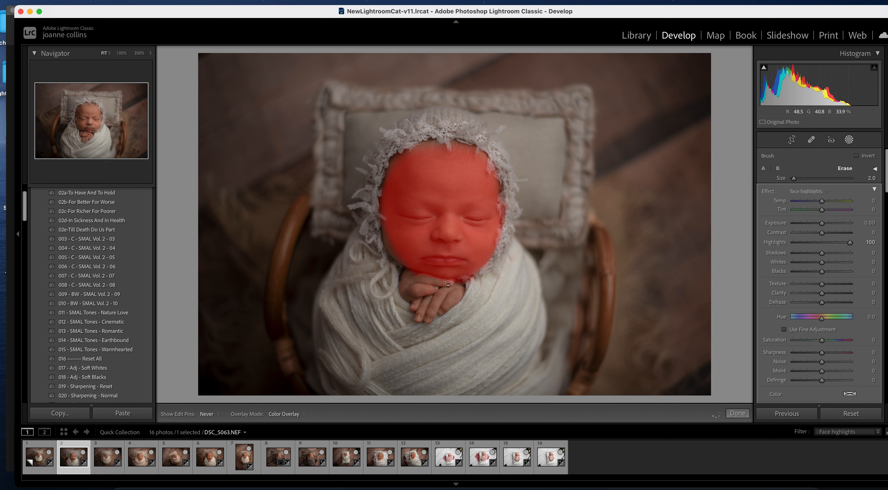
pyautogui.click(738, 412)
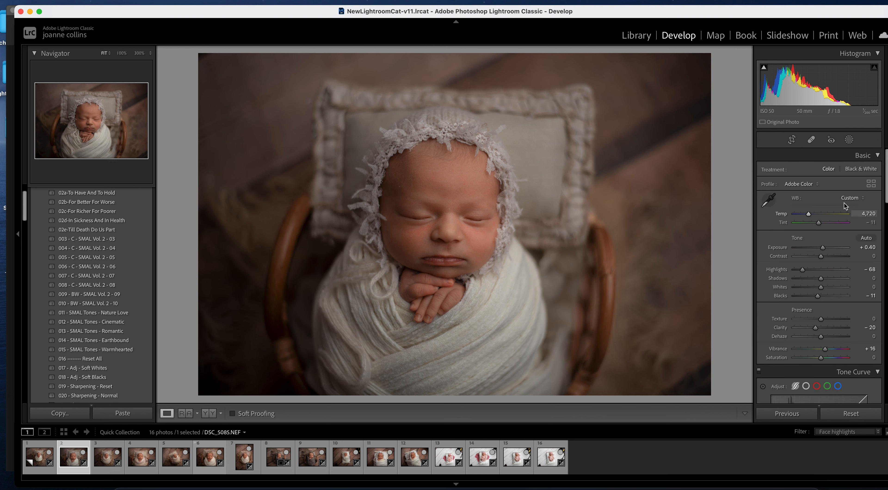
# - Compare the face mask on and off, then move to DSC_5068
pyautogui.click(849, 139)
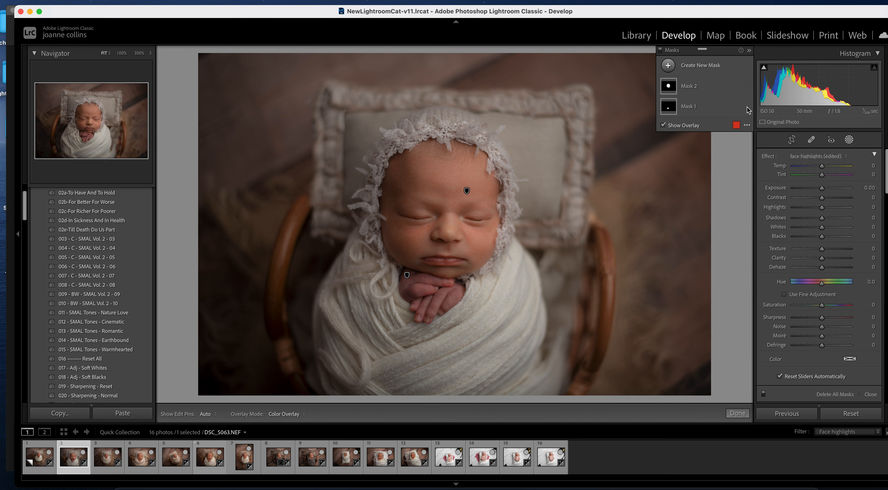
pyautogui.click(746, 87)
pyautogui.click(746, 88)
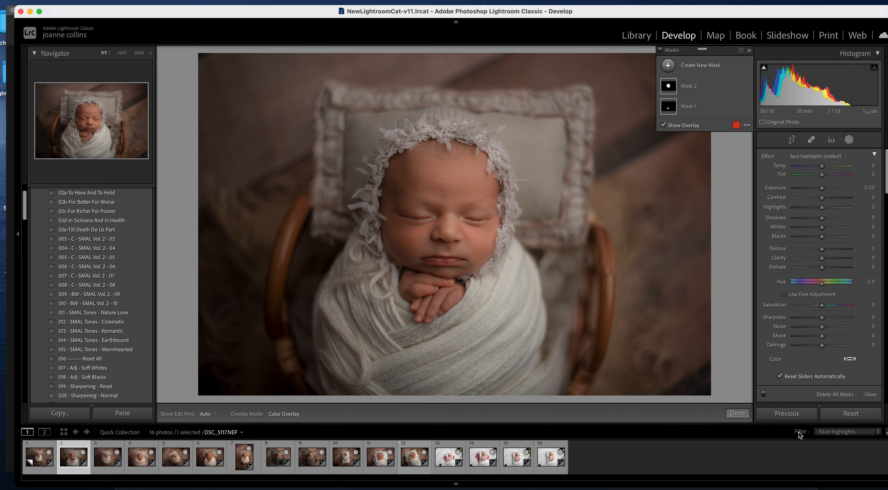
pyautogui.click(737, 412)
pyautogui.press('Right')
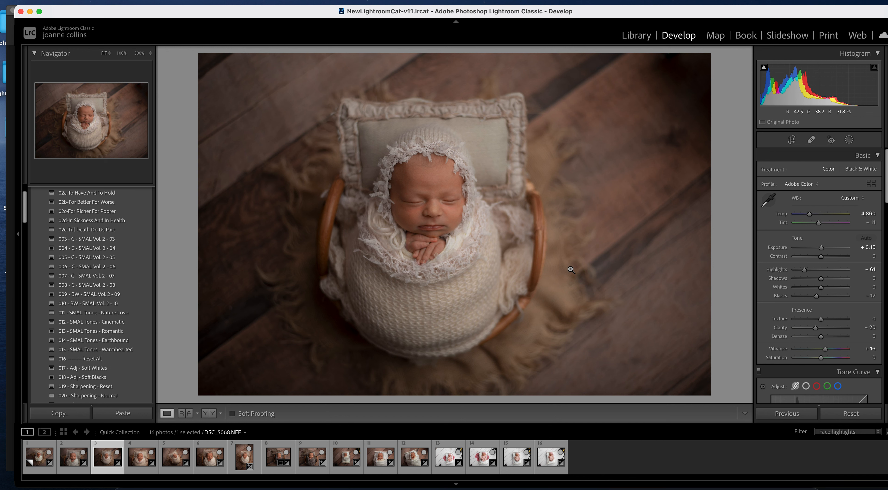
# - Paint a new brush mask over the baby's face with a smaller brush and compare it
pyautogui.click(850, 139)
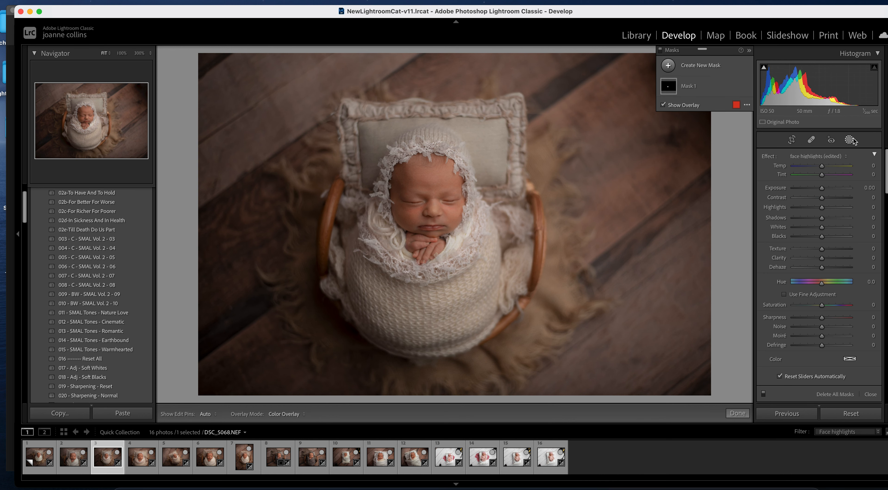
pyautogui.click(668, 66)
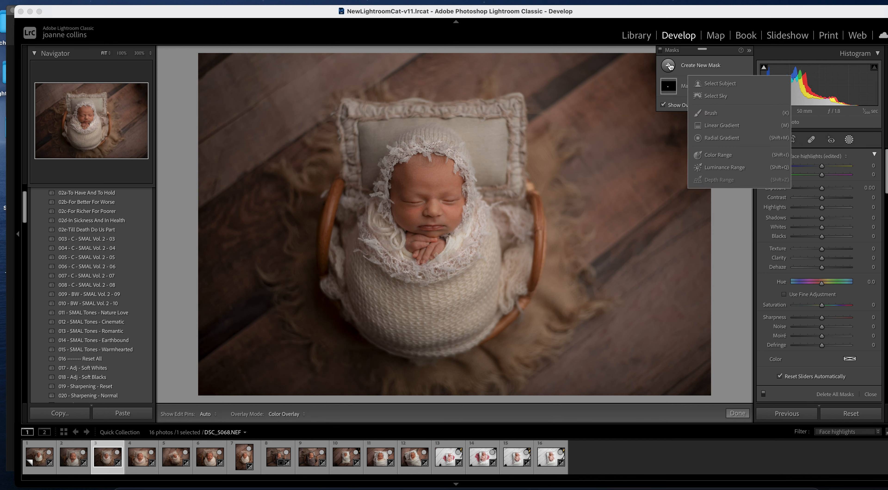
pyautogui.click(716, 114)
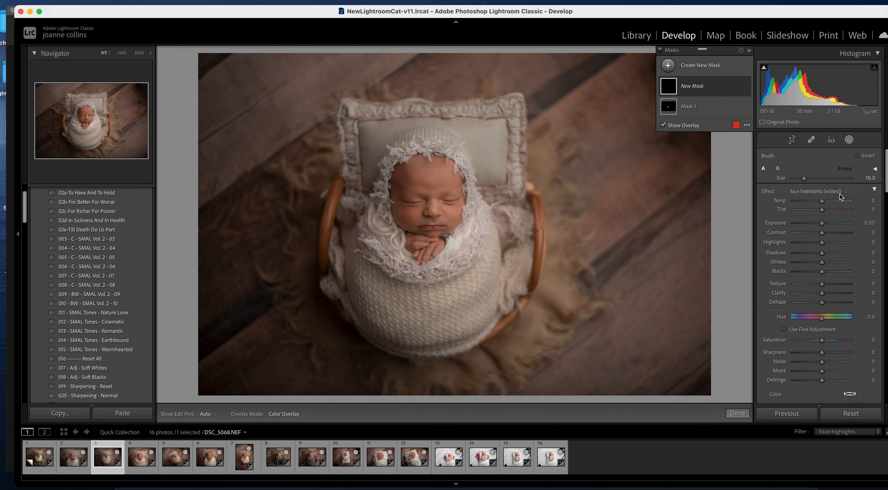
pyautogui.press('[')
pyautogui.press('[')
pyautogui.press('[')
pyautogui.press('[')
pyautogui.press('[')
pyautogui.press('[')
pyautogui.moveTo(437, 185)
pyautogui.mouseDown()
pyautogui.moveTo(408, 178)
pyautogui.moveTo(424, 175)
pyautogui.moveTo(407, 214)
pyautogui.moveTo(436, 217)
pyautogui.moveTo(455, 206)
pyautogui.moveTo(455, 184)
pyautogui.moveTo(435, 169)
pyautogui.mouseUp()
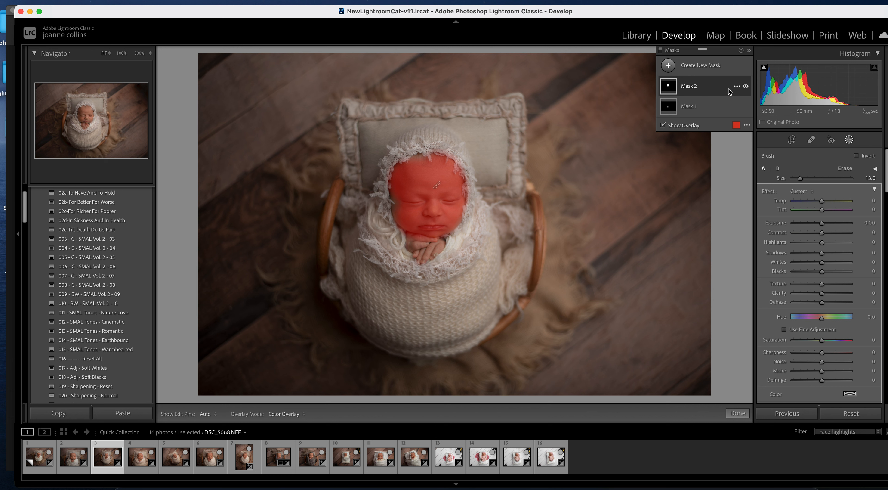
pyautogui.click(662, 126)
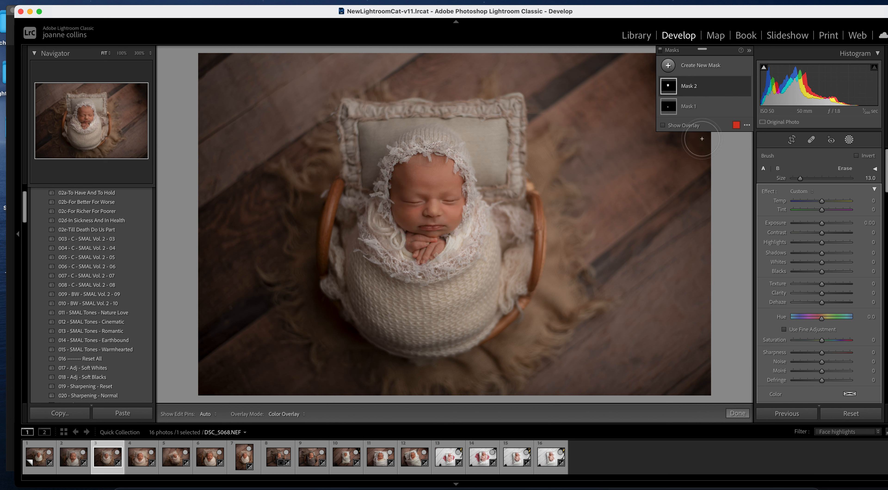
pyautogui.click(744, 87)
pyautogui.click(744, 87)
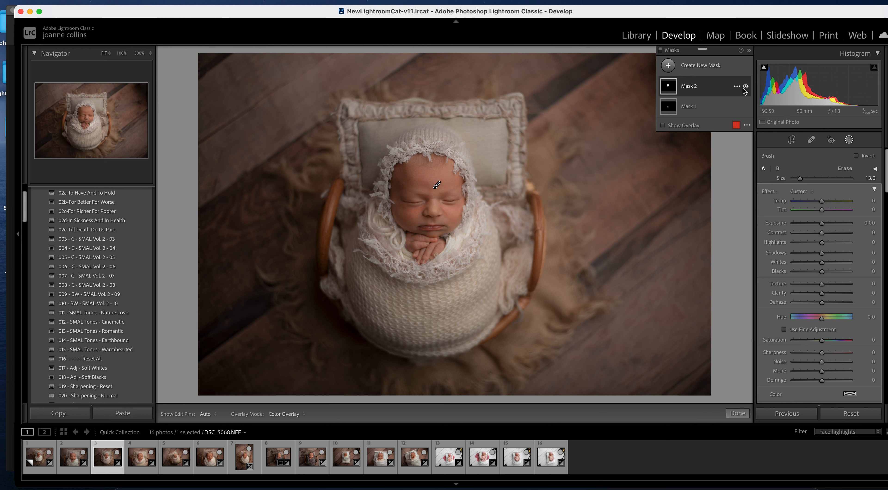
# - Apply the face highlights preset to the mask, finish, and move to DSC_5071
pyautogui.click(801, 191)
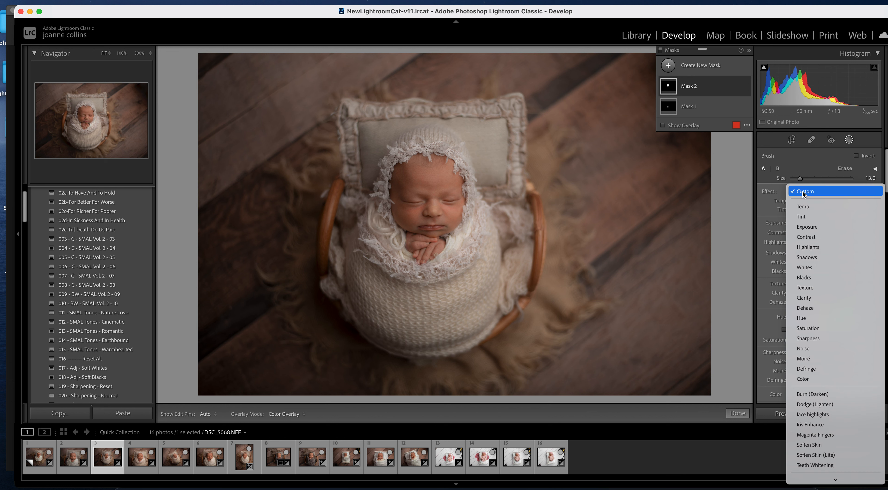
pyautogui.click(843, 415)
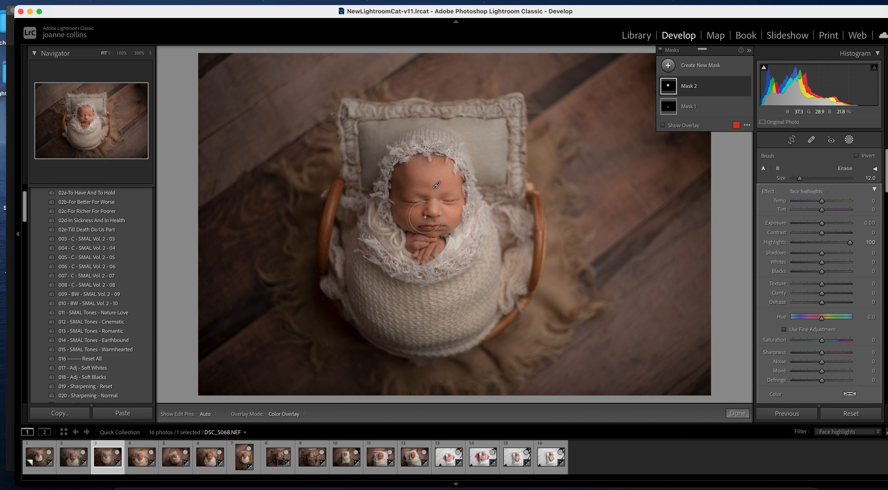
pyautogui.click(738, 413)
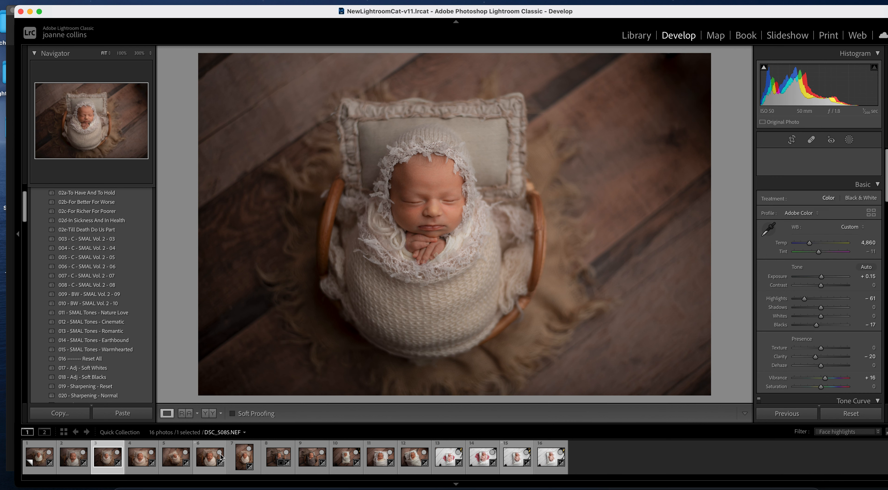
pyautogui.press('Right')
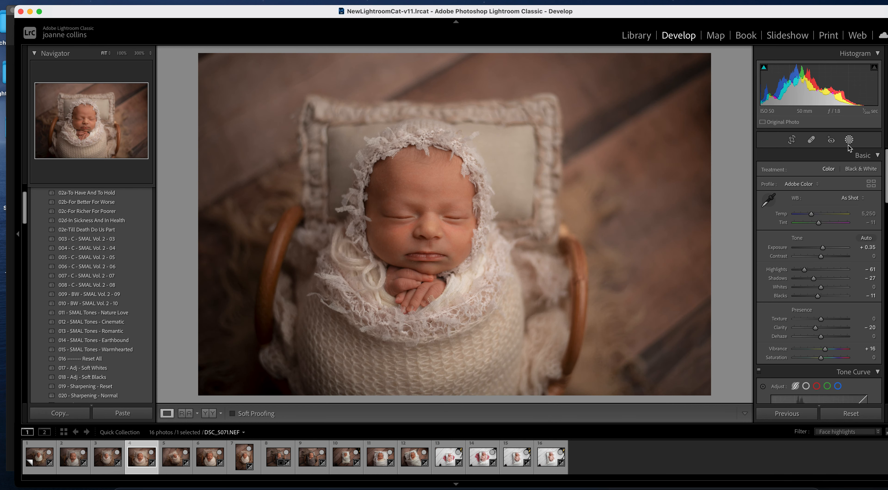
# - Start a face highlights brush mask across the baby's forehead
pyautogui.click(849, 144)
pyautogui.click(668, 66)
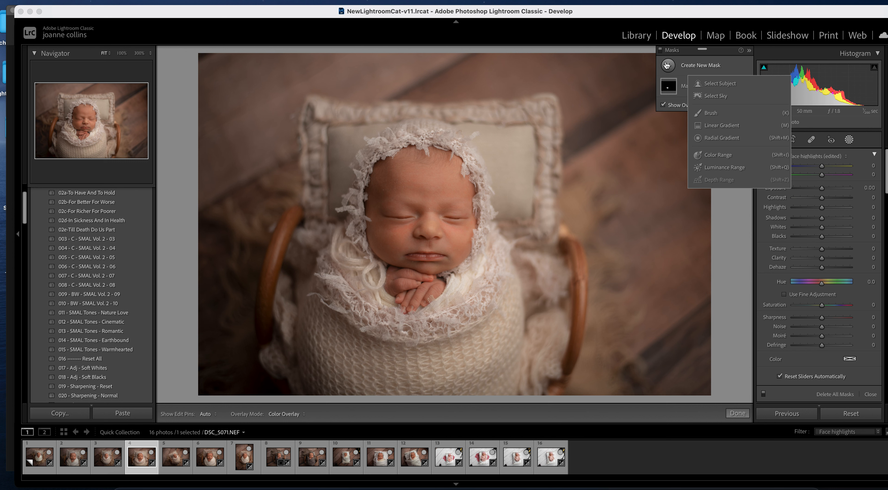
pyautogui.click(711, 115)
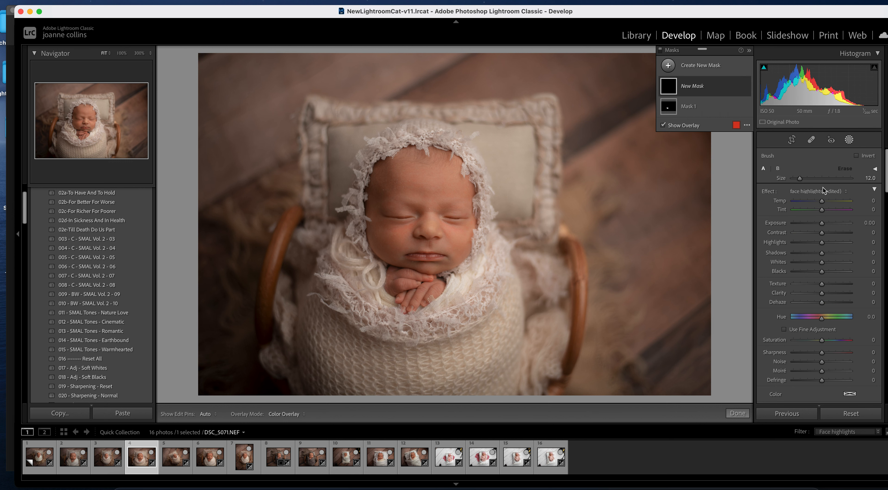
pyautogui.moveTo(436, 205); pyautogui.dragTo(427, 207)
pyautogui.click(812, 191)
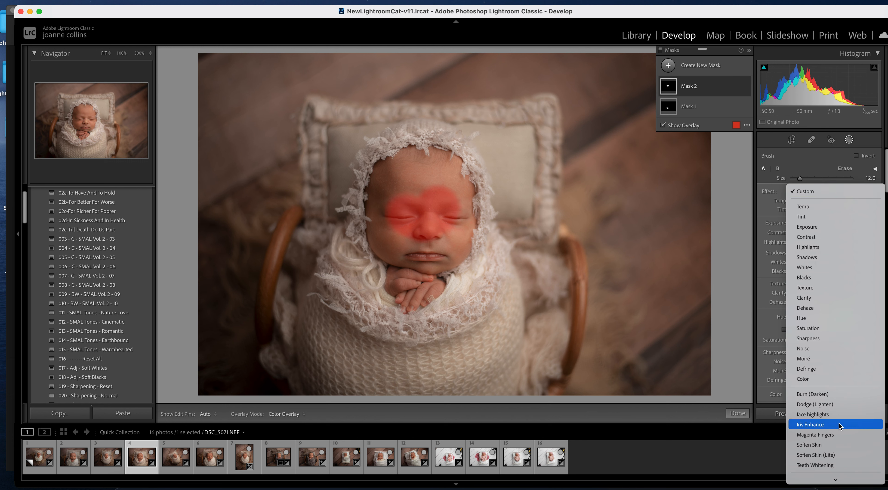
pyautogui.click(841, 414)
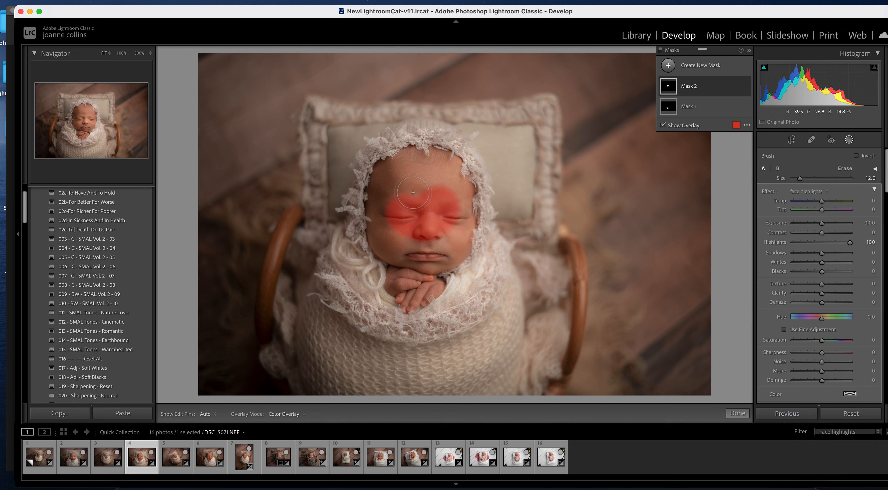
# - Extend the face highlights over forehead, cheeks and nose, then lower Exposure to +0.30
pyautogui.press('o')
pyautogui.press('h')
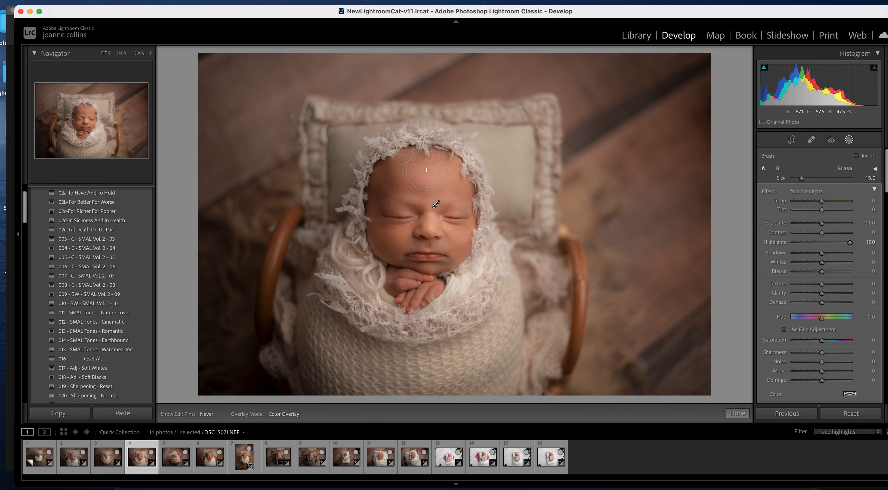
pyautogui.moveTo(410, 180)
pyautogui.mouseDown()
pyautogui.moveTo(400, 208)
pyautogui.moveTo(391, 205)
pyautogui.moveTo(429, 250)
pyautogui.moveTo(447, 227)
pyautogui.moveTo(413, 239)
pyautogui.mouseUp()
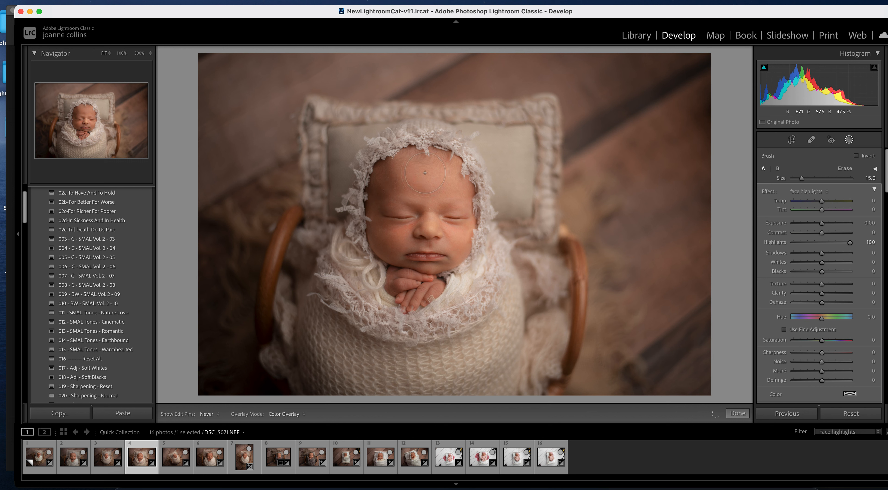
pyautogui.press('h')
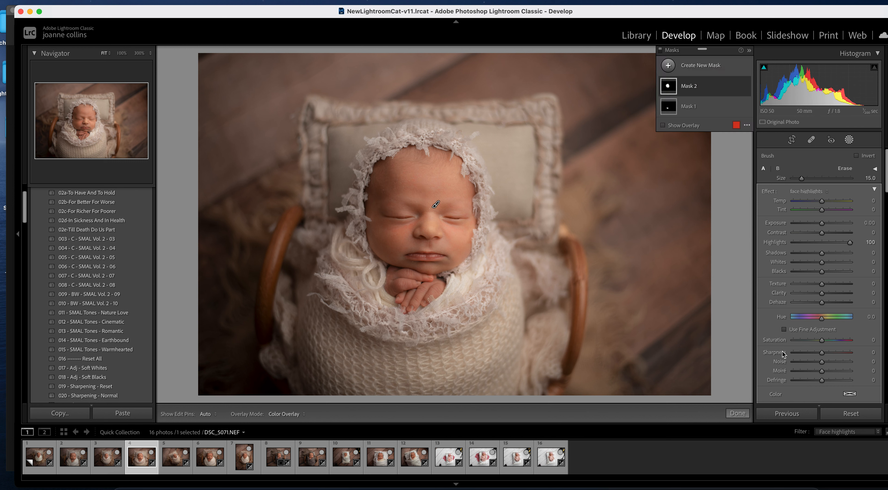
pyautogui.click(737, 412)
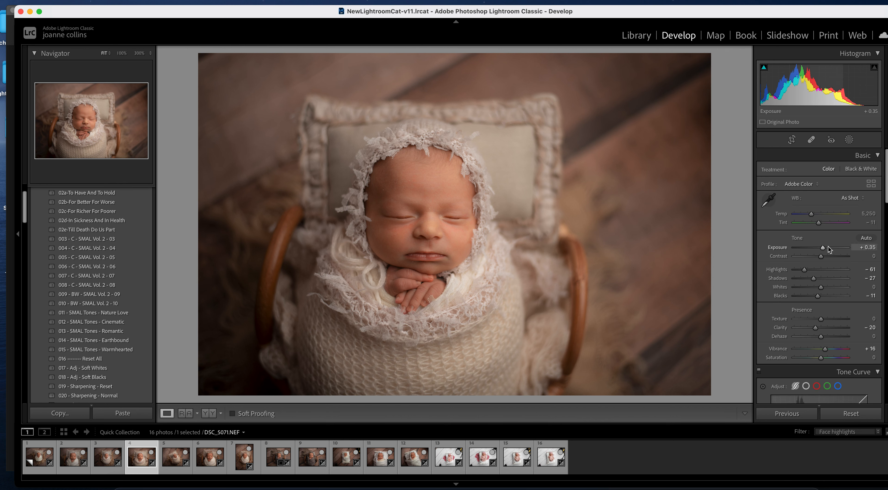
pyautogui.moveTo(824, 248); pyautogui.dragTo(824, 247)
# - Open photo 5 and add a face highlights brush mask on the baby's face
pyautogui.click(181, 458)
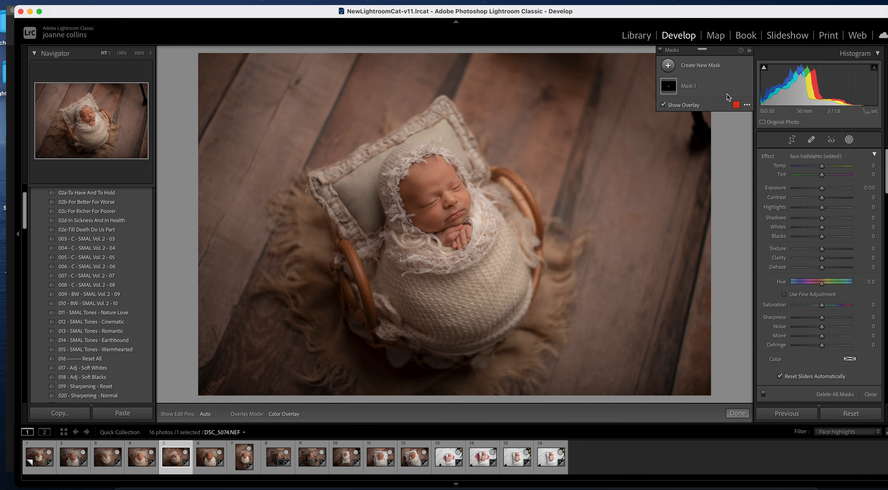
pyautogui.click(668, 66)
pyautogui.click(710, 114)
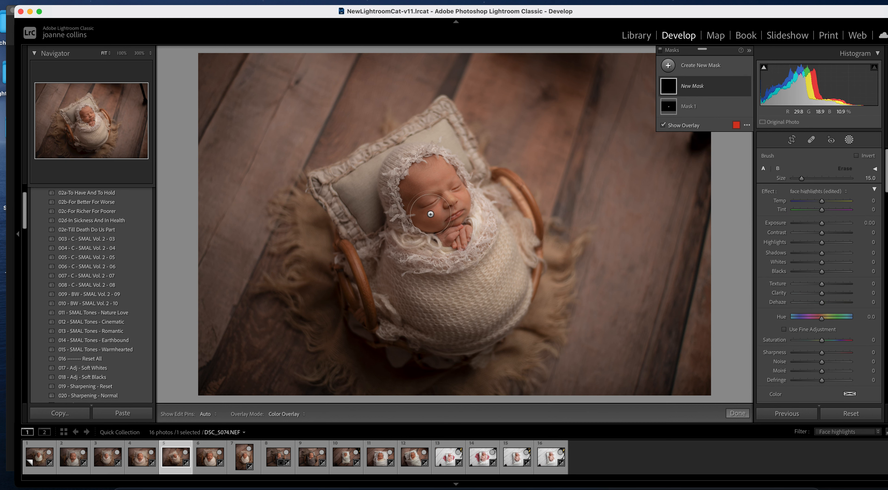
pyautogui.click(440, 199)
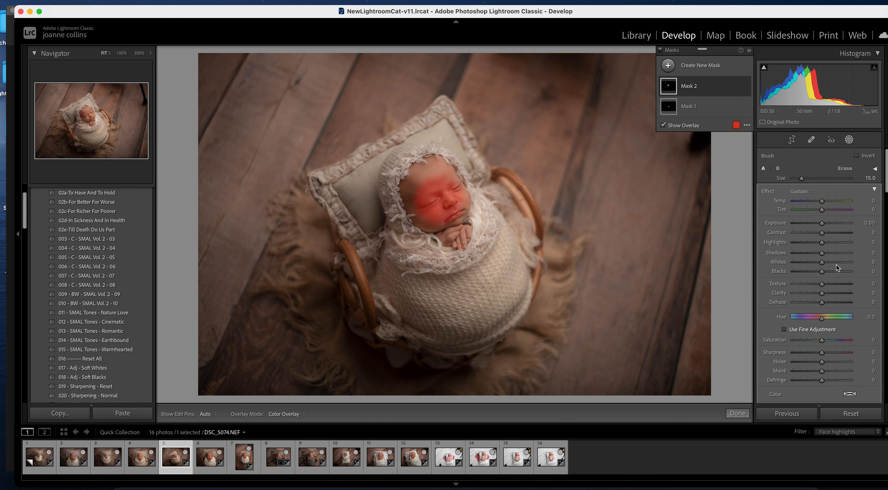
pyautogui.click(809, 192)
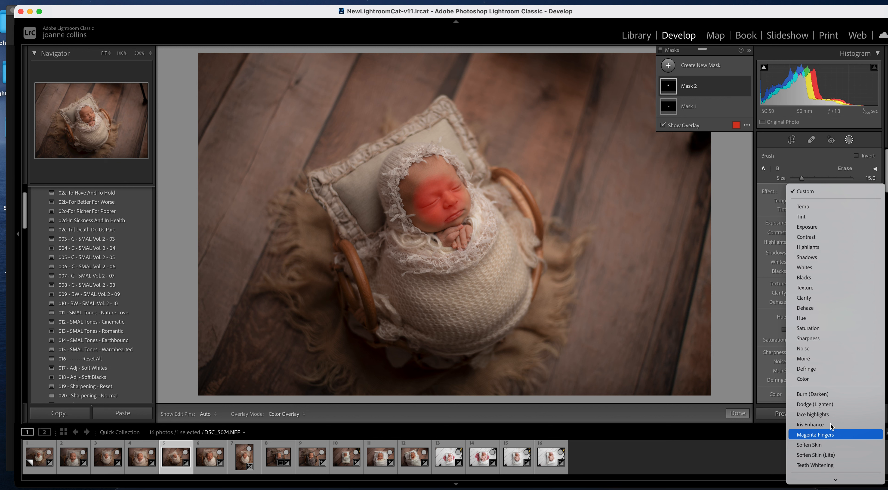
pyautogui.click(813, 414)
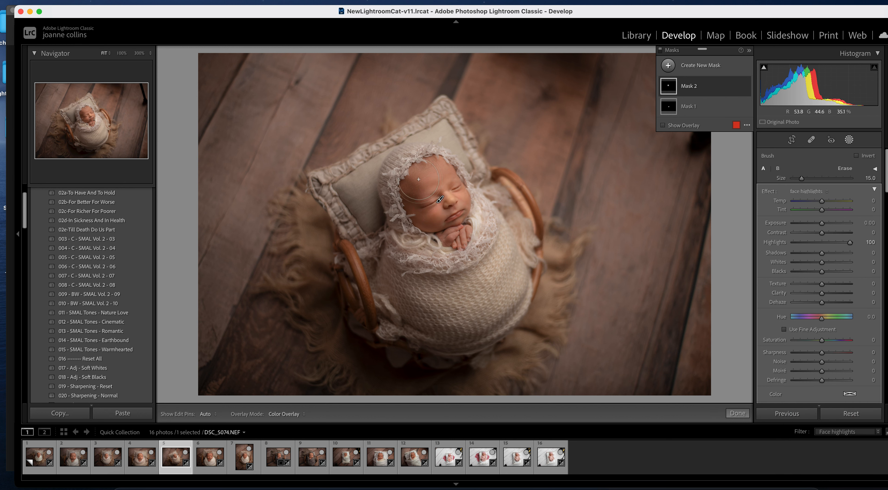
# - Paint the face highlights from nose to left cheek and ease the mask's Highlights to 82
pyautogui.press('[')
pyautogui.press('h')
pyautogui.moveTo(450, 195)
pyautogui.mouseDown()
pyautogui.moveTo(435, 204)
pyautogui.moveTo(416, 195)
pyautogui.moveTo(413, 206)
pyautogui.moveTo(435, 222)
pyautogui.moveTo(413, 197)
pyautogui.moveTo(415, 182)
pyautogui.mouseUp()
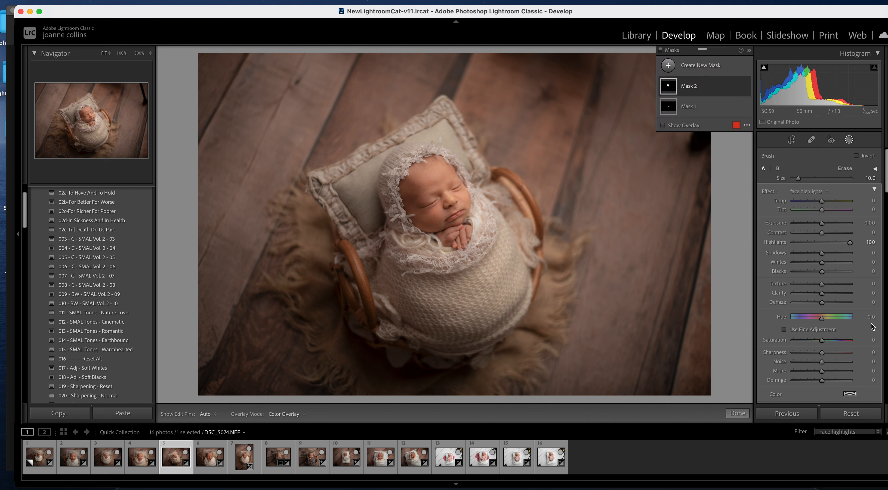
pyautogui.click(836, 243)
# - Set the photo's Exposure to +0.30 and open photo 6, DSC_5085
pyautogui.click(737, 413)
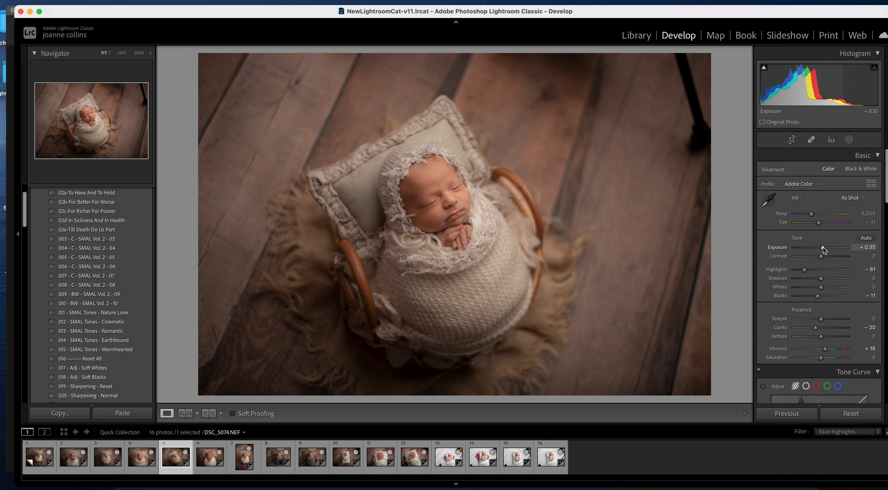
pyautogui.moveTo(823, 247); pyautogui.dragTo(823, 248)
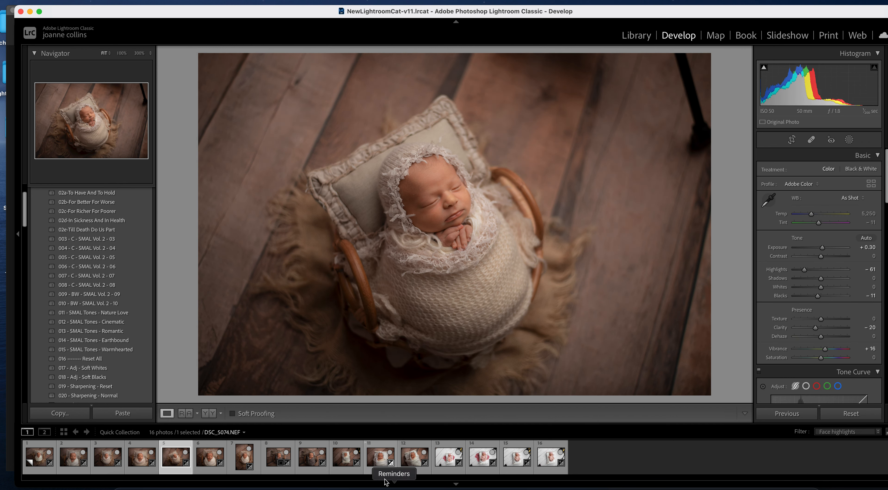
pyautogui.click(211, 457)
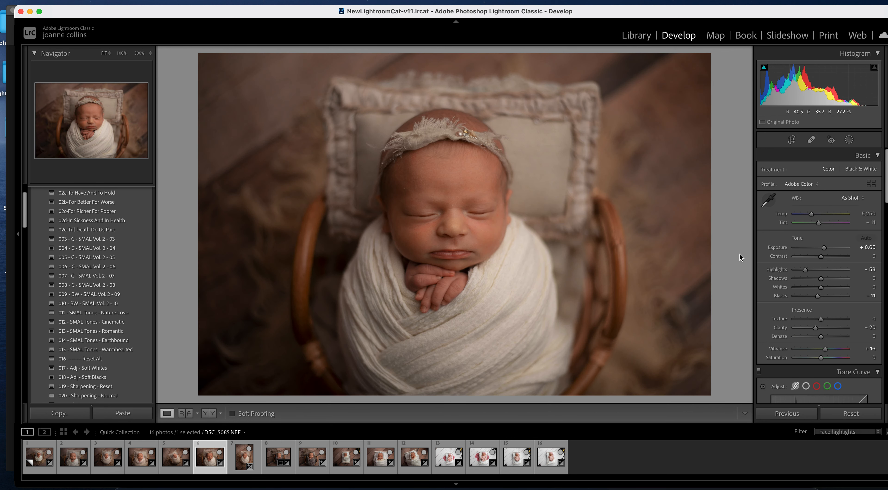
# - Create a new brush mask using the face highlights preset
pyautogui.click(850, 141)
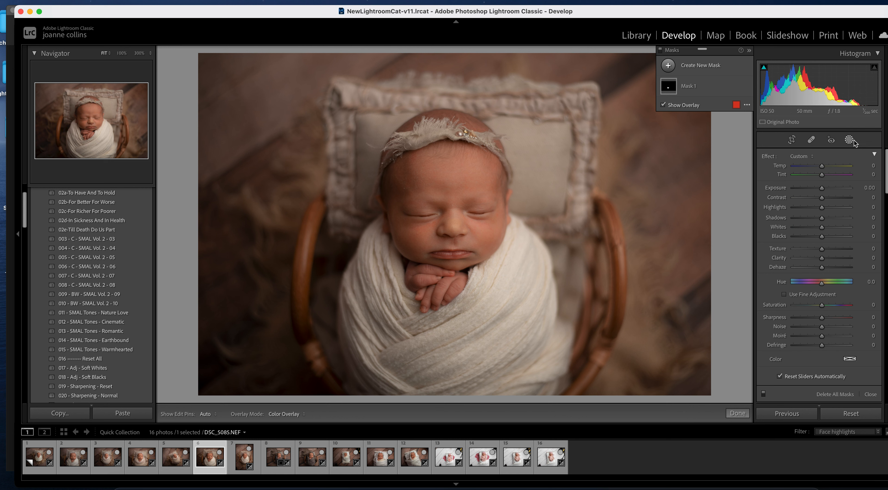
pyautogui.click(668, 66)
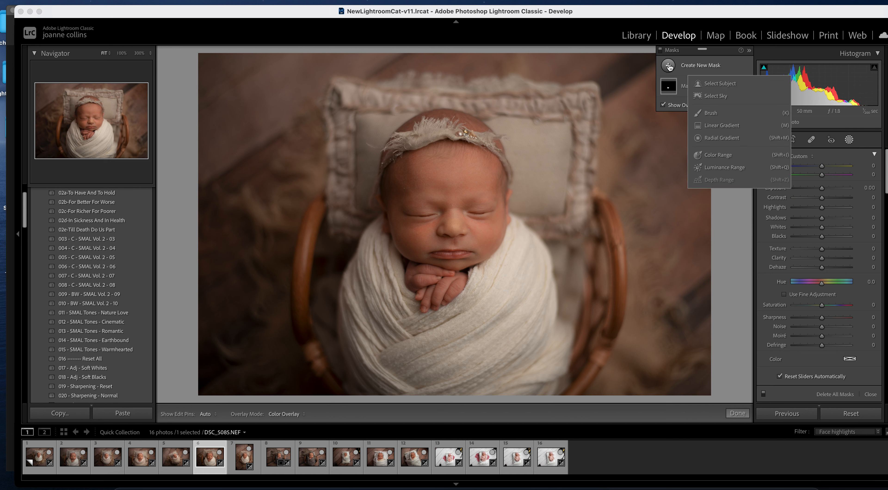
pyautogui.click(710, 113)
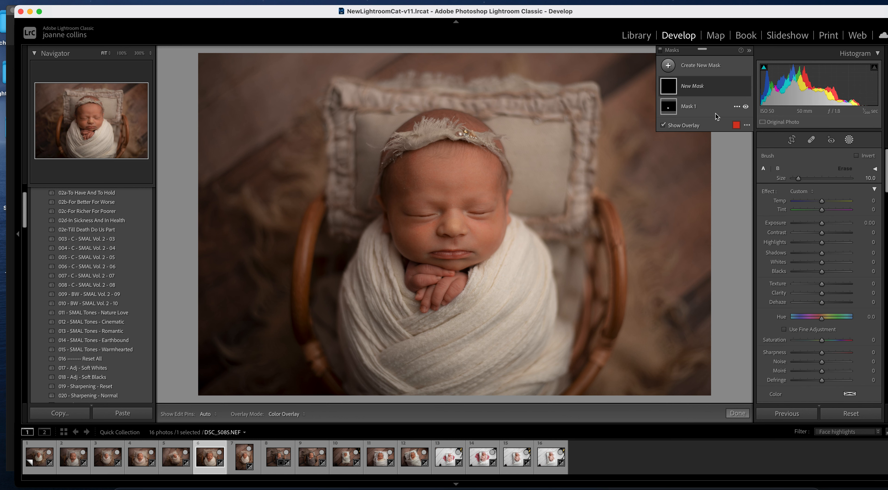
pyautogui.click(808, 192)
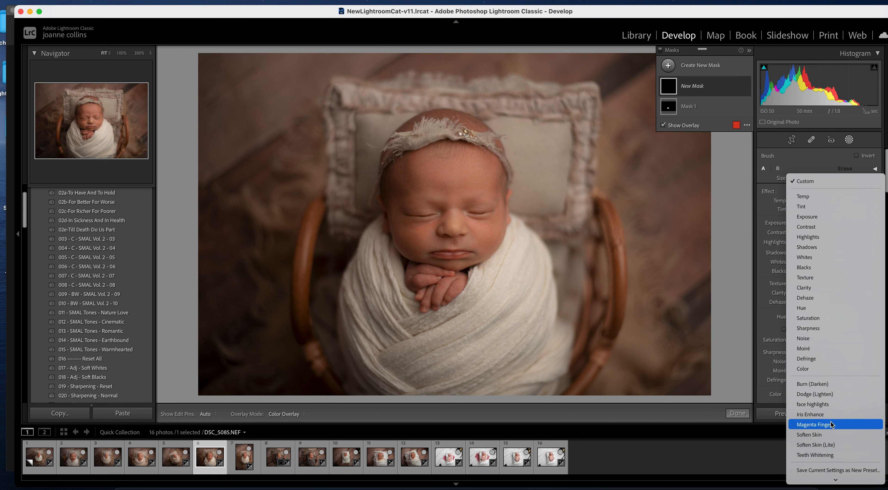
pyautogui.click(832, 404)
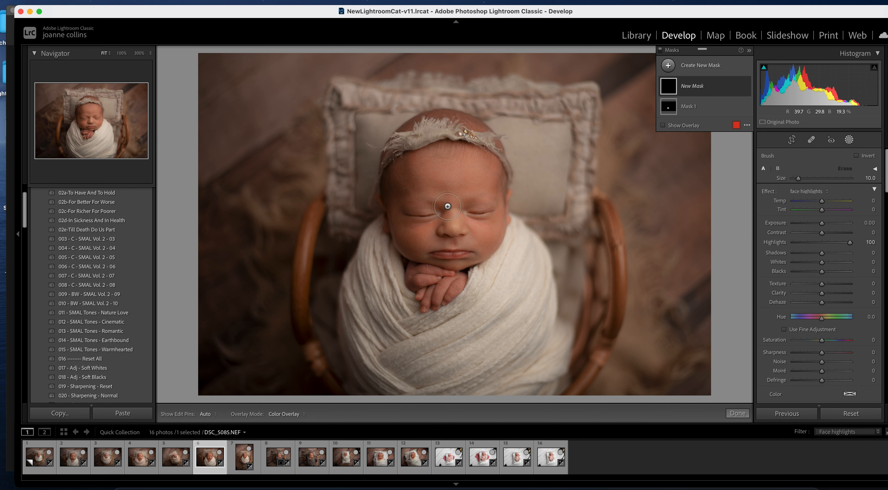
# - Paint face highlights across the forehead, nose and left cheek with a larger brush
pyautogui.press(']')
pyautogui.press(']')
pyautogui.press(']')
pyautogui.press(']')
pyautogui.press(']')
pyautogui.press('h')
pyautogui.moveTo(448, 203)
pyautogui.mouseDown()
pyautogui.moveTo(429, 237)
pyautogui.moveTo(453, 189)
pyautogui.moveTo(447, 171)
pyautogui.moveTo(442, 197)
pyautogui.moveTo(466, 208)
pyautogui.moveTo(478, 186)
pyautogui.moveTo(468, 158)
pyautogui.moveTo(438, 166)
pyautogui.moveTo(463, 181)
pyautogui.mouseUp()
pyautogui.moveTo(450, 224)
pyautogui.mouseDown()
pyautogui.moveTo(419, 197)
pyautogui.moveTo(416, 229)
pyautogui.moveTo(439, 221)
pyautogui.mouseUp()
pyautogui.press('[')
pyautogui.scroll(-4, 485, 214)
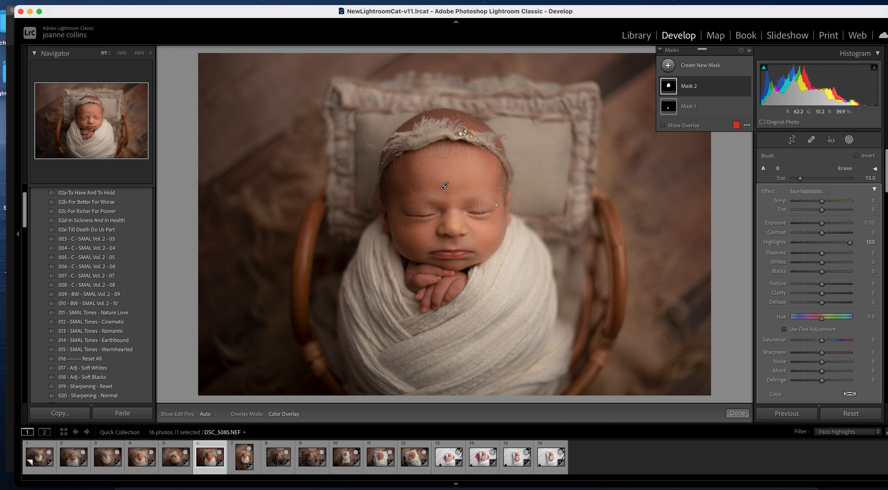
# - Check the red overlay and extend the mask over the headband
pyautogui.click(663, 126)
pyautogui.scroll(-6, 455, 265)
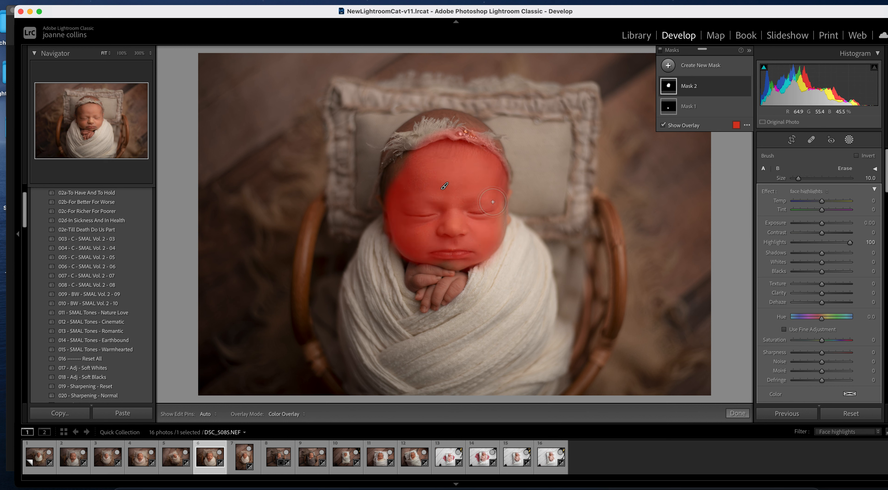
pyautogui.scroll(-3, 456, 266)
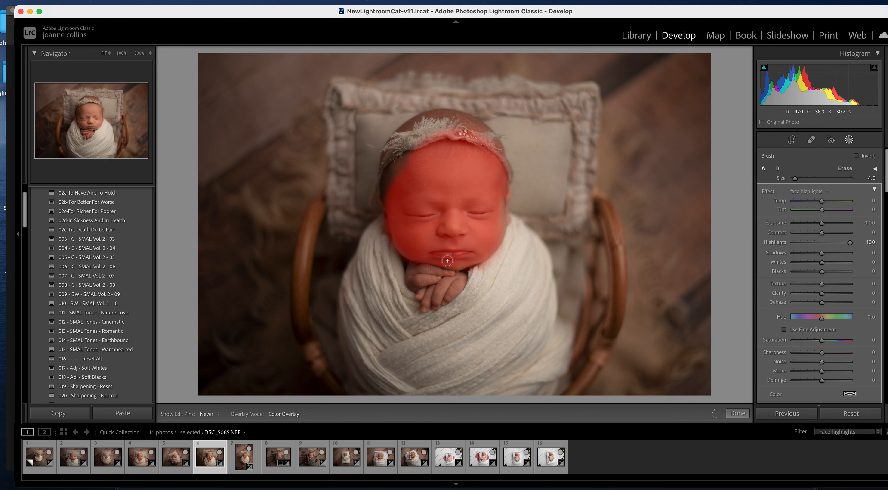
pyautogui.scroll(2, 441, 161)
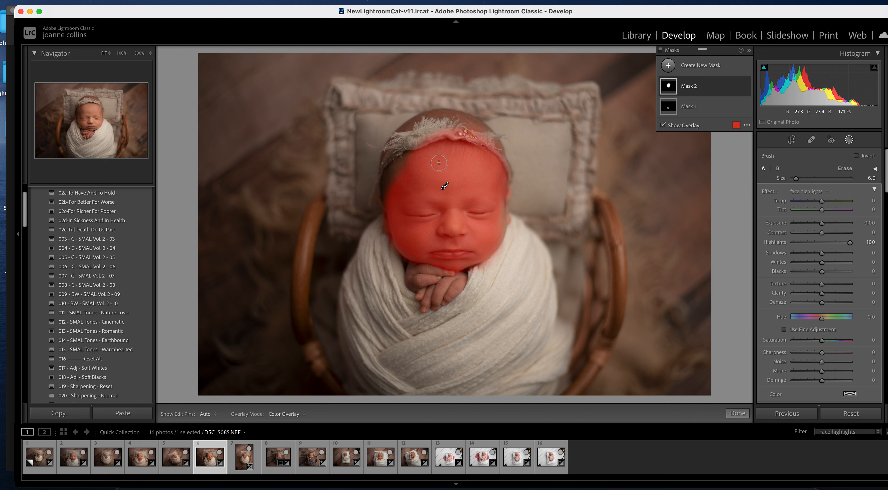
pyautogui.moveTo(412, 140)
pyautogui.mouseDown()
pyautogui.moveTo(488, 153)
pyautogui.moveTo(482, 138)
pyautogui.mouseUp()
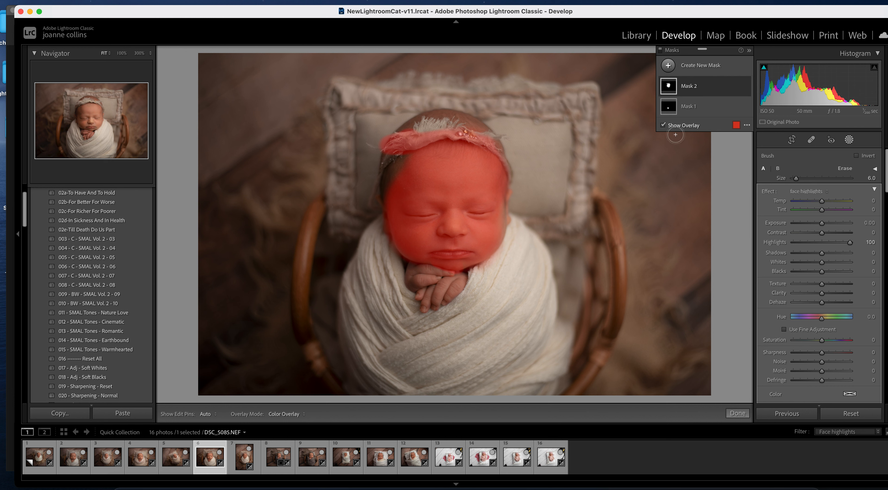
pyautogui.click(663, 125)
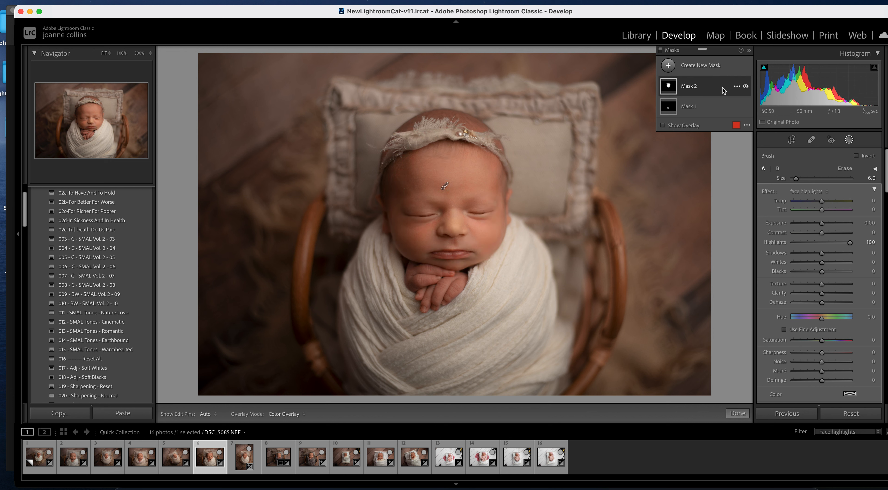
# - Compare Mask 2 on and off, finish, and open photo 7, the portrait shot
pyautogui.click(745, 87)
pyautogui.click(745, 87)
pyautogui.click(738, 413)
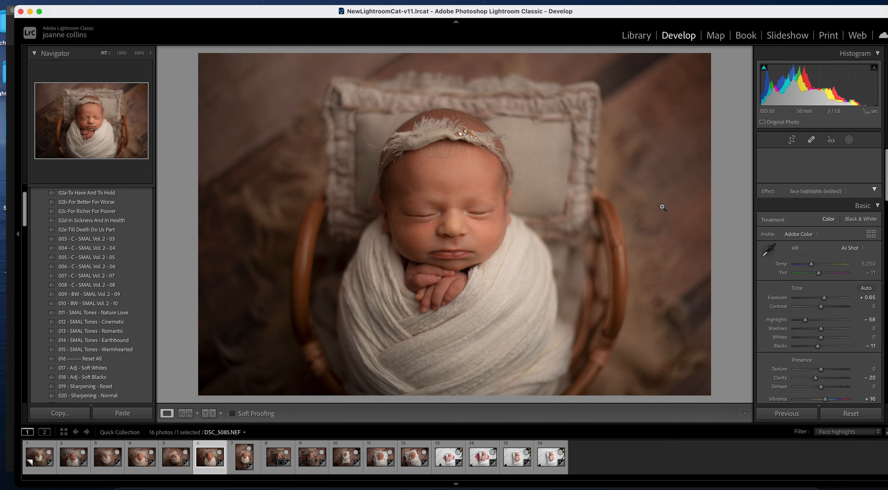
pyautogui.click(257, 469)
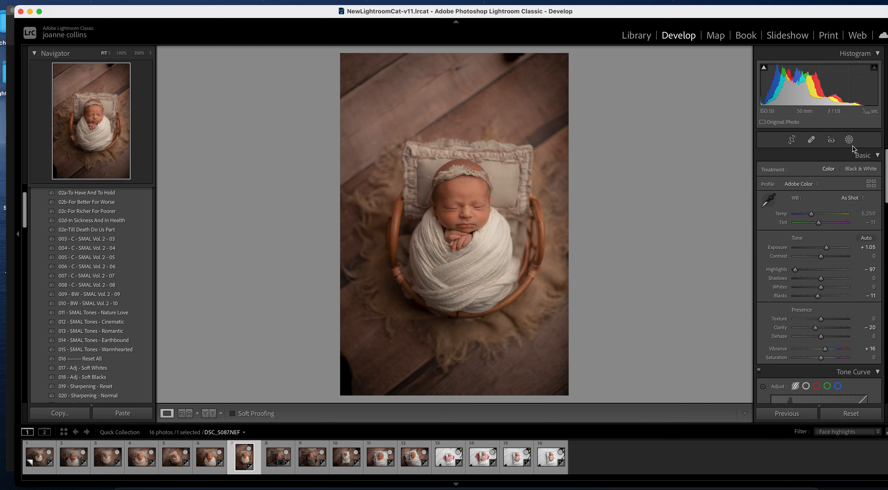
# - Paint a new brush mask over the baby's face, mouth and chin
pyautogui.click(849, 140)
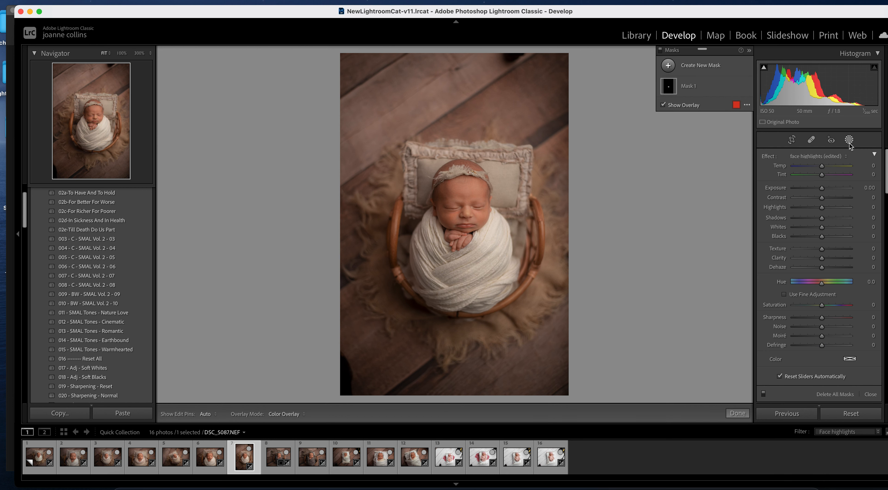
pyautogui.click(671, 66)
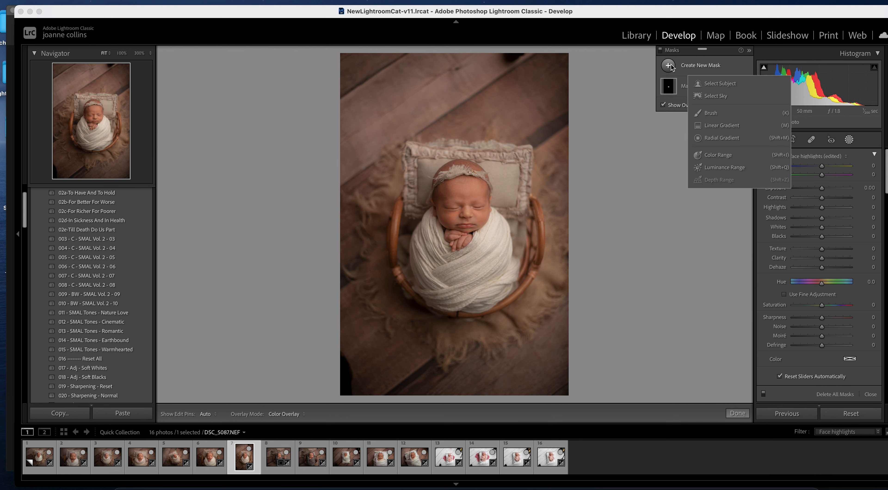
pyautogui.click(716, 114)
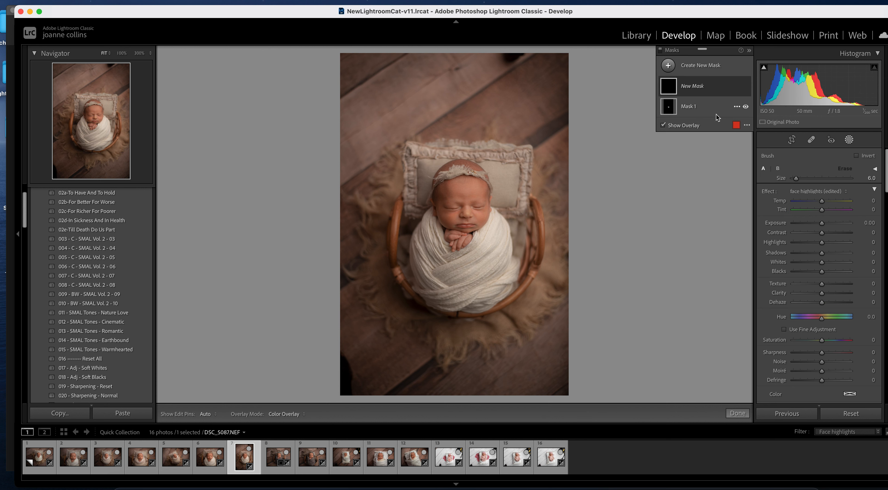
pyautogui.click(677, 87)
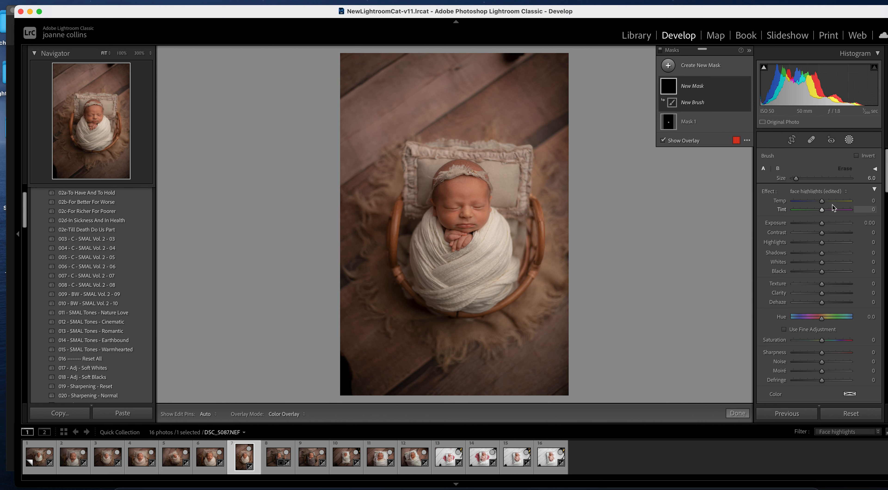
pyautogui.press(']')
pyautogui.press(']')
pyautogui.moveTo(462, 192)
pyautogui.mouseDown()
pyautogui.moveTo(476, 207)
pyautogui.moveTo(446, 211)
pyautogui.moveTo(444, 193)
pyautogui.moveTo(470, 207)
pyautogui.mouseUp()
pyautogui.press('[')
pyautogui.press('[')
pyautogui.press('[')
pyautogui.press('[')
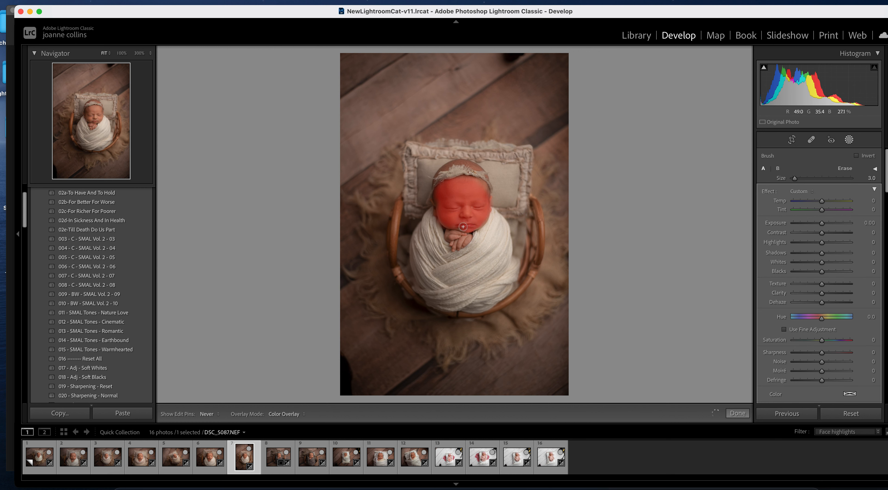
pyautogui.moveTo(464, 227); pyautogui.dragTo(463, 226)
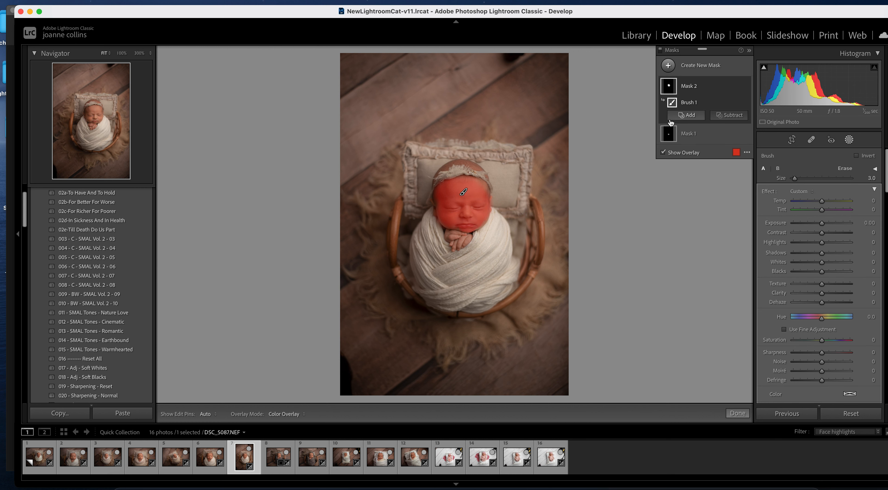
# - Apply the face highlights preset to the face mask and review the result
pyautogui.click(664, 151)
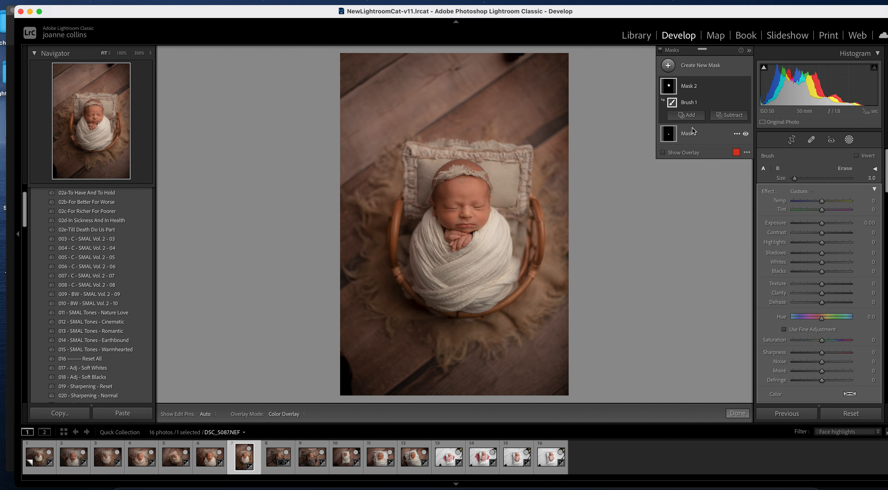
pyautogui.click(745, 87)
pyautogui.click(746, 87)
pyautogui.click(807, 190)
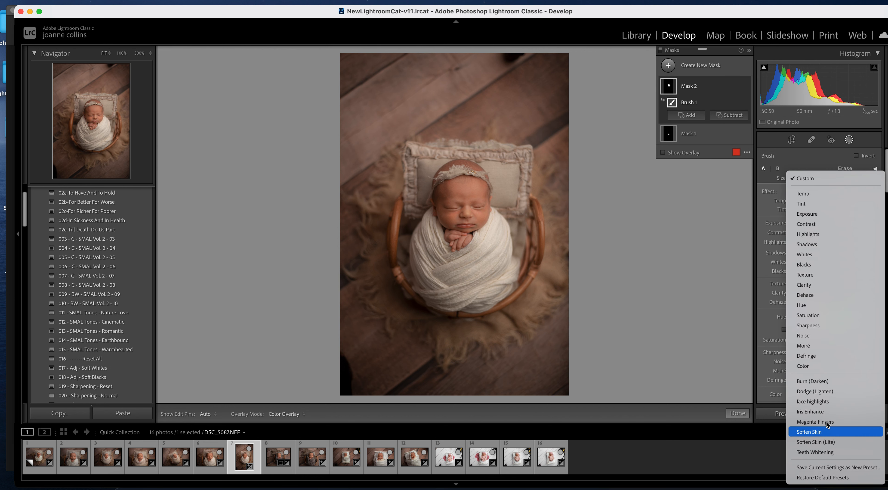
pyautogui.click(834, 401)
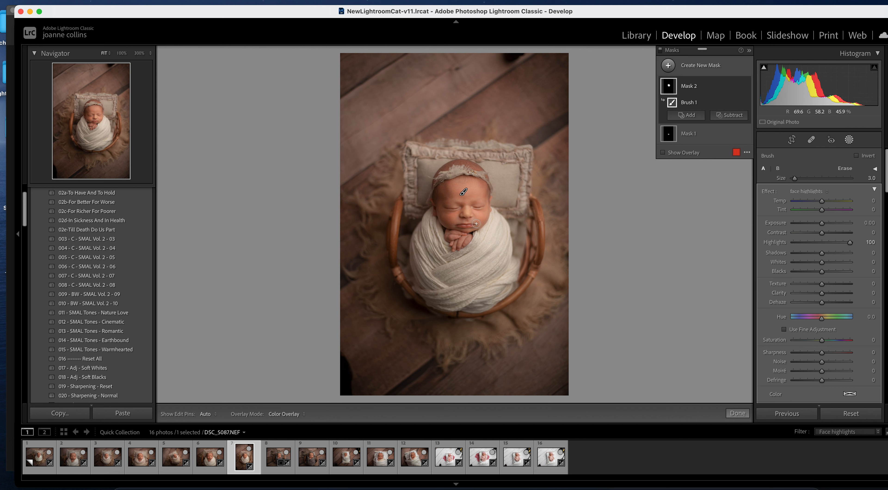
pyautogui.press('h')
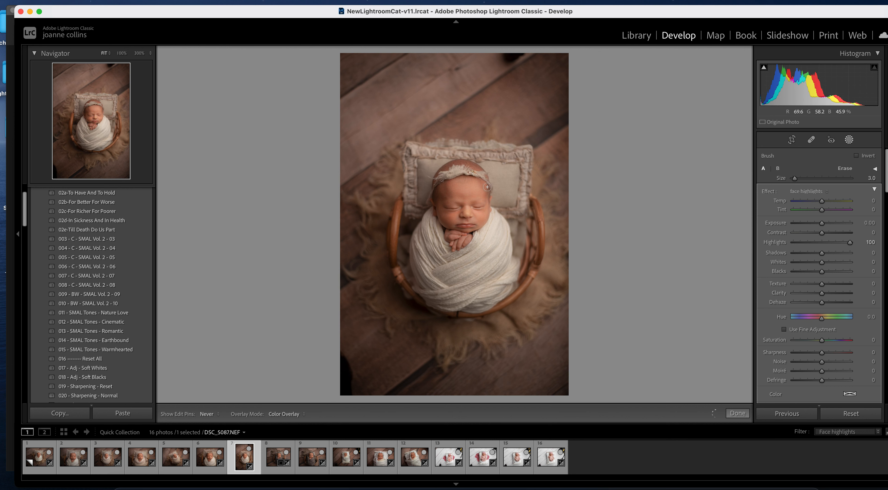
pyautogui.press('h')
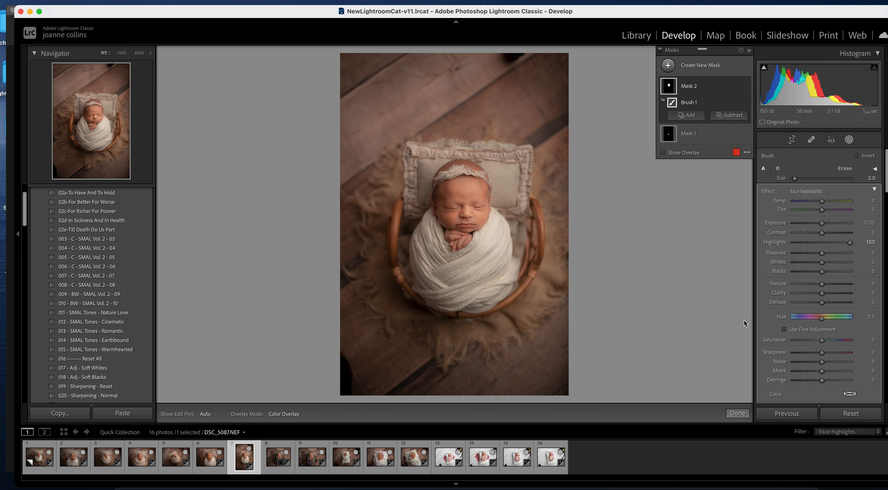
# - Ease Exposure to +0.95 and move to the next photo, DSC_5100
pyautogui.click(738, 413)
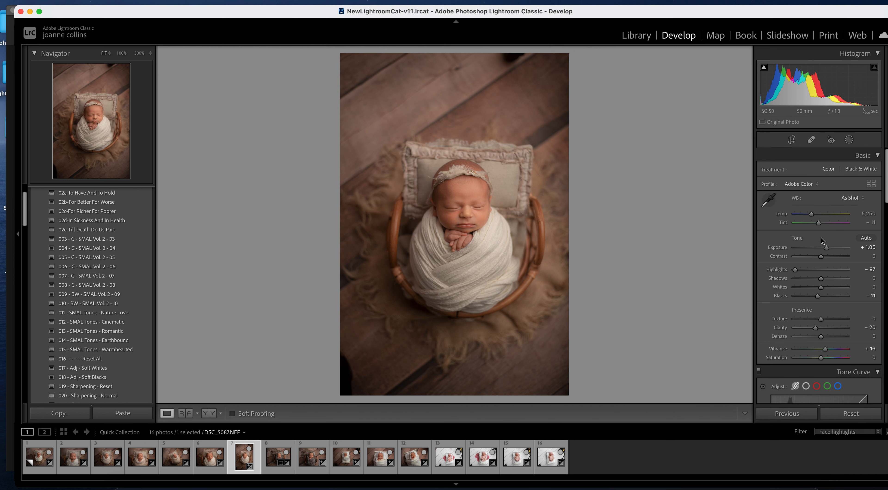
pyautogui.moveTo(828, 246); pyautogui.dragTo(826, 245)
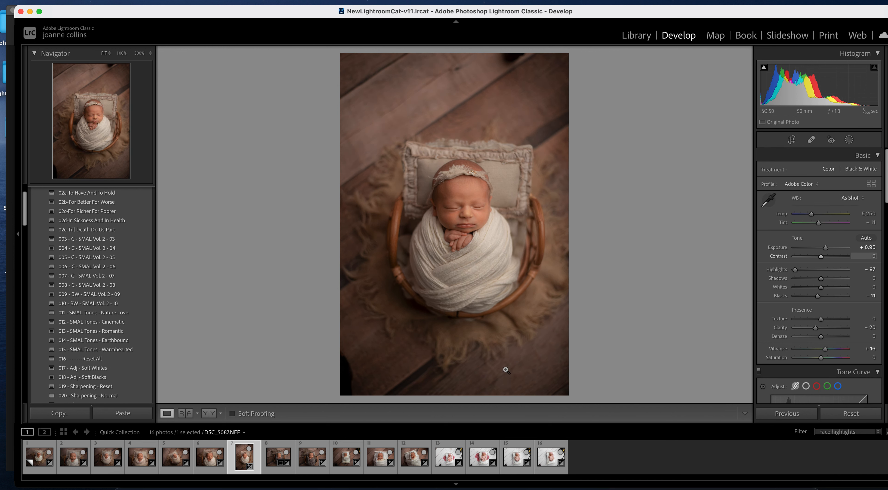
pyautogui.press('Right')
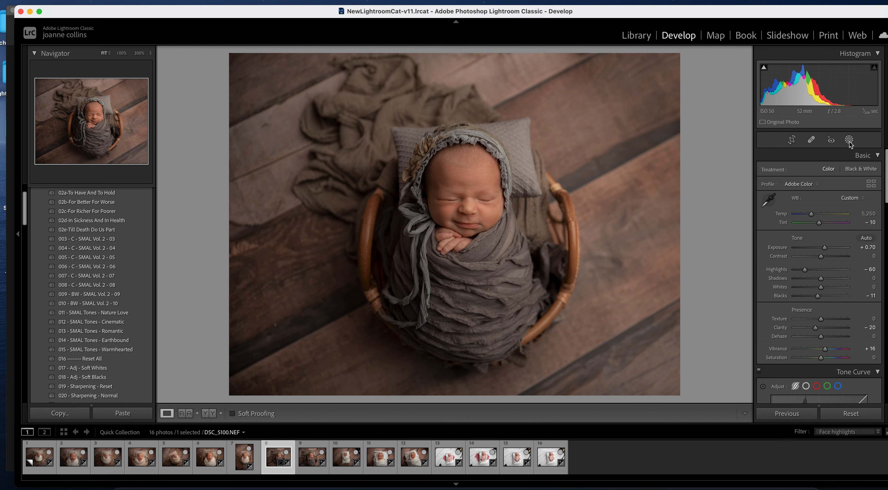
# - Paint a new brush mask across the baby's face with an enlarged brush
pyautogui.click(849, 141)
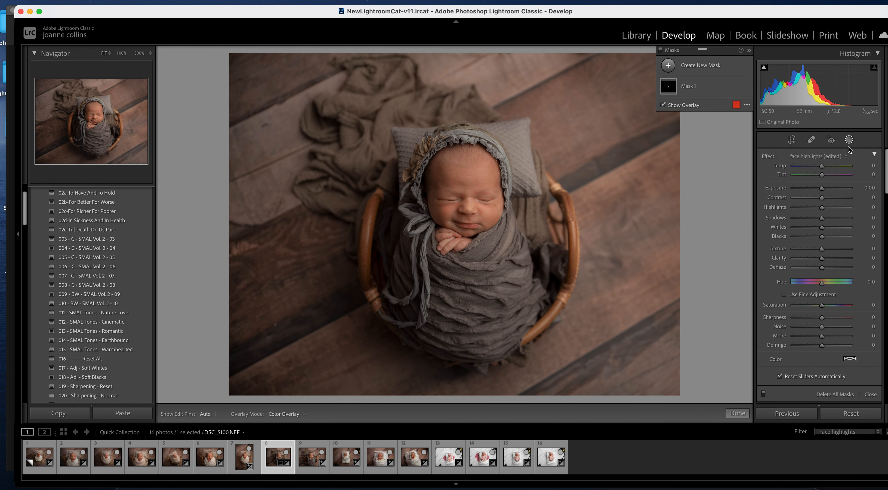
pyautogui.click(726, 86)
pyautogui.click(729, 113)
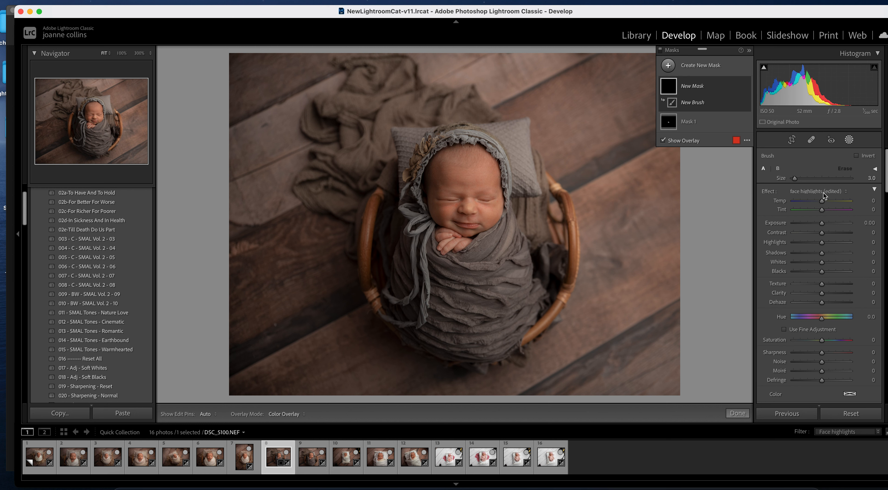
pyautogui.press(']')
pyautogui.press(']')
pyautogui.press(']')
pyautogui.press(']')
pyautogui.press(']')
pyautogui.press(']')
pyautogui.press(']')
pyautogui.press(']')
pyautogui.press(']')
pyautogui.press(']')
pyautogui.press(']')
pyautogui.moveTo(480, 179)
pyautogui.mouseDown()
pyautogui.moveTo(452, 164)
pyautogui.moveTo(445, 194)
pyautogui.moveTo(465, 214)
pyautogui.moveTo(483, 190)
pyautogui.mouseUp()
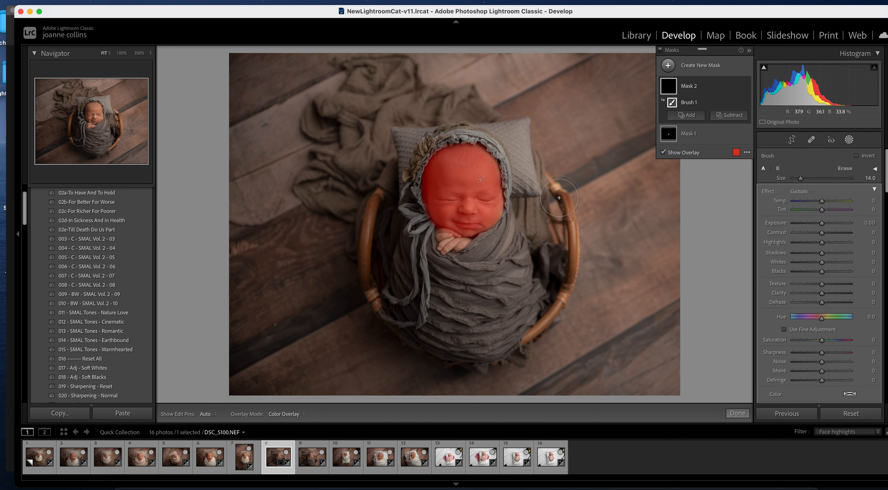
pyautogui.click(663, 153)
pyautogui.click(745, 87)
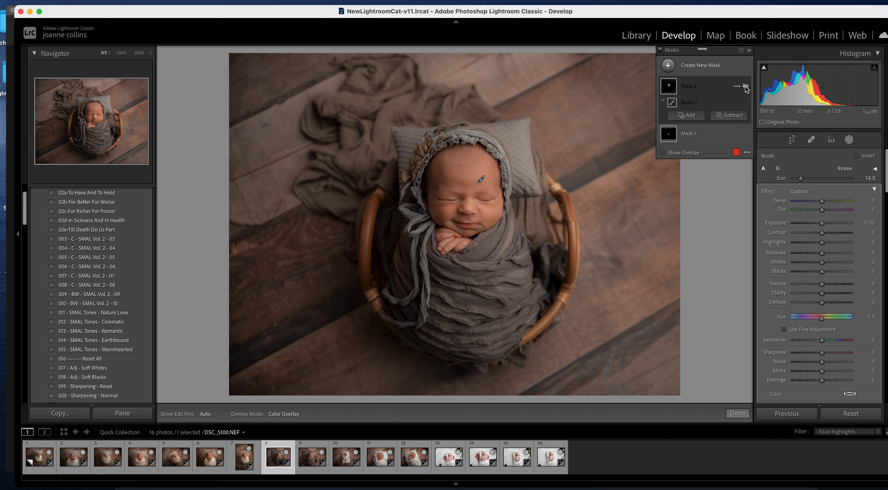
pyautogui.click(746, 87)
# - Apply face highlights at Highlights 43, set Exposure to +0.55, and open photo 9
pyautogui.click(798, 193)
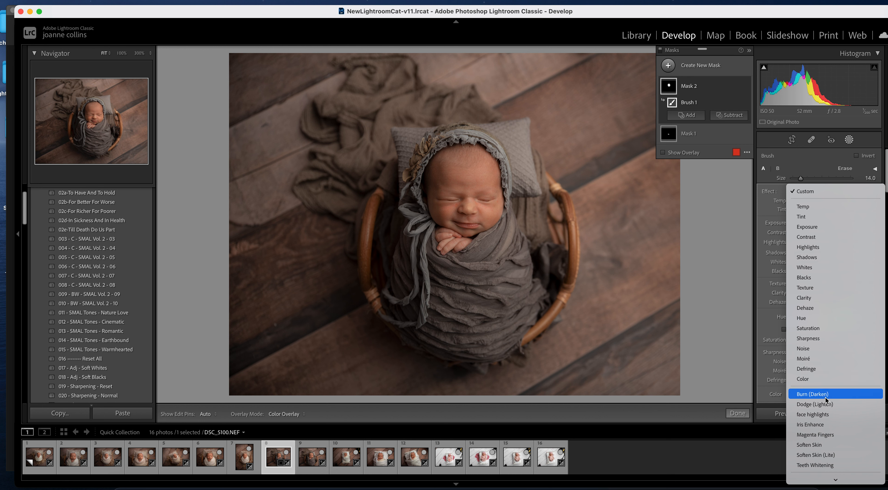
pyautogui.click(830, 418)
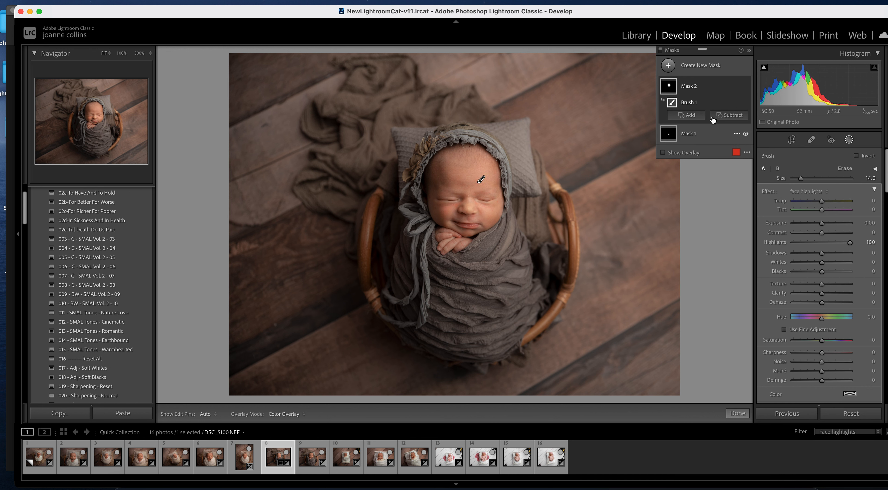
pyautogui.click(838, 243)
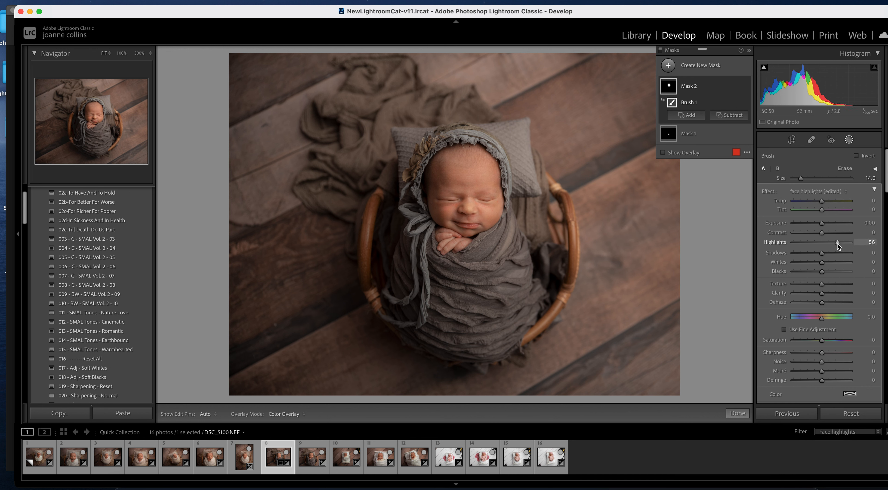
pyautogui.click(737, 413)
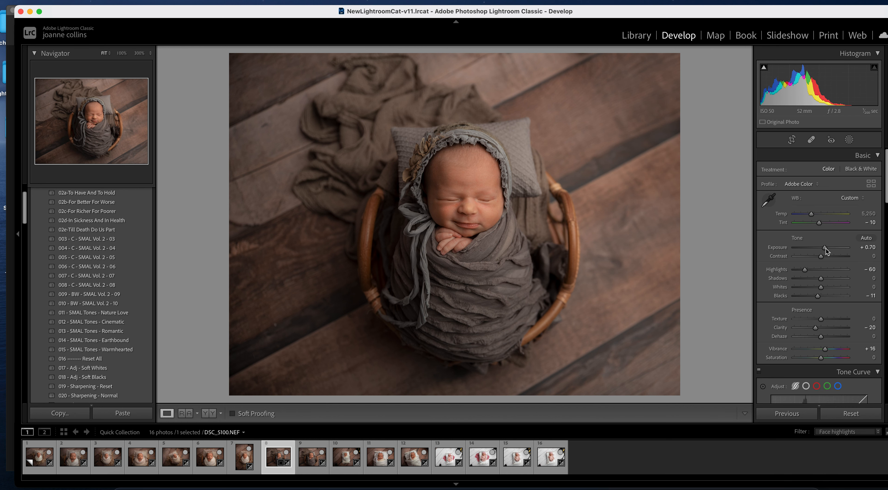
pyautogui.moveTo(826, 248); pyautogui.dragTo(825, 249)
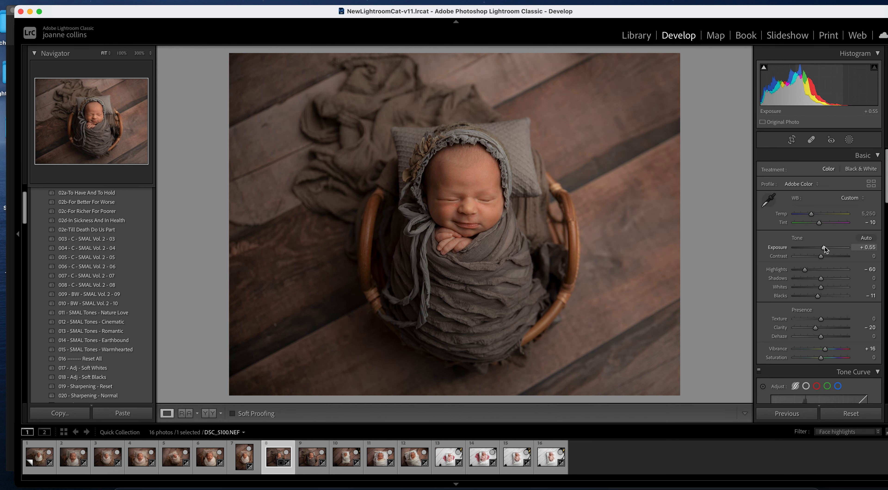
pyautogui.click(313, 462)
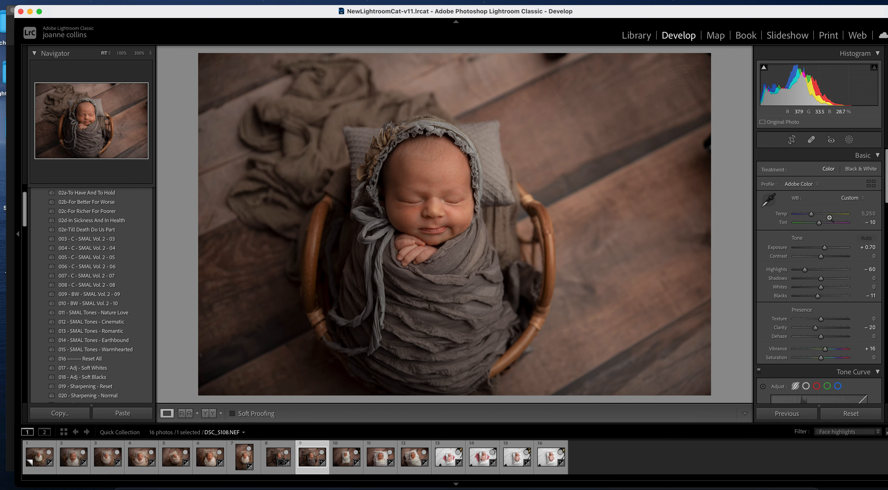
# - Add a face highlights brush mask to DSC_5108 and review it without pins
pyautogui.click(849, 140)
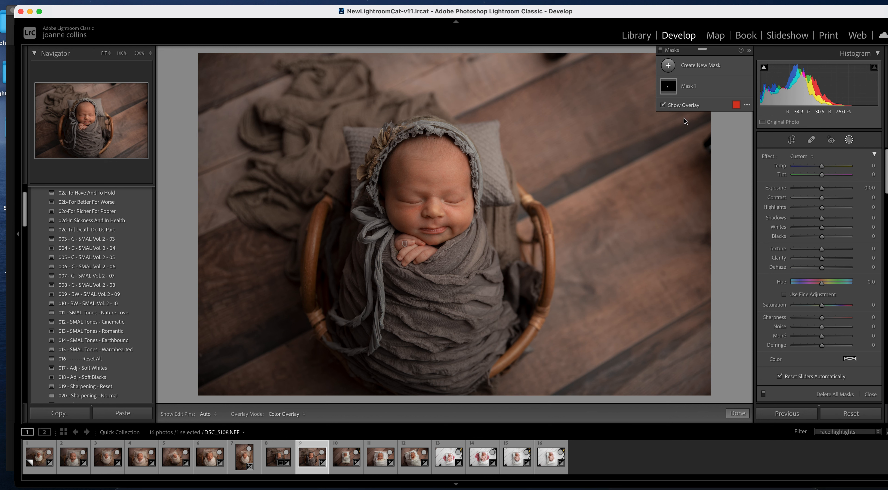
pyautogui.click(669, 66)
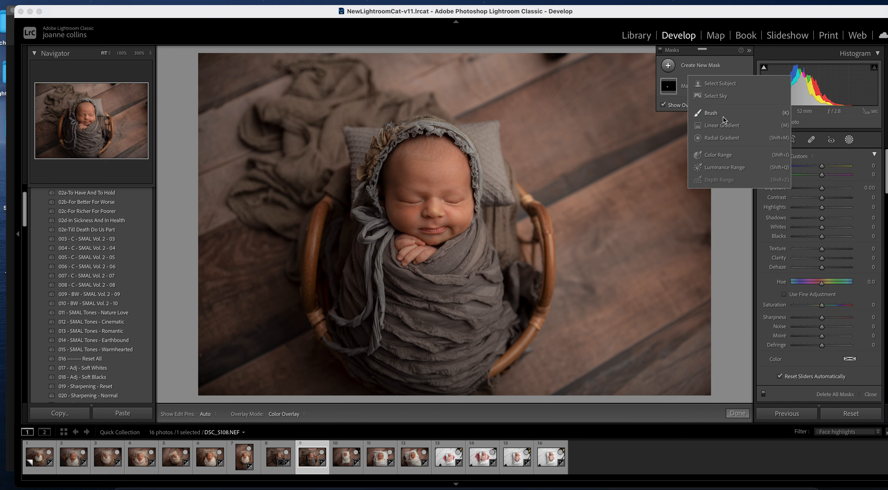
pyautogui.click(715, 111)
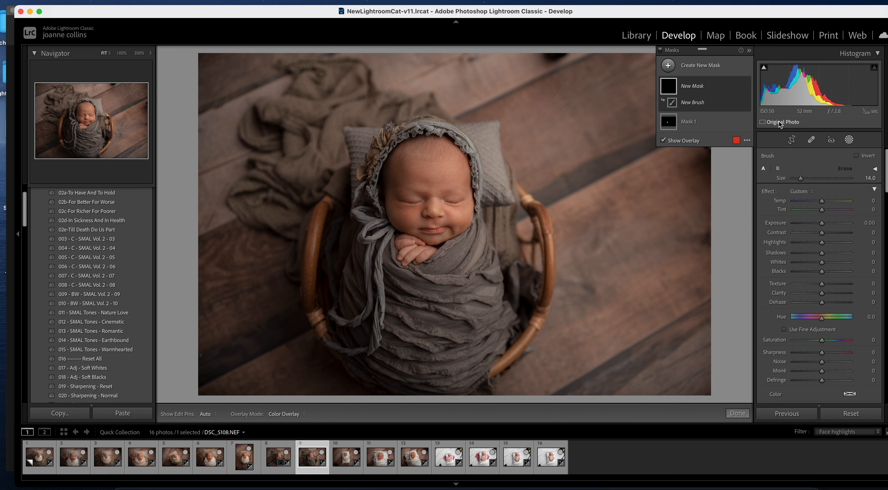
pyautogui.click(808, 191)
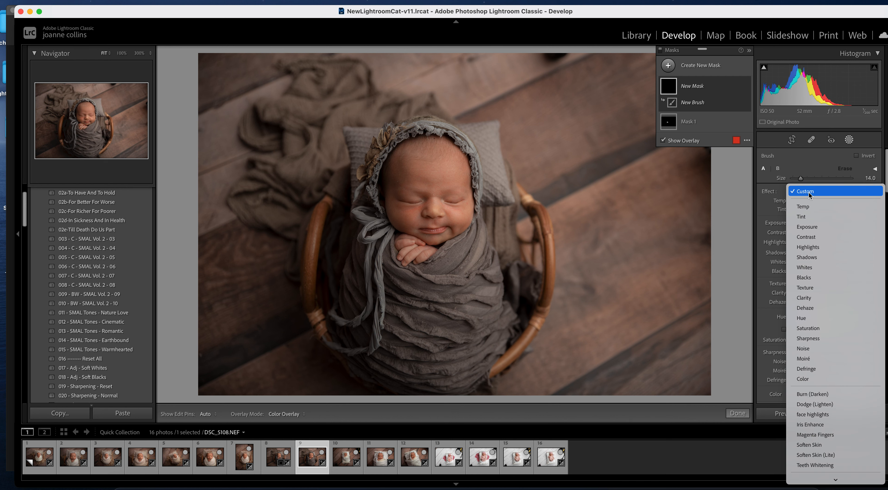
pyautogui.click(845, 417)
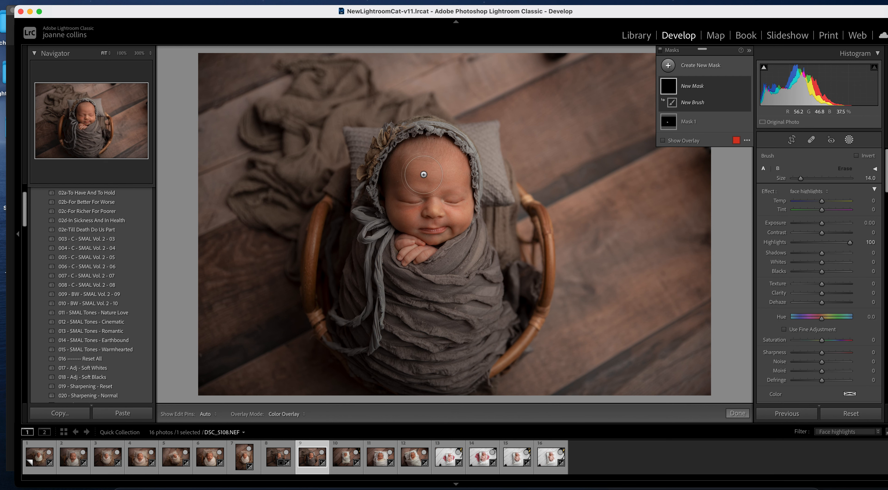
pyautogui.press('h')
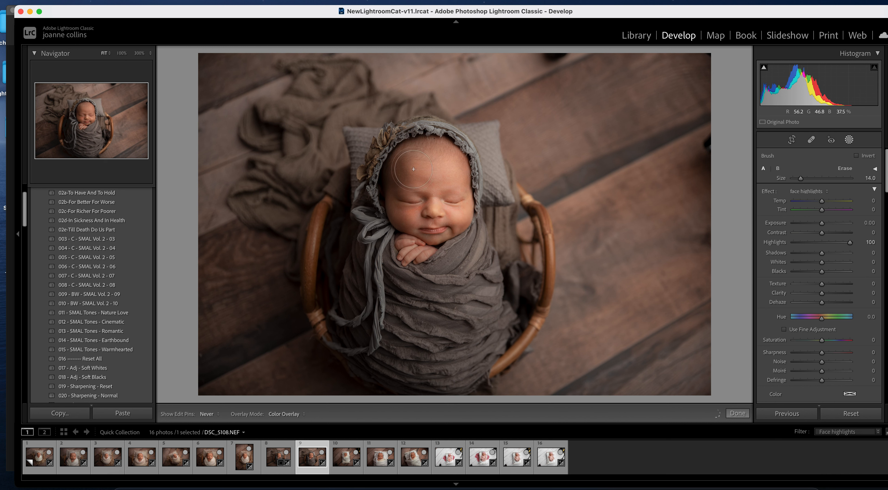
pyautogui.press('h')
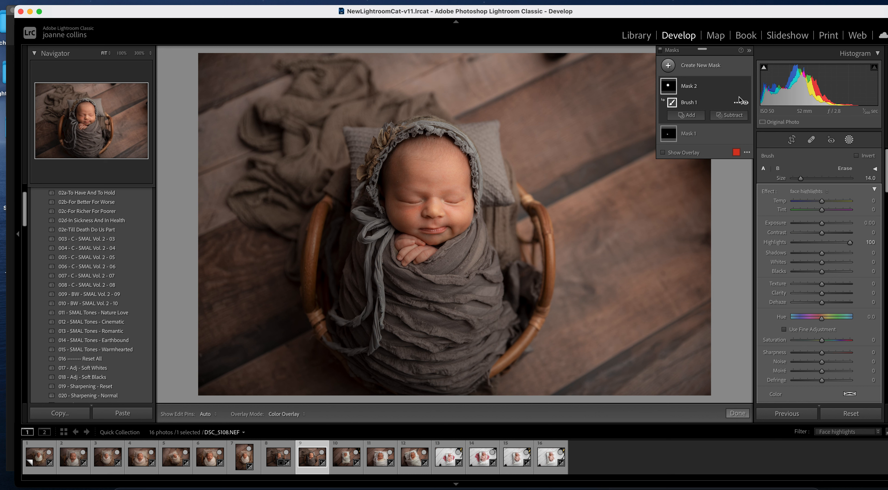
# - Set the mask's Highlights to 51, Exposure to +0.60, then move to DSC_5113
pyautogui.click(745, 87)
pyautogui.click(745, 87)
pyautogui.click(831, 243)
pyautogui.click(836, 243)
pyautogui.click(737, 414)
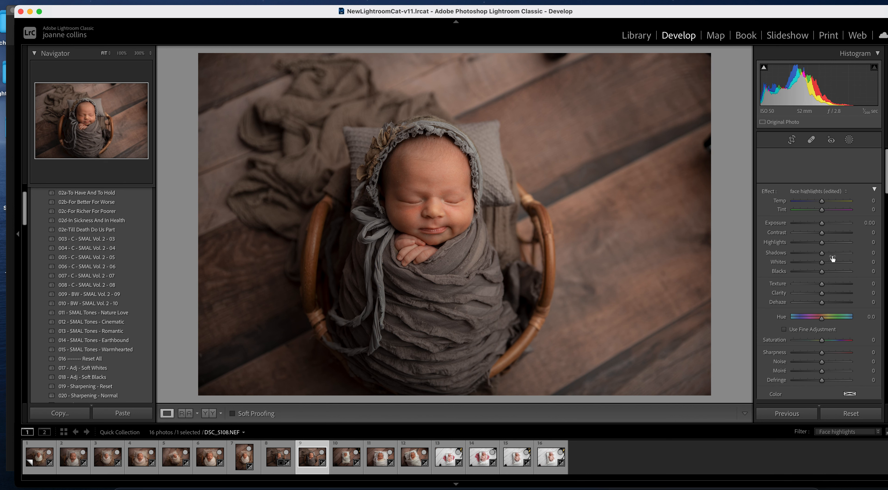
pyautogui.moveTo(825, 247); pyautogui.dragTo(824, 247)
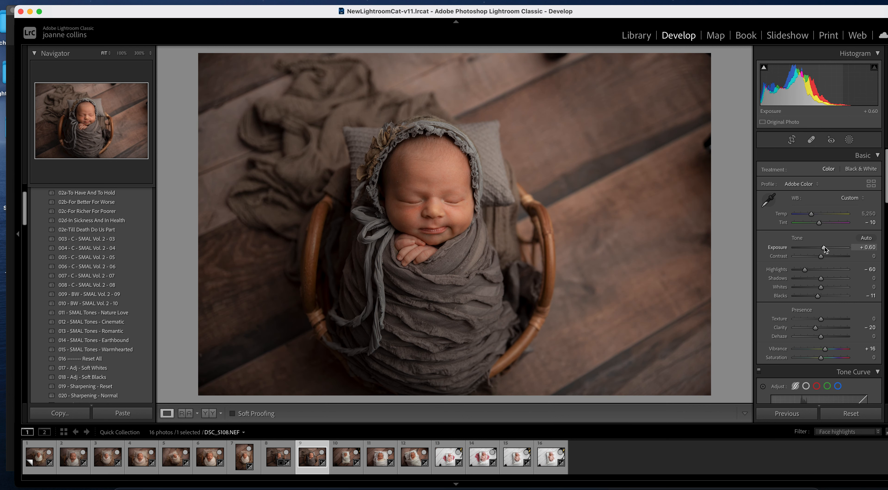
pyautogui.press('Right')
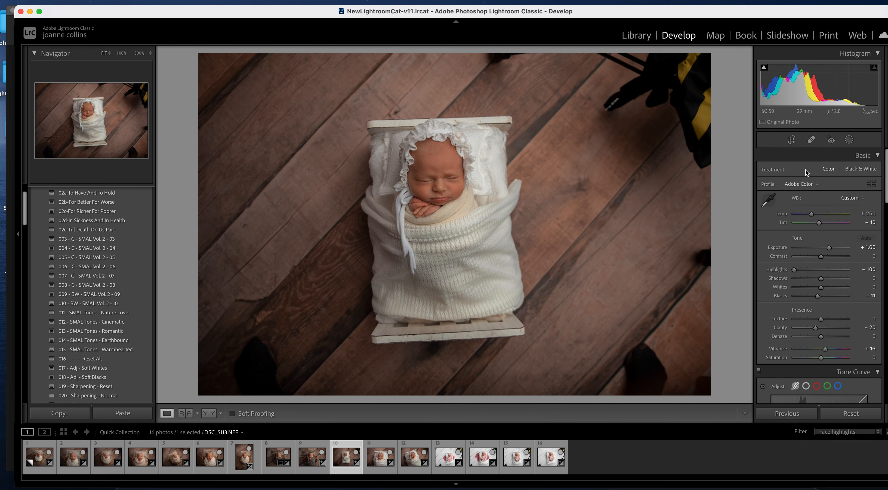
# - Add a Brush mask and paint over the bonneted baby's face with a smaller brush
pyautogui.click(849, 140)
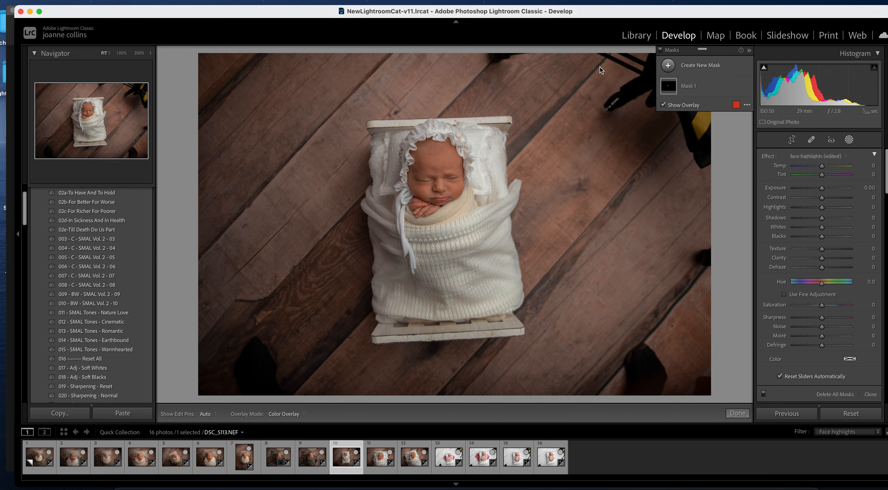
pyautogui.click(668, 65)
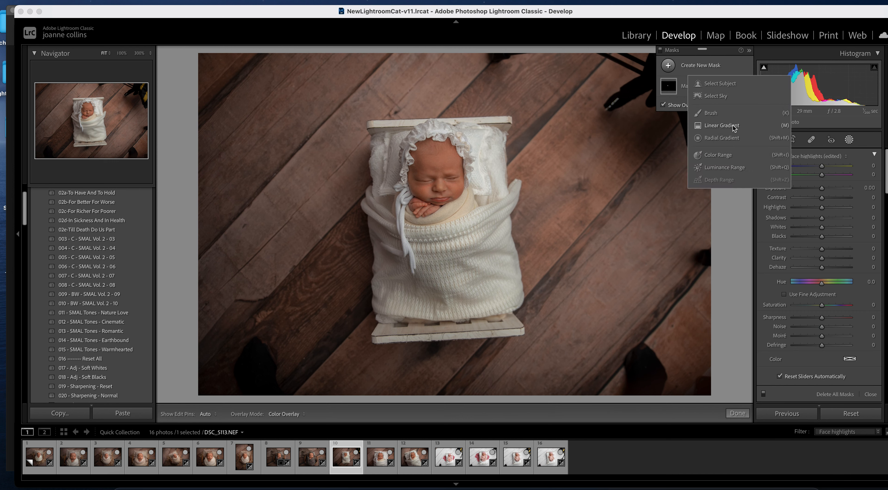
pyautogui.click(710, 113)
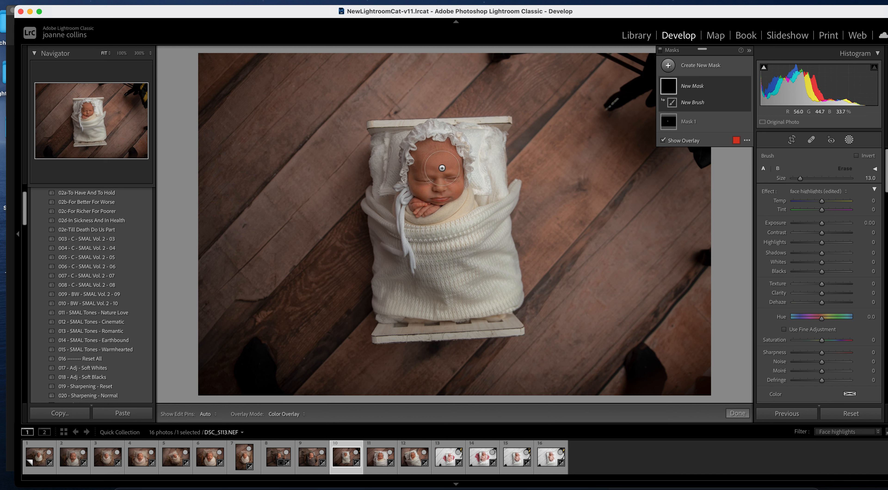
pyautogui.press('[')
pyautogui.press('h')
pyautogui.moveTo(448, 173)
pyautogui.mouseDown()
pyautogui.moveTo(444, 162)
pyautogui.moveTo(435, 184)
pyautogui.mouseUp()
pyautogui.press('h')
pyautogui.press('[')
pyautogui.press('[')
pyautogui.press('[')
pyautogui.press('[')
pyautogui.press('[')
pyautogui.press('h')
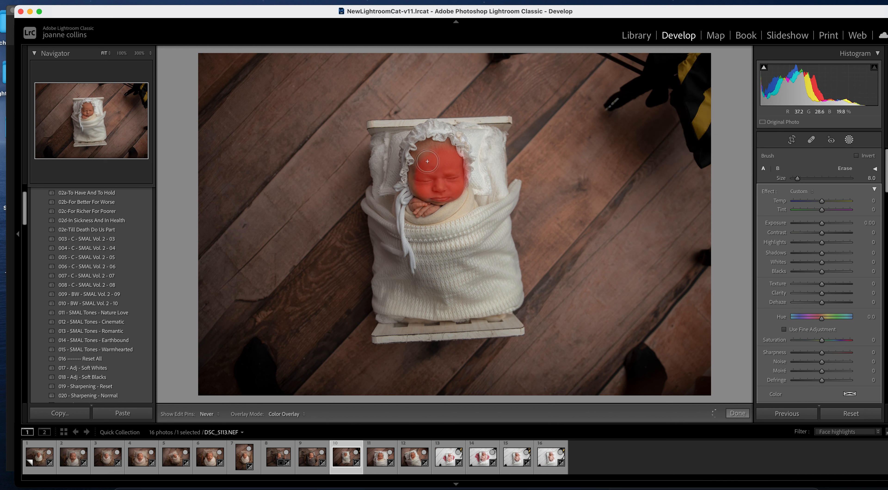
pyautogui.press('h')
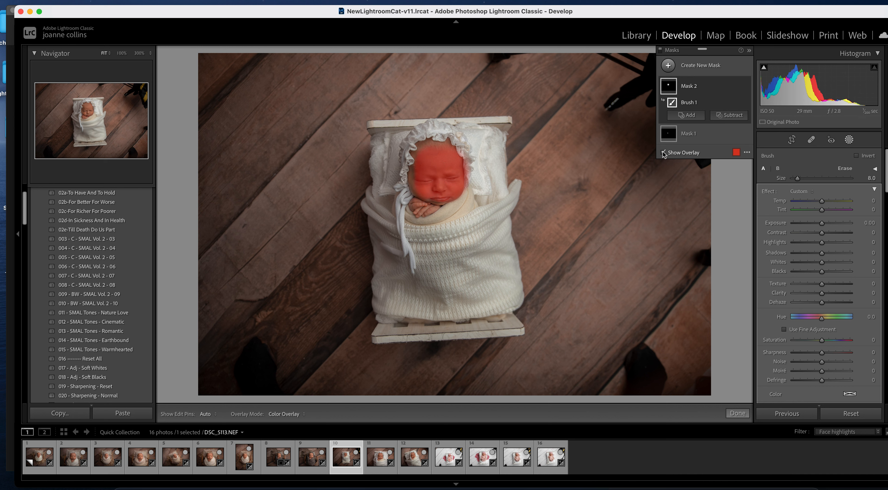
# - Apply the face highlights preset at Highlights 100, then move to close-up DSC_5126.NEF
pyautogui.click(662, 152)
pyautogui.click(801, 191)
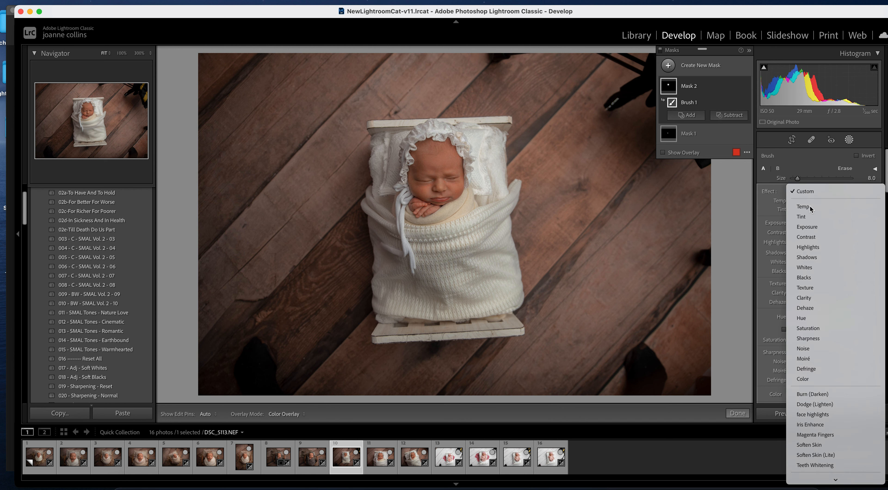
pyautogui.click(827, 417)
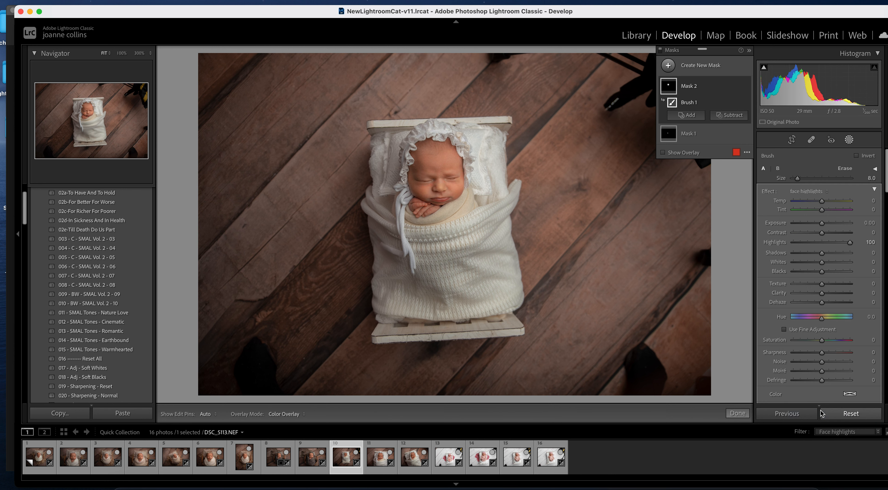
pyautogui.press('o')
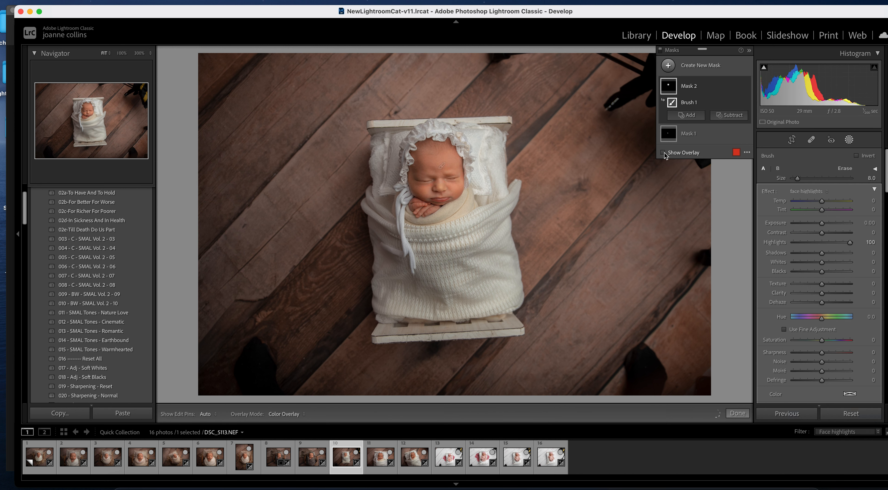
pyautogui.press('alt')
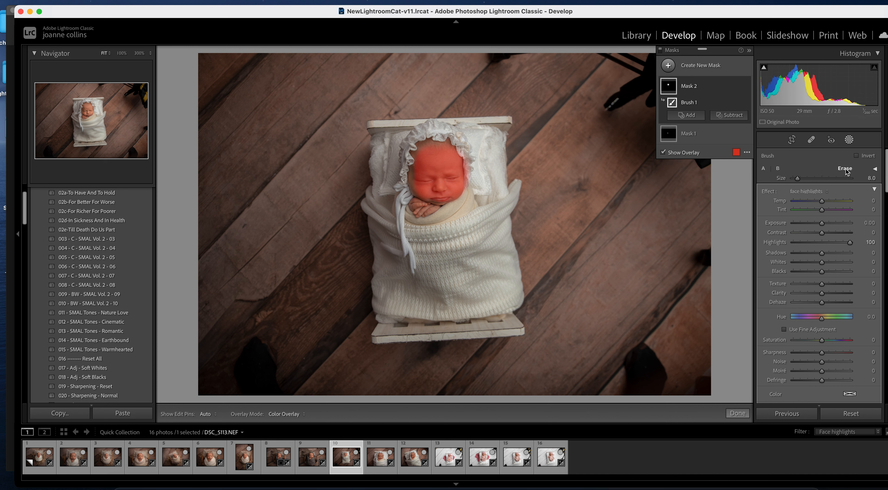
pyautogui.press('h')
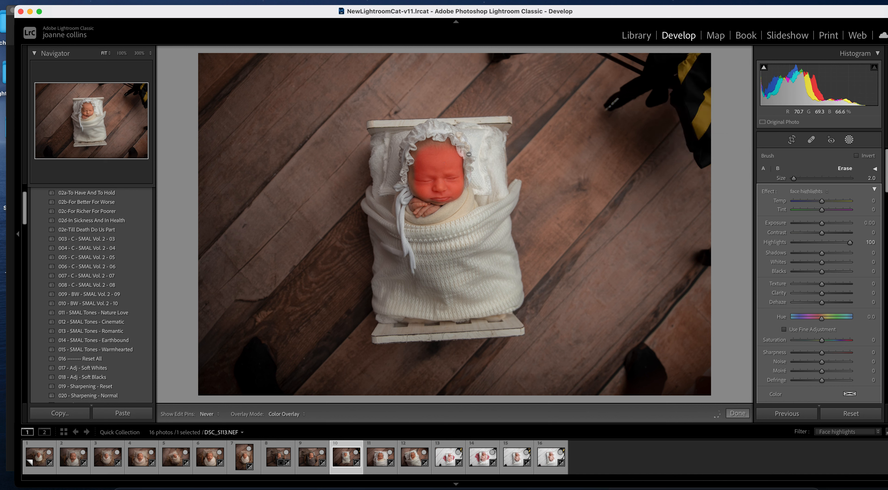
pyautogui.press('h')
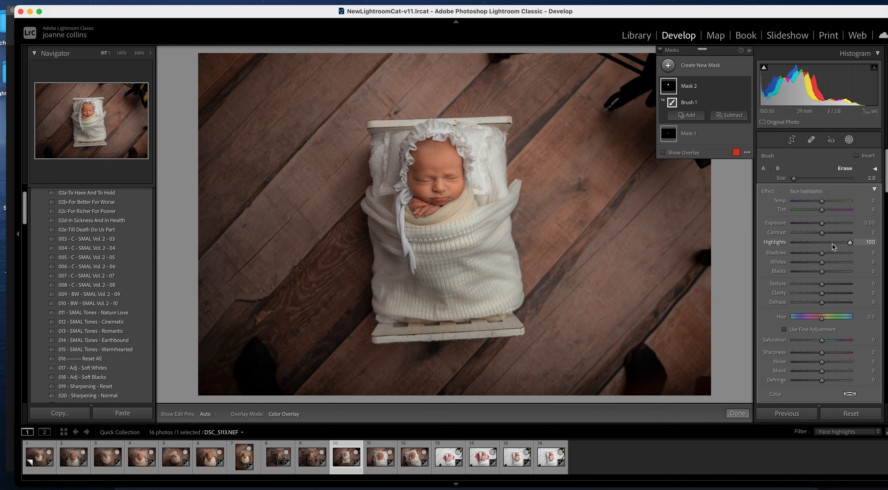
pyautogui.moveTo(834, 243); pyautogui.dragTo(857, 243)
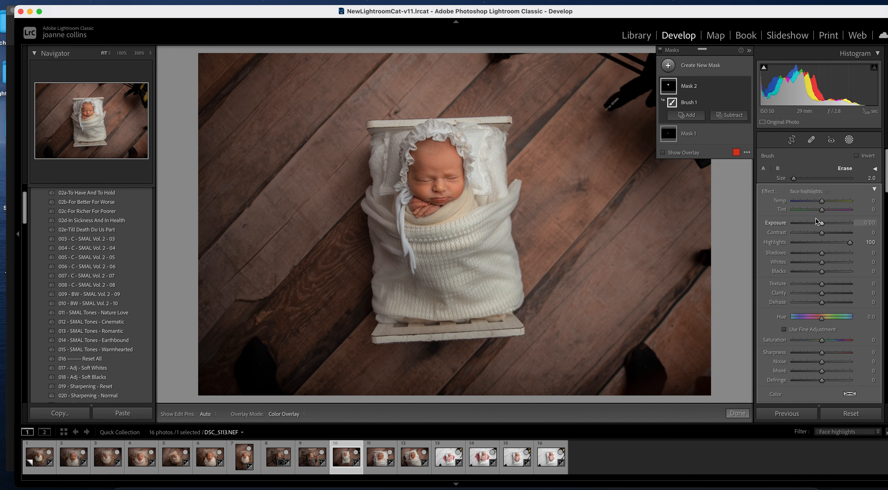
pyautogui.click(738, 413)
pyautogui.click(385, 465)
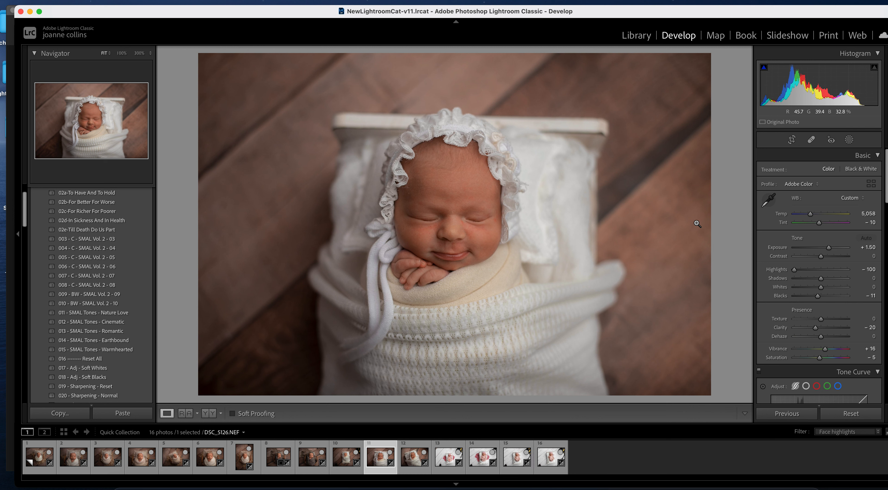
# - Add a Brush mask painted over the close-up baby's forehead, face, mouth and chin
pyautogui.click(849, 141)
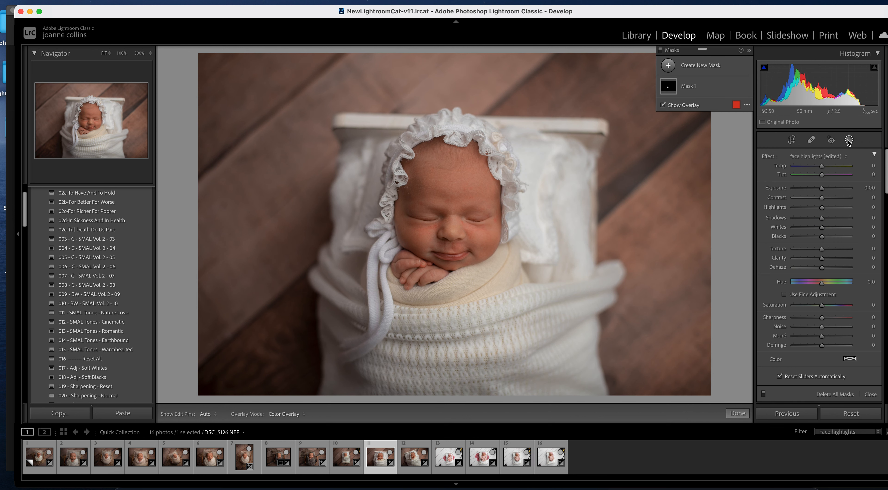
pyautogui.click(666, 64)
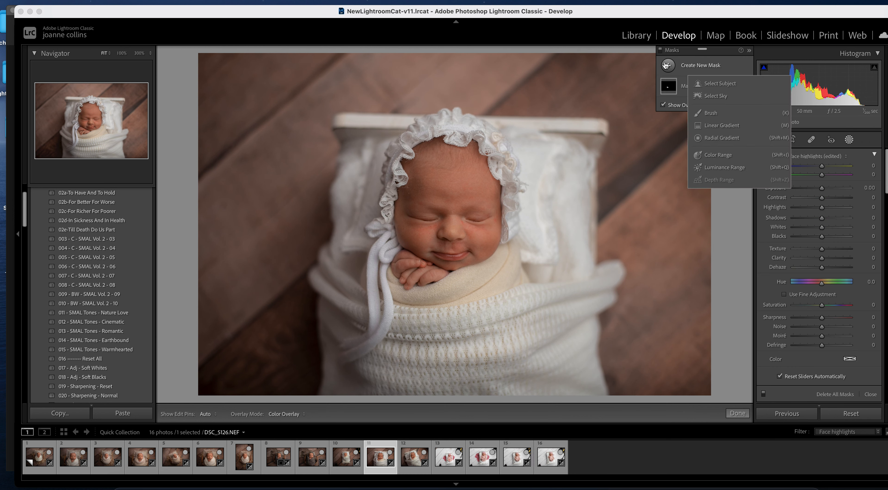
pyautogui.click(726, 113)
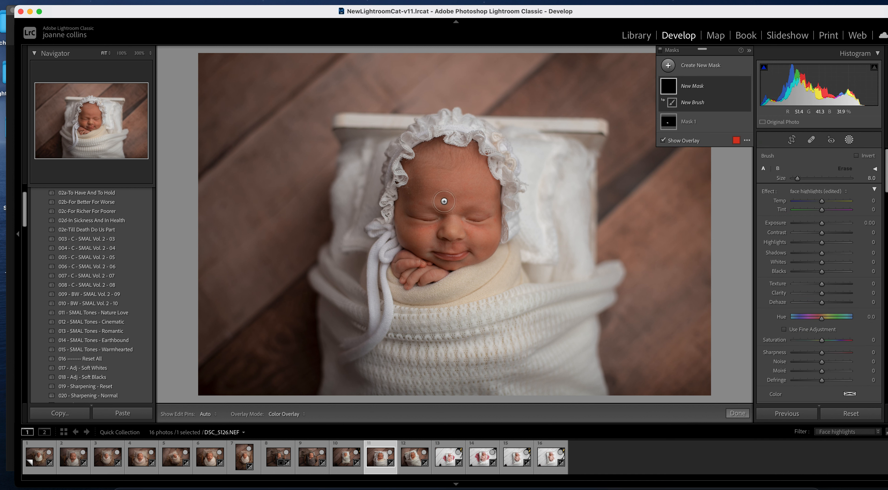
pyautogui.press(']')
pyautogui.press(']')
pyautogui.press(']')
pyautogui.press(']')
pyautogui.press(']')
pyautogui.moveTo(438, 181)
pyautogui.mouseDown()
pyautogui.moveTo(425, 227)
pyautogui.moveTo(484, 228)
pyautogui.moveTo(478, 239)
pyautogui.moveTo(484, 209)
pyautogui.moveTo(475, 172)
pyautogui.moveTo(458, 189)
pyautogui.moveTo(427, 172)
pyautogui.mouseUp()
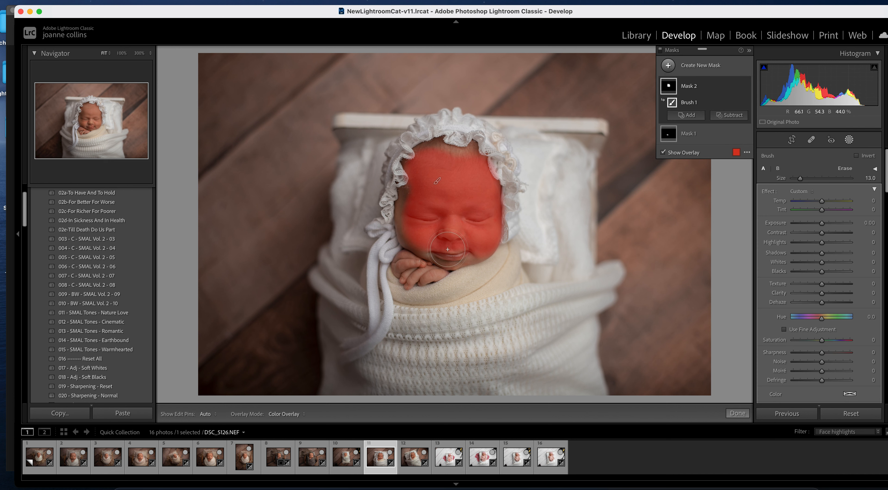
pyautogui.press('[')
pyautogui.press('[')
pyautogui.press('[')
pyautogui.press('[')
pyautogui.press('[')
pyautogui.press('[')
pyautogui.press('[')
pyautogui.press('[')
pyautogui.moveTo(445, 258)
pyautogui.mouseDown()
pyautogui.moveTo(486, 249)
pyautogui.moveTo(462, 260)
pyautogui.moveTo(480, 261)
pyautogui.mouseUp()
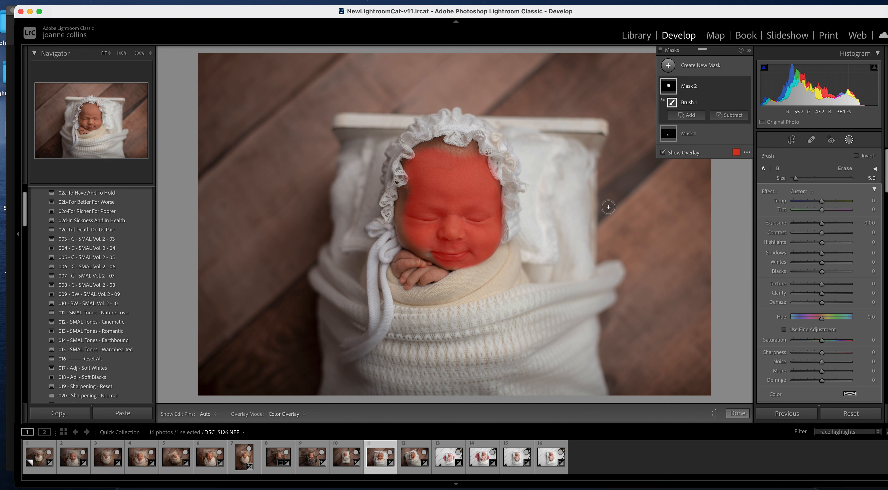
# - Apply the face highlights preset with Exposure 0.10 and Highlights 100, compare, and finish masking
pyautogui.click(663, 152)
pyautogui.click(809, 193)
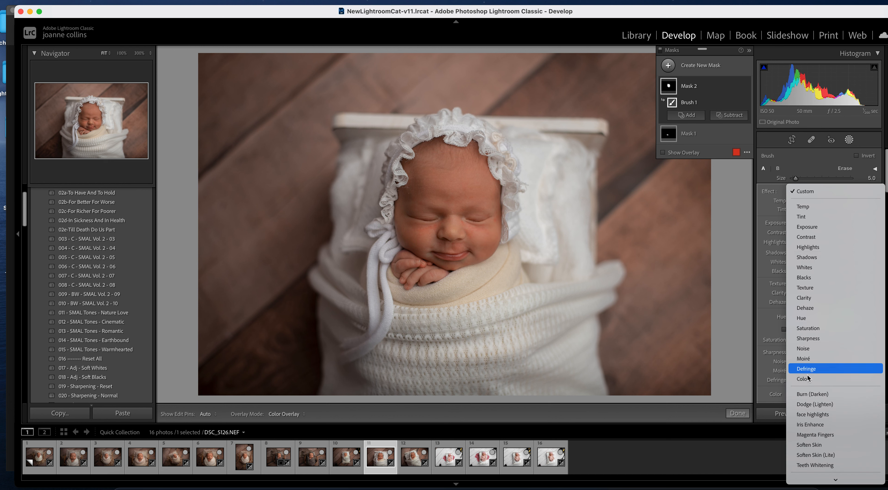
pyautogui.press('Return')
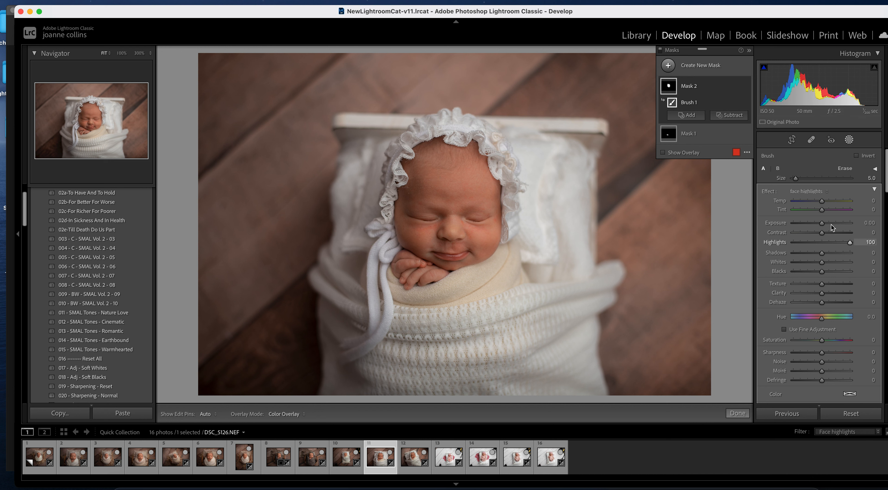
pyautogui.moveTo(825, 223); pyautogui.dragTo(826, 224)
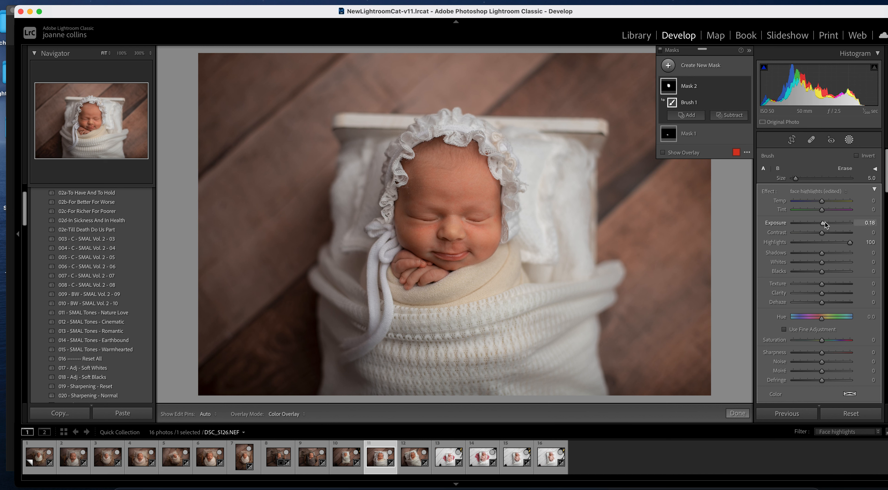
pyautogui.moveTo(824, 222); pyautogui.dragTo(825, 222)
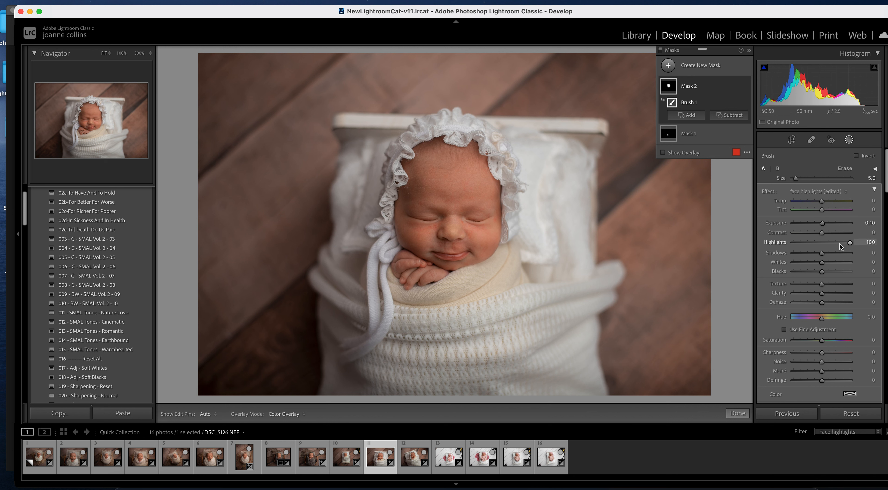
pyautogui.moveTo(850, 244); pyautogui.dragTo(860, 244)
pyautogui.click(745, 87)
pyautogui.click(746, 86)
pyautogui.click(737, 412)
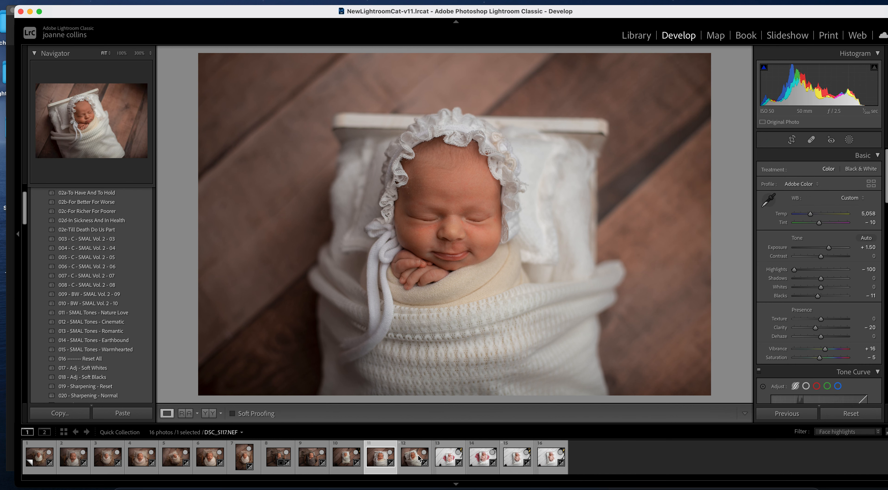
# - On the next bonneted photo, add a Brush mask with the face highlights preset
pyautogui.click(409, 455)
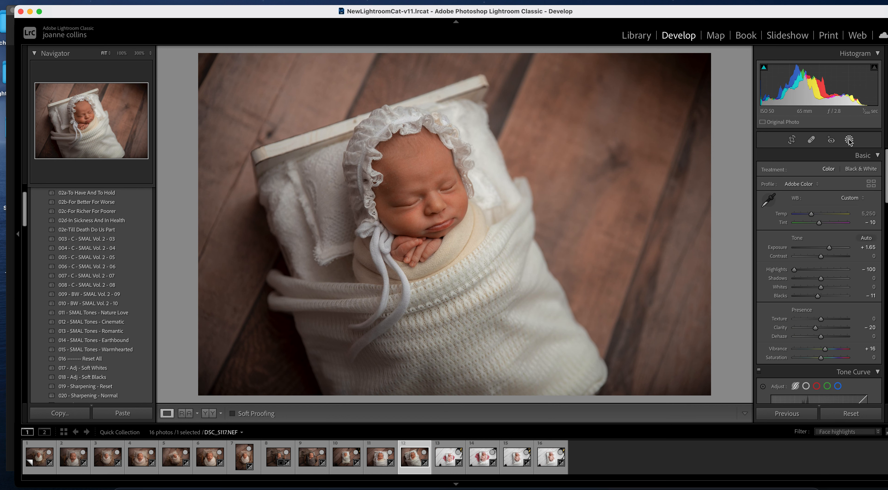
pyautogui.click(849, 140)
pyautogui.click(668, 65)
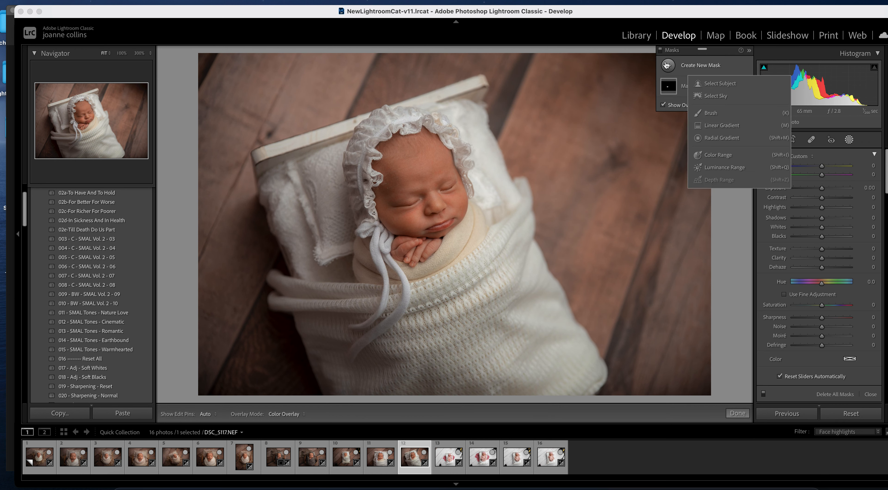
pyautogui.click(715, 112)
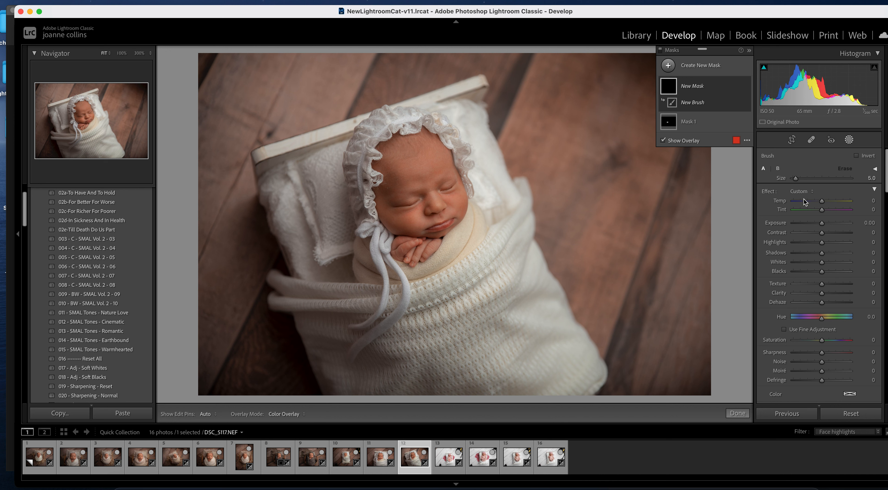
pyautogui.click(806, 193)
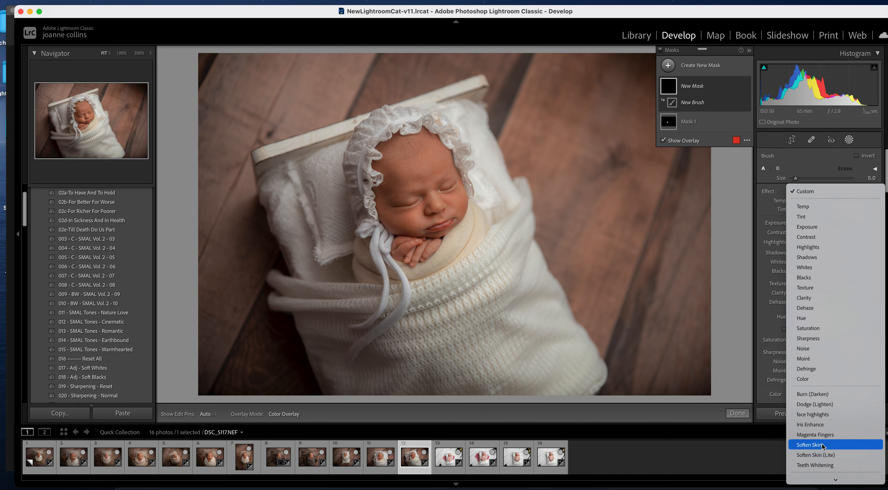
pyautogui.click(827, 414)
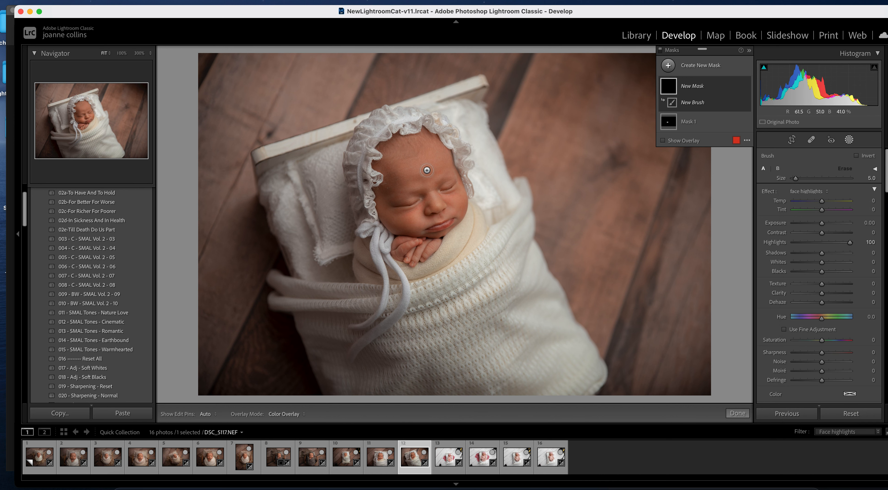
# - Paint the forehead, cheek and nose, compare the mask on and off, then open DSC_5134.NEF
pyautogui.press(']')
pyautogui.press(']')
pyautogui.press(']')
pyautogui.press(']')
pyautogui.press(']')
pyautogui.press(']')
pyautogui.moveTo(416, 173); pyautogui.dragTo(432, 168)
pyautogui.press('[')
pyautogui.press('[')
pyautogui.press('[')
pyautogui.moveTo(416, 210)
pyautogui.mouseDown()
pyautogui.moveTo(431, 192)
pyautogui.moveTo(434, 204)
pyautogui.moveTo(460, 203)
pyautogui.moveTo(453, 182)
pyautogui.moveTo(393, 206)
pyautogui.moveTo(429, 182)
pyautogui.moveTo(432, 159)
pyautogui.moveTo(414, 162)
pyautogui.moveTo(436, 153)
pyautogui.mouseUp()
pyautogui.press(']')
pyautogui.press(']')
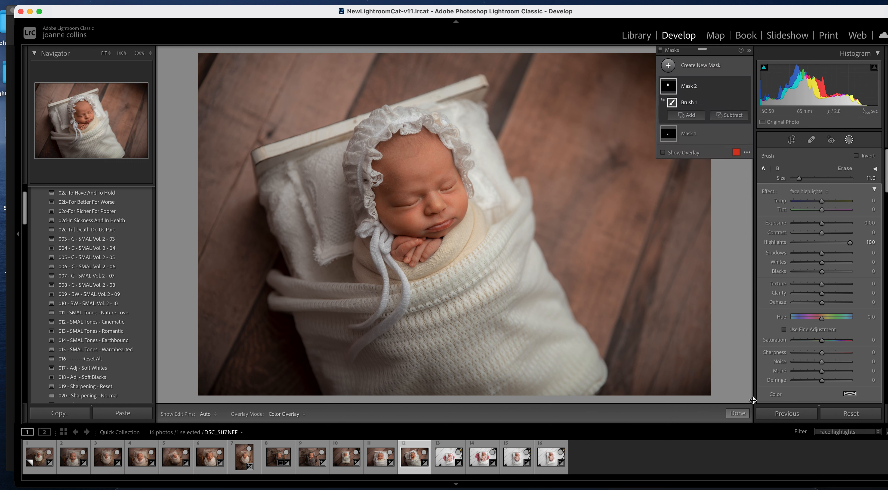
pyautogui.click(745, 87)
pyautogui.click(746, 87)
pyautogui.click(448, 455)
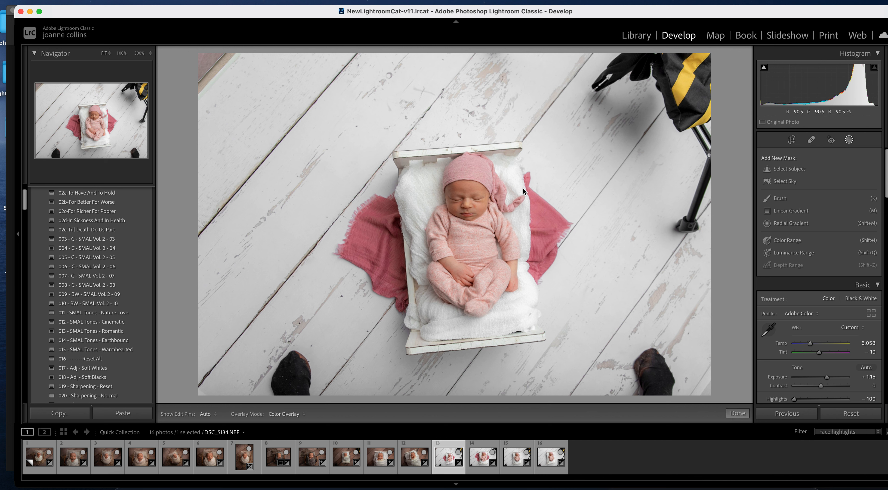
# - Paint a size 5 Brush mask over the pink-hat baby's face
pyautogui.click(737, 413)
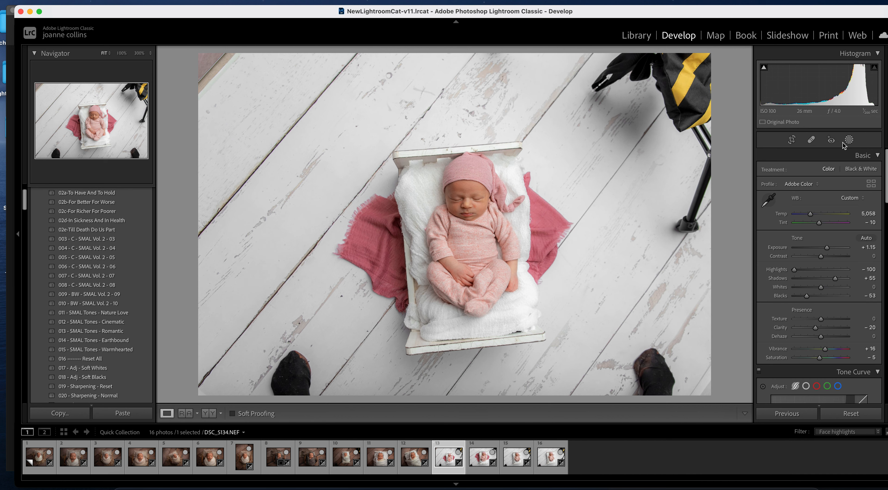
pyautogui.click(849, 140)
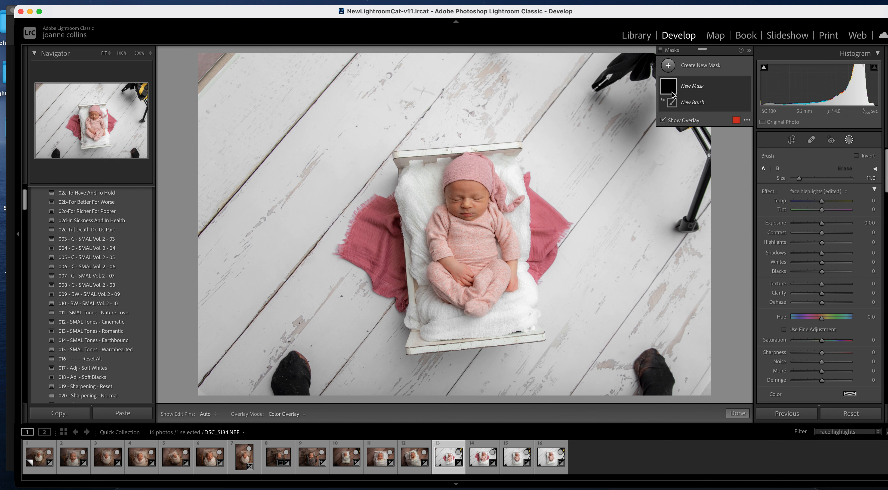
pyautogui.press('[')
pyautogui.press('[')
pyautogui.press('[')
pyautogui.press('[')
pyautogui.press('[')
pyautogui.press('[')
pyautogui.press('h')
pyautogui.moveTo(462, 203)
pyautogui.mouseDown()
pyautogui.moveTo(481, 193)
pyautogui.moveTo(460, 207)
pyautogui.moveTo(477, 204)
pyautogui.mouseUp()
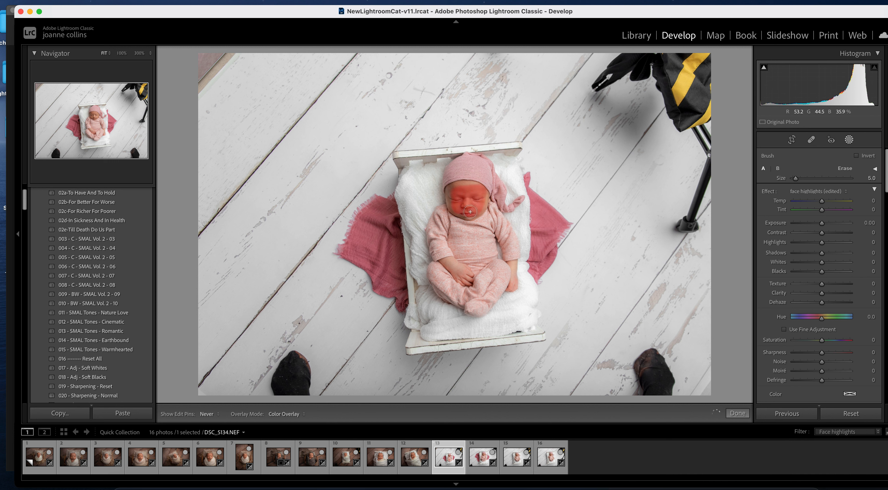
pyautogui.press('h')
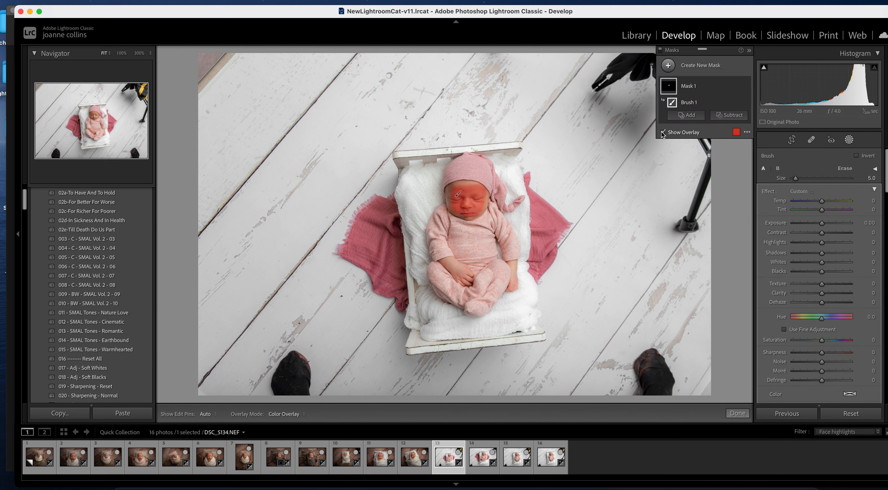
# - Apply the face highlights preset, ease Highlights to 33, and go to the next photo
pyautogui.click(801, 191)
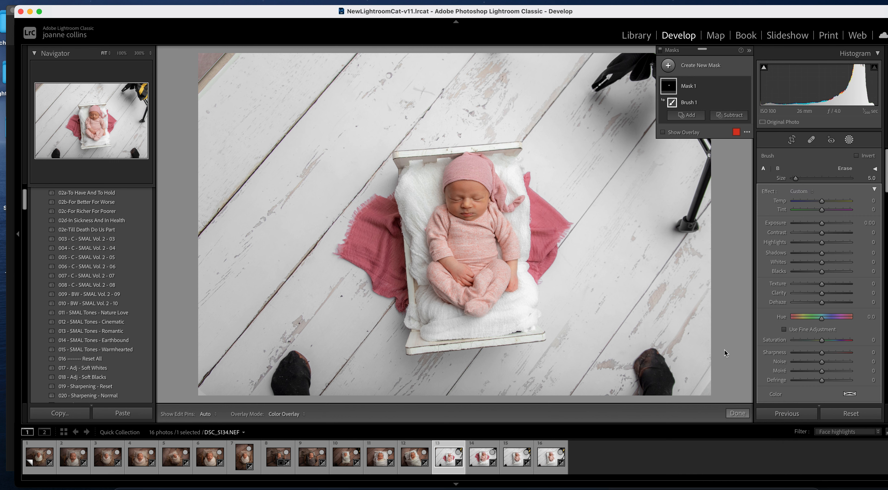
pyautogui.click(827, 418)
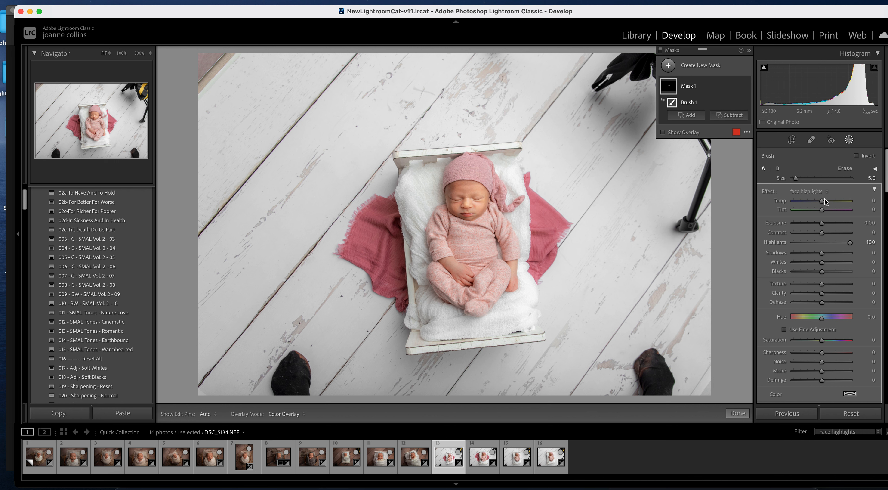
pyautogui.moveTo(850, 242); pyautogui.dragTo(834, 243)
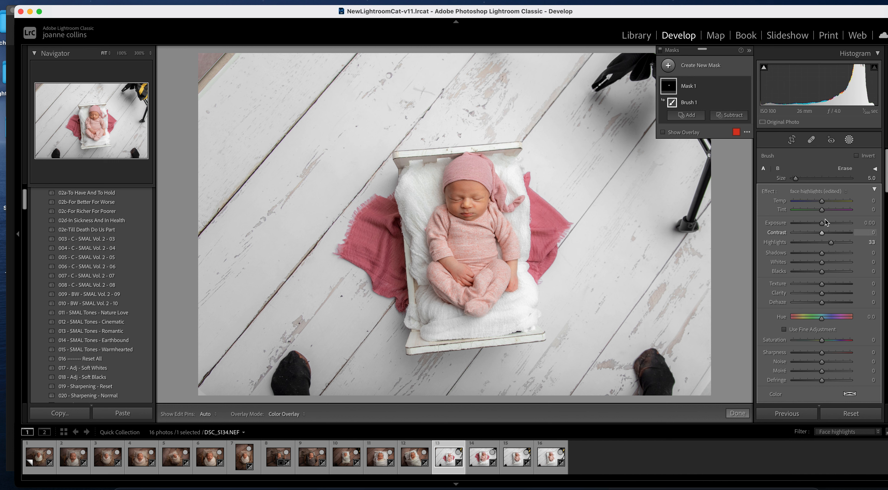
pyautogui.click(737, 413)
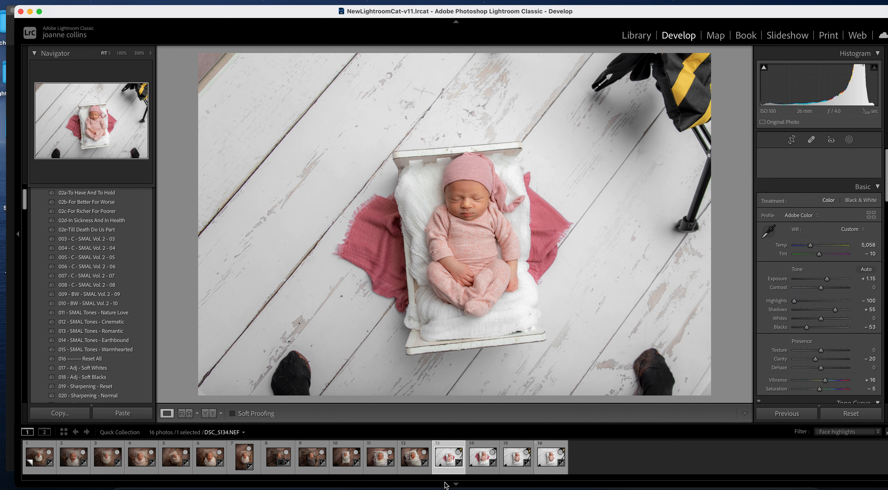
pyautogui.click(484, 458)
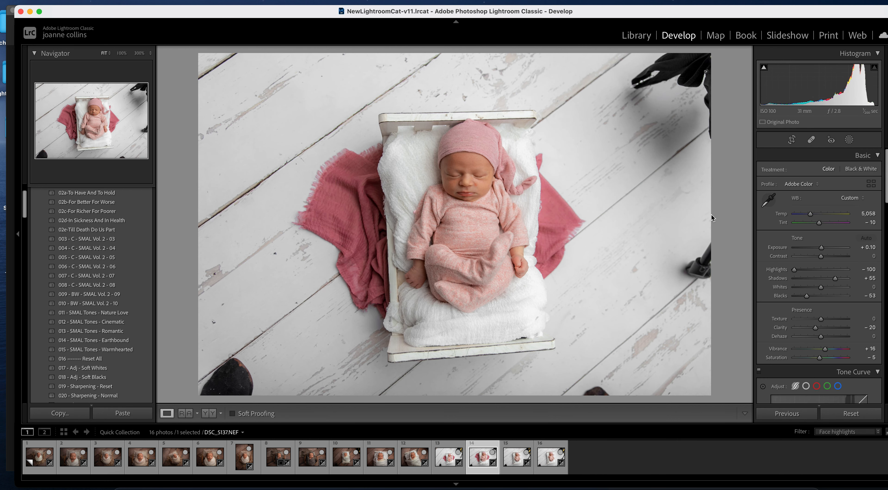
# - Brush a face highlights mask across the sleeping baby's face and lower its Highlights
pyautogui.click(850, 140)
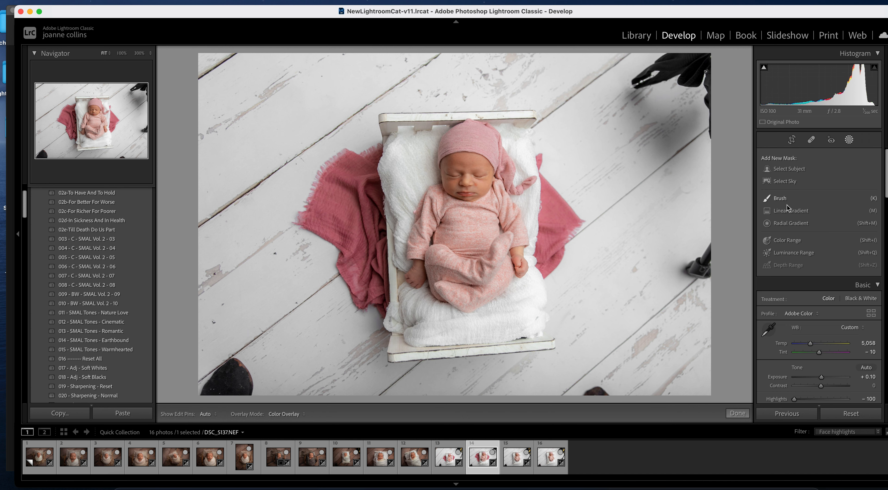
pyautogui.click(782, 198)
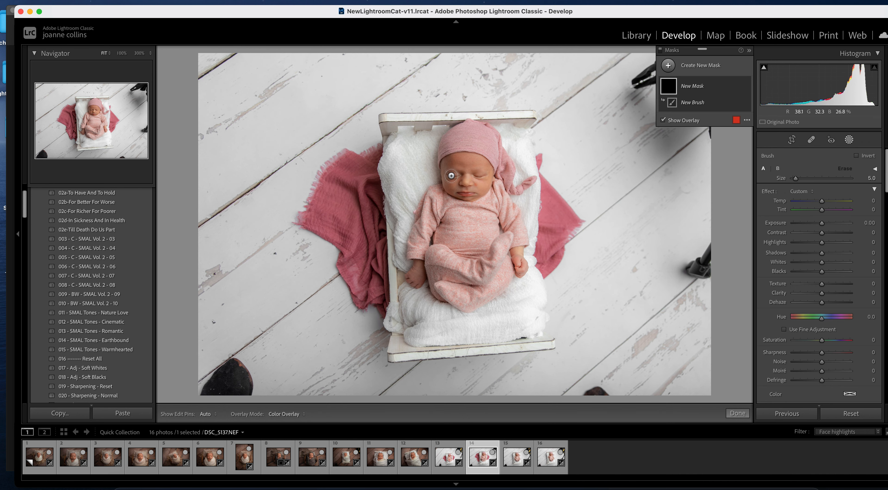
pyautogui.moveTo(455, 167)
pyautogui.mouseDown()
pyautogui.moveTo(479, 172)
pyautogui.moveTo(469, 187)
pyautogui.moveTo(484, 173)
pyautogui.moveTo(456, 164)
pyautogui.mouseUp()
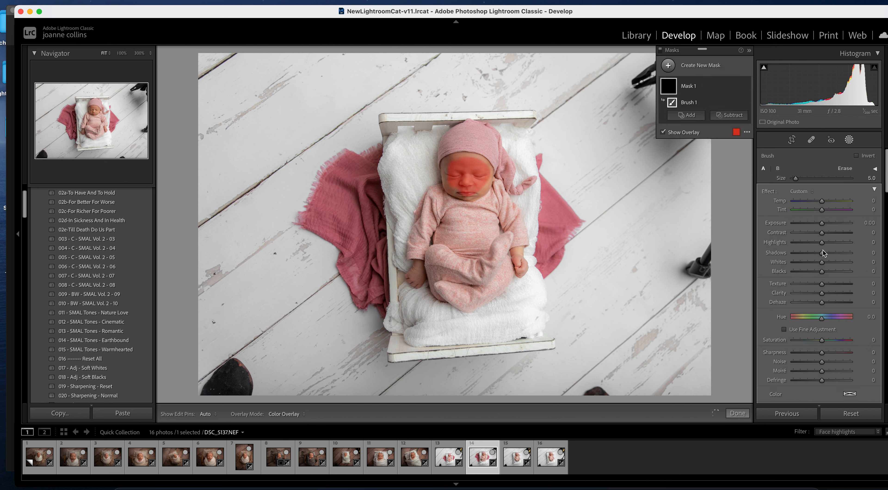
pyautogui.click(802, 192)
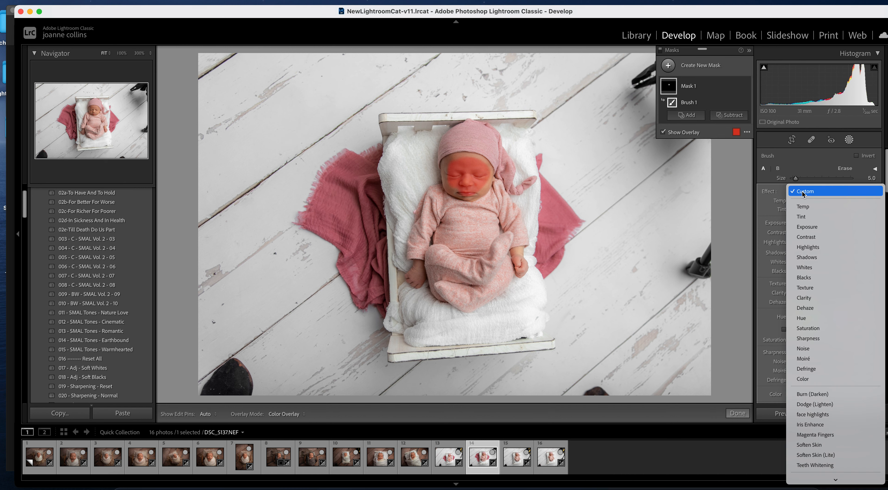
pyautogui.click(824, 413)
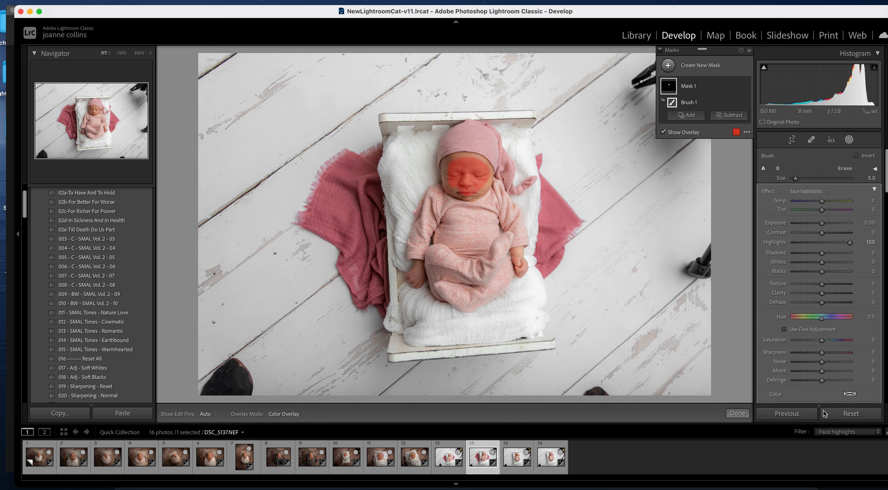
pyautogui.press('o')
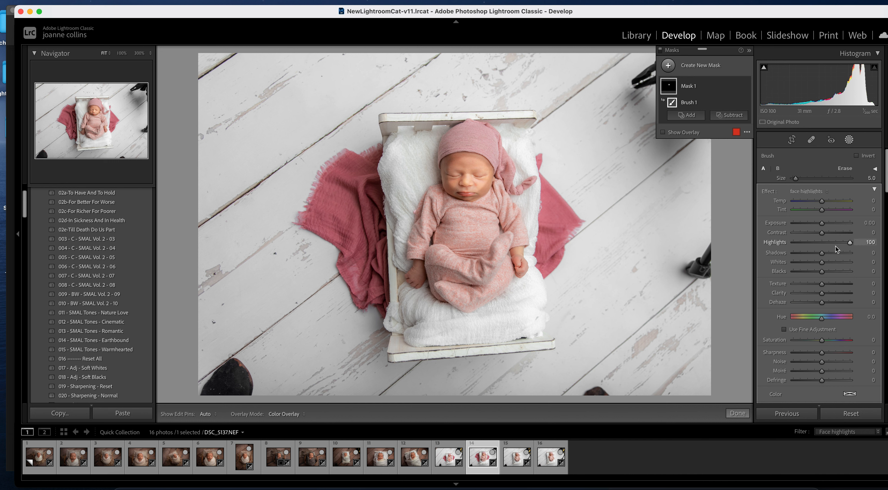
pyautogui.click(835, 243)
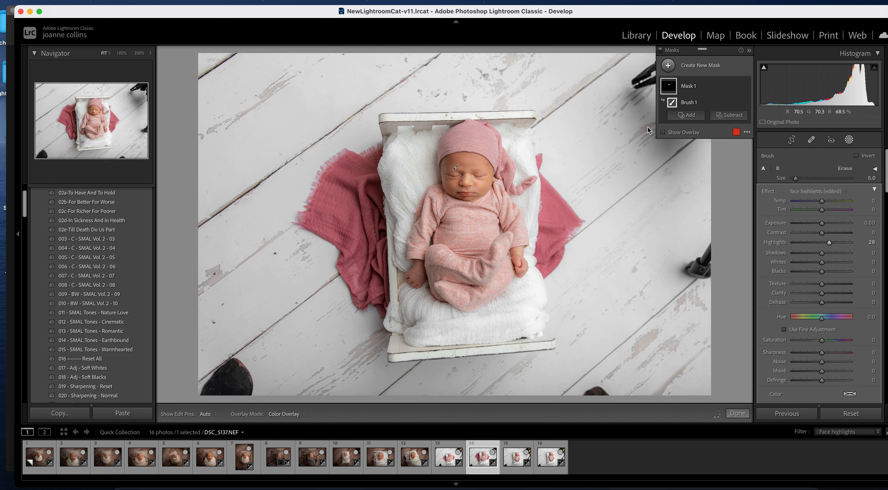
# - Paint extra brightening across the forehead with a size 3 brush, then open crying-baby DSC_5138.NEF
pyautogui.press('[')
pyautogui.moveTo(454, 166); pyautogui.dragTo(457, 161)
pyautogui.press('h')
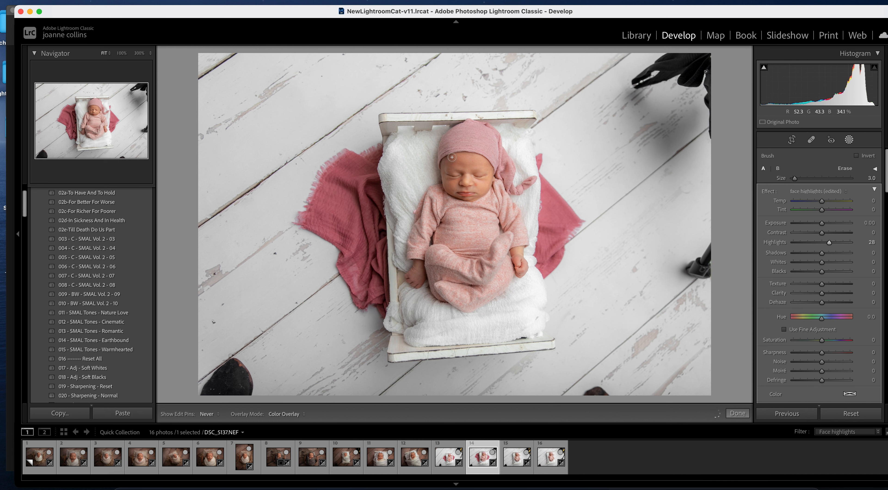
pyautogui.moveTo(451, 157); pyautogui.dragTo(452, 158)
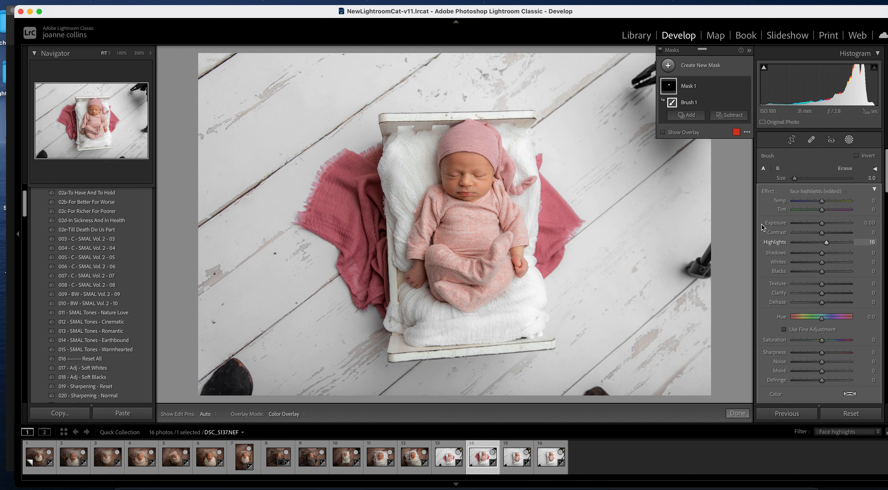
pyautogui.click(739, 413)
pyautogui.click(516, 459)
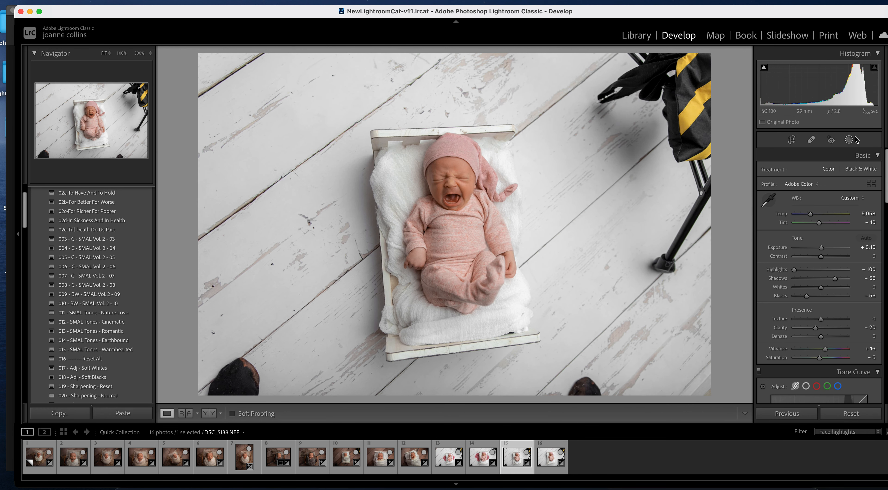
# - Add a face highlights Brush mask and paint it across the crying baby's forehead
pyautogui.click(849, 140)
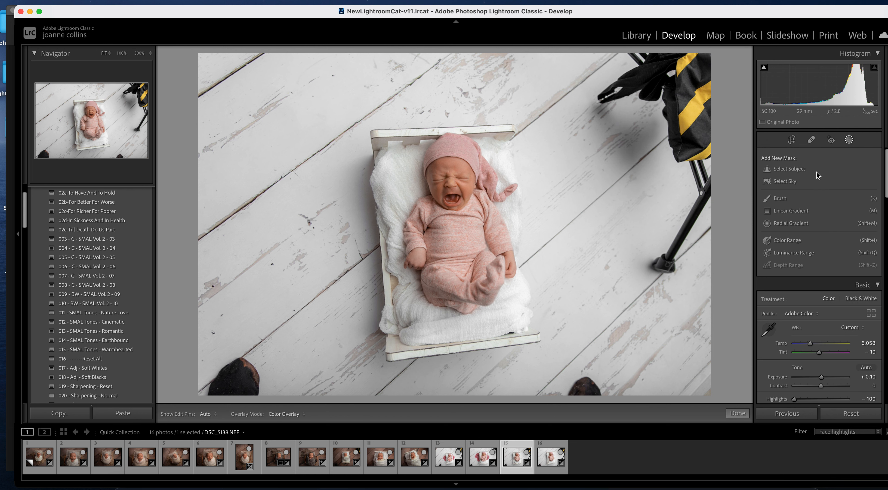
pyautogui.click(782, 199)
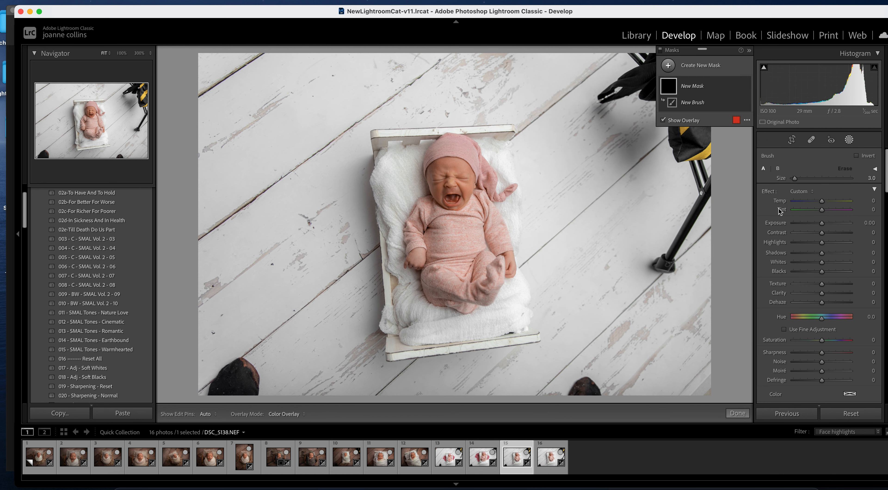
pyautogui.click(810, 191)
pyautogui.click(822, 414)
pyautogui.press('o')
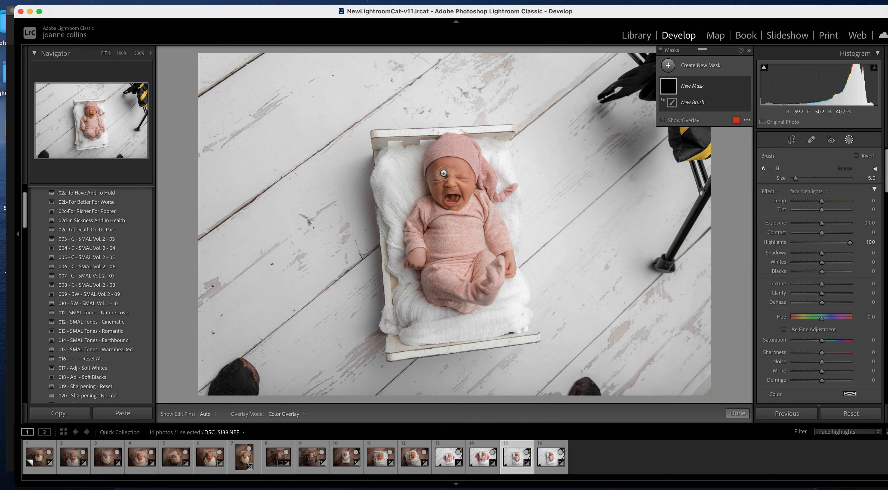
pyautogui.press('h')
pyautogui.moveTo(445, 171)
pyautogui.mouseDown()
pyautogui.moveTo(460, 169)
pyautogui.moveTo(440, 193)
pyautogui.mouseUp()
# - Shrink the brush to size 3, lower Highlights to 27 and finish masking
pyautogui.press('[')
pyautogui.press('[')
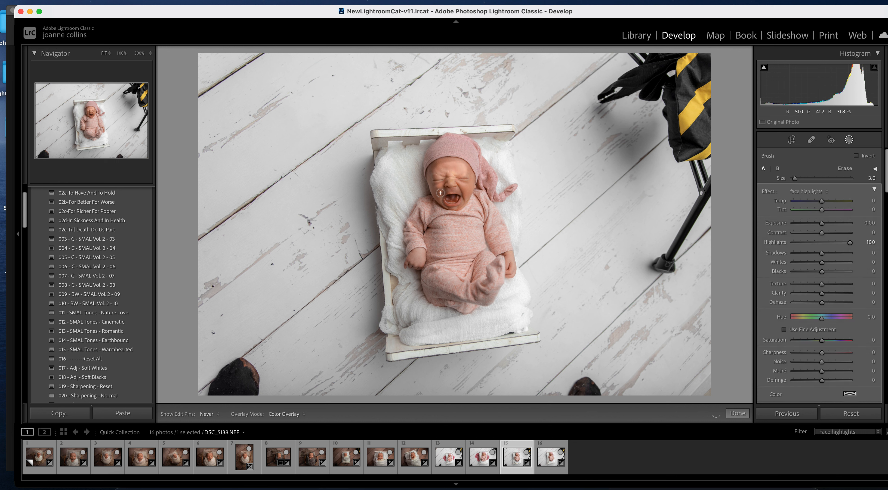
pyautogui.press('h')
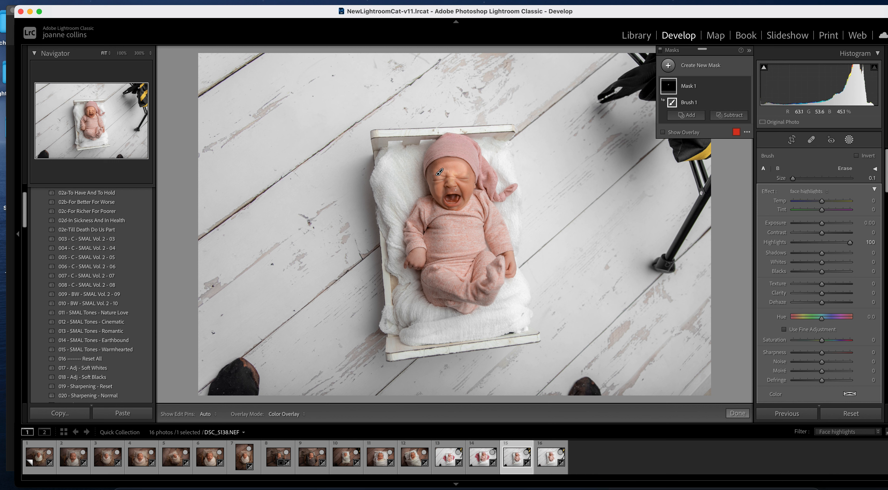
pyautogui.press('h')
pyautogui.press('h')
pyautogui.press('h')
pyautogui.press('h')
pyautogui.press('h')
pyautogui.press('h')
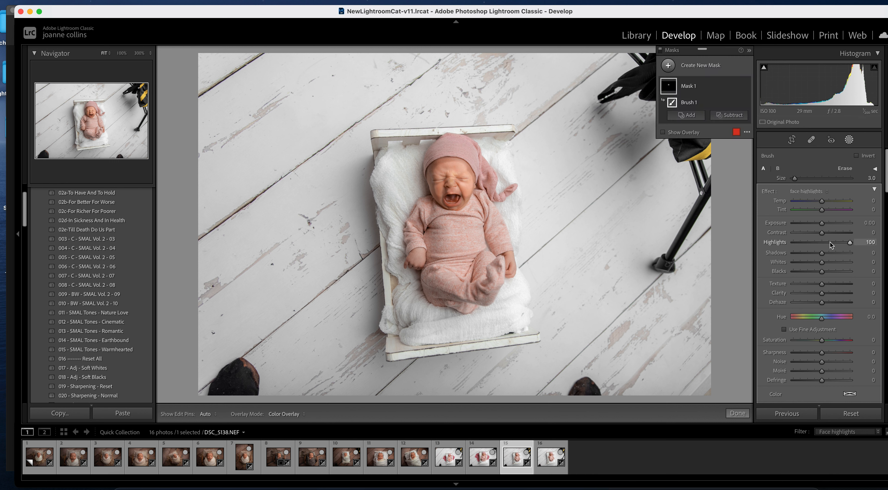
pyautogui.moveTo(850, 242); pyautogui.dragTo(831, 244)
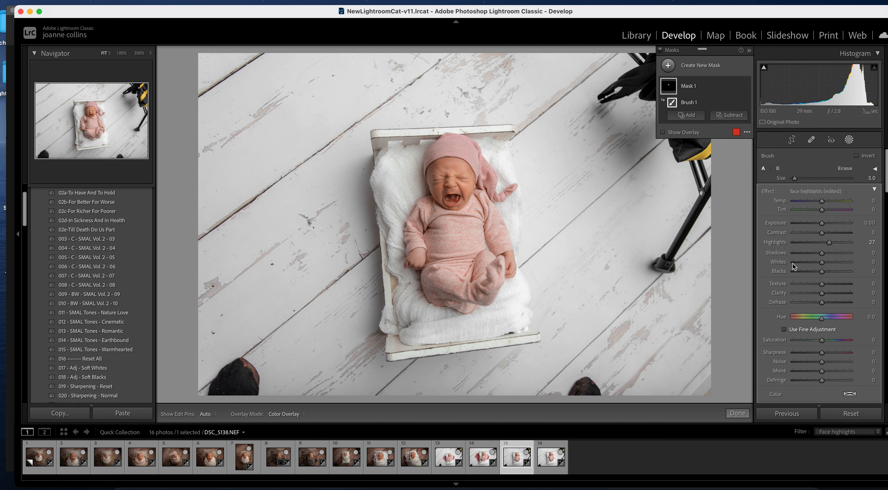
pyautogui.moveTo(744, 89)
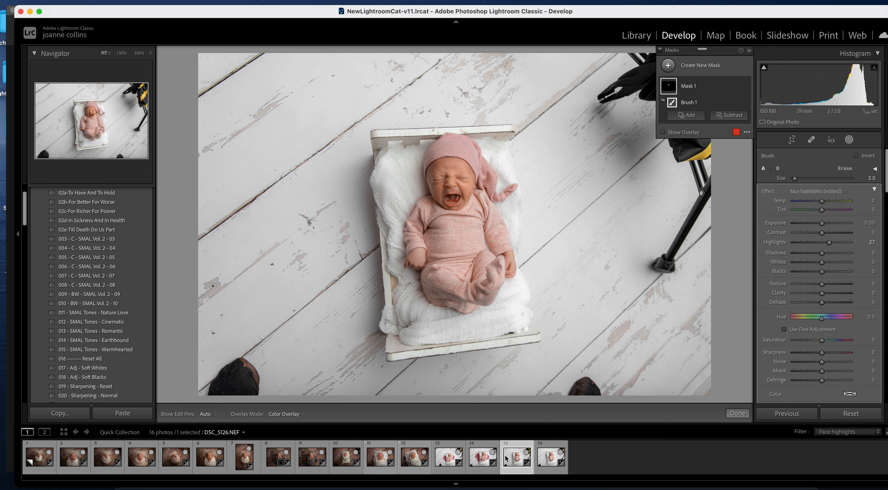
pyautogui.click(737, 413)
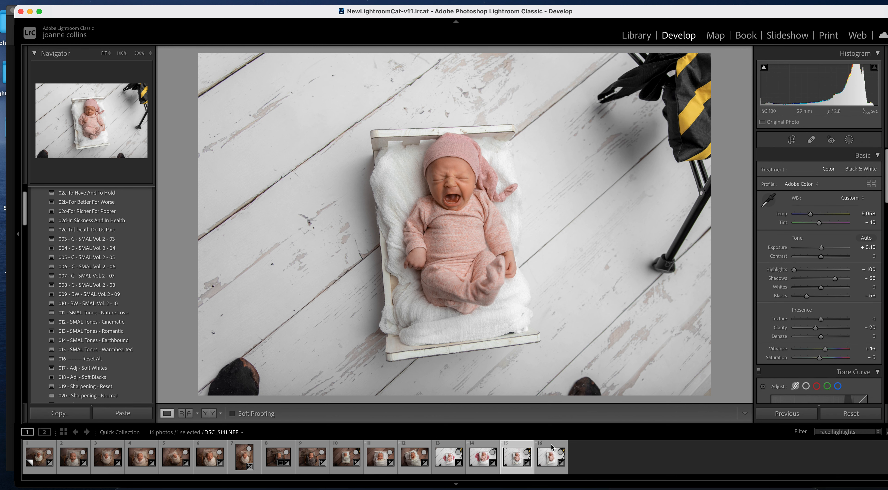
# - On the last photo DSC_5141.NEF, start a Brush mask over the forehead and eye
pyautogui.click(550, 464)
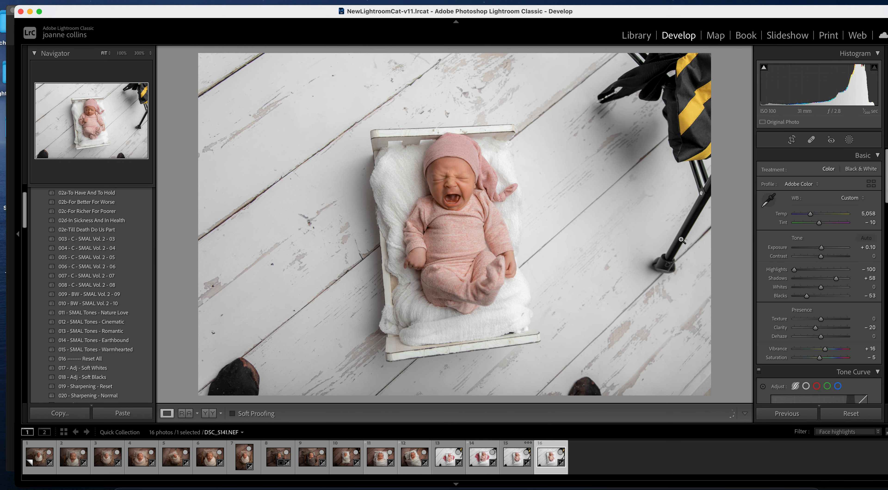
pyautogui.click(851, 141)
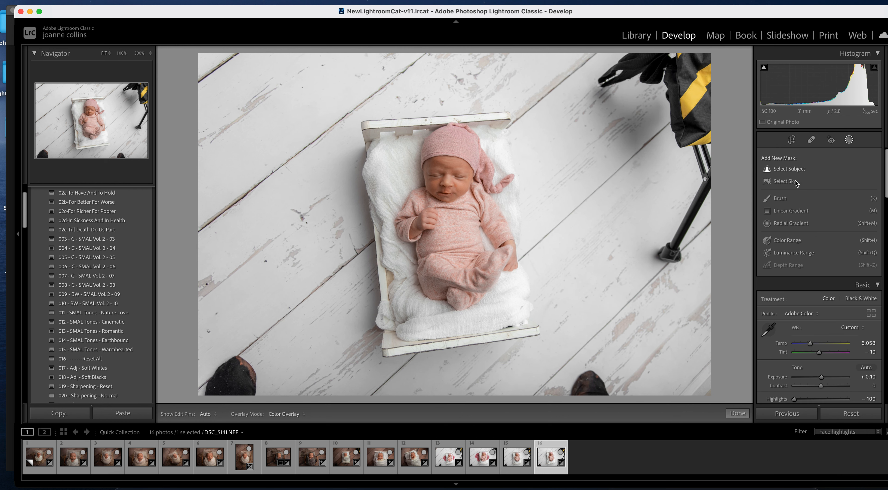
pyautogui.click(782, 203)
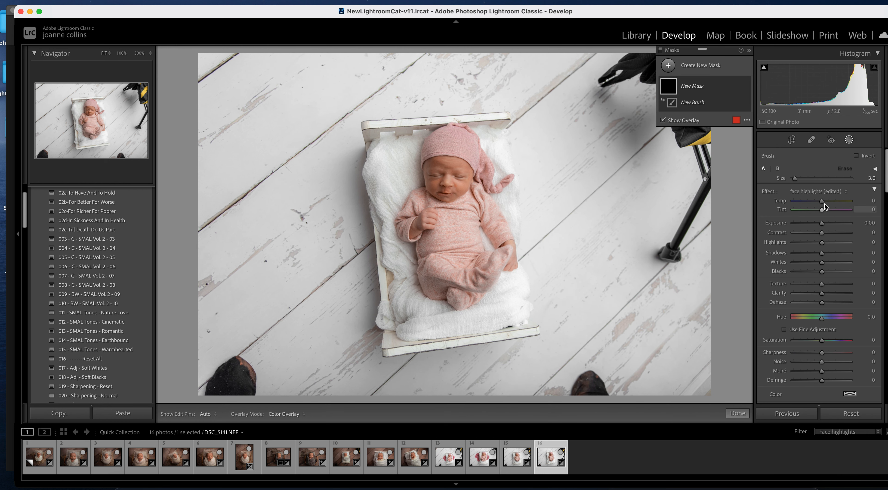
pyautogui.press(']')
pyautogui.press(']')
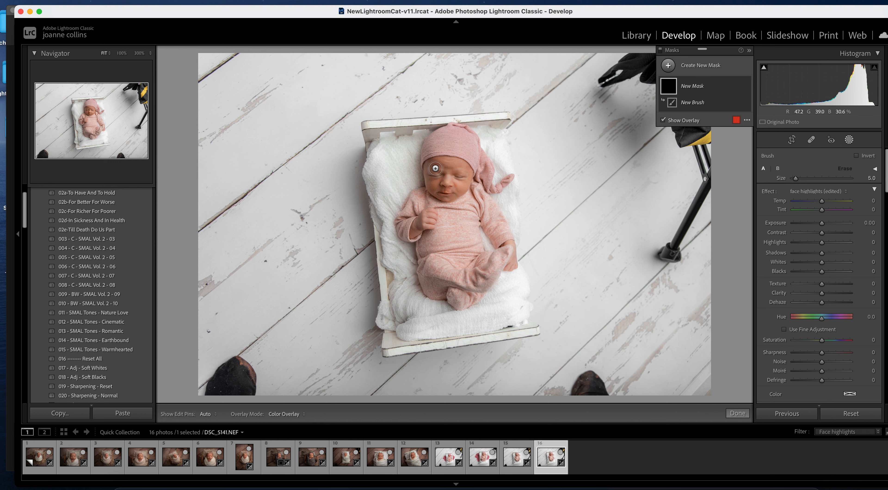
pyautogui.press('h')
pyautogui.moveTo(441, 172)
pyautogui.mouseDown()
pyautogui.moveTo(437, 182)
pyautogui.moveTo(455, 187)
pyautogui.mouseUp()
# - Extend the mask around the mouth and chin with a smaller brush
pyautogui.press('[')
pyautogui.press('[')
pyautogui.click(451, 197)
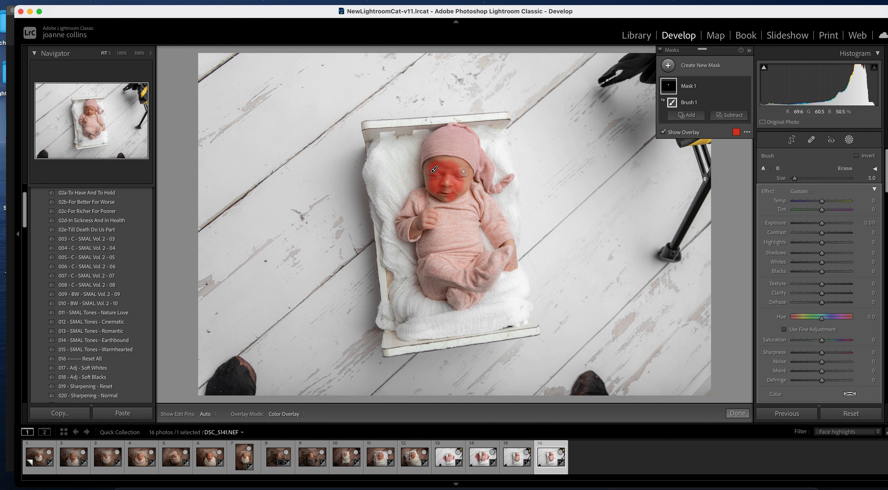
pyautogui.press('h')
pyautogui.press('h')
pyautogui.moveTo(443, 190); pyautogui.dragTo(448, 196)
pyautogui.click(440, 195)
pyautogui.press('[')
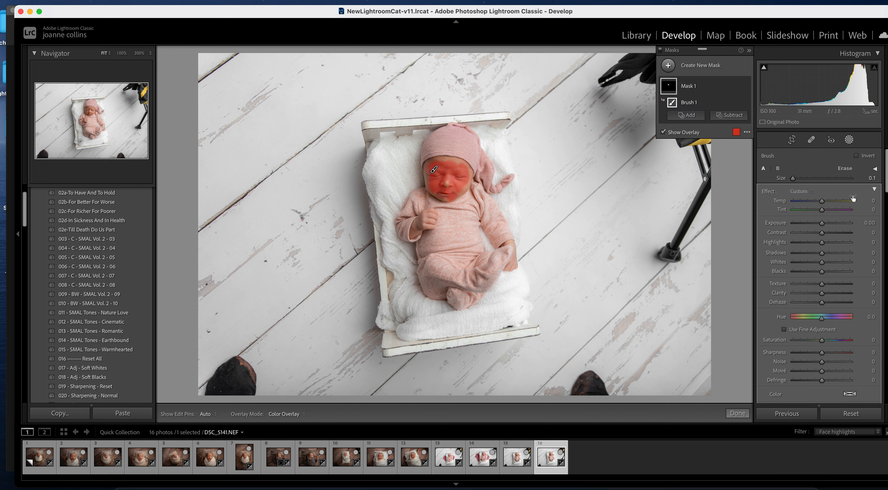
# - Apply the face highlights effect and ease Highlights down to 14
pyautogui.click(799, 190)
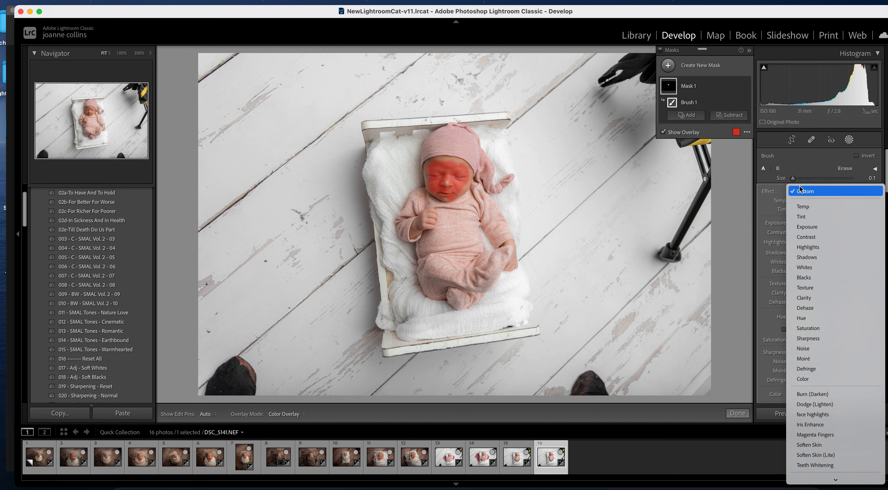
pyautogui.click(840, 414)
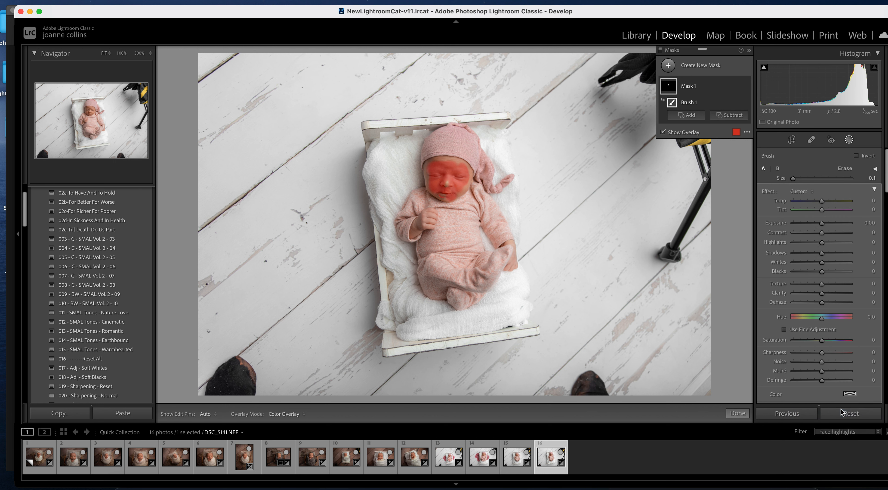
pyautogui.press('o')
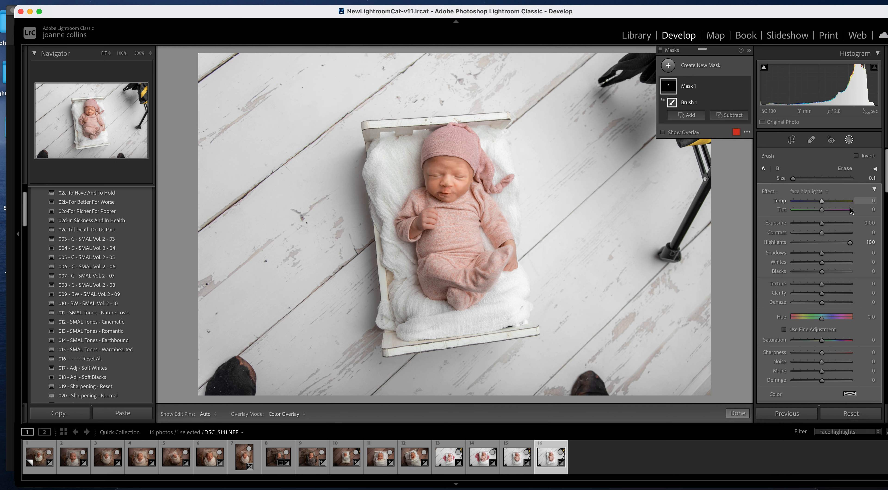
pyautogui.moveTo(850, 242); pyautogui.dragTo(831, 243)
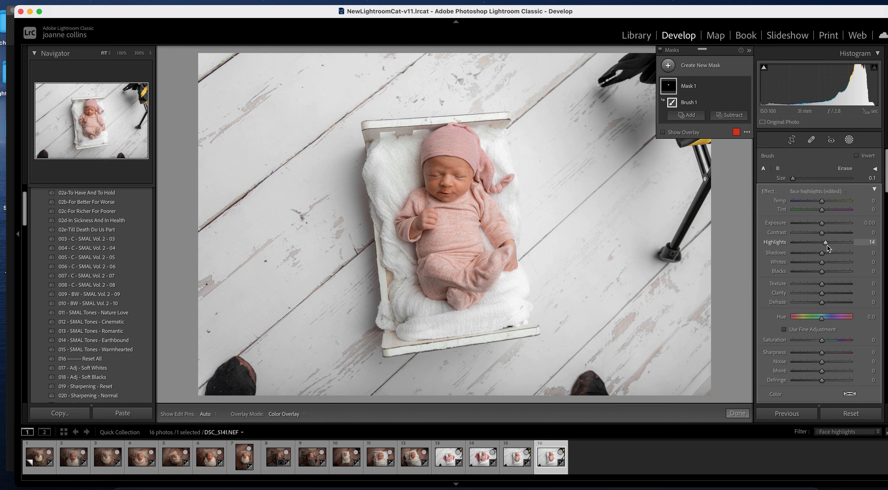
pyautogui.moveTo(739, 84)
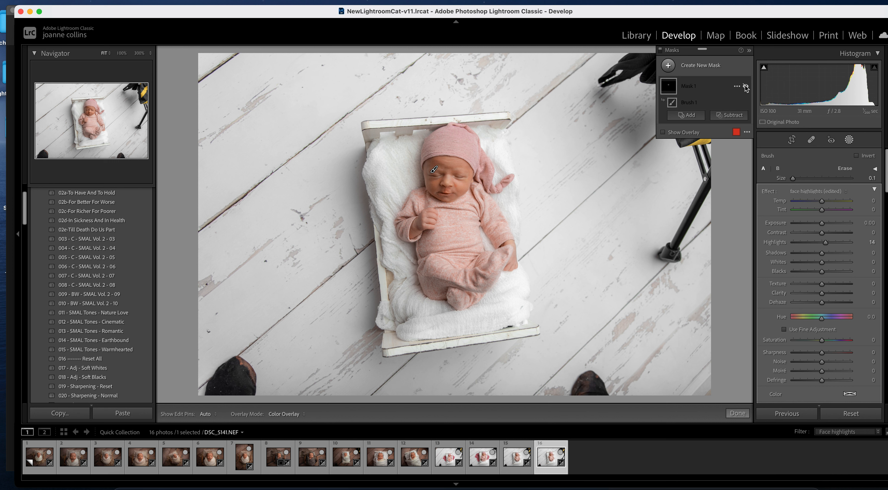
# - Paint more forehead into the face mask with a larger brush, then erase the spill
pyautogui.scroll(1, 432, 169)
pyautogui.click(435, 169)
pyautogui.scroll(4, 436, 169)
pyautogui.press('h')
pyautogui.moveTo(434, 164)
pyautogui.mouseDown()
pyautogui.moveTo(435, 201)
pyautogui.moveTo(455, 193)
pyautogui.moveTo(434, 182)
pyautogui.mouseUp()
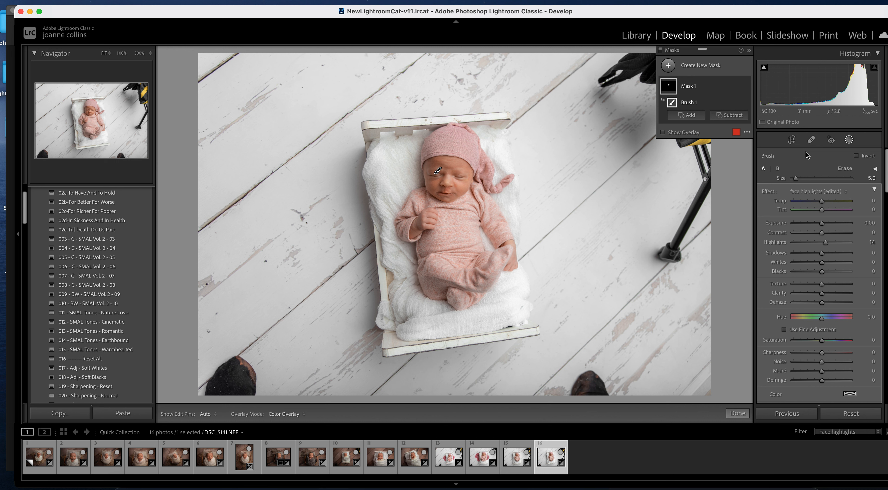
pyautogui.click(846, 169)
pyautogui.moveTo(438, 170); pyautogui.dragTo(437, 171)
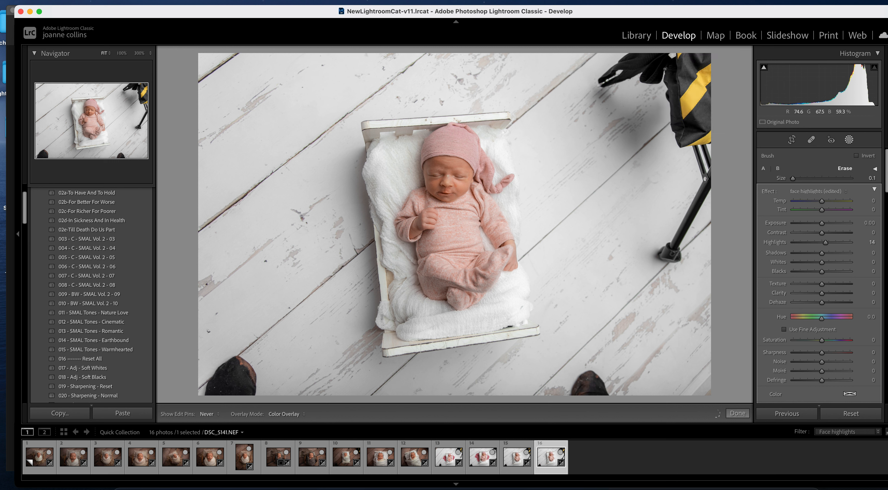
pyautogui.moveTo(437, 170)
pyautogui.mouseDown()
pyautogui.moveTo(446, 181)
pyautogui.moveTo(451, 172)
pyautogui.mouseUp()
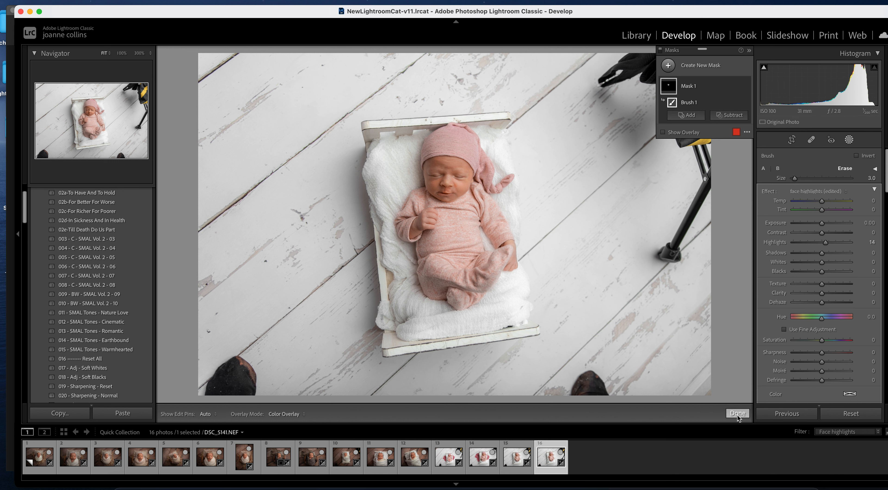
# - Compare the mask on and off, add another brushed area, and close masking
pyautogui.click(744, 86)
pyautogui.click(745, 87)
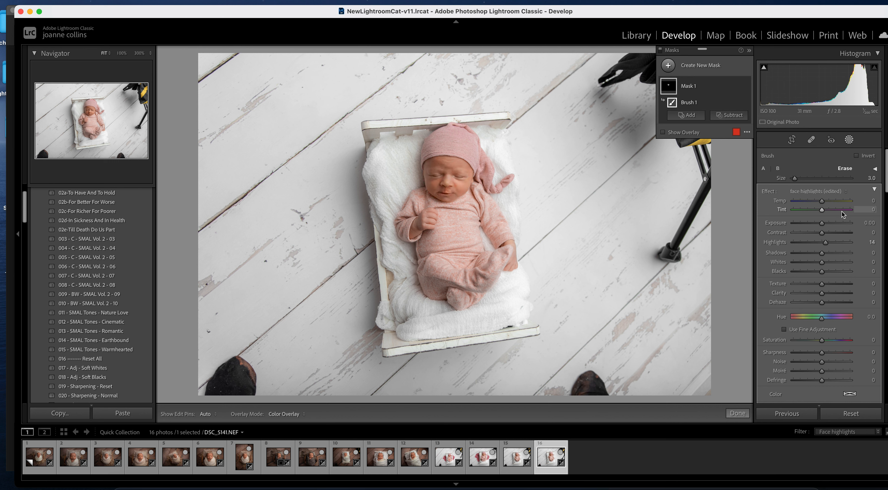
pyautogui.click(687, 115)
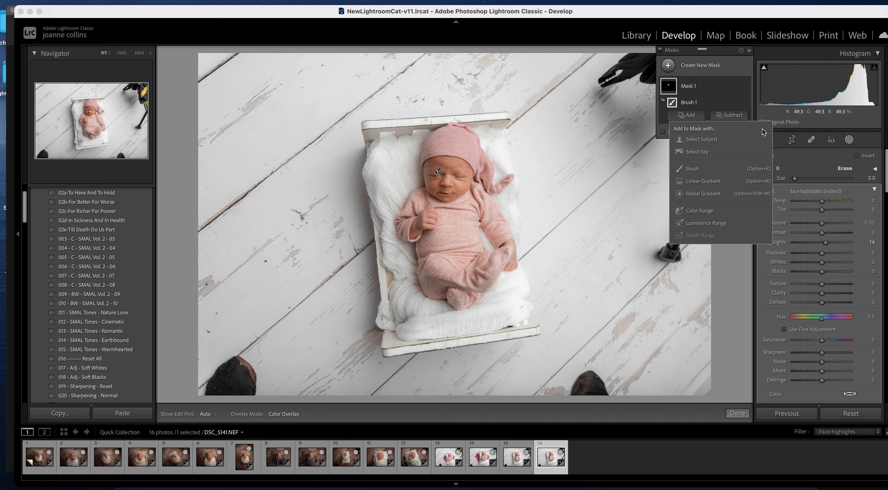
pyautogui.click(701, 170)
pyautogui.press('h')
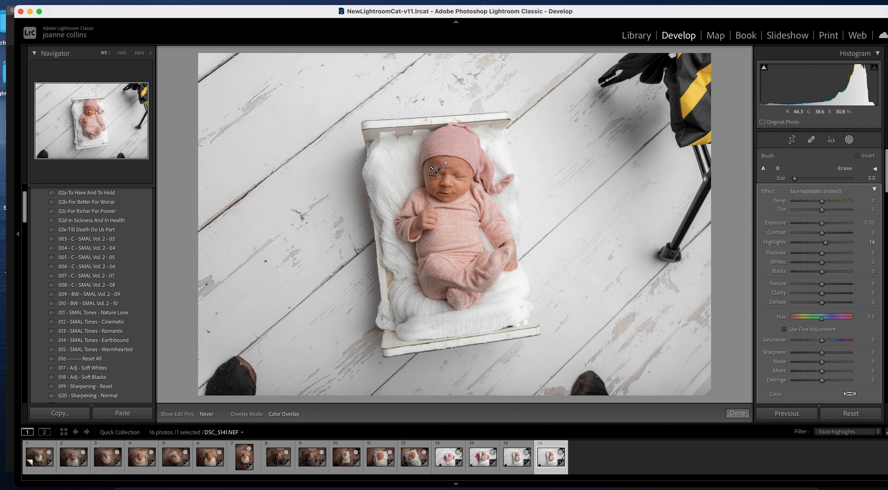
pyautogui.press('h')
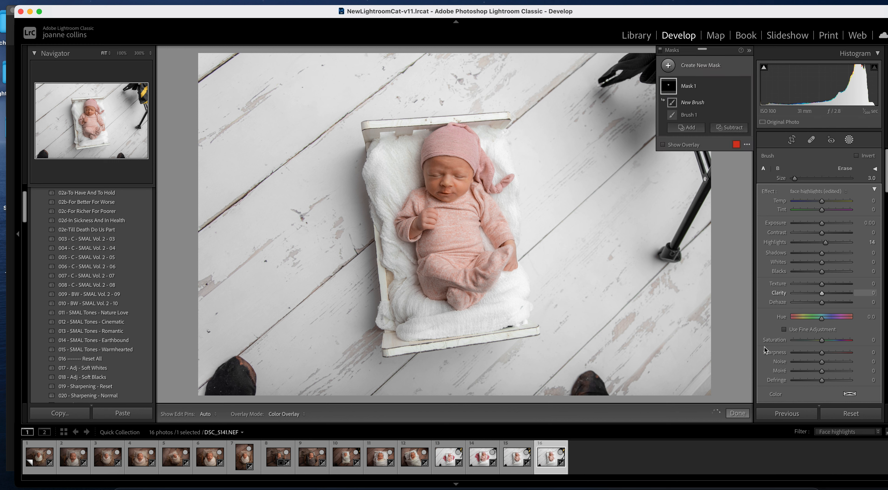
pyautogui.click(738, 413)
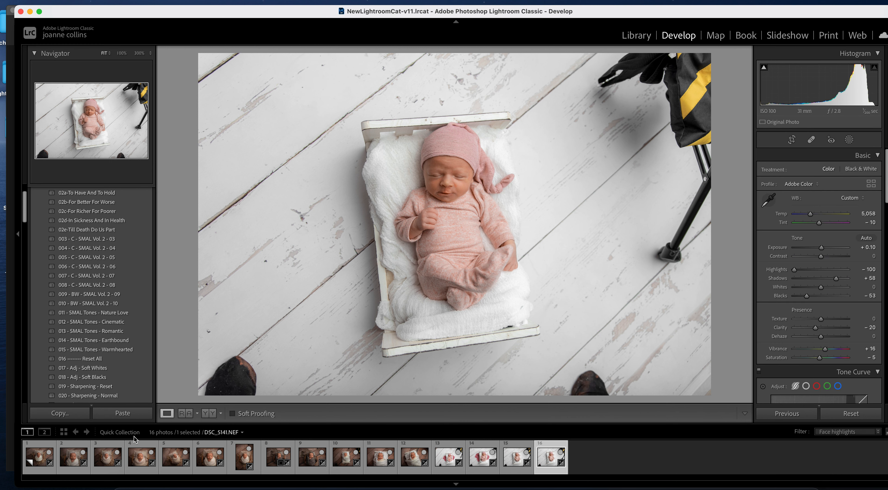
# - On the dark-floor photo, set Highlights to -40 and Exposure to +0.90
pyautogui.click(39, 456)
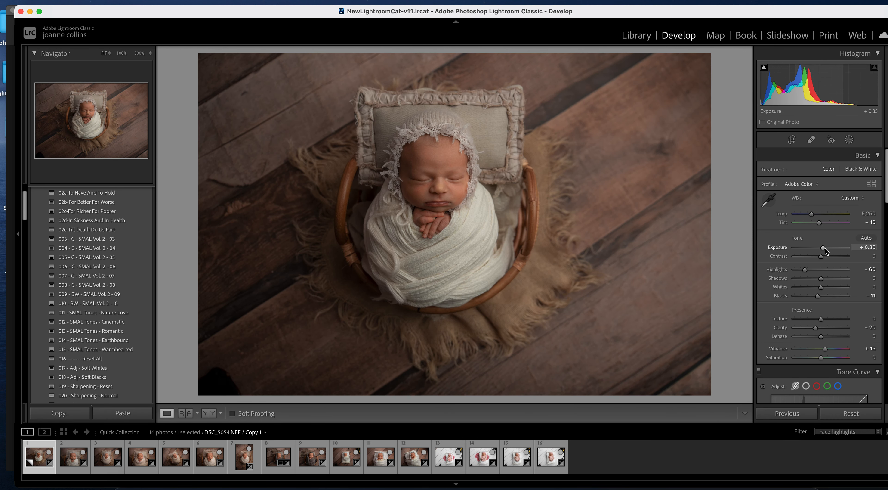
pyautogui.click(811, 271)
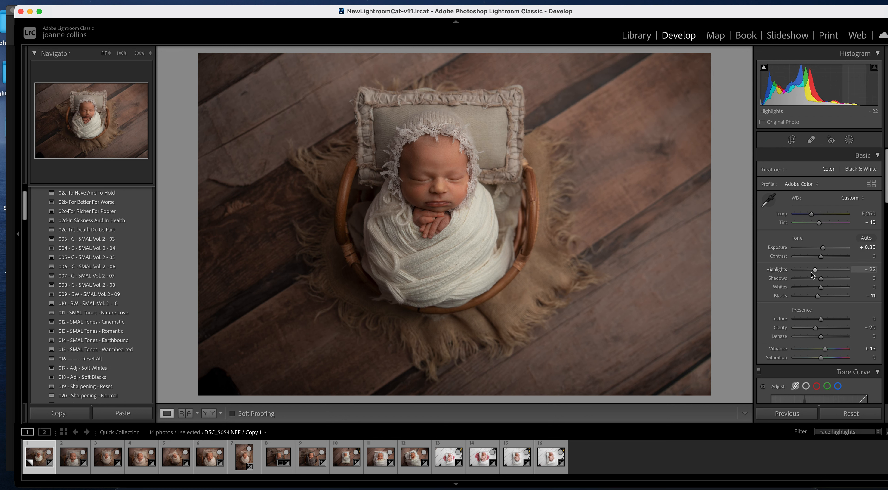
pyautogui.moveTo(823, 248); pyautogui.dragTo(825, 248)
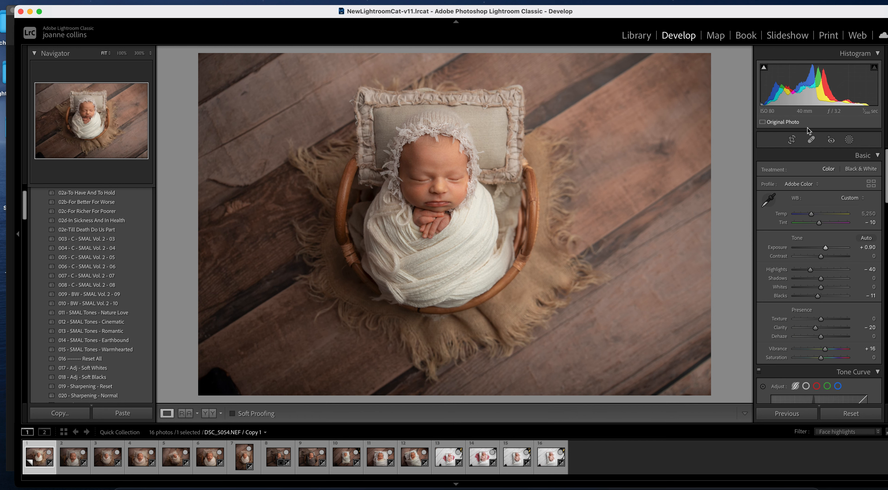
# - Crop the dark-floor photo tighter around the baby
pyautogui.click(793, 139)
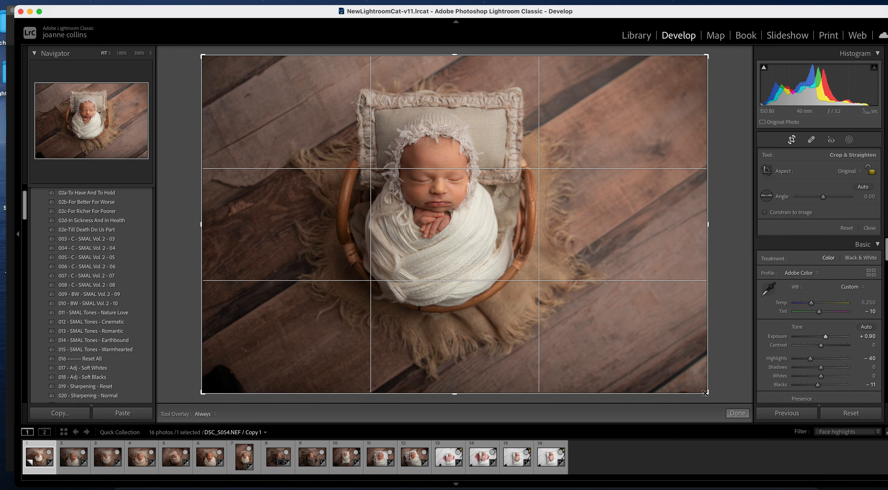
pyautogui.moveTo(698, 384); pyautogui.dragTo(670, 366)
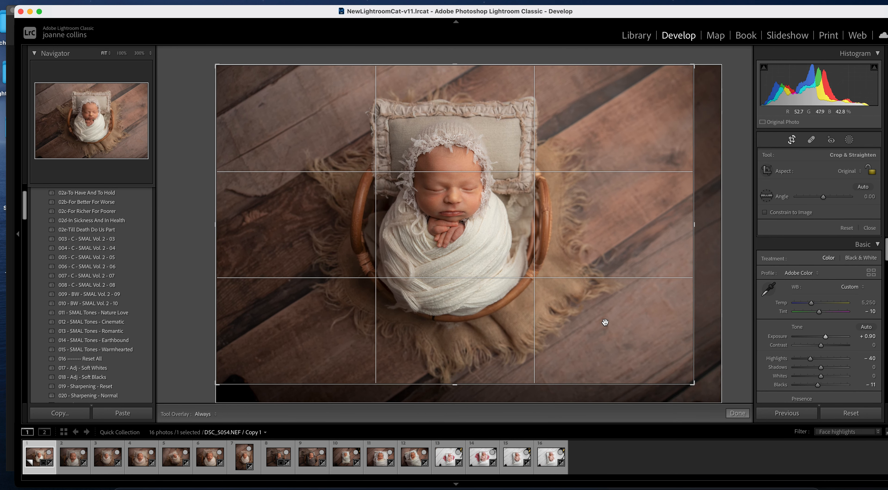
pyautogui.press('Return')
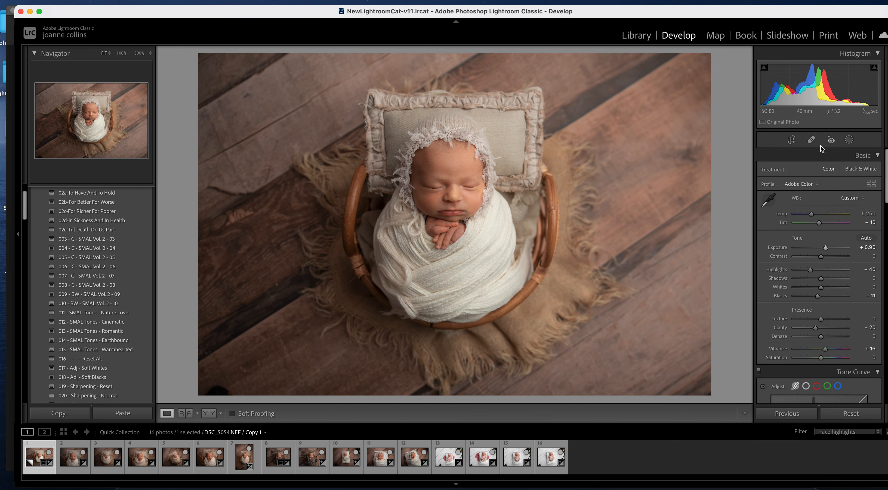
# - Heal the dark bottom-left corner, sampling nearby wood as the source
pyautogui.click(811, 140)
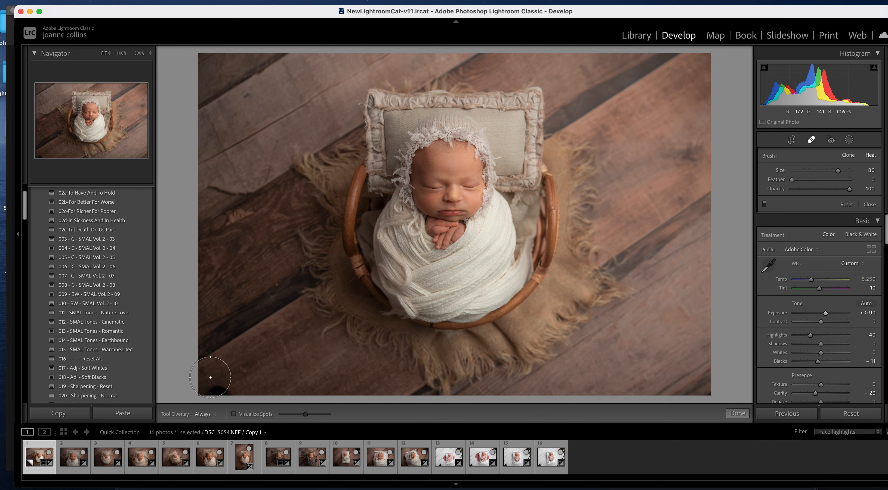
pyautogui.click(221, 389)
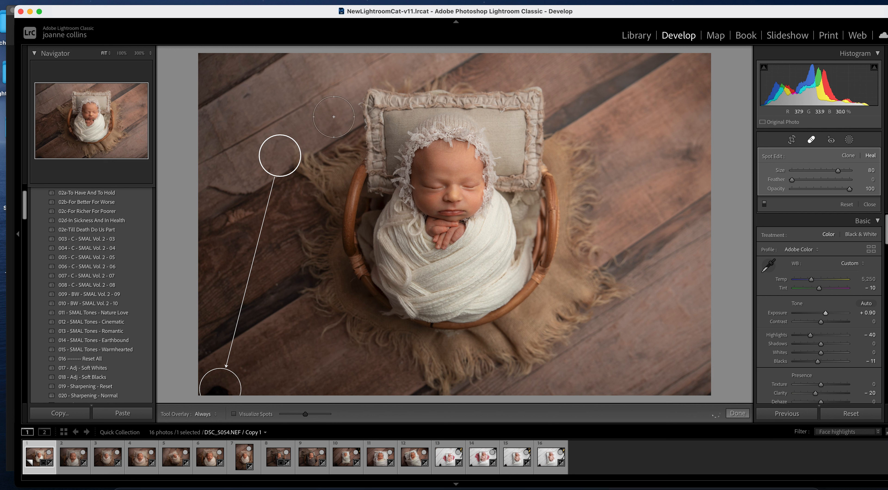
pyautogui.moveTo(288, 153)
pyautogui.mouseDown()
pyautogui.moveTo(284, 374)
pyautogui.moveTo(295, 365)
pyautogui.moveTo(289, 344)
pyautogui.moveTo(336, 371)
pyautogui.moveTo(280, 364)
pyautogui.mouseUp()
pyautogui.click(732, 418)
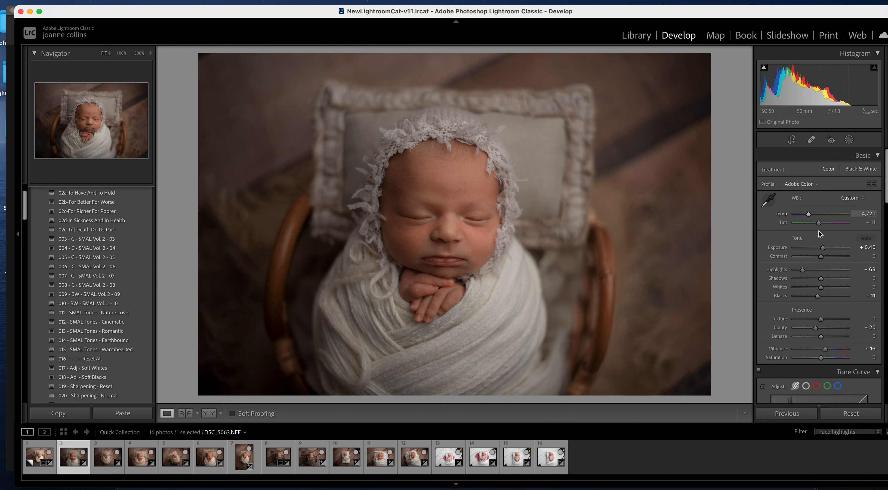
# - Raise Exposure to +0.85, straighten to -3.33, tighten the crop and shift the baby upward
pyautogui.moveTo(822, 248); pyautogui.dragTo(824, 252)
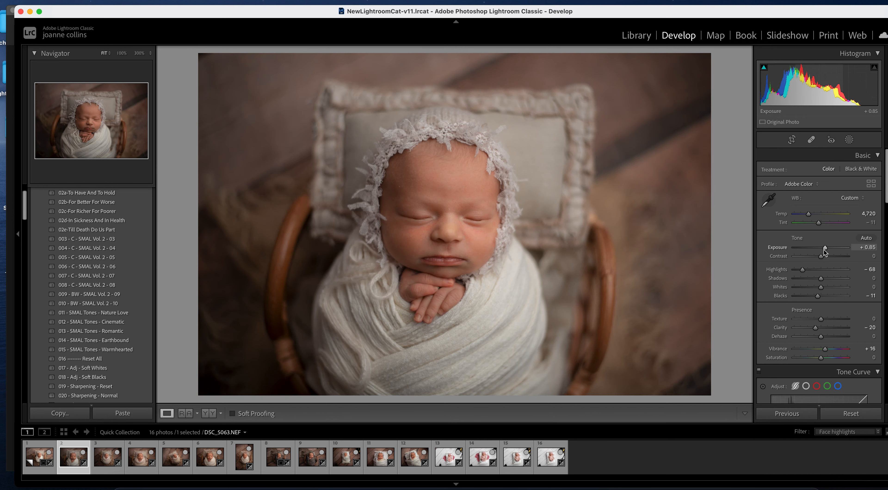
pyautogui.click(791, 139)
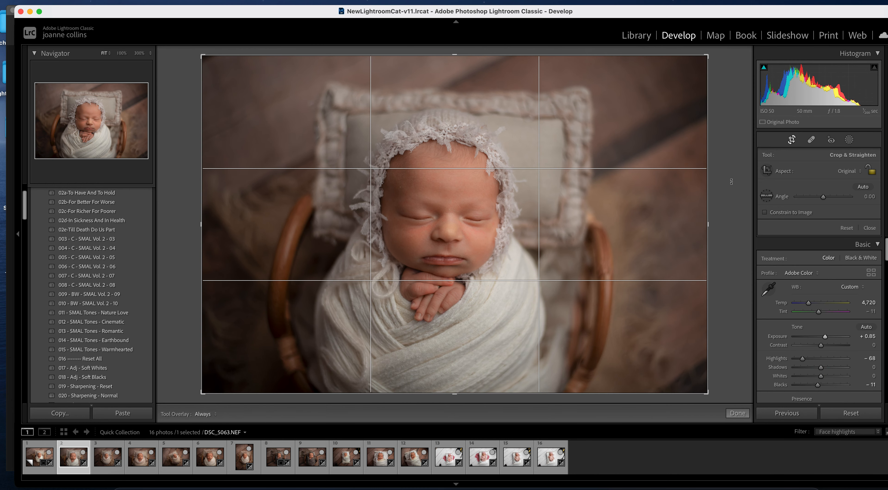
pyautogui.moveTo(731, 182); pyautogui.dragTo(731, 166)
pyautogui.moveTo(607, 238); pyautogui.dragTo(497, 236)
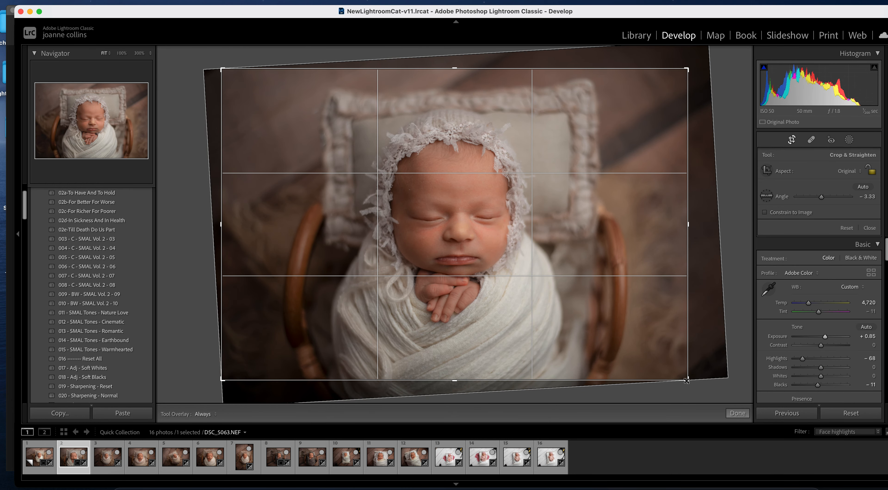
pyautogui.moveTo(687, 380); pyautogui.dragTo(681, 378)
pyautogui.moveTo(616, 313); pyautogui.dragTo(616, 306)
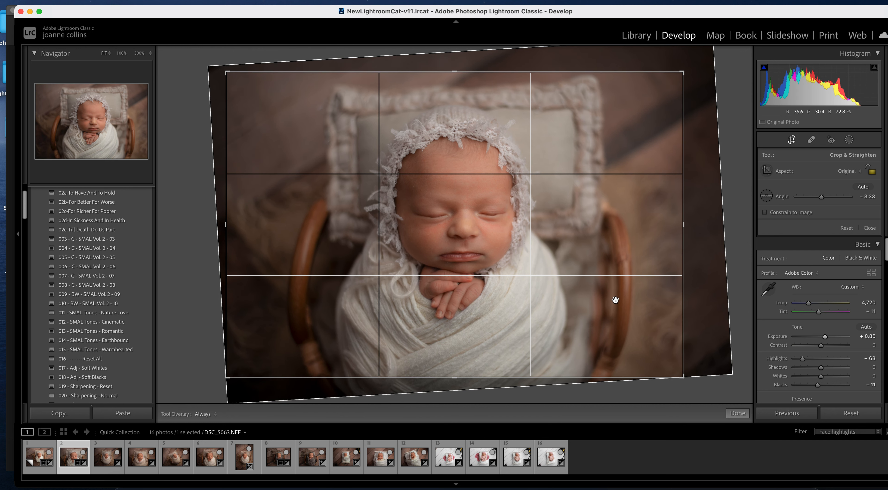
pyautogui.press('Return')
# - On DSC_5068, raise Exposure to +0.45, darken the shadows and crop tighter around the baby
pyautogui.press('Right')
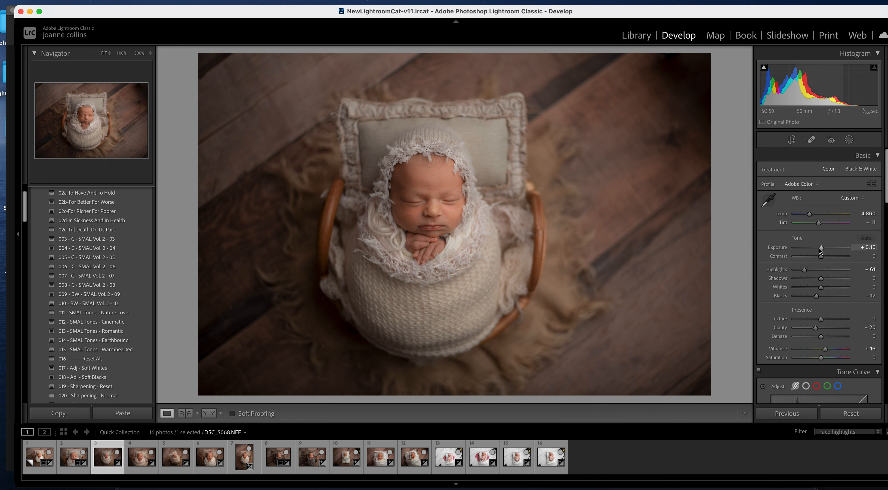
pyautogui.moveTo(819, 246); pyautogui.dragTo(820, 247)
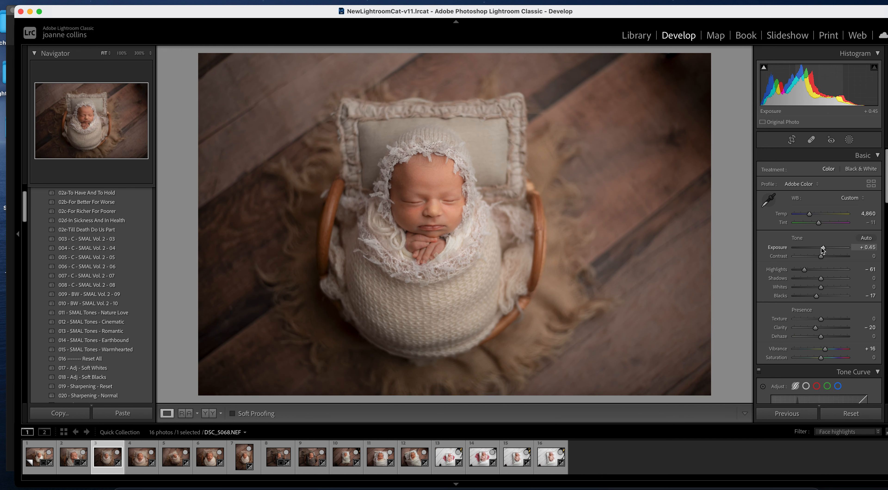
pyautogui.moveTo(819, 278); pyautogui.dragTo(815, 279)
pyautogui.press('r')
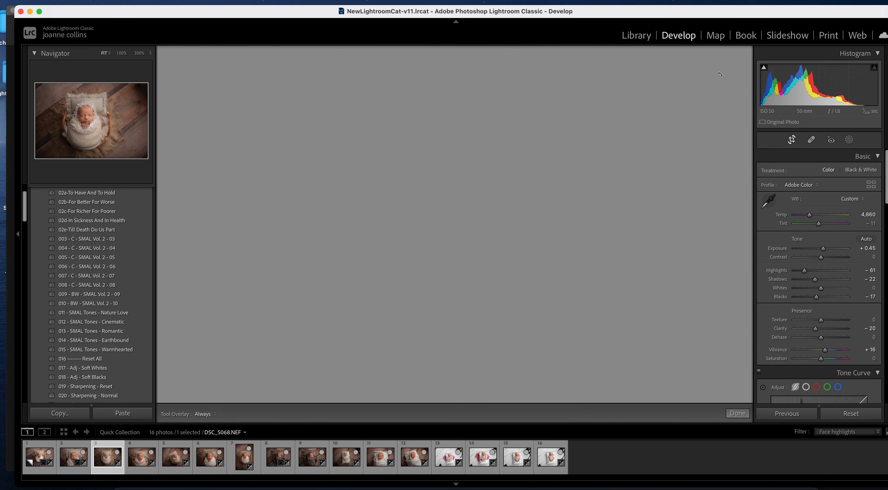
pyautogui.moveTo(707, 58); pyautogui.dragTo(697, 67)
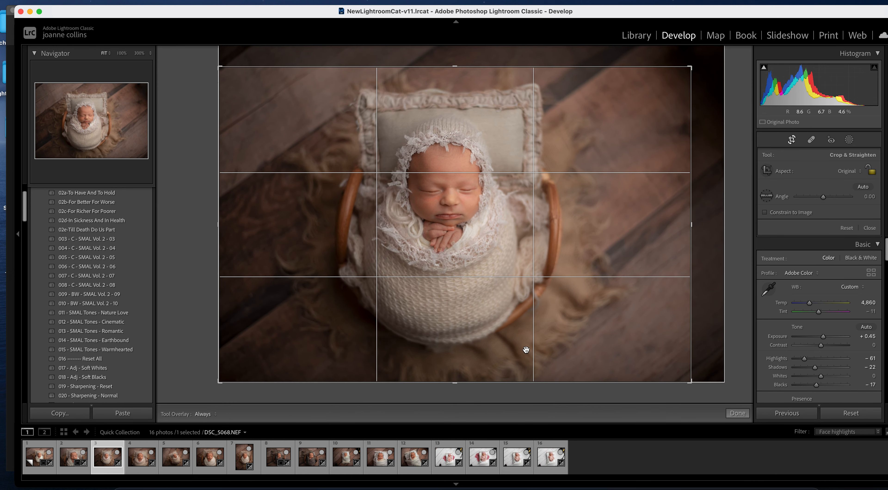
pyautogui.moveTo(688, 382); pyautogui.dragTo(677, 375)
pyautogui.moveTo(679, 73); pyautogui.dragTo(675, 76)
pyautogui.moveTo(555, 362)
pyautogui.mouseDown()
pyautogui.moveTo(549, 355)
pyautogui.moveTo(548, 363)
pyautogui.mouseUp()
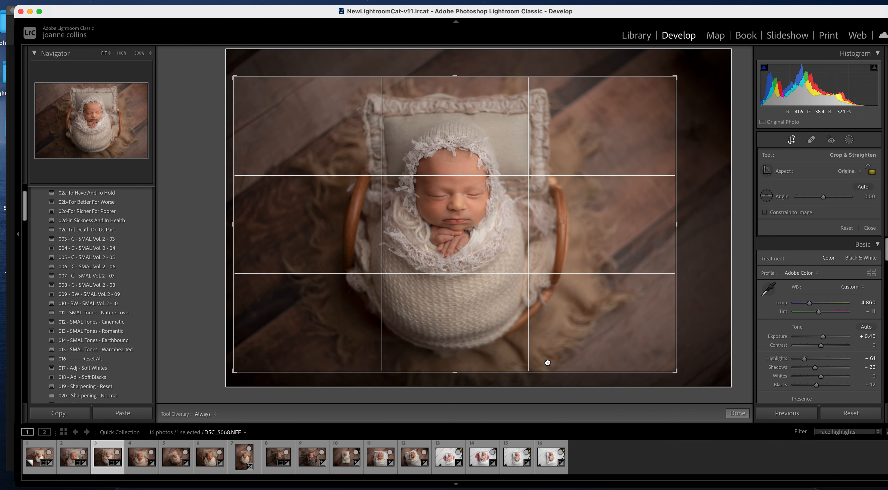
pyautogui.press('Return')
# - Raise DSC_5071's Exposure to +0.60 and tighten its crop from the lower-left corner
pyautogui.press('Right')
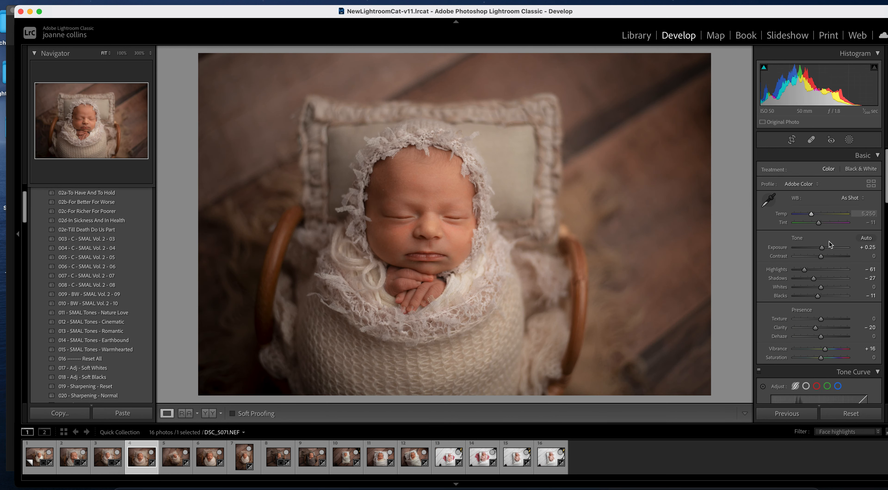
pyautogui.moveTo(822, 247); pyautogui.dragTo(824, 249)
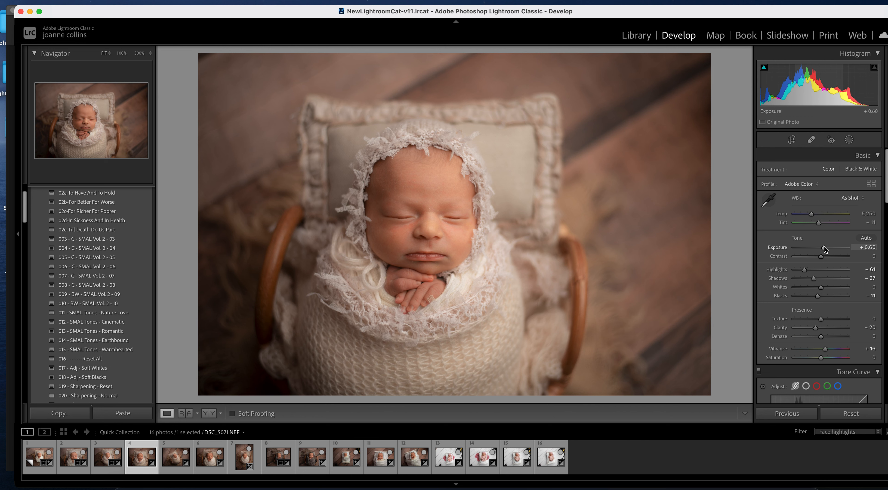
pyautogui.click(791, 140)
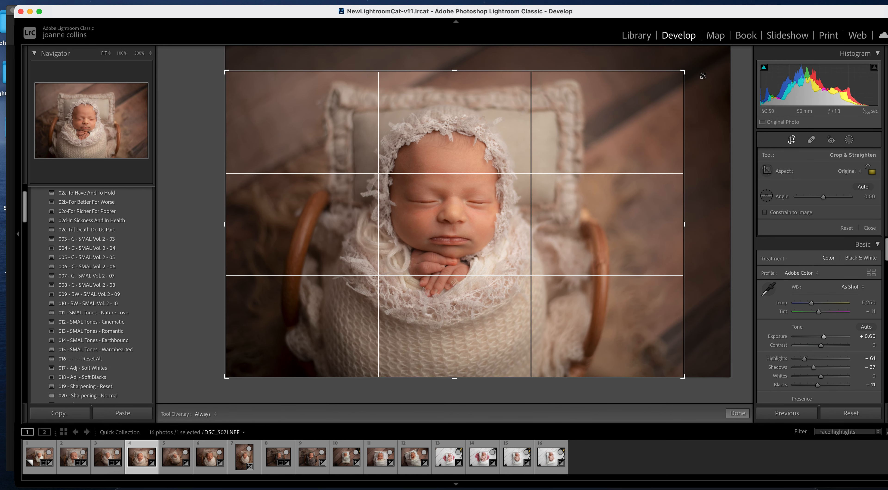
pyautogui.press('Return')
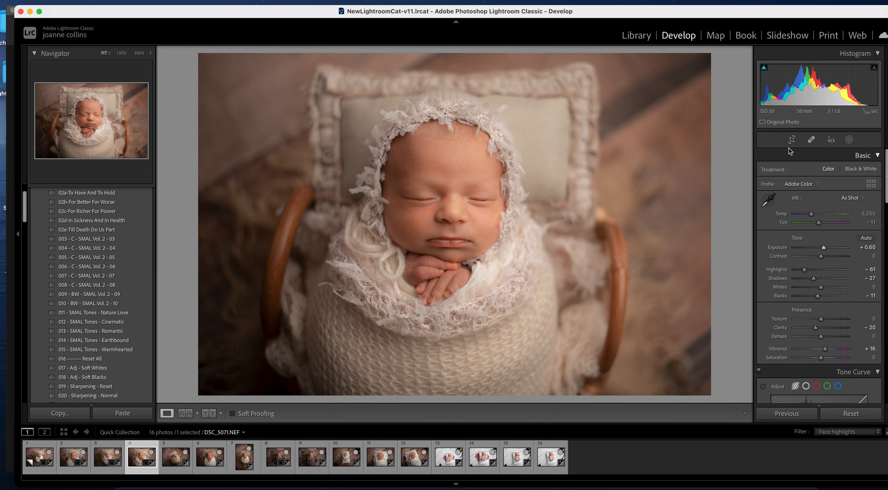
pyautogui.click(792, 140)
pyautogui.moveTo(227, 378); pyautogui.dragTo(238, 369)
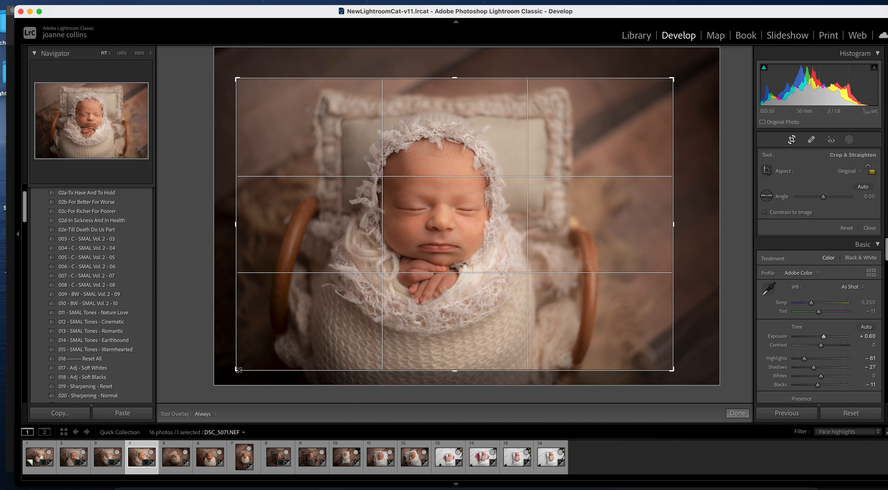
pyautogui.press('Return')
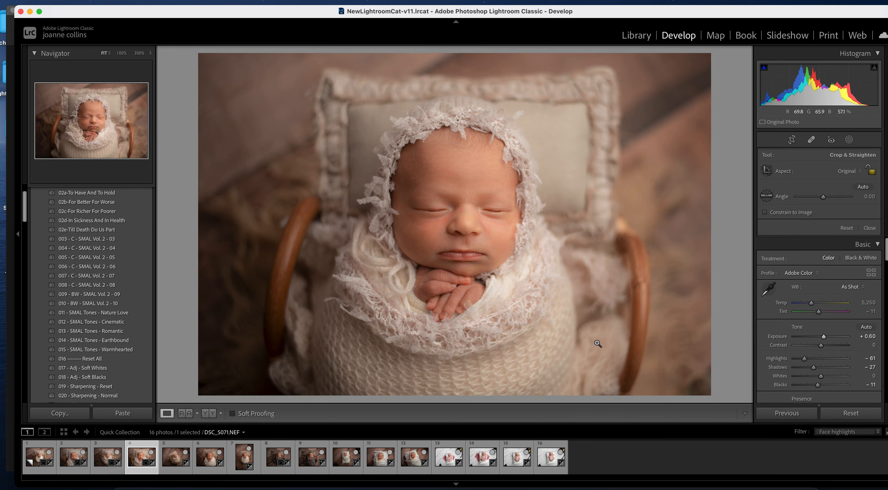
pyautogui.press('Right')
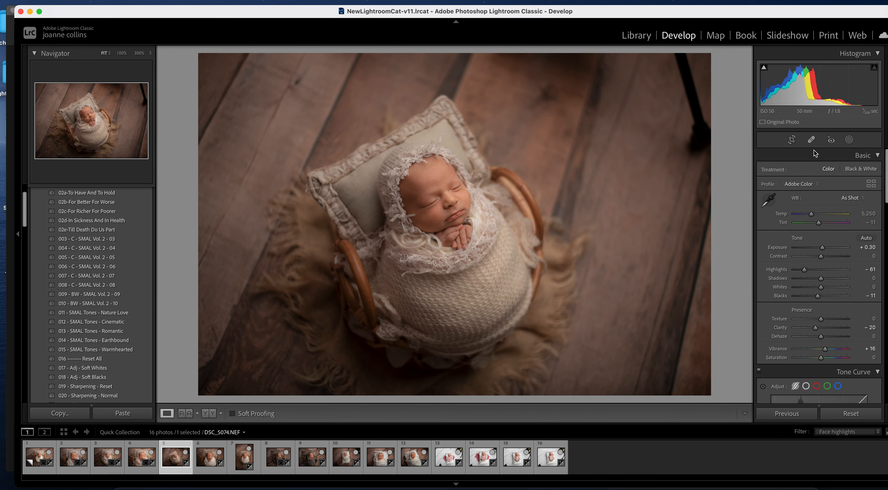
# - Crop DSC_5074 tighter from the upper-right corner and refine the photo's position in the frame
pyautogui.click(791, 140)
pyautogui.moveTo(711, 54); pyautogui.dragTo(701, 74)
pyautogui.moveTo(595, 203); pyautogui.dragTo(574, 207)
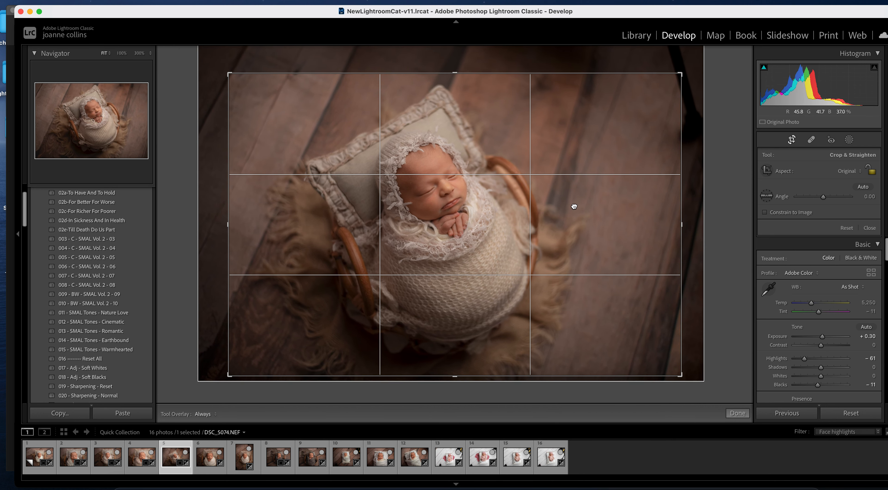
pyautogui.press('Return')
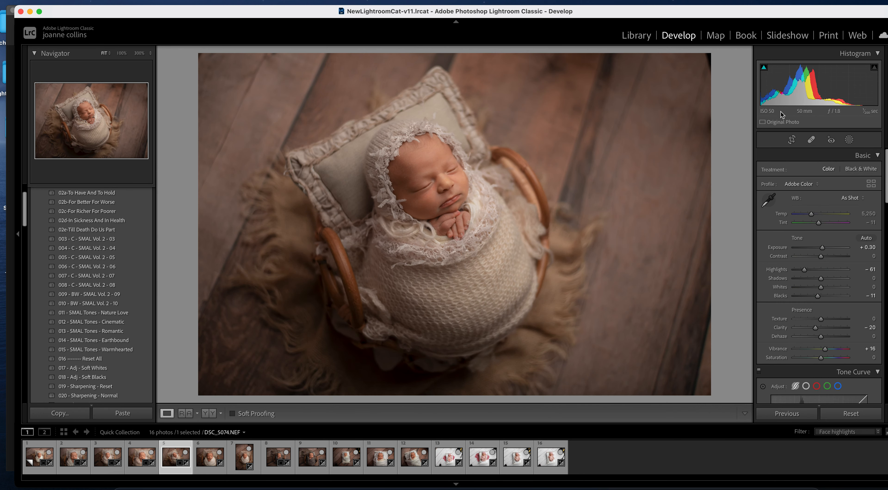
pyautogui.click(790, 142)
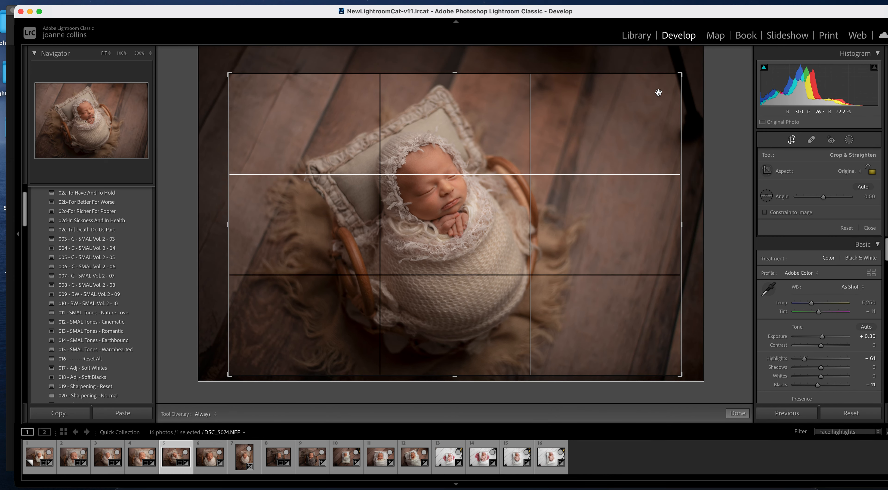
pyautogui.moveTo(639, 115); pyautogui.dragTo(644, 115)
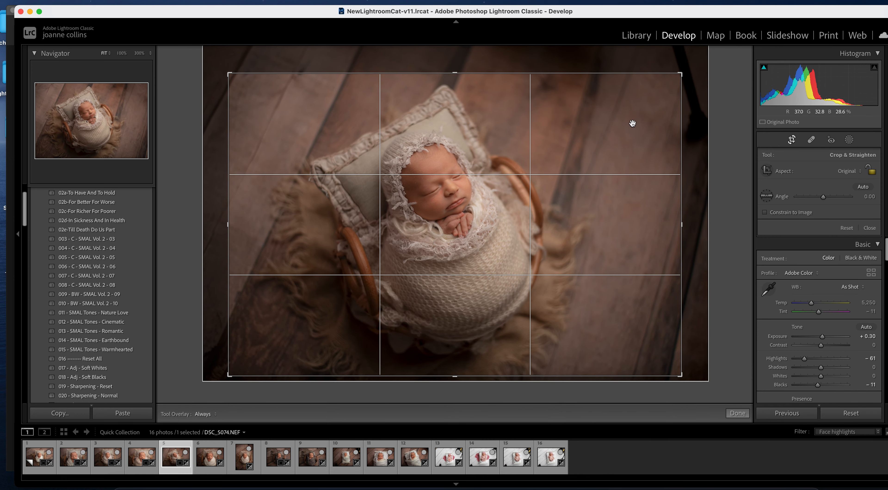
pyautogui.press('Return')
pyautogui.press('Right')
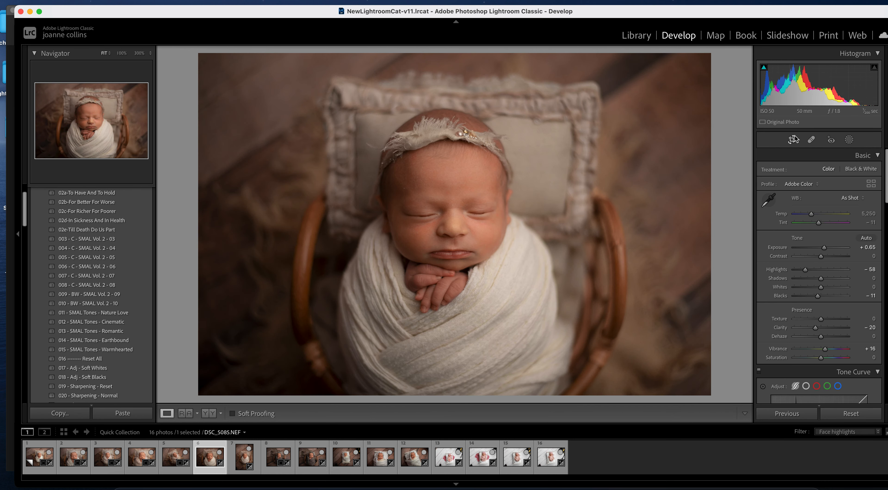
# - Straighten DSC_5085 to -1.25, crop it from the lower-right and lift its shadows
pyautogui.click(793, 139)
pyautogui.moveTo(721, 231); pyautogui.dragTo(724, 227)
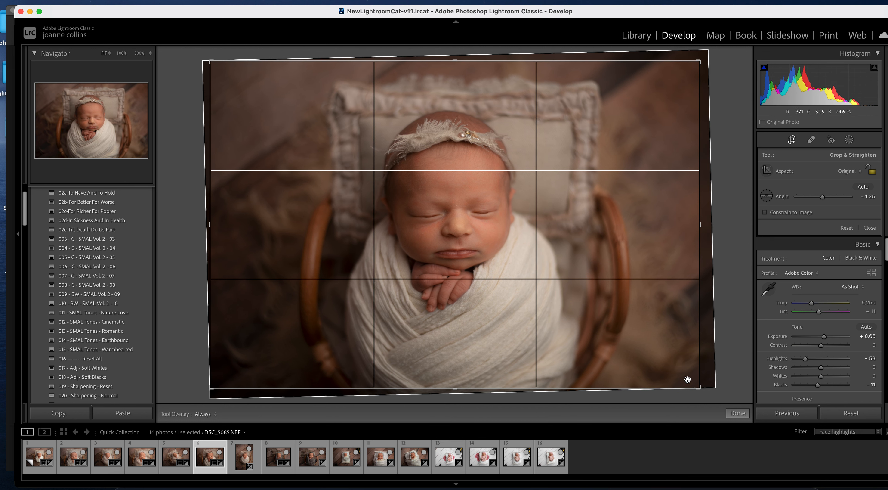
pyautogui.moveTo(699, 388); pyautogui.dragTo(686, 378)
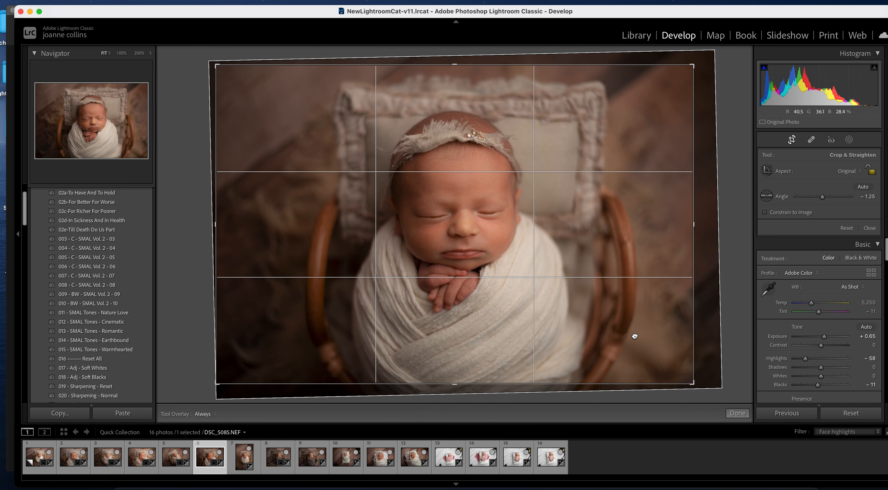
pyautogui.press('Return')
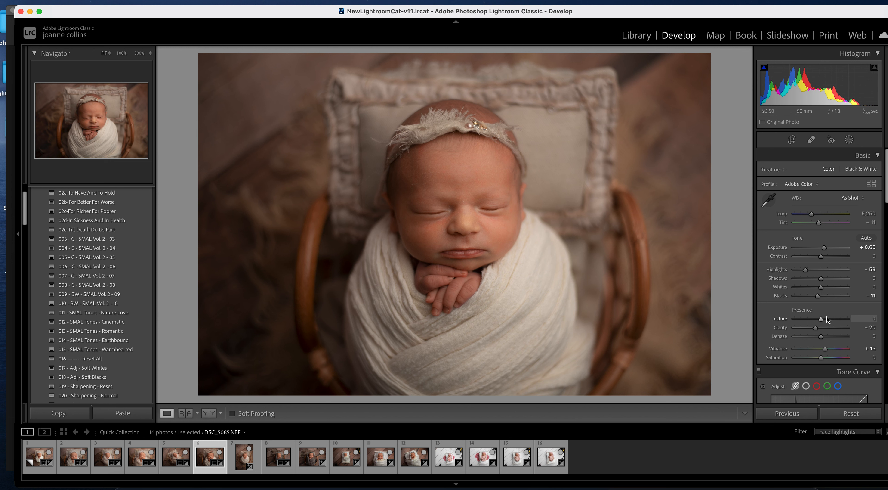
pyautogui.moveTo(820, 278); pyautogui.dragTo(829, 278)
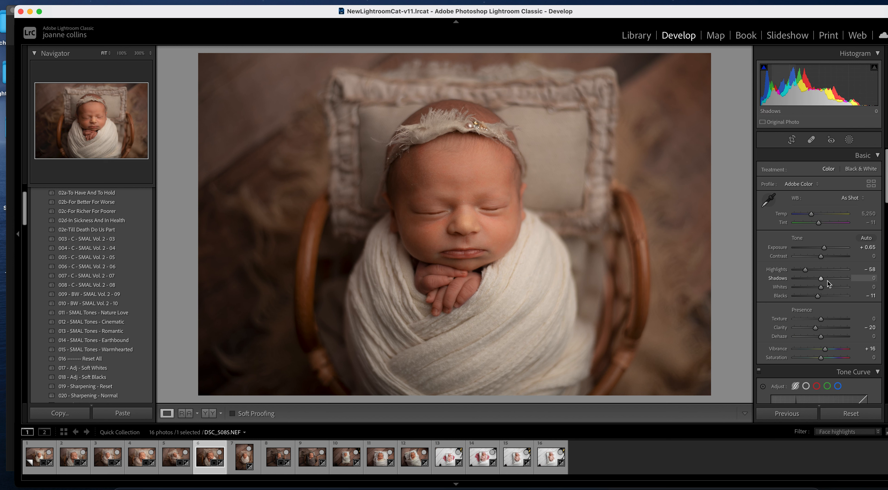
pyautogui.press('Right')
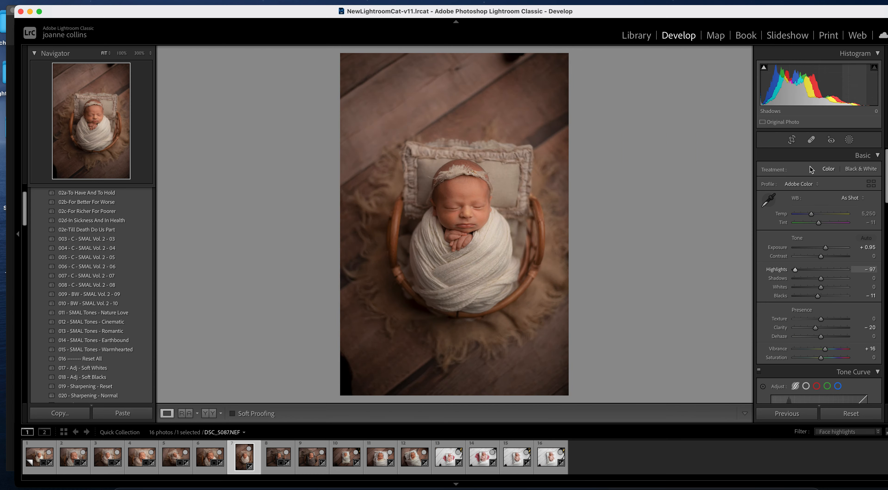
# - Tighten portrait DSC_5087's crop from the upper-left corner and shift the photo down-right
pyautogui.click(792, 140)
pyautogui.moveTo(343, 55); pyautogui.dragTo(346, 72)
pyautogui.moveTo(475, 242); pyautogui.dragTo(475, 241)
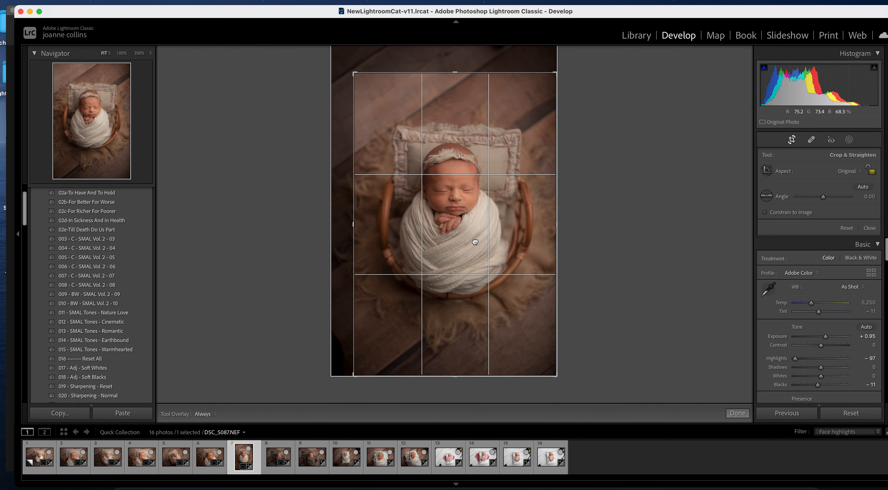
pyautogui.press('Return')
pyautogui.press('Right')
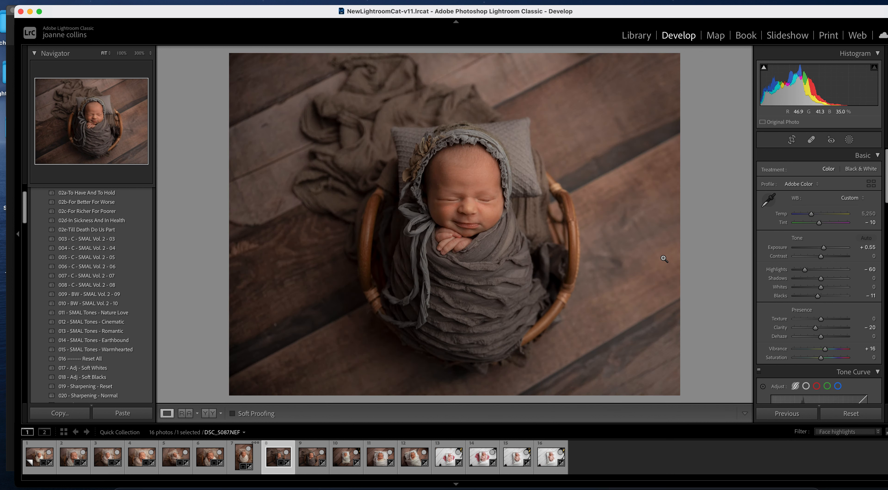
# - Brighten DSC_5100 slightly and set its Yellow Hue to −93, then go to DSC_5108
pyautogui.moveTo(823, 247); pyautogui.dragTo(823, 250)
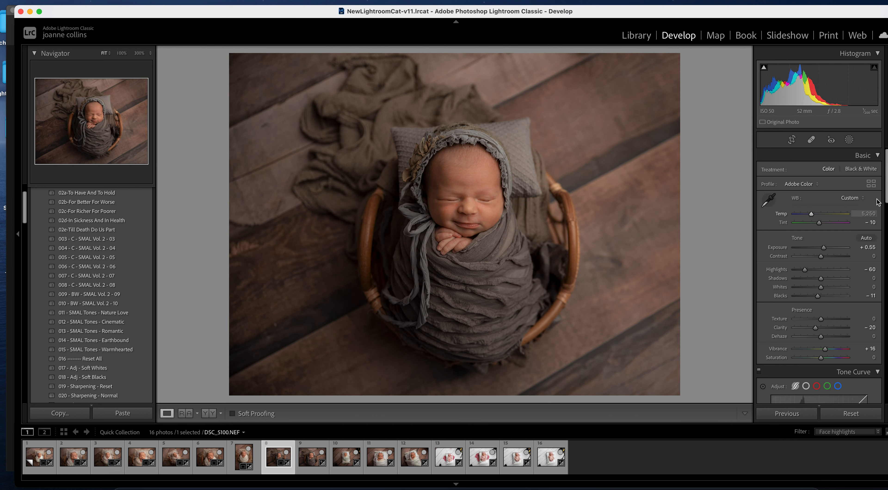
pyautogui.moveTo(887, 189); pyautogui.dragTo(880, 257)
pyautogui.click(798, 266)
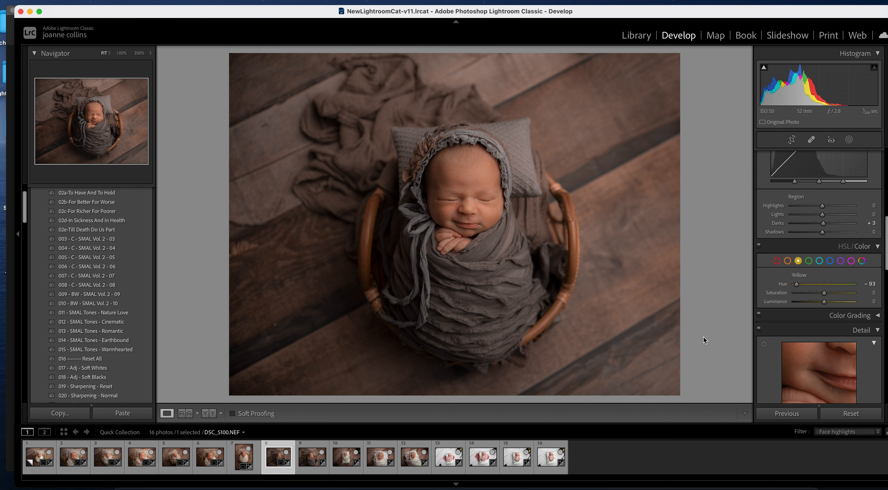
pyautogui.press('Right')
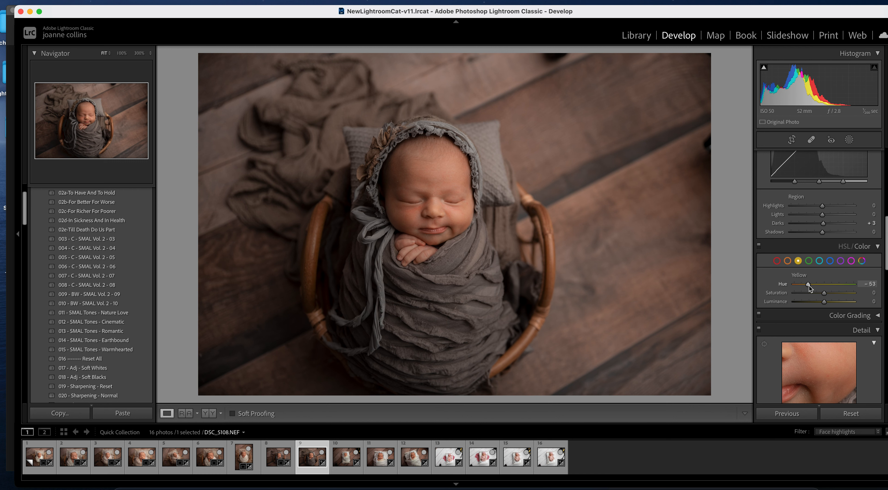
# - Undo DSC_5108's Shadows lift, set Exposure to +0.70 and crop the basket tighter around the baby
pyautogui.moveTo(886, 242); pyautogui.dragTo(881, 152)
pyautogui.moveTo(821, 278); pyautogui.dragTo(830, 277)
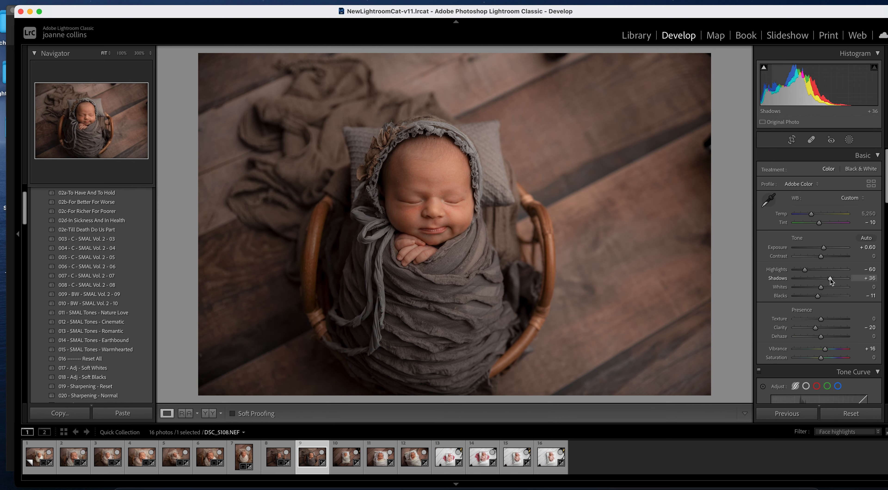
pyautogui.press('super+z')
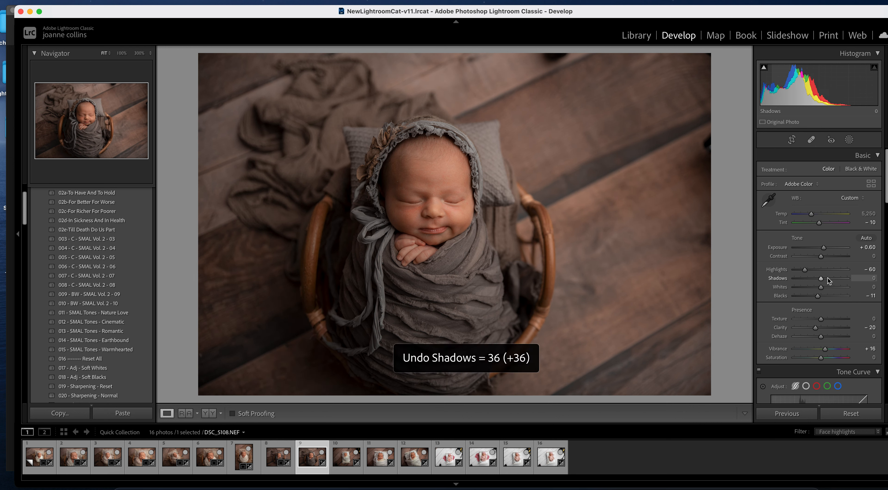
pyautogui.moveTo(823, 247); pyautogui.dragTo(826, 248)
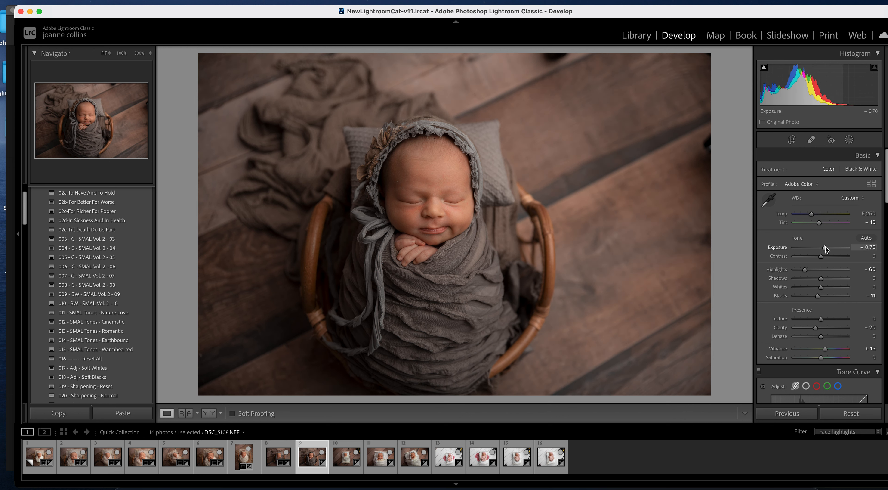
pyautogui.click(792, 140)
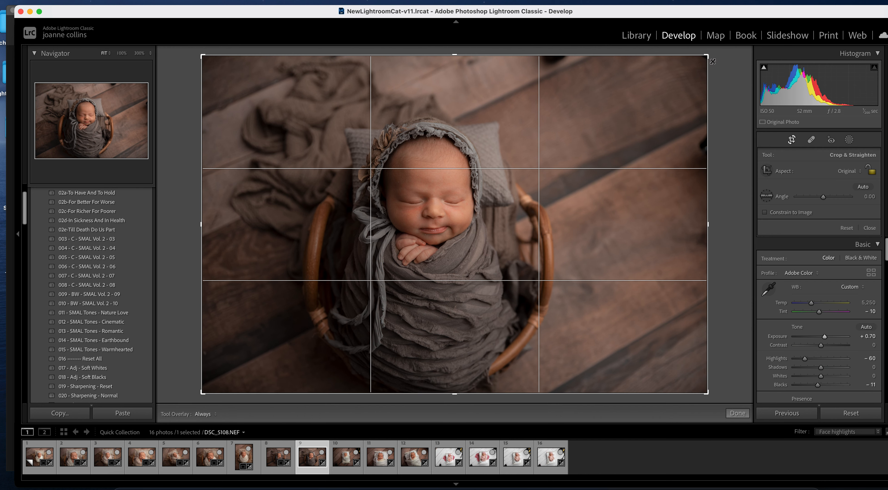
pyautogui.moveTo(704, 57); pyautogui.dragTo(697, 68)
pyautogui.press('Return')
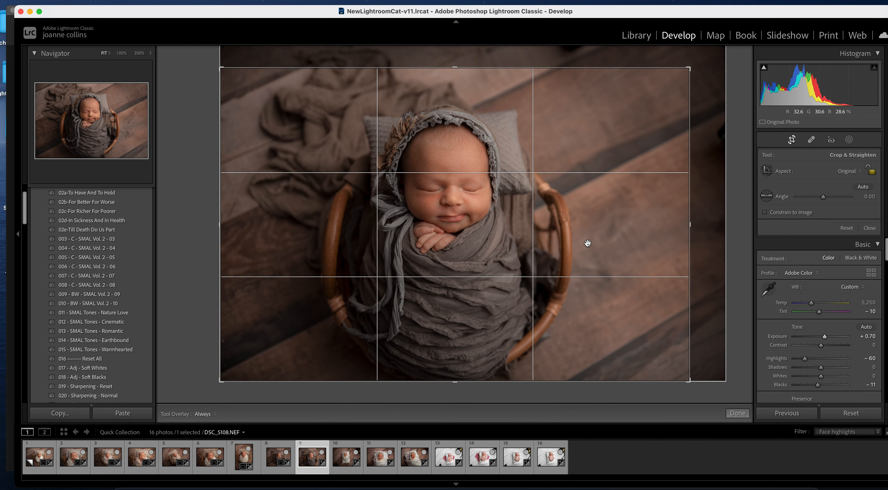
pyautogui.press('Right')
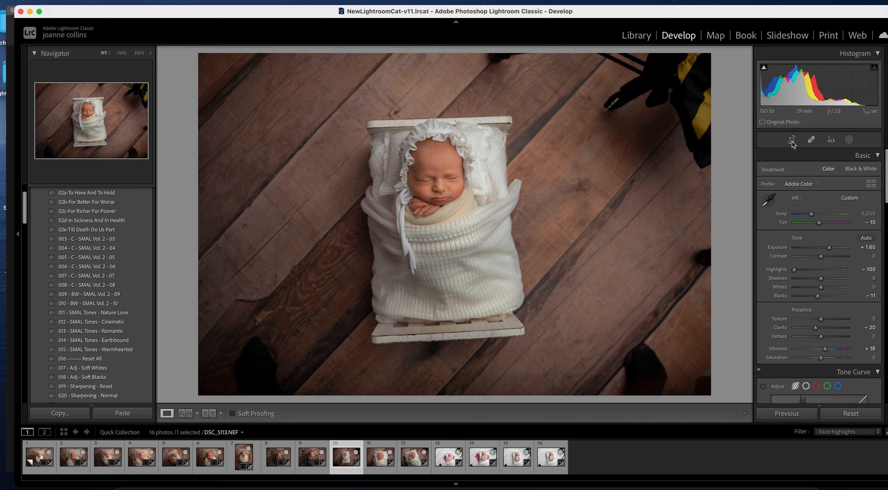
# - Crop DSC_5113 tighter around the bed from the top-right and bottom-left corners
pyautogui.click(791, 139)
pyautogui.moveTo(706, 59); pyautogui.dragTo(671, 80)
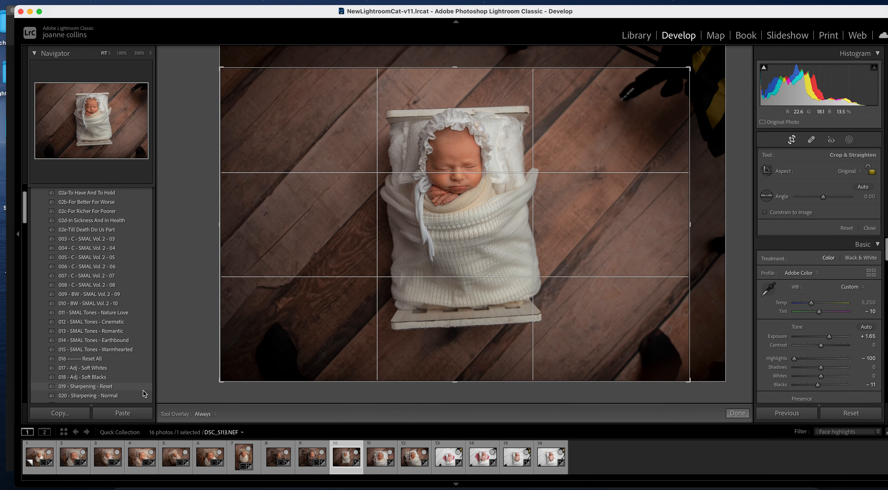
pyautogui.moveTo(222, 384); pyautogui.dragTo(245, 370)
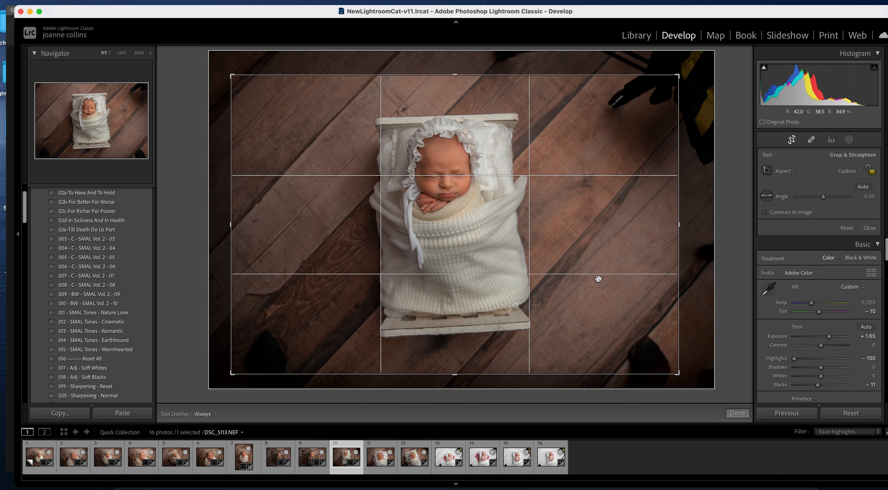
pyautogui.press('Return')
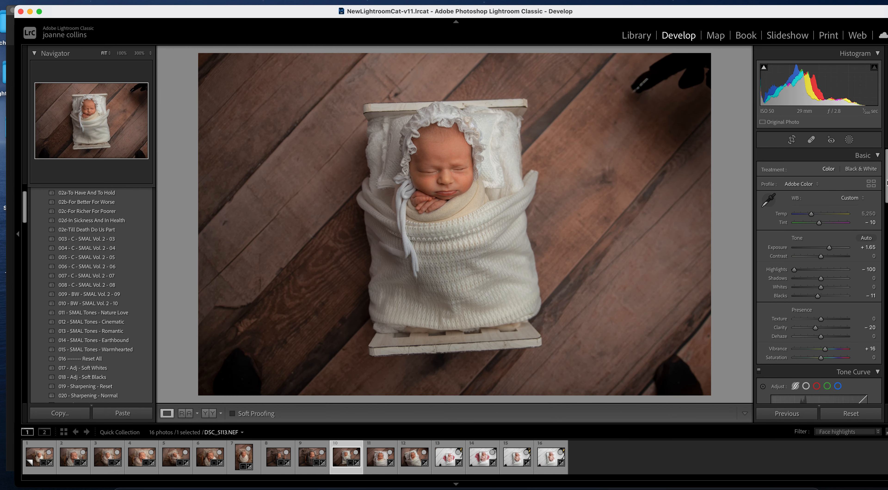
# - Bring the Transform panel into view and activate Guided Upright
pyautogui.scroll(-15, 877, 304)
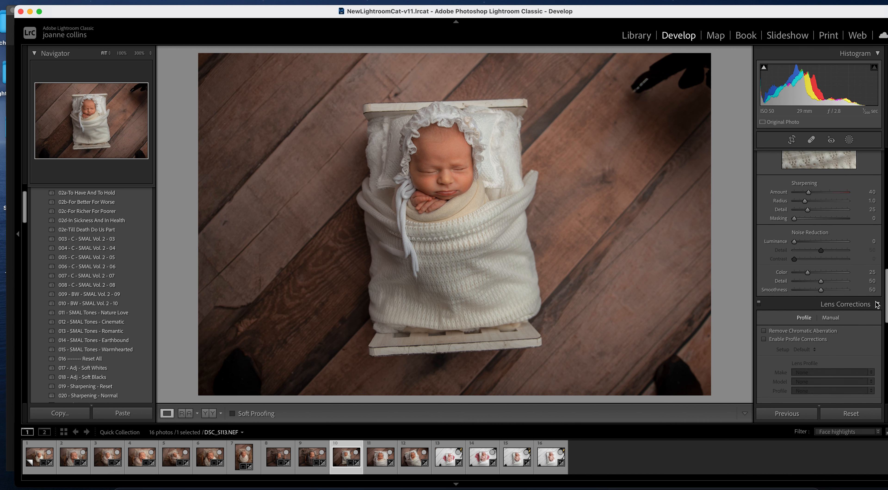
pyautogui.scroll(-2, 877, 307)
pyautogui.scroll(-10, 875, 309)
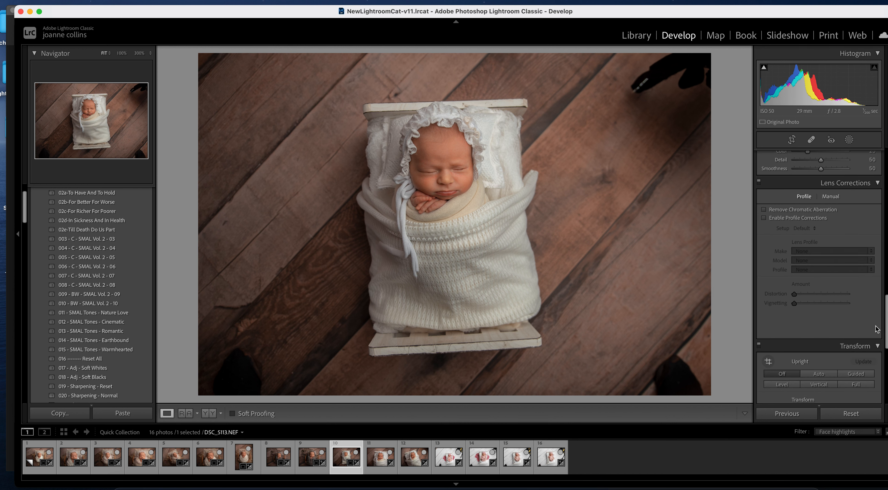
pyautogui.click(856, 313)
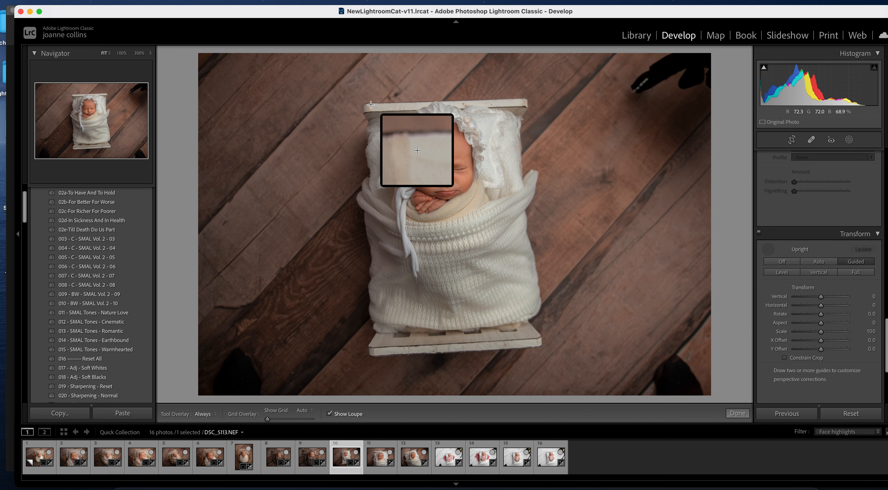
# - Draw Guided Upright guides along the bed's top, bottom, left and right edges, redoing the left one
pyautogui.moveTo(366, 103); pyautogui.dragTo(542, 98)
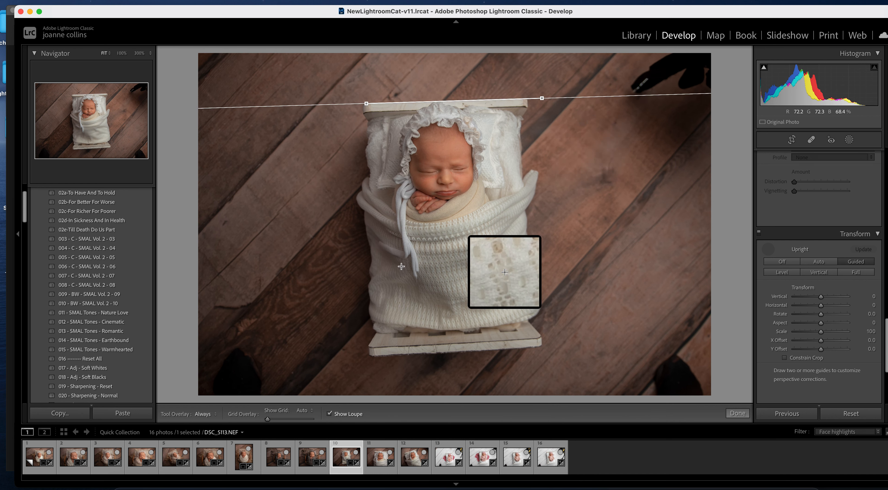
pyautogui.moveTo(371, 353); pyautogui.dragTo(543, 345)
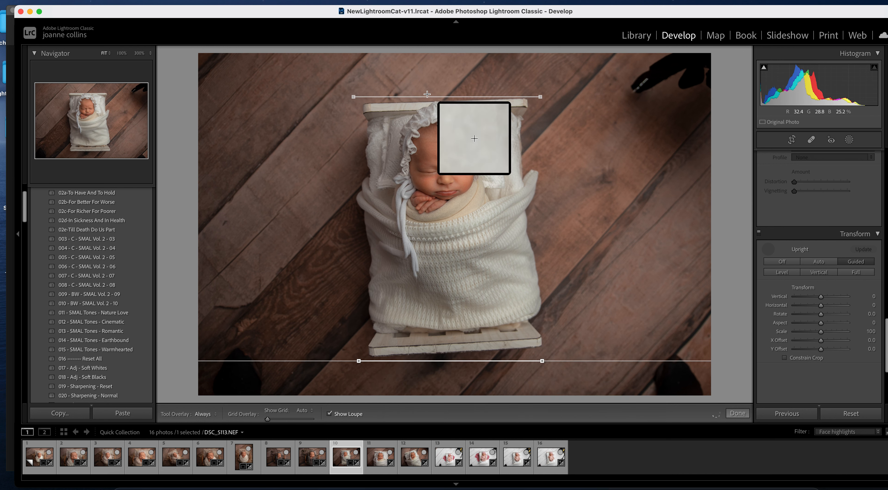
pyautogui.moveTo(363, 104); pyautogui.dragTo(358, 254)
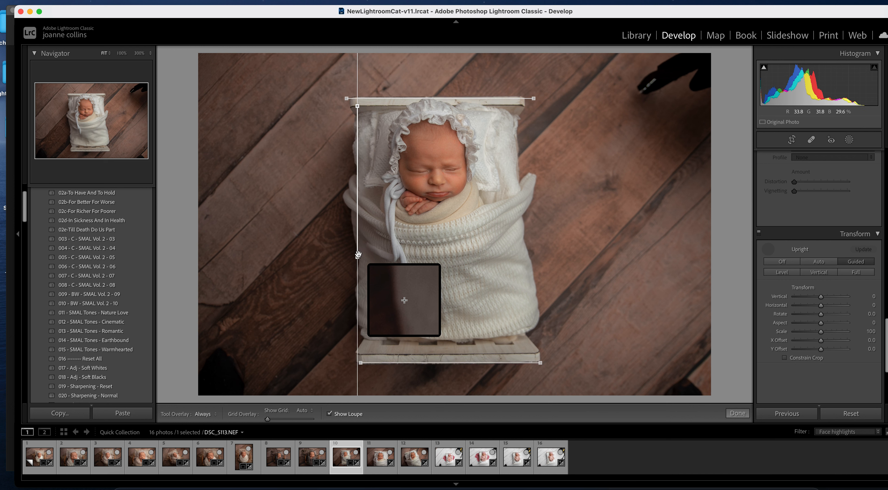
pyautogui.press('Delete')
pyautogui.moveTo(349, 92); pyautogui.dragTo(350, 186)
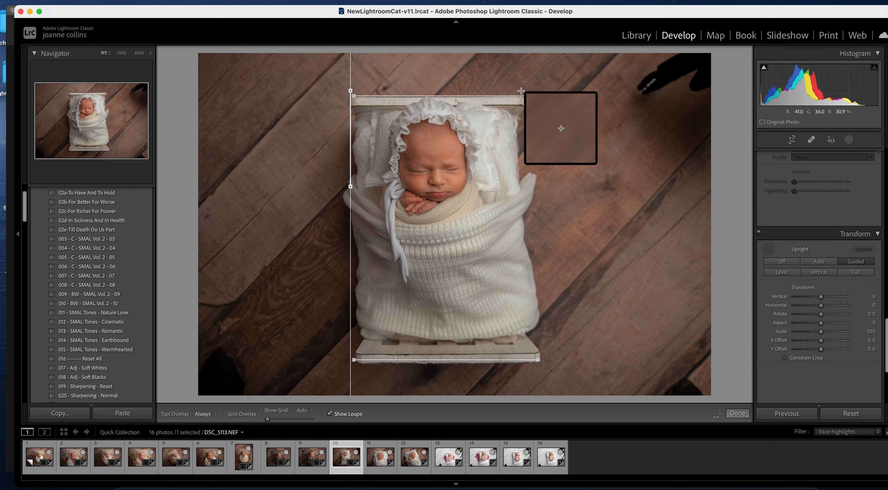
pyautogui.moveTo(524, 88); pyautogui.dragTo(525, 126)
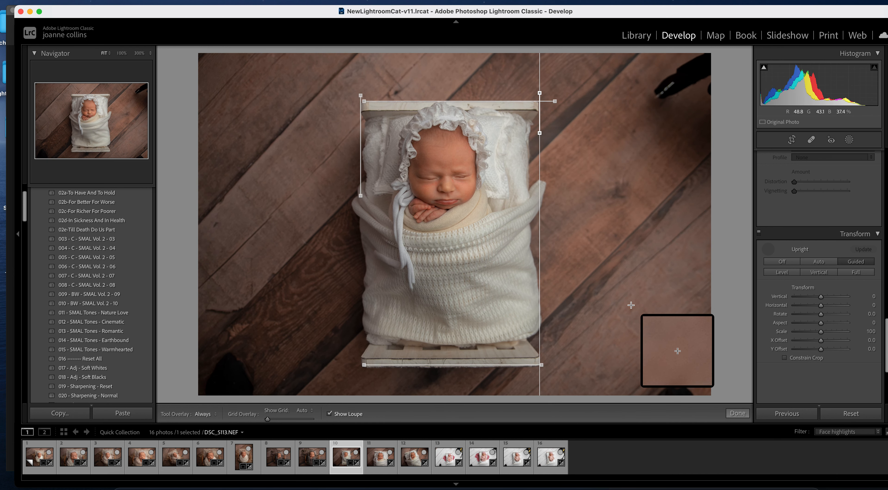
pyautogui.click(738, 413)
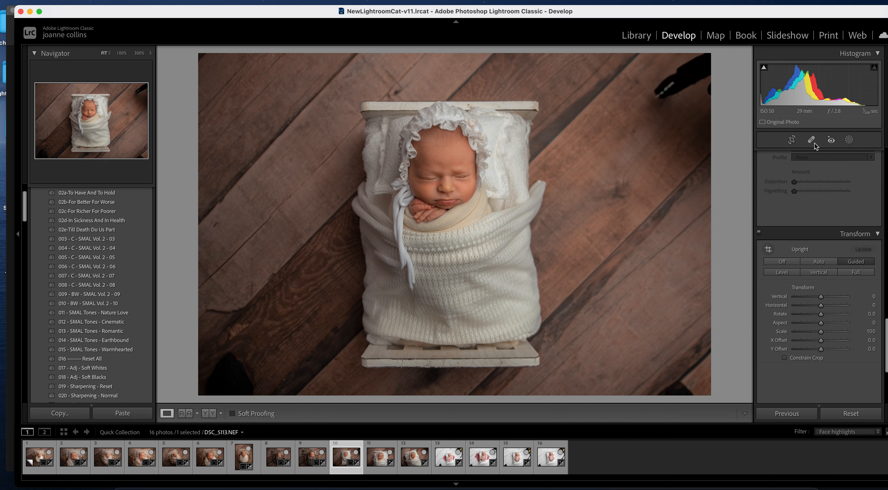
# - Reposition the corrected photo within its crop and move to DSC_5126
pyautogui.click(792, 140)
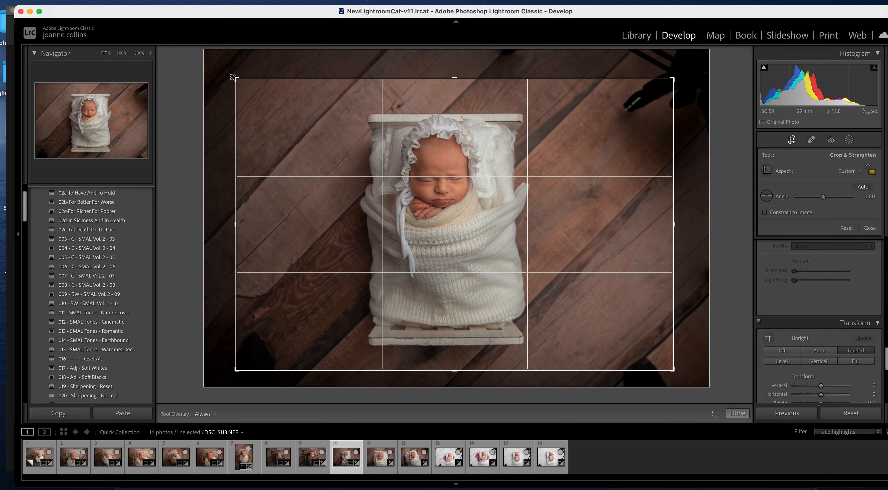
pyautogui.moveTo(352, 216); pyautogui.dragTo(371, 213)
pyautogui.press('Return')
pyautogui.press('Right')
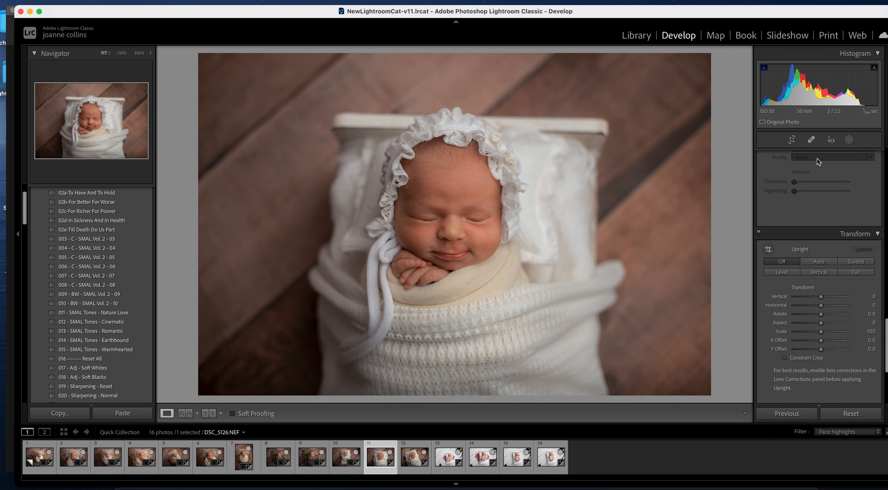
# - Level DSC_5126 at -1.41°, tighten its crop from the top-left and slide the photo right
pyautogui.click(793, 139)
pyautogui.moveTo(723, 217); pyautogui.dragTo(705, 201)
pyautogui.moveTo(212, 63); pyautogui.dragTo(247, 85)
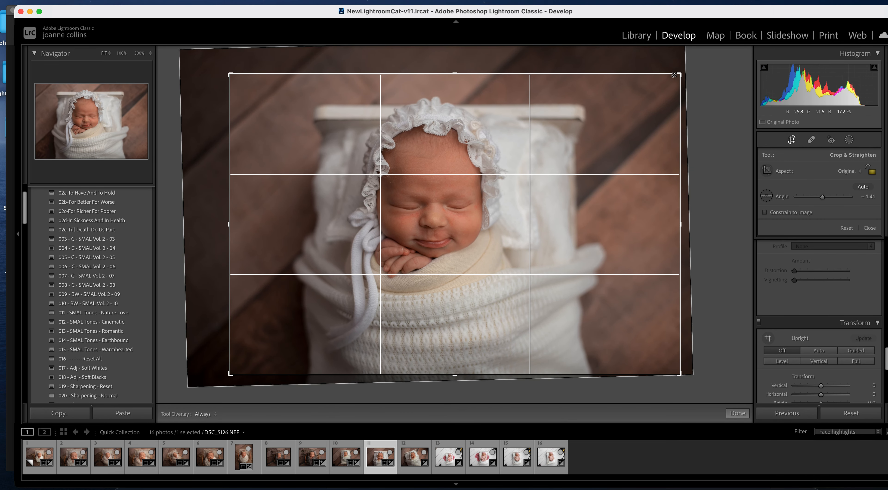
pyautogui.moveTo(583, 136); pyautogui.dragTo(607, 136)
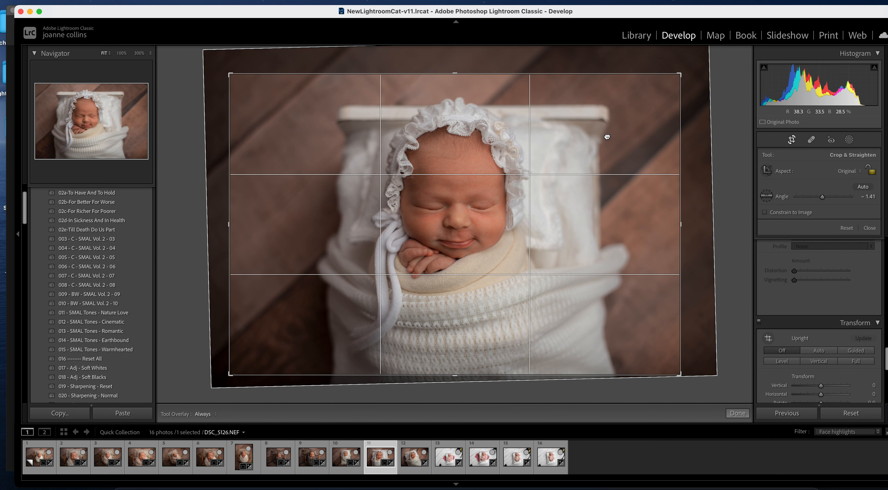
pyautogui.press('Right')
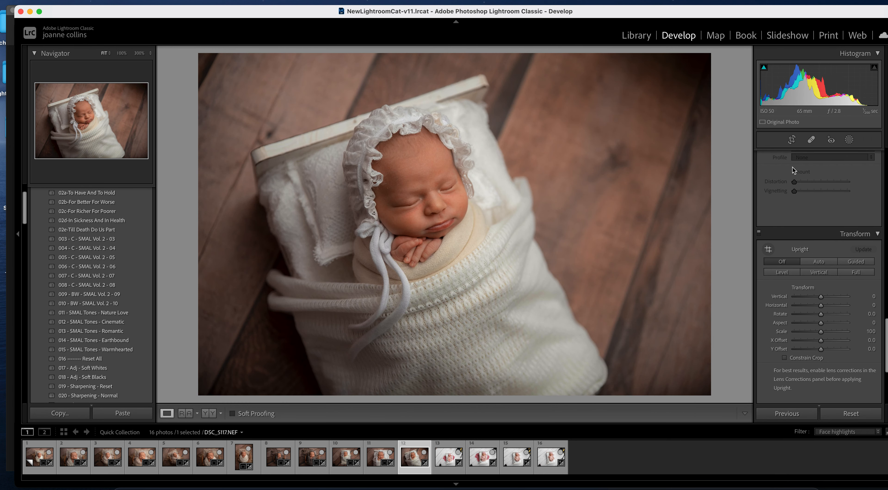
# - Crop the angled bed close-up tighter from the lower-right corner and adjust its framing
pyautogui.click(792, 140)
pyautogui.moveTo(710, 393); pyautogui.dragTo(694, 377)
pyautogui.moveTo(611, 326); pyautogui.dragTo(595, 317)
pyautogui.press('Return')
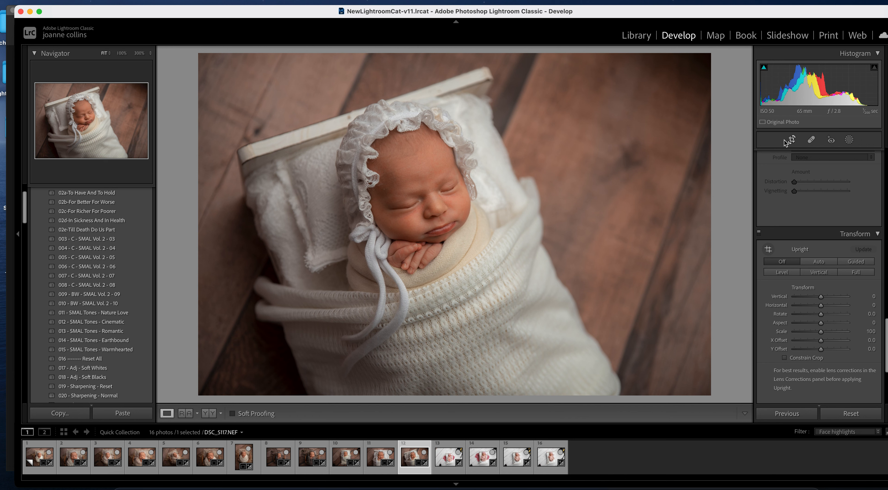
pyautogui.click(790, 140)
pyautogui.moveTo(536, 247); pyautogui.dragTo(550, 249)
pyautogui.press('Return')
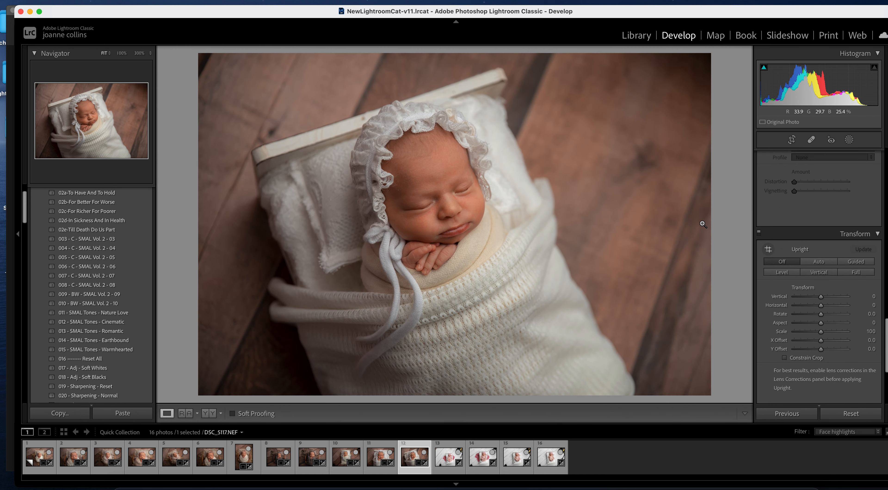
pyautogui.press('Right')
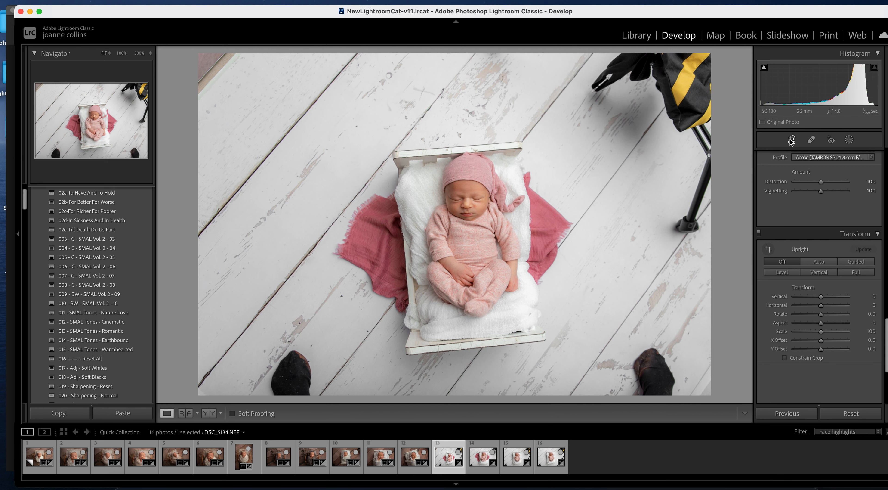
# - Pull DSC_5134's crop in from the top-left and bottom-right corners and shift the photo right
pyautogui.click(791, 140)
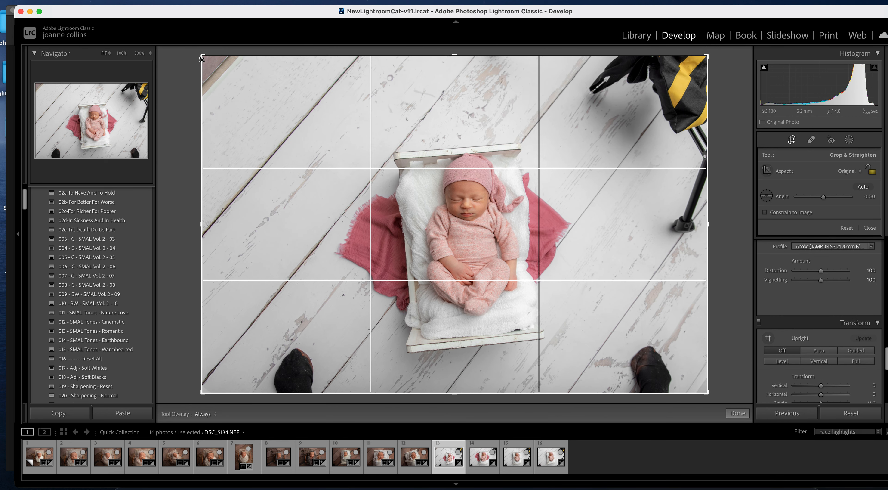
pyautogui.moveTo(203, 56); pyautogui.dragTo(210, 85)
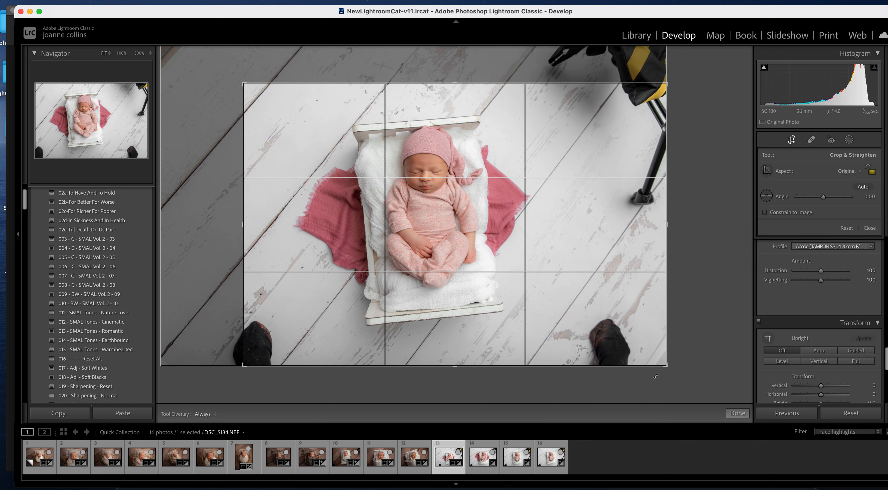
pyautogui.moveTo(661, 374); pyautogui.dragTo(648, 366)
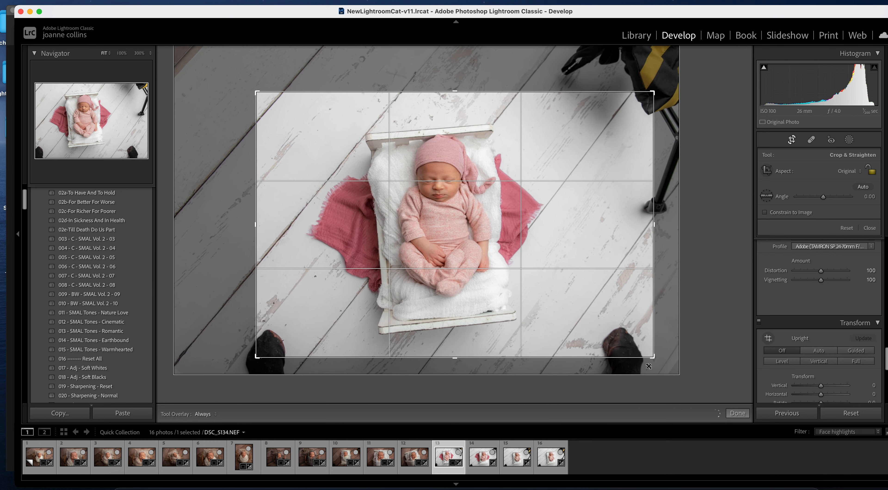
pyautogui.moveTo(535, 304); pyautogui.dragTo(555, 303)
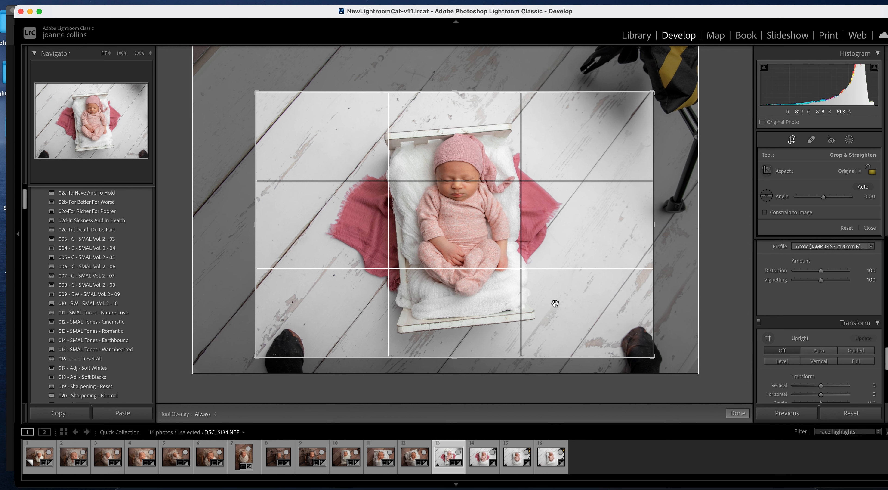
pyautogui.press('Return')
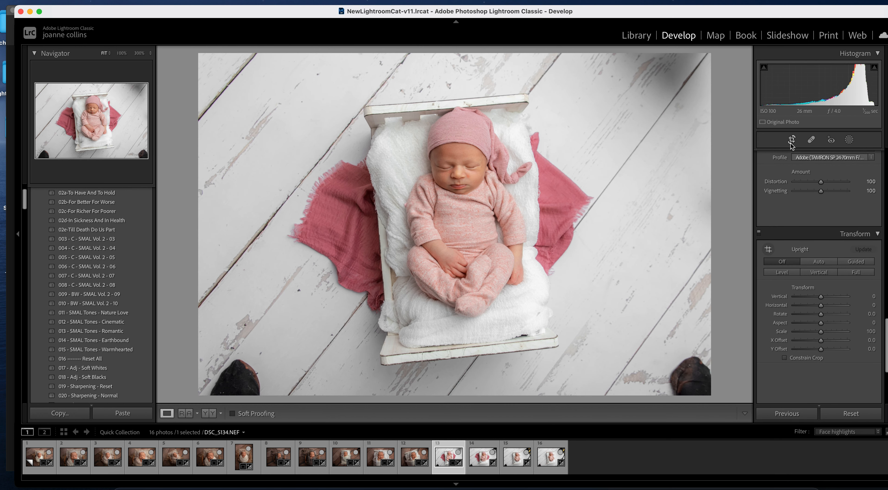
pyautogui.click(811, 141)
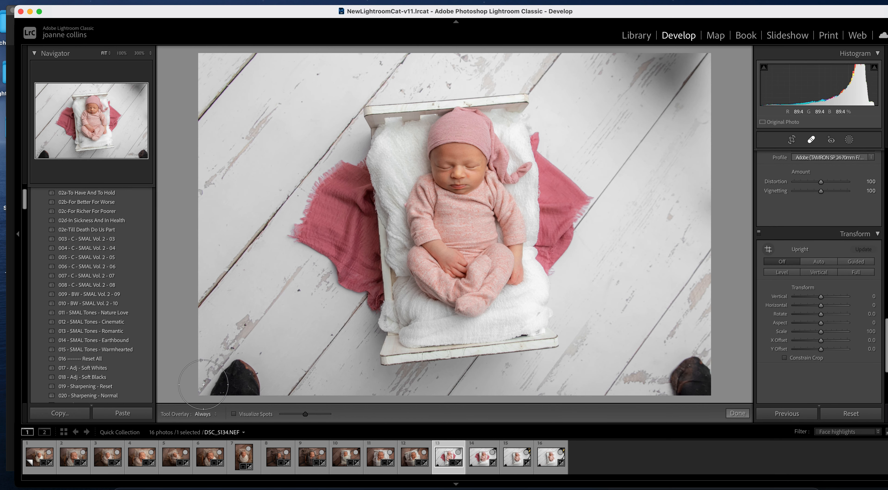
# - Spot-heal the dark object in the bottom-right corner, discarding the bottom-left heal attempt
pyautogui.moveTo(228, 365)
pyautogui.mouseDown()
pyautogui.moveTo(246, 365)
pyautogui.moveTo(224, 407)
pyautogui.mouseUp()
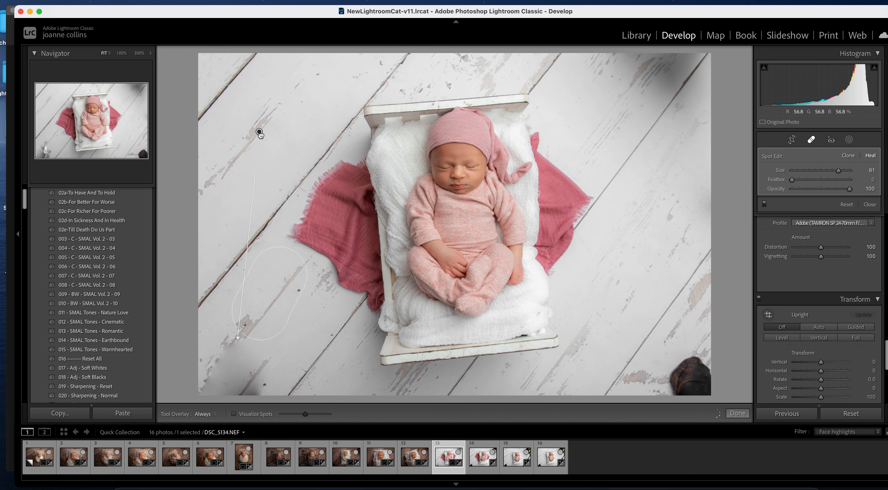
pyautogui.moveTo(255, 138); pyautogui.dragTo(252, 127)
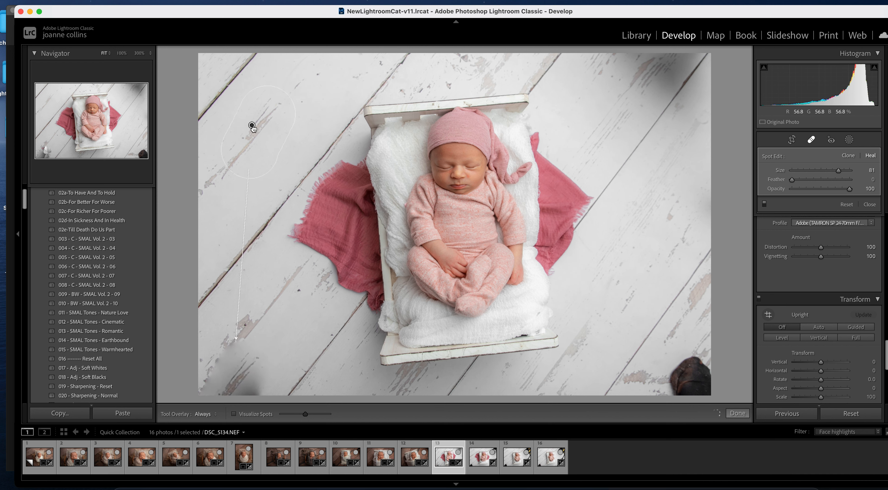
pyautogui.moveTo(259, 246); pyautogui.dragTo(307, 387)
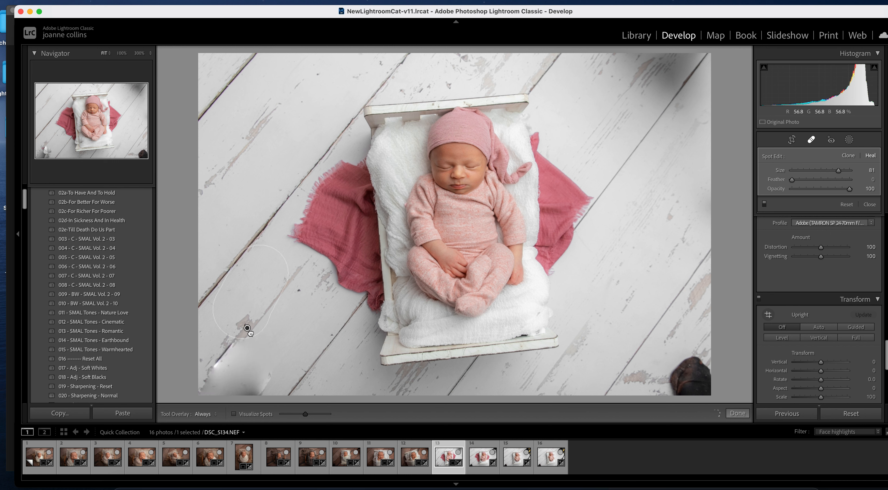
pyautogui.moveTo(247, 328); pyautogui.dragTo(252, 332)
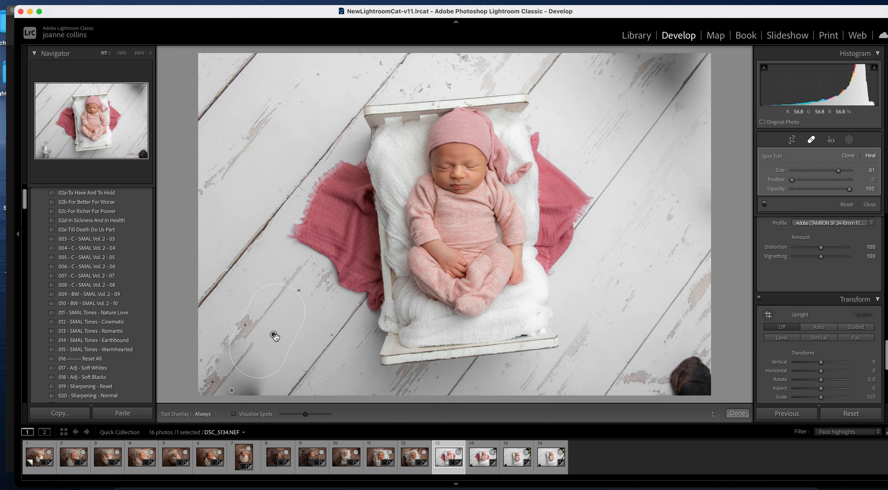
pyautogui.press('Delete')
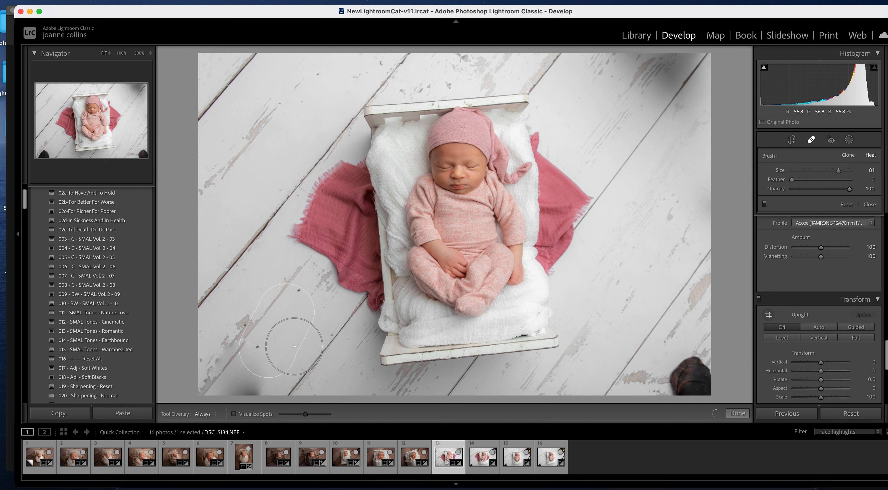
pyautogui.moveTo(668, 371); pyautogui.dragTo(690, 382)
pyautogui.moveTo(316, 183); pyautogui.dragTo(633, 224)
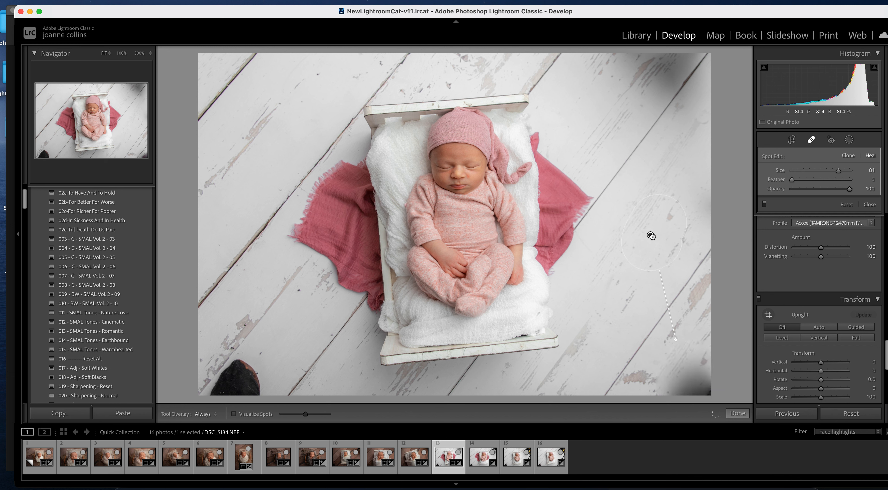
# - Nudge the photo slightly left within its crop and move on to DSC_5137
pyautogui.click(792, 139)
pyautogui.moveTo(561, 247); pyautogui.dragTo(554, 246)
pyautogui.press('Return')
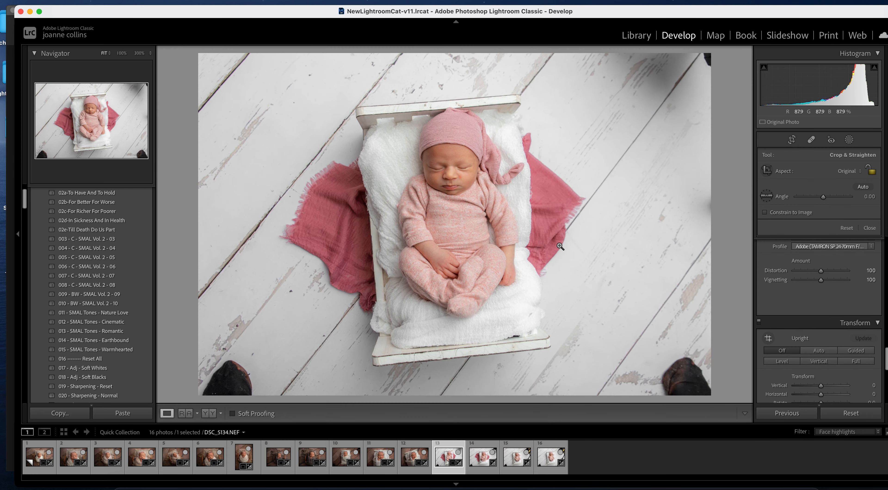
pyautogui.press('Right')
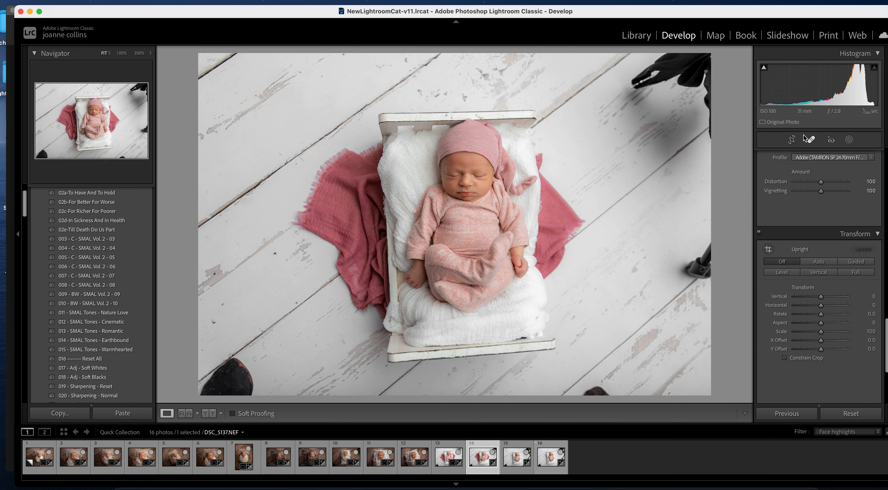
# - Rotate DSC_5137 to a 1.50° angle and pull the top-left crop corner in around the bed
pyautogui.click(792, 139)
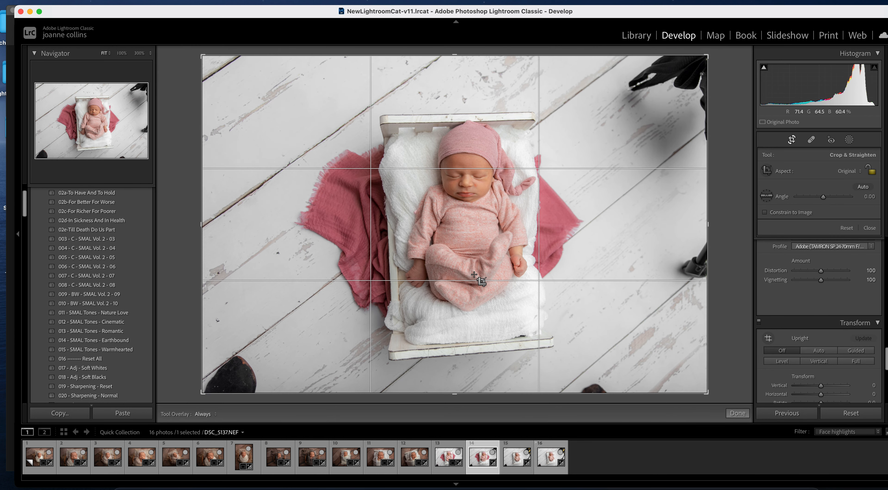
pyautogui.moveTo(448, 272); pyautogui.dragTo(448, 275)
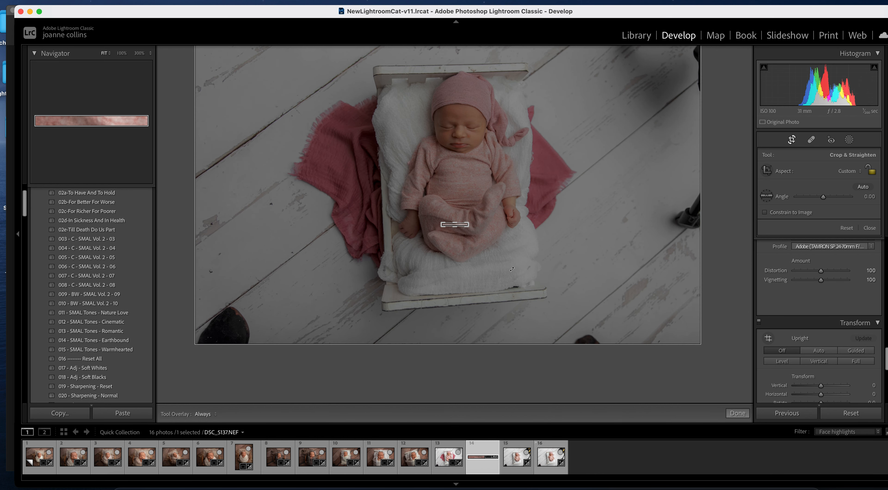
pyautogui.press('Escape')
pyautogui.click(792, 140)
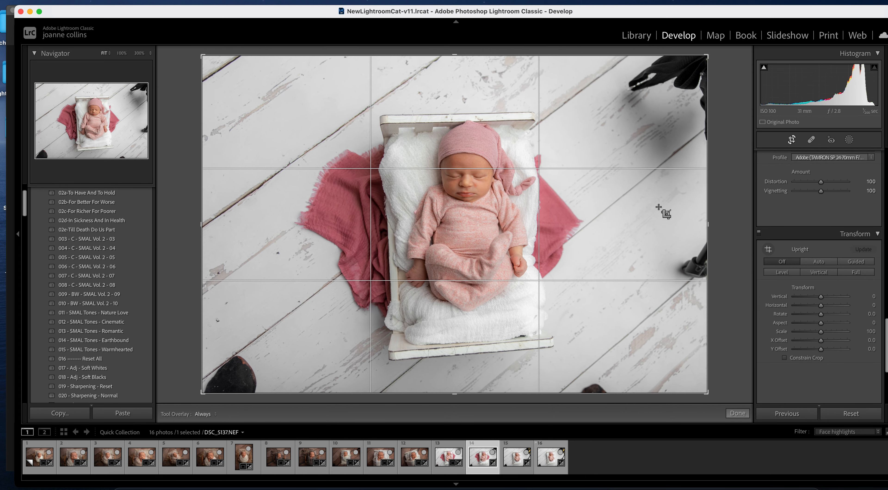
pyautogui.moveTo(490, 266); pyautogui.dragTo(488, 265)
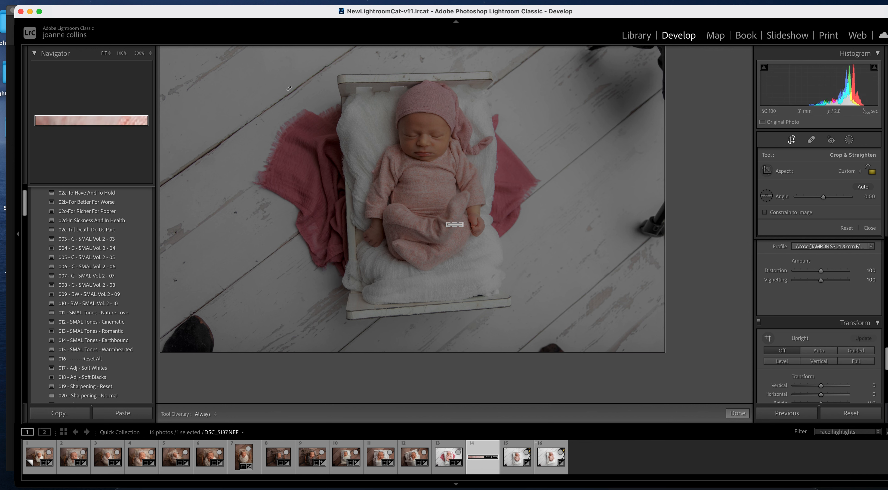
pyautogui.press('Escape')
pyautogui.click(792, 140)
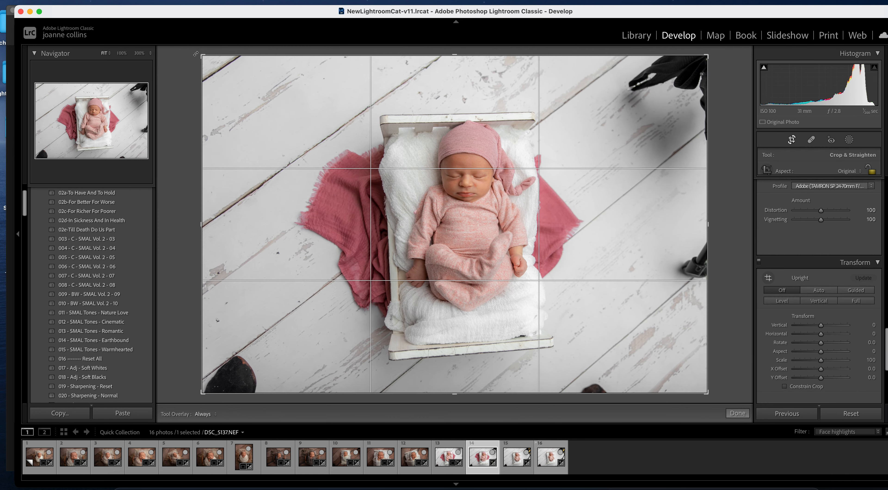
pyautogui.moveTo(201, 54); pyautogui.dragTo(212, 64)
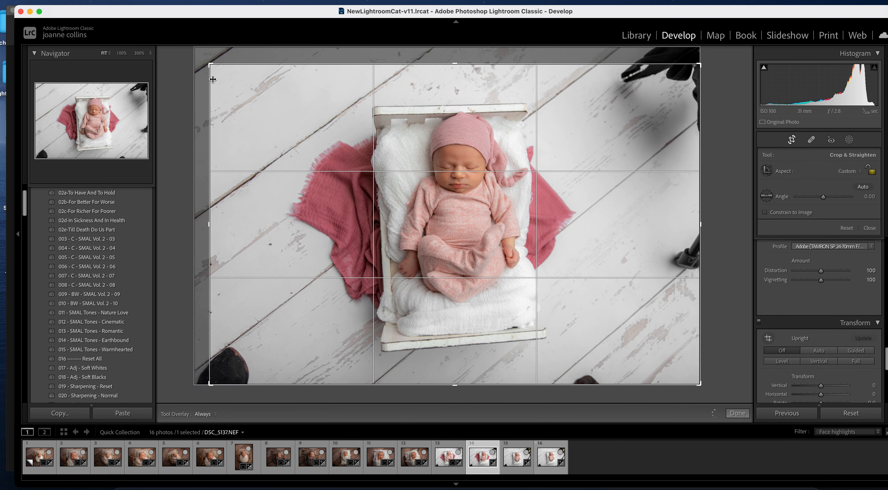
pyautogui.moveTo(739, 295); pyautogui.dragTo(738, 305)
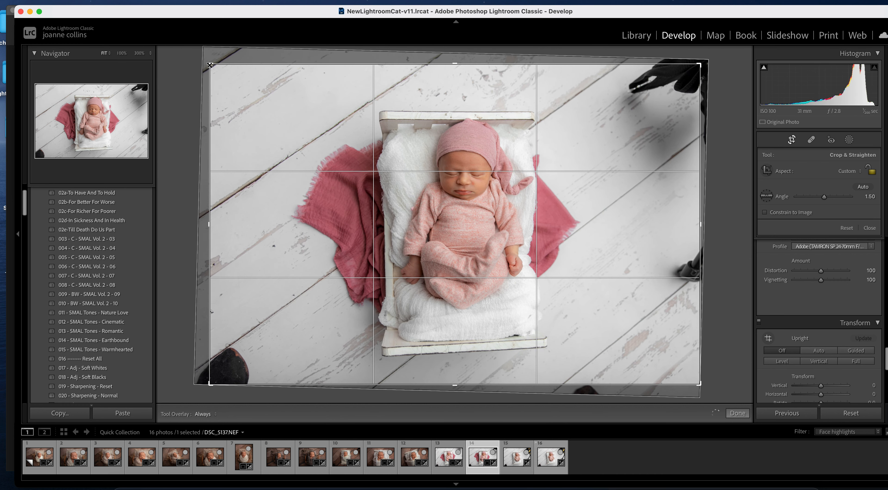
pyautogui.moveTo(210, 65); pyautogui.dragTo(223, 74)
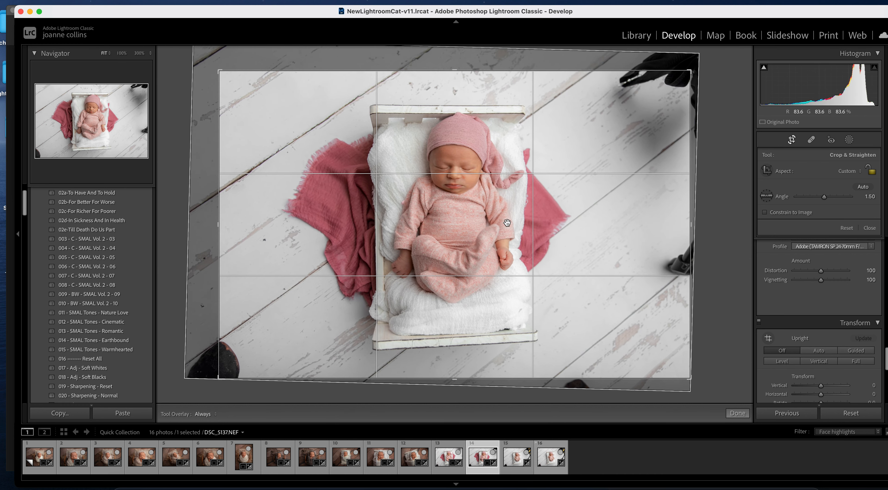
pyautogui.press('Return')
pyautogui.click(856, 261)
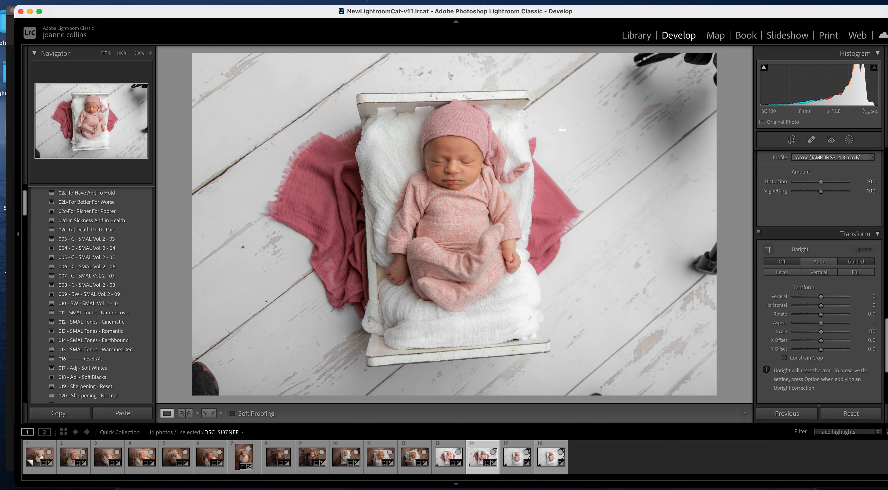
# - Square the bed with Guided Upright guides along its top, bottom, left and right edges
pyautogui.moveTo(356, 93); pyautogui.dragTo(571, 90)
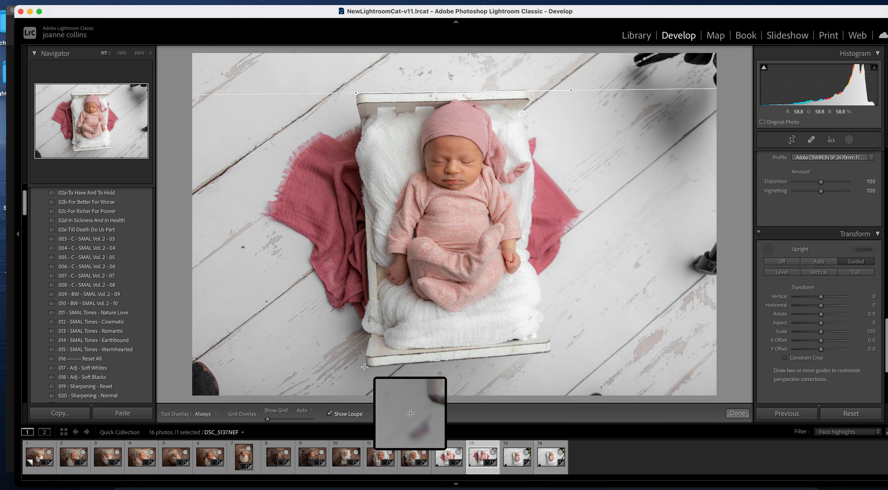
pyautogui.moveTo(365, 366); pyautogui.dragTo(549, 353)
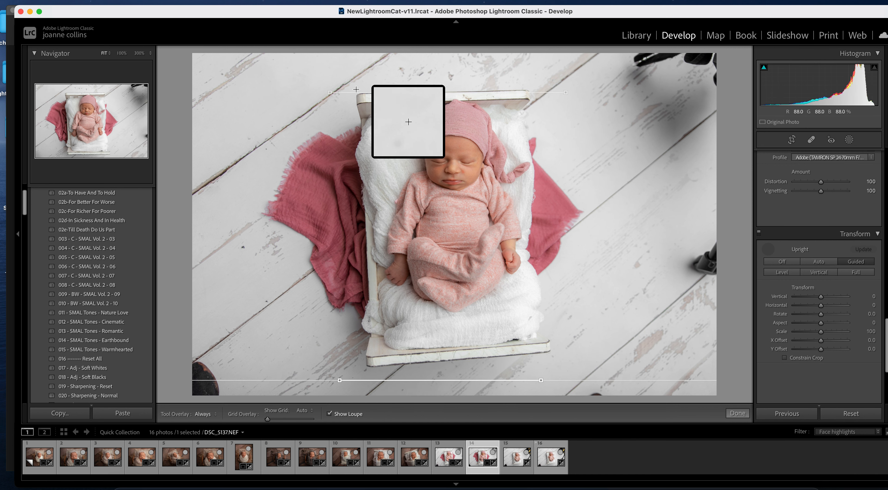
pyautogui.moveTo(356, 85)
pyautogui.mouseDown()
pyautogui.moveTo(367, 258)
pyautogui.moveTo(345, 265)
pyautogui.mouseUp()
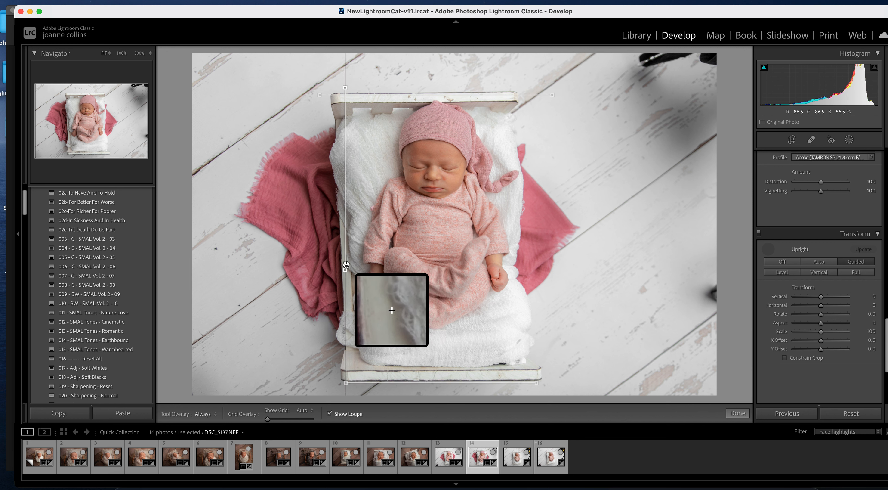
pyautogui.moveTo(329, 84)
pyautogui.mouseDown()
pyautogui.moveTo(345, 211)
pyautogui.moveTo(330, 251)
pyautogui.mouseUp()
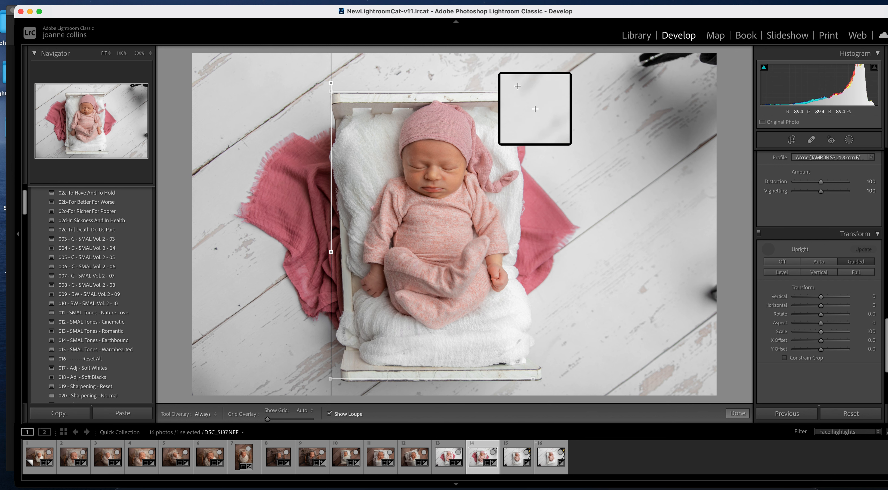
pyautogui.moveTo(518, 83); pyautogui.dragTo(529, 290)
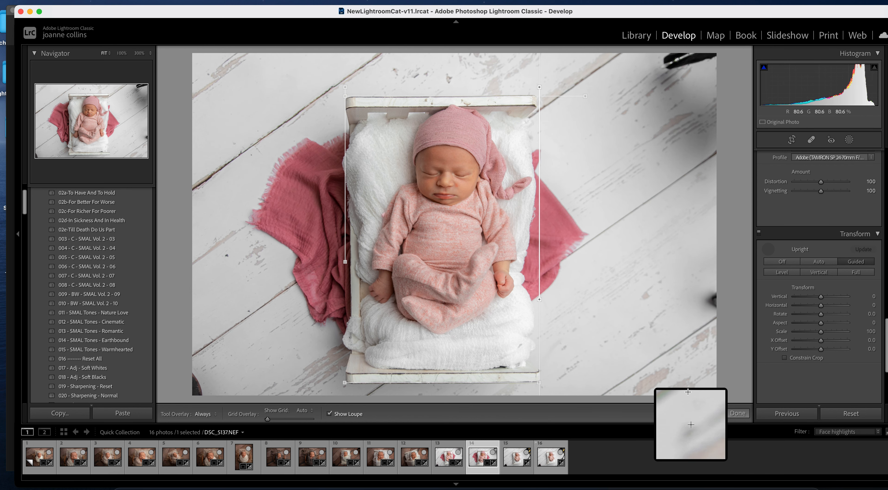
pyautogui.click(734, 414)
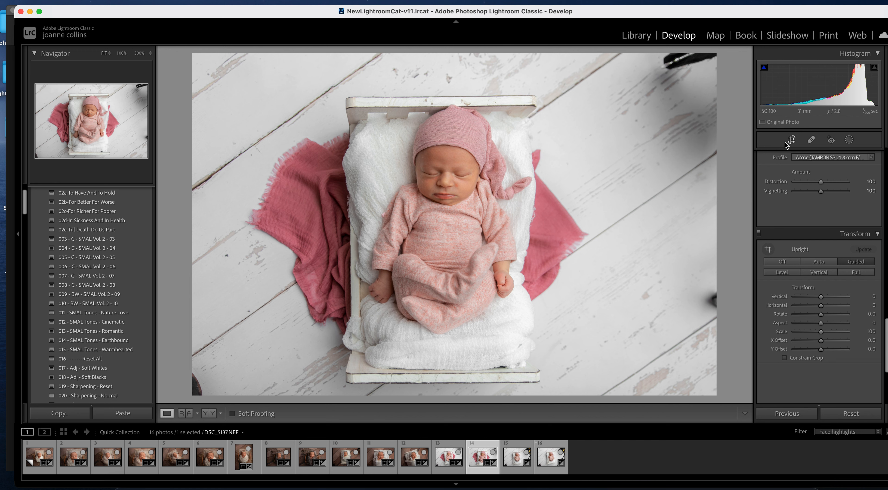
# - Recentre the crop of the corrected photo in two small nudges, then advance to DSC_5138
pyautogui.click(792, 140)
pyautogui.moveTo(623, 101); pyautogui.dragTo(630, 102)
pyautogui.press('Return')
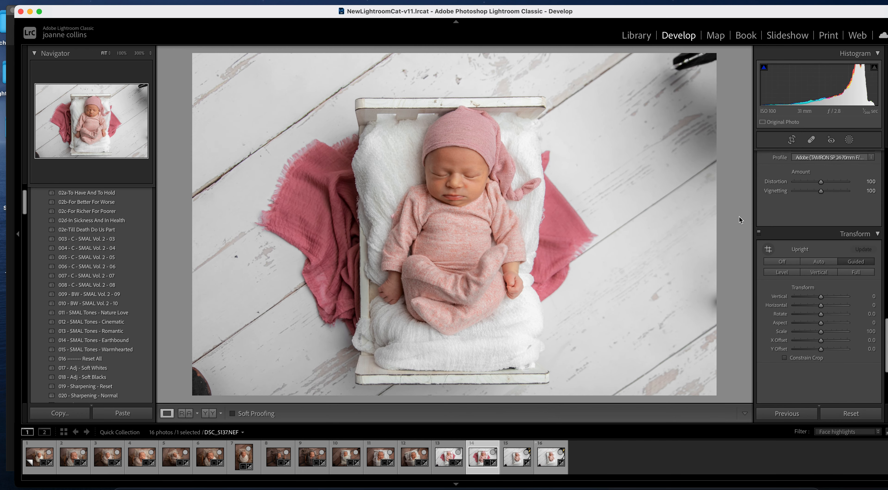
pyautogui.click(793, 141)
pyautogui.moveTo(644, 311); pyautogui.dragTo(648, 303)
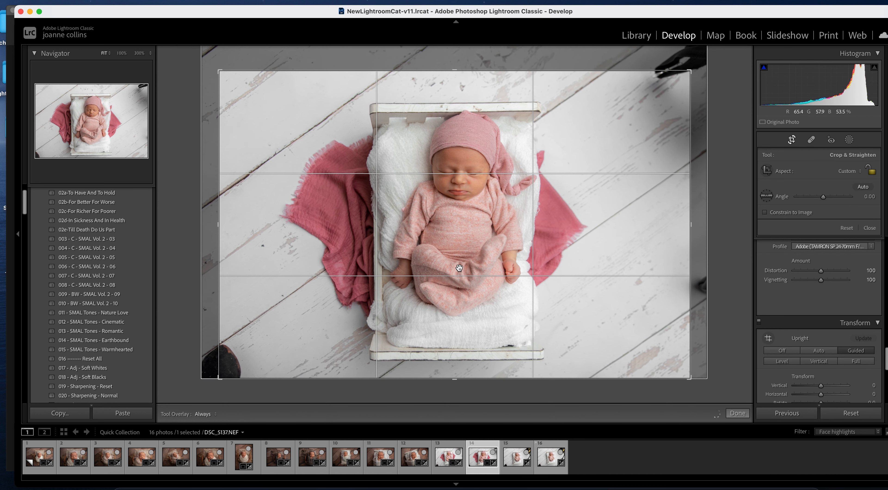
pyautogui.press('Return')
pyautogui.press('Right')
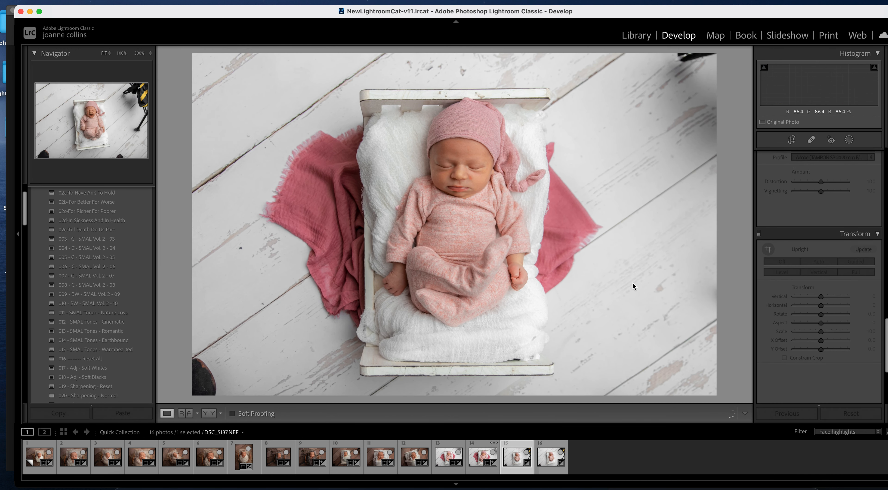
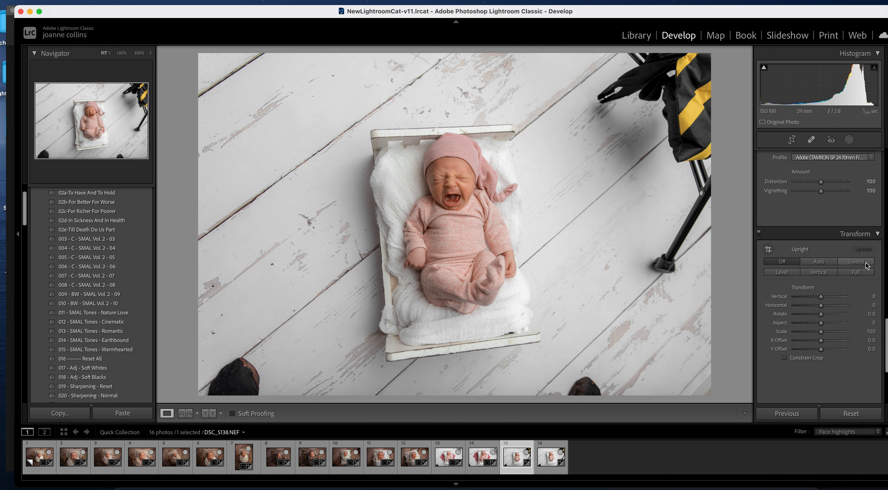
# - Square the crib in DSC_5138 with Guided Upright guides on its top, bottom, left and right edges
pyautogui.click(856, 261)
pyautogui.moveTo(374, 131); pyautogui.dragTo(550, 122)
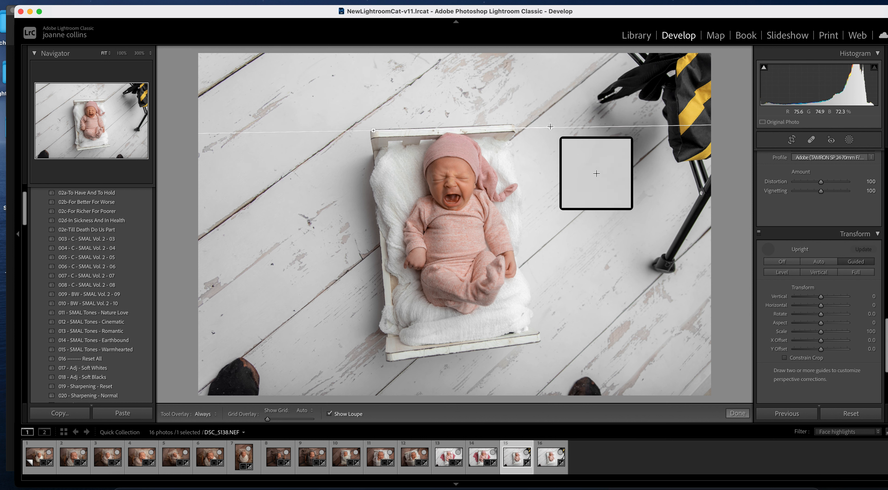
pyautogui.moveTo(387, 361)
pyautogui.mouseDown()
pyautogui.moveTo(629, 323)
pyautogui.moveTo(619, 332)
pyautogui.mouseUp()
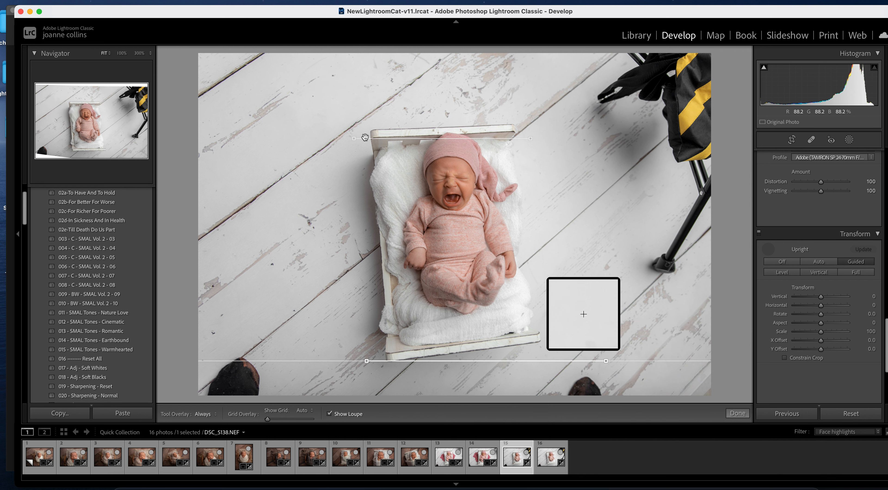
pyautogui.moveTo(370, 125); pyautogui.dragTo(383, 276)
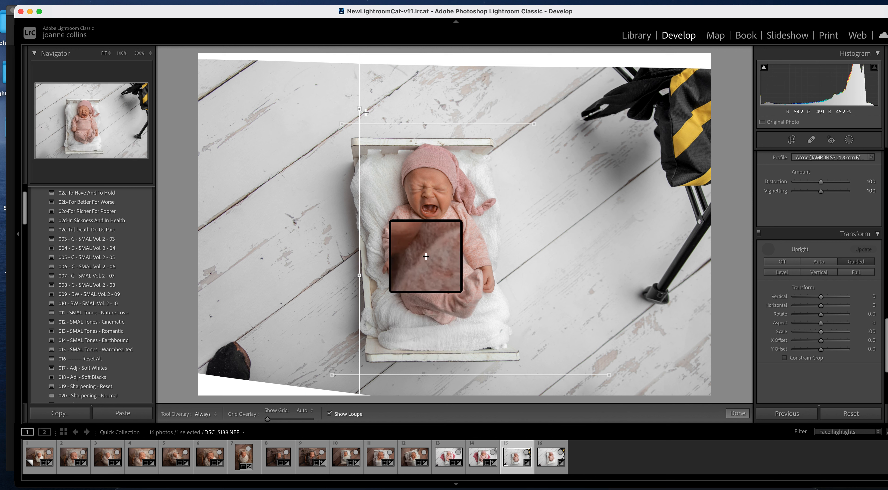
pyautogui.press('Delete')
pyautogui.moveTo(352, 132); pyautogui.dragTo(358, 257)
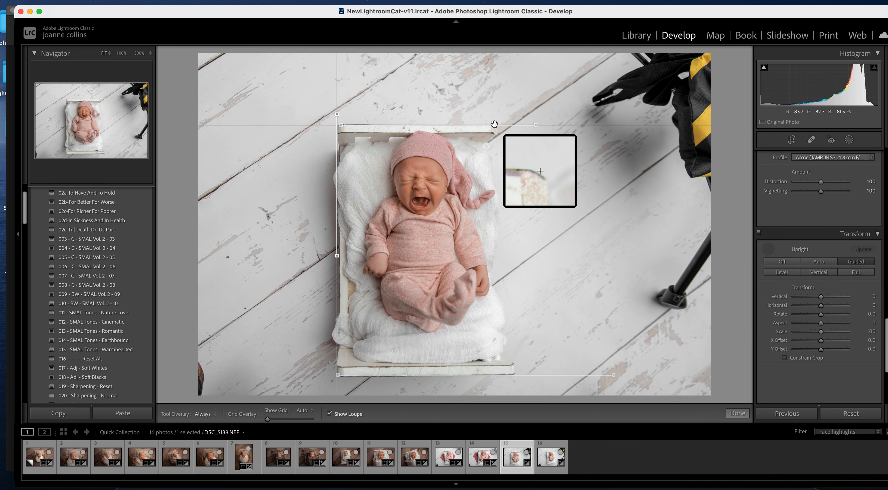
pyautogui.moveTo(495, 116); pyautogui.dragTo(503, 266)
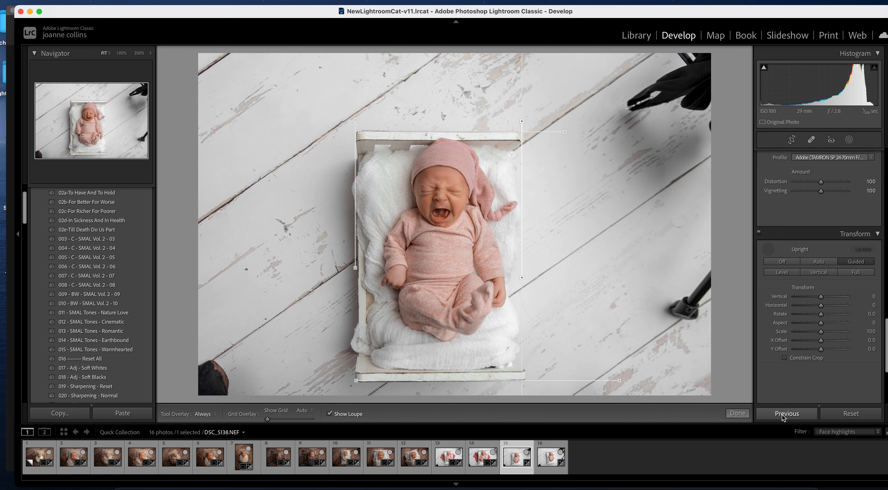
pyautogui.click(738, 413)
# - Crop the straightened photo tighter from the top-right and shift the image left in the frame
pyautogui.click(792, 139)
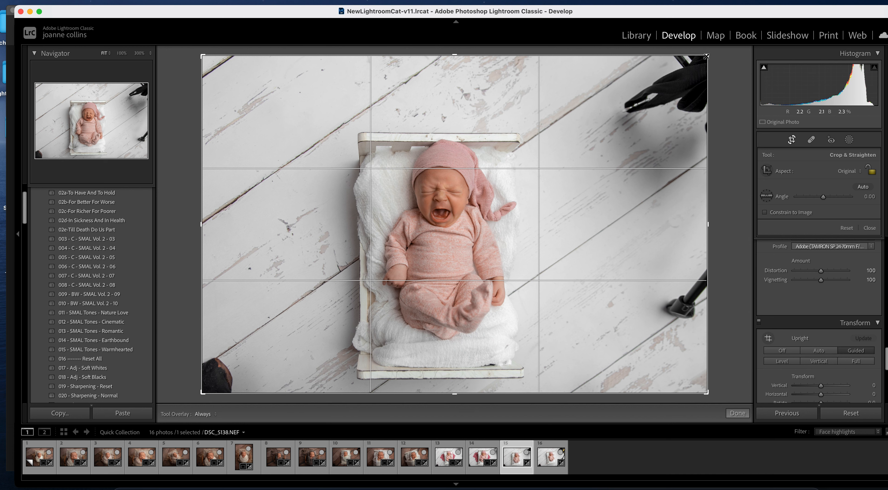
pyautogui.moveTo(706, 57); pyautogui.dragTo(697, 81)
pyautogui.moveTo(610, 301); pyautogui.dragTo(583, 299)
pyautogui.press('Return')
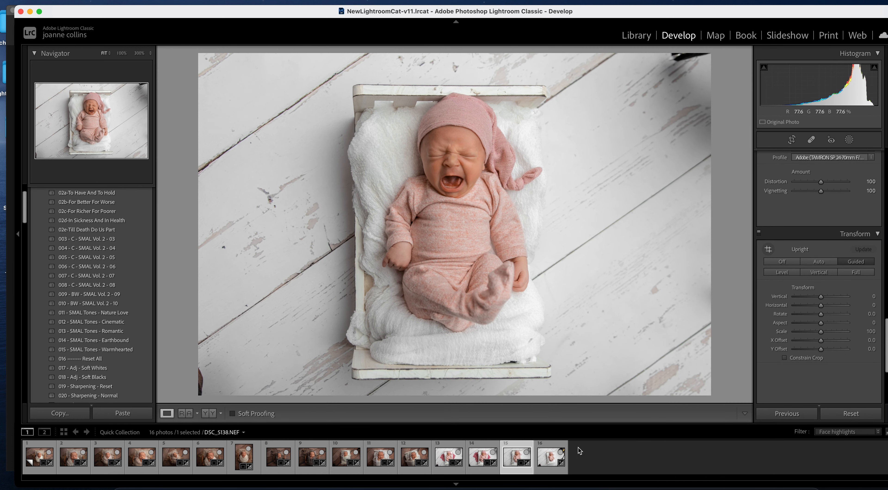
# - Open photo 16 (DSC_5141) and square its crib with four Guided Upright edge guides
pyautogui.click(550, 457)
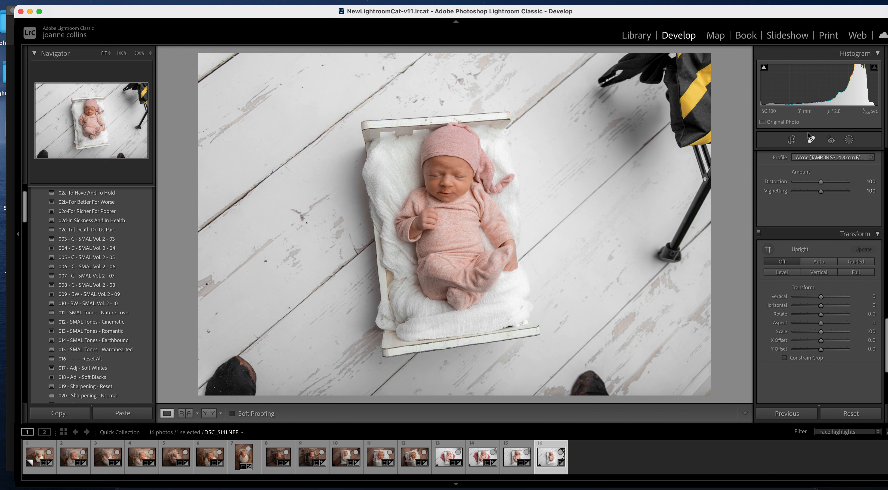
pyautogui.press('r')
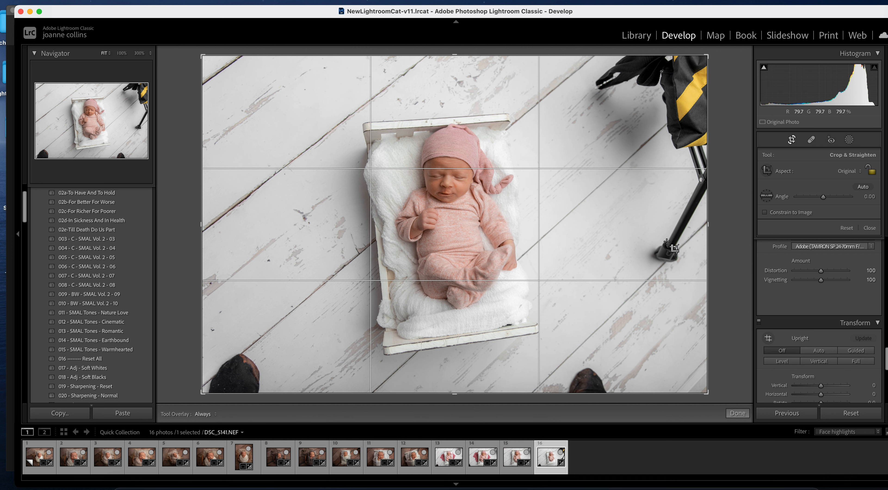
pyautogui.press('r')
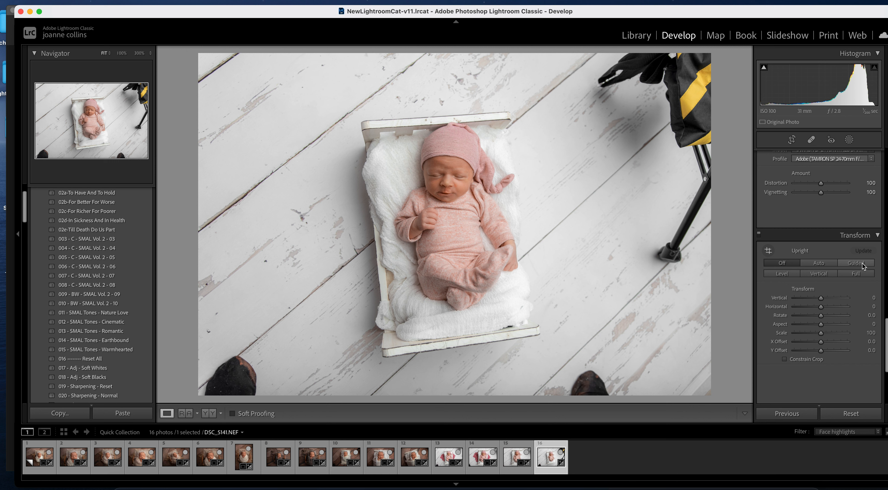
pyautogui.click(856, 262)
pyautogui.moveTo(362, 122); pyautogui.dragTo(517, 109)
pyautogui.moveTo(384, 355)
pyautogui.mouseDown()
pyautogui.moveTo(532, 326)
pyautogui.moveTo(529, 333)
pyautogui.mouseUp()
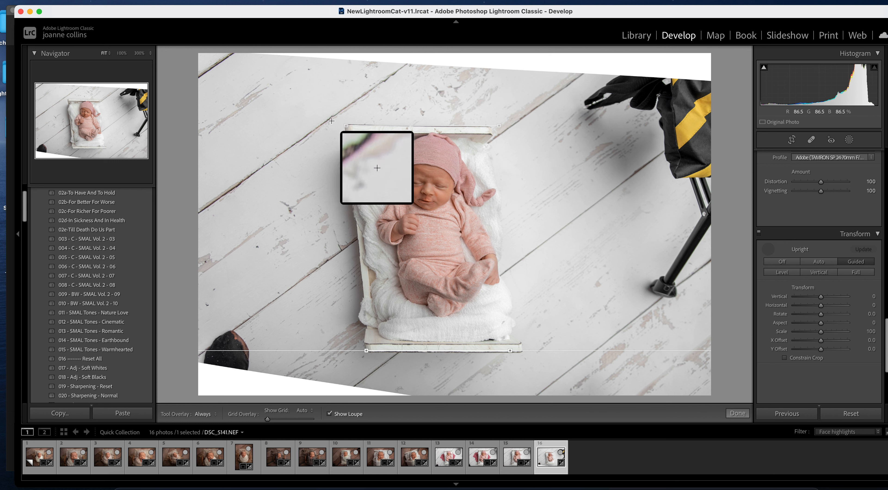
pyautogui.moveTo(344, 116); pyautogui.dragTo(354, 233)
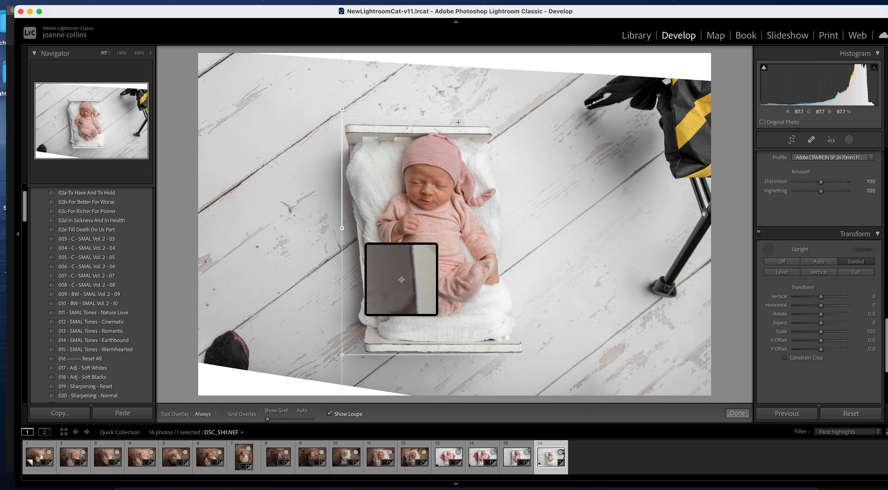
pyautogui.moveTo(486, 108); pyautogui.dragTo(498, 260)
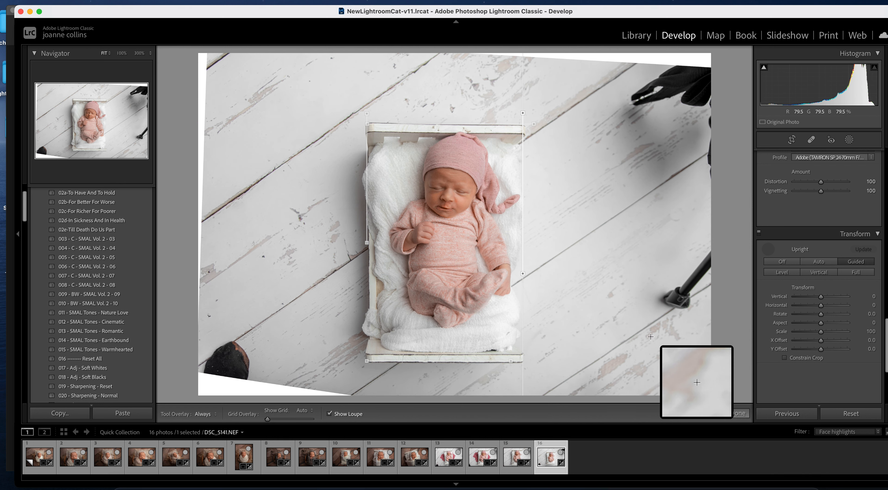
pyautogui.click(736, 414)
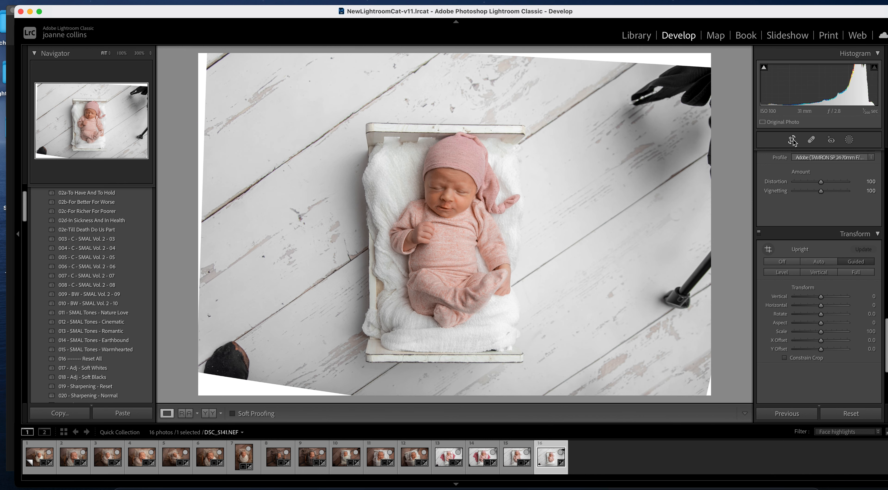
# - Crop DSC_5141 tighter from the top-right and bottom-left corners, shifting the image left
pyautogui.click(792, 139)
pyautogui.moveTo(702, 68); pyautogui.dragTo(681, 73)
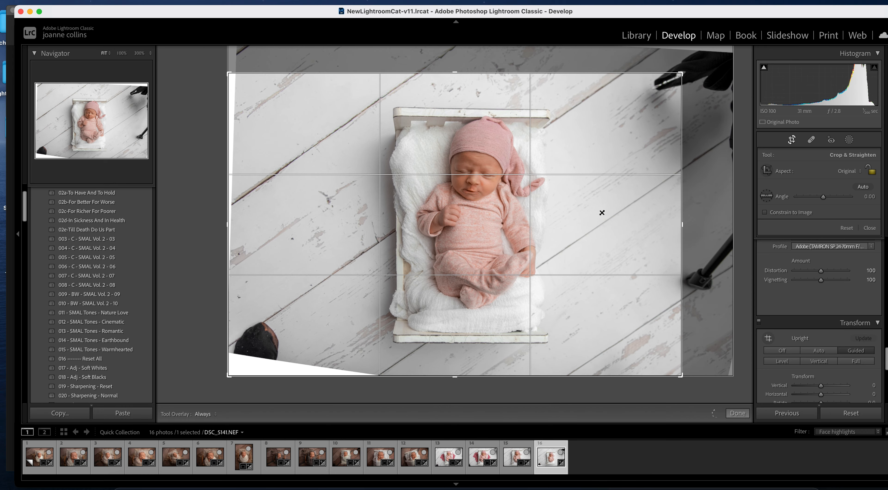
pyautogui.moveTo(231, 378); pyautogui.dragTo(237, 374)
pyautogui.moveTo(521, 343); pyautogui.dragTo(506, 342)
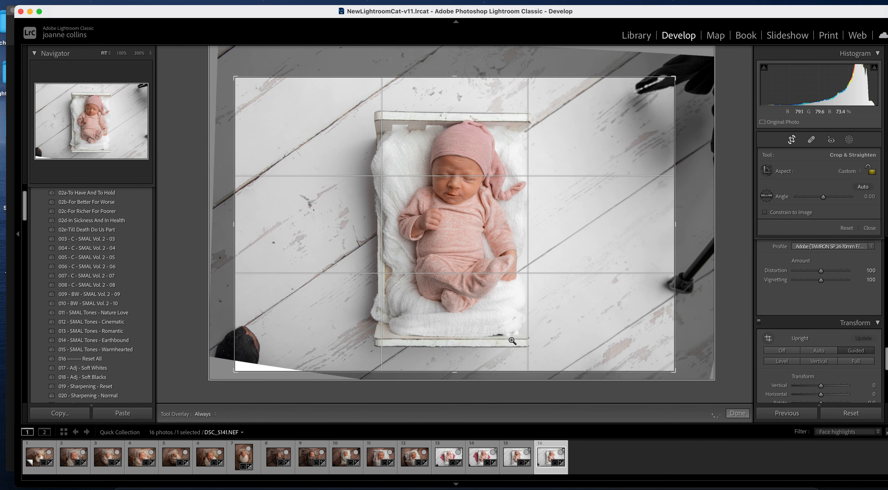
pyautogui.press('Return')
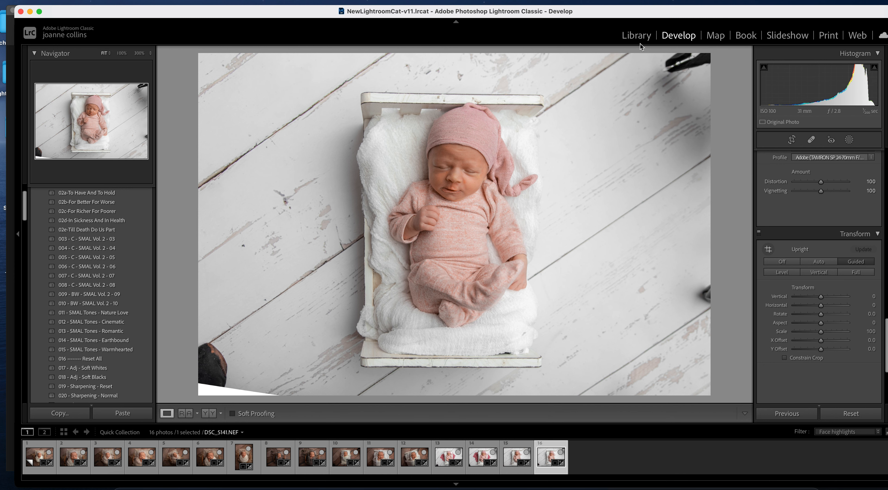
# - Compare photos 15 and 16, then select all 16 photos and open the Export dialog
pyautogui.press('c')
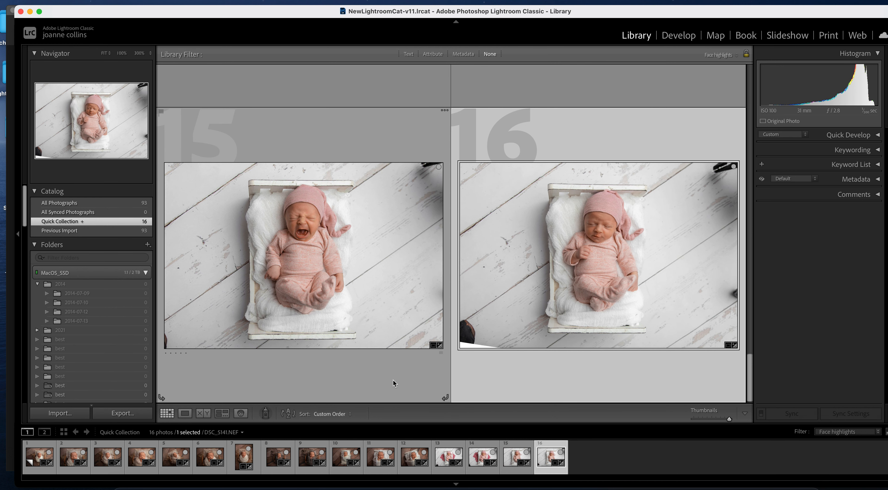
pyautogui.press('super+a')
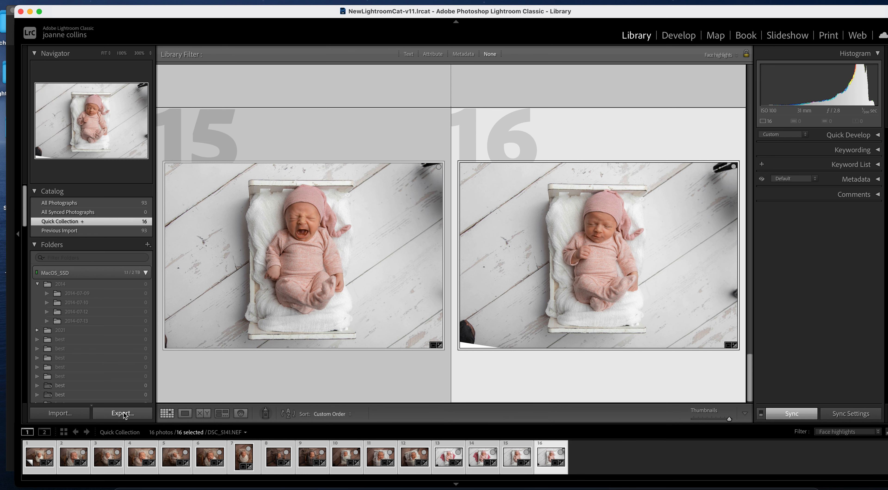
pyautogui.press('super+shift+e')
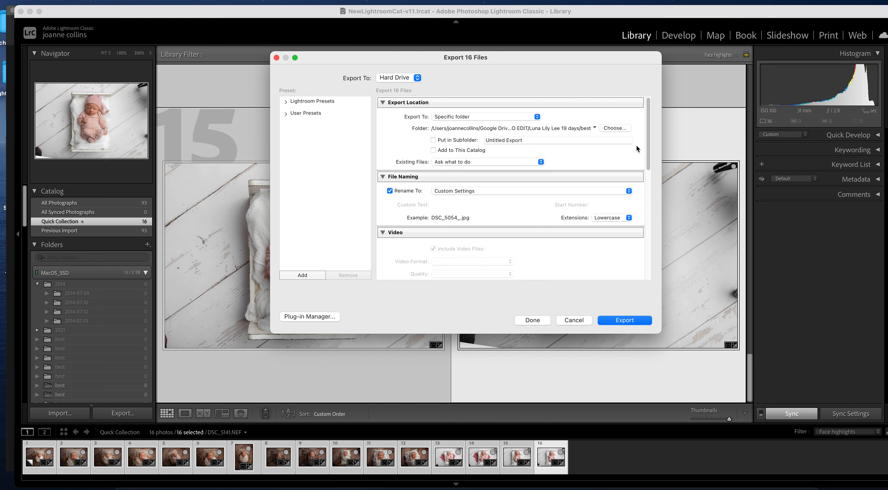
# - Create a new client-named folder in Google Drive > 0 TO DO > 0 TO EDIT for the export
pyautogui.click(619, 128)
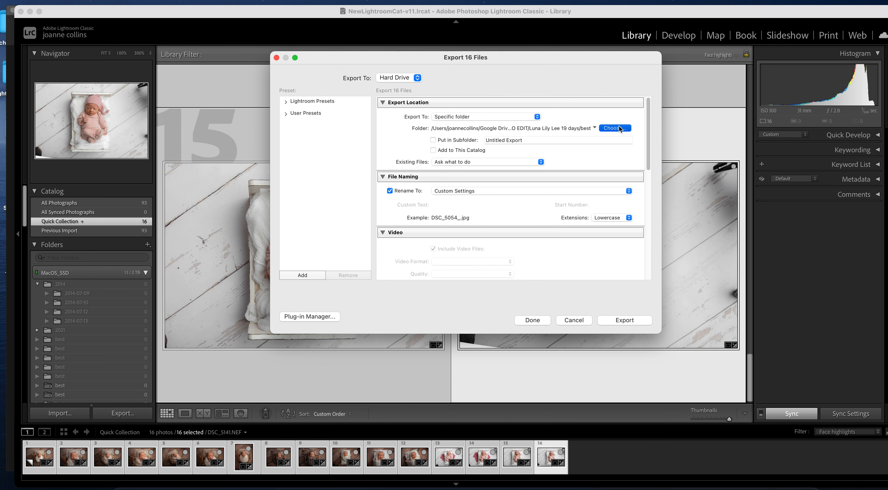
pyautogui.click(319, 186)
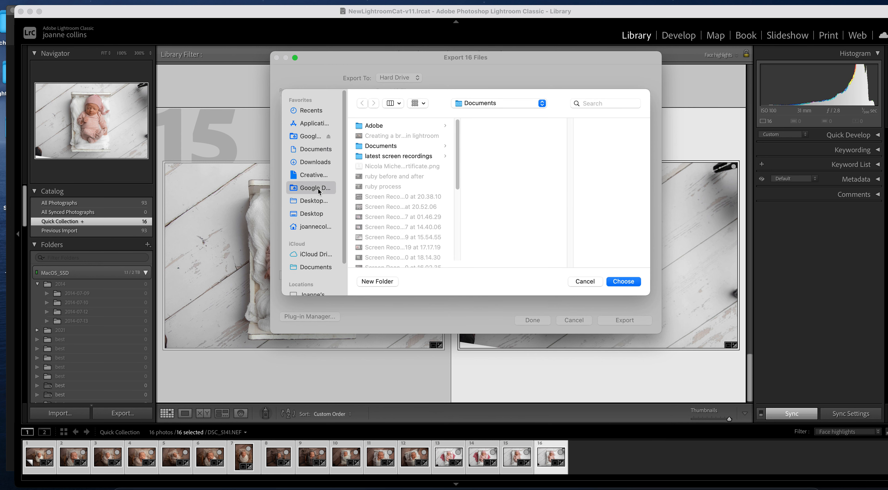
pyautogui.click(402, 125)
pyautogui.click(536, 124)
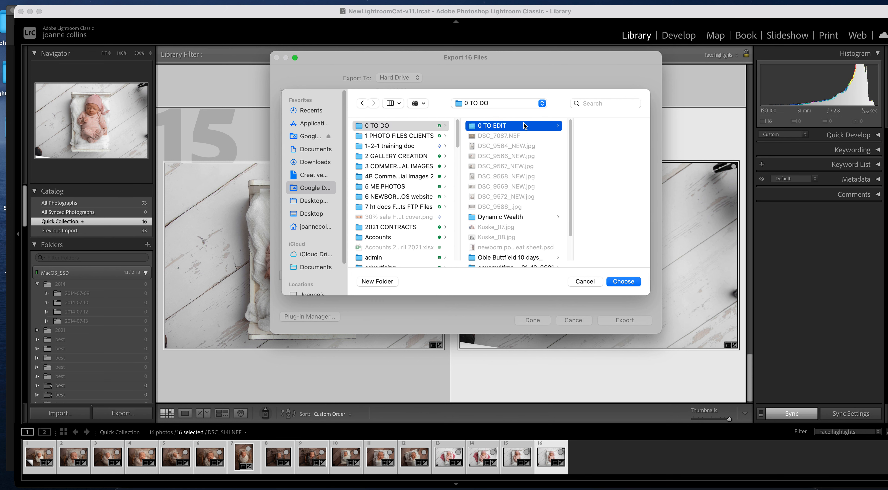
pyautogui.click(377, 281)
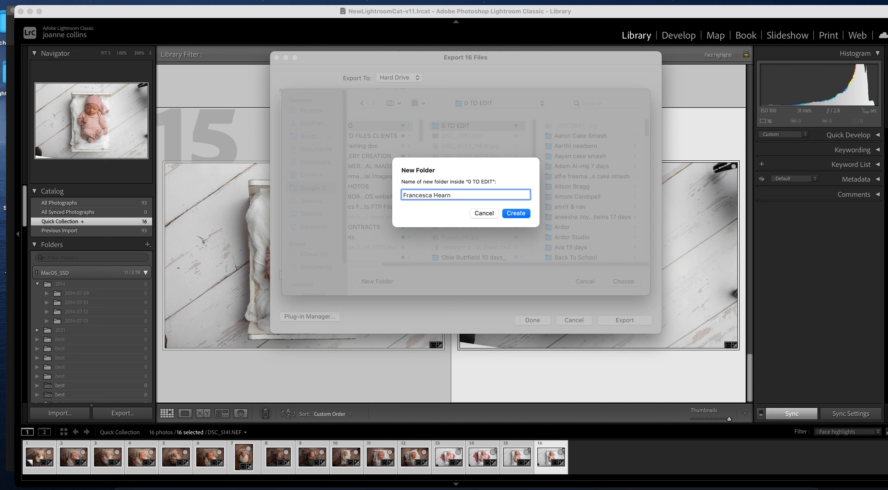
pyautogui.write('s')
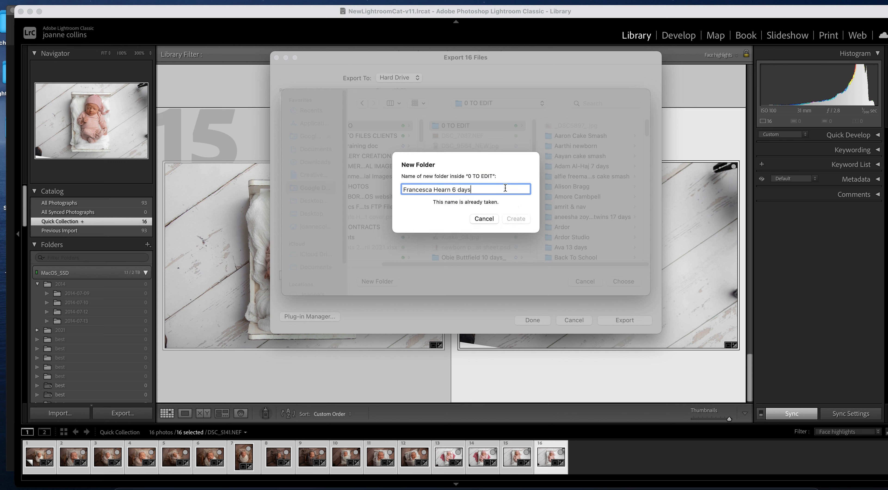
pyautogui.write('_')
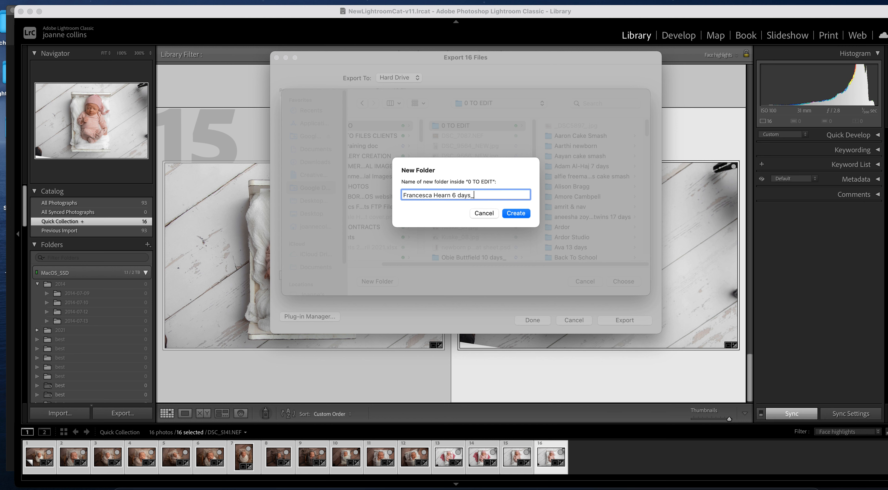
pyautogui.click(513, 212)
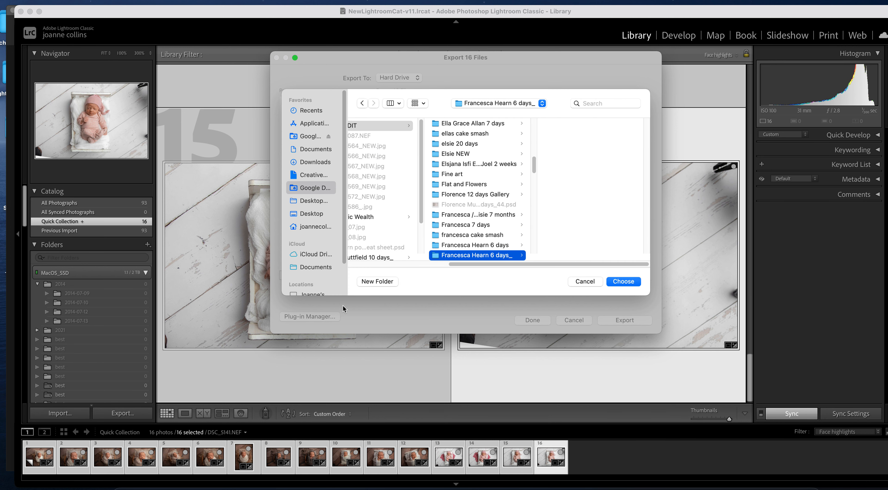
# - Add a 'best' subfolder inside the client folder and choose it as the export destination
pyautogui.click(378, 281)
pyautogui.write('best')
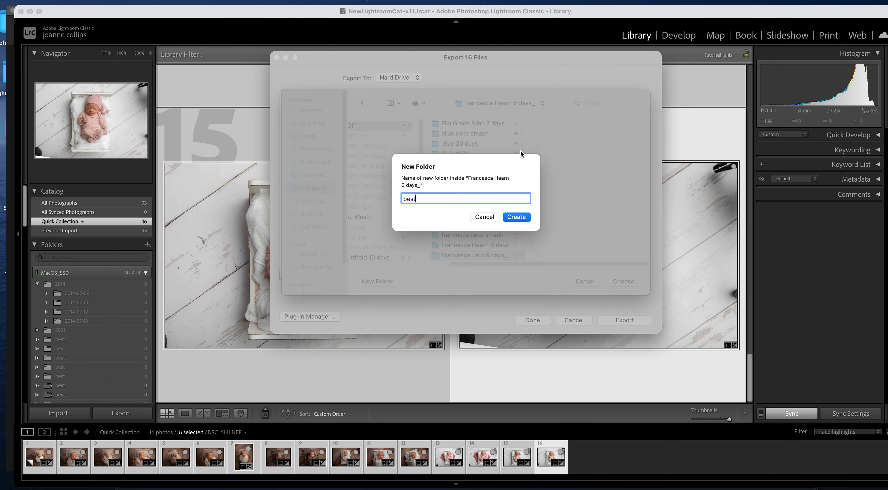
pyautogui.press('Return')
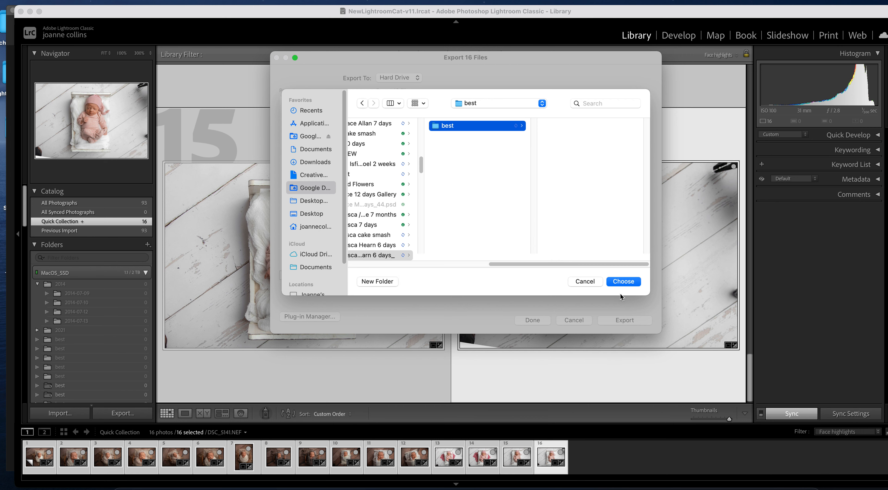
pyautogui.click(623, 281)
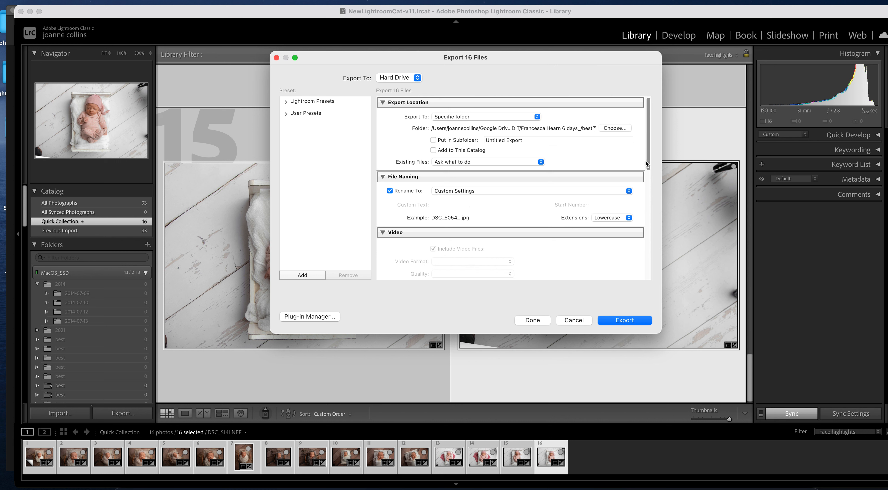
# - Check the JPEG quality 100, sRGB, 14-inch/300 ppi export settings and export the 16 photos
pyautogui.moveTo(649, 161); pyautogui.dragTo(655, 197)
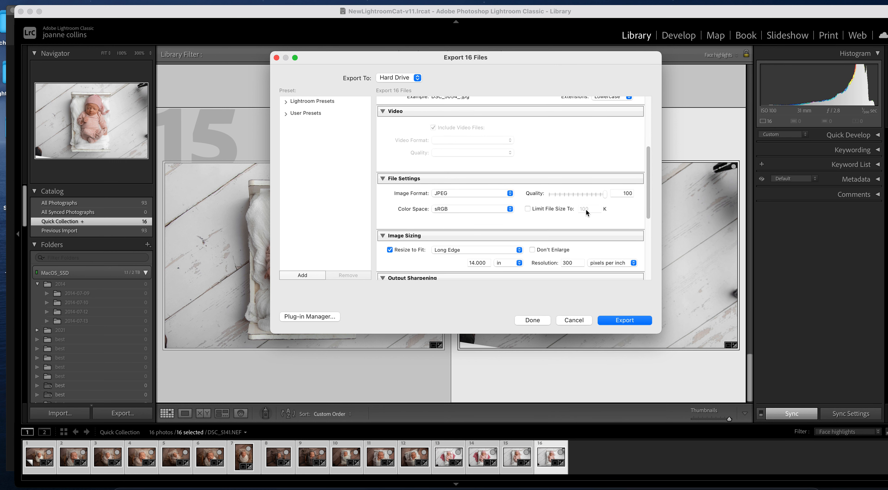
pyautogui.moveTo(648, 175); pyautogui.dragTo(648, 207)
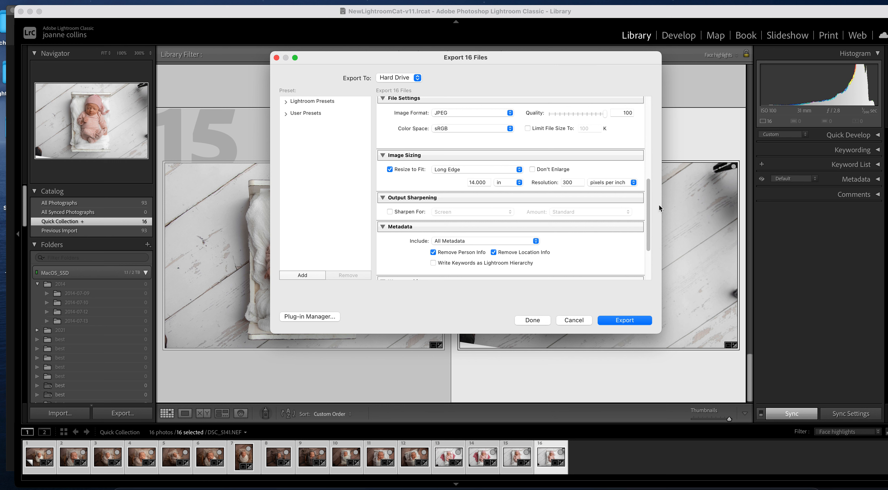
pyautogui.moveTo(648, 206); pyautogui.dragTo(648, 263)
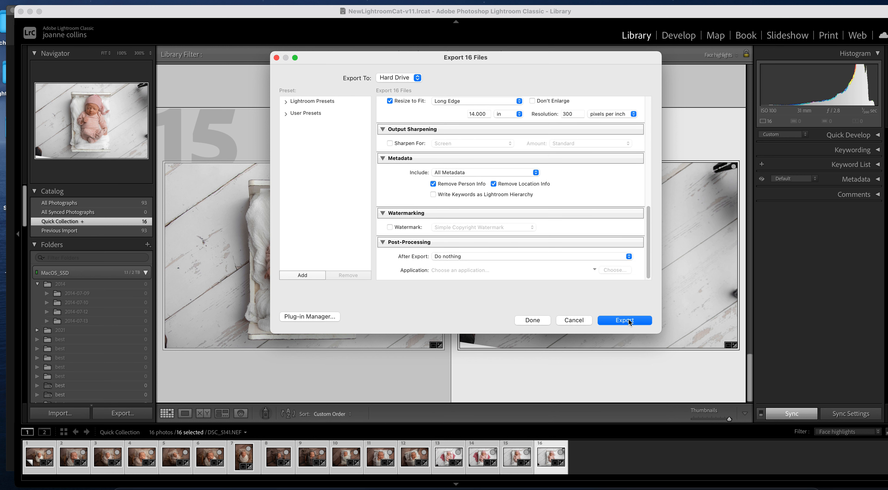
pyautogui.click(624, 320)
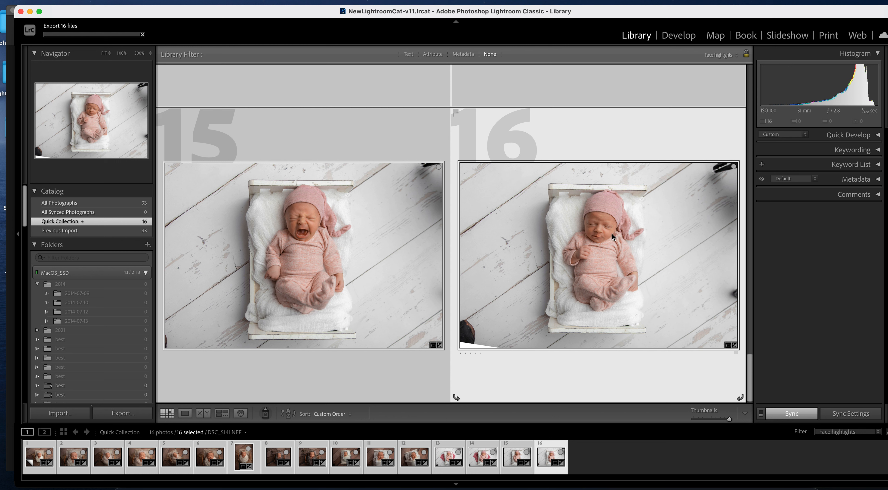
pyautogui.press('super+shift+5')
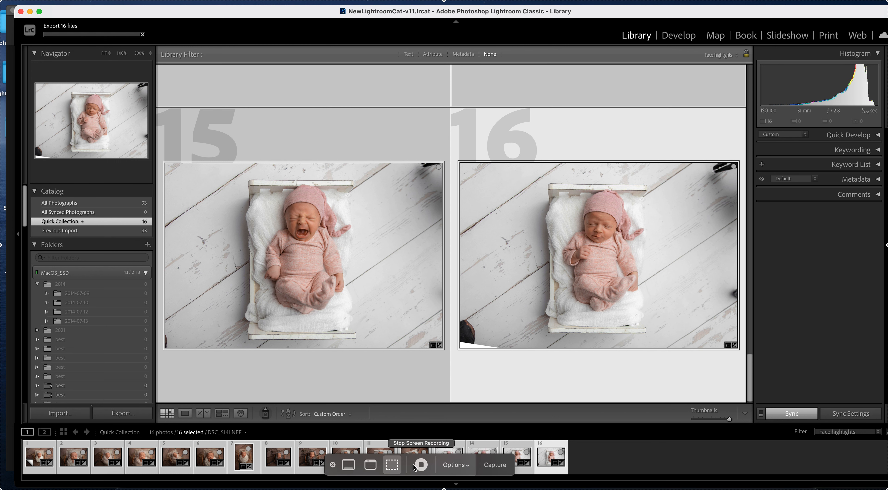